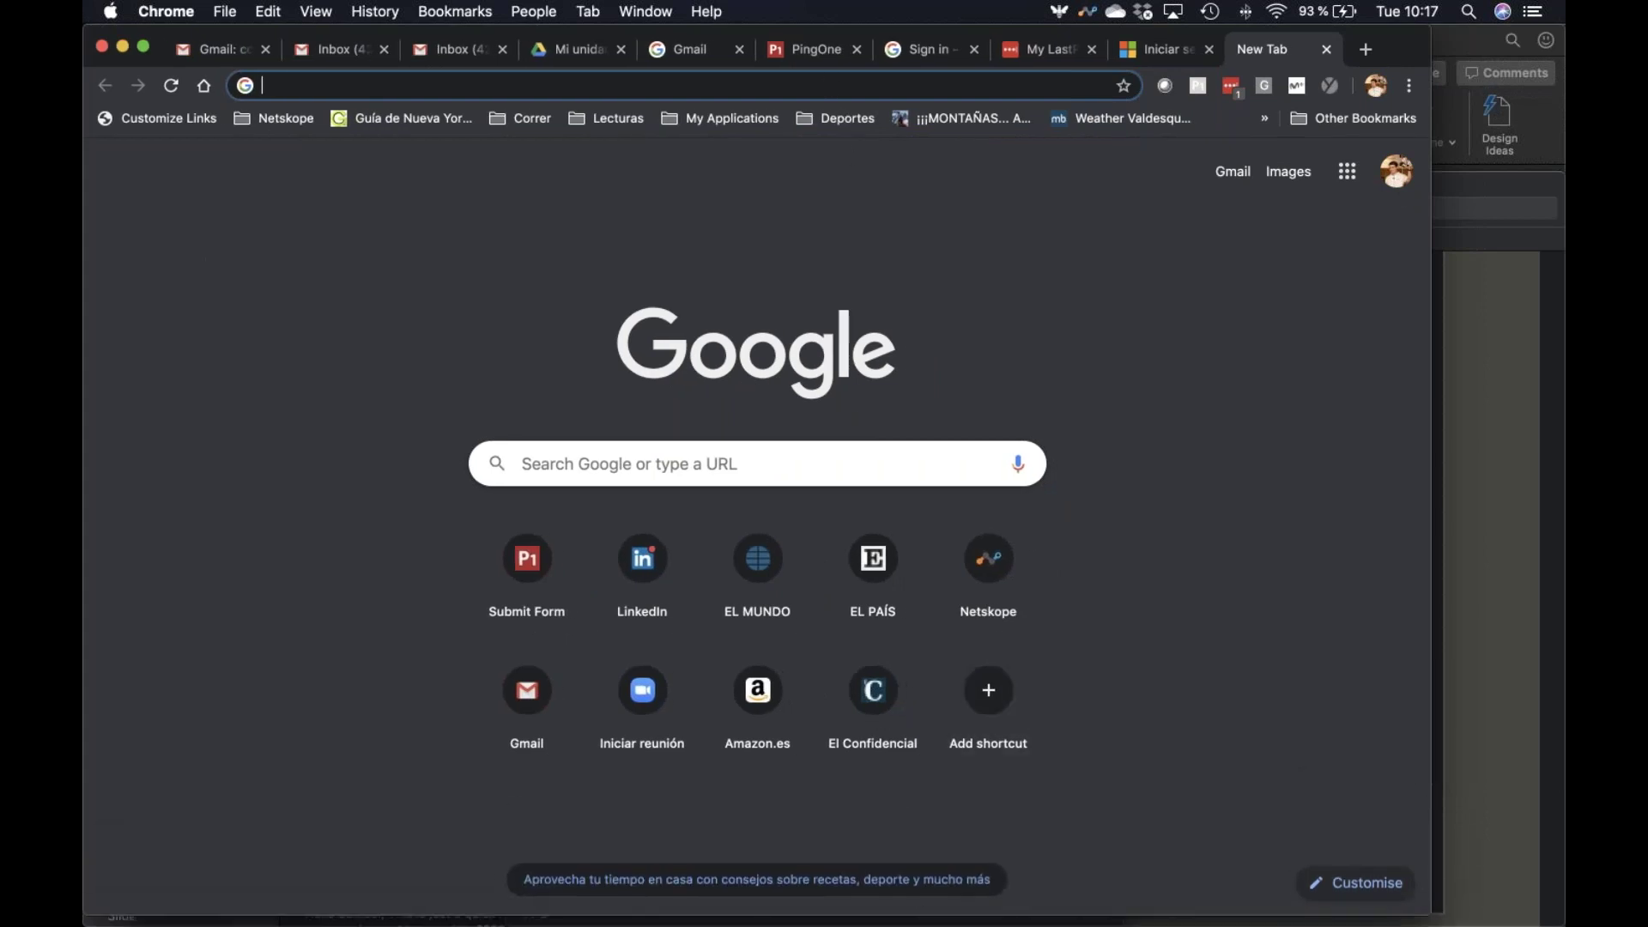
# Go to ib-demo.de.goskope.com and log in to the Netskope demo tenant with the saved credentials
pyautogui.write('ib')
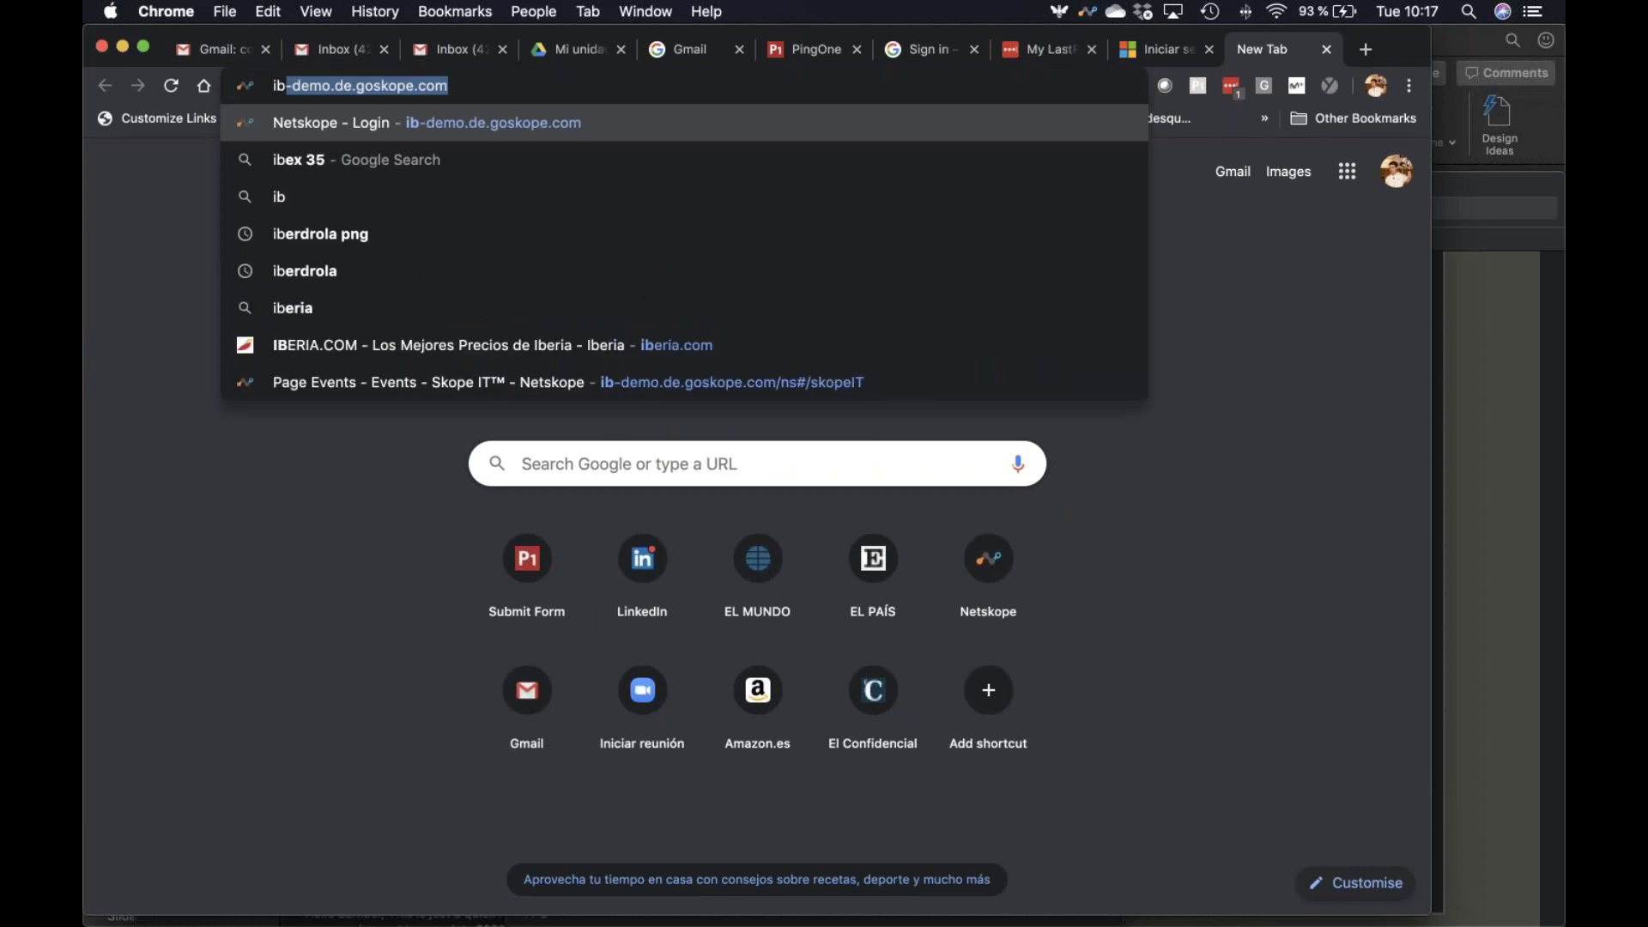
pyautogui.press('Return')
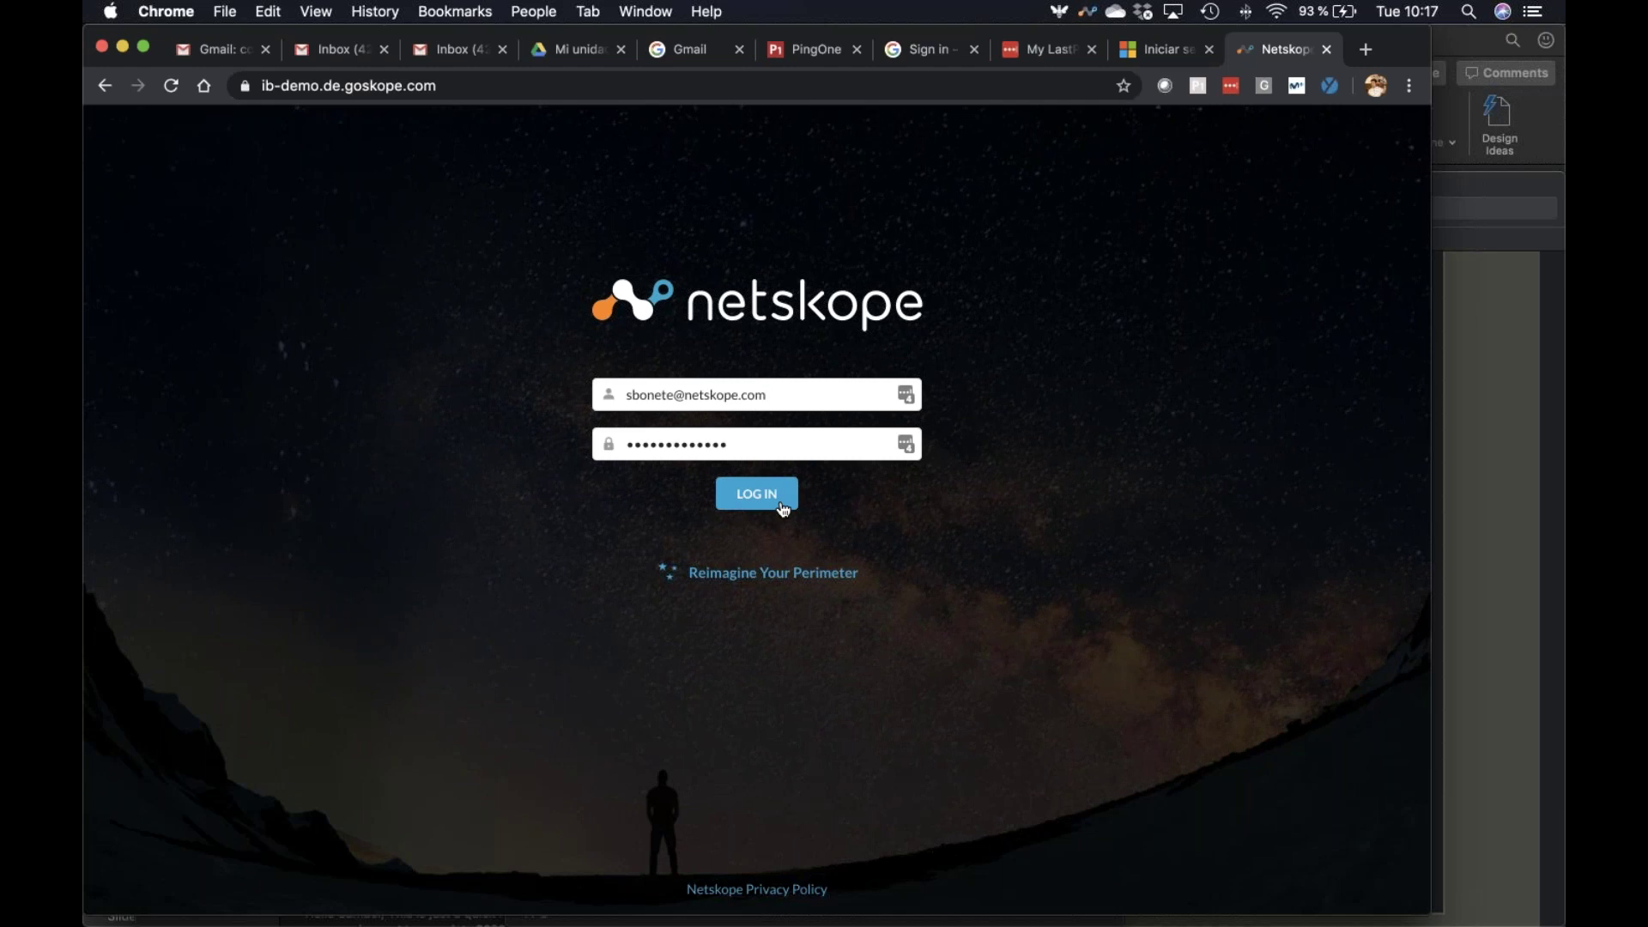
pyautogui.click(782, 505)
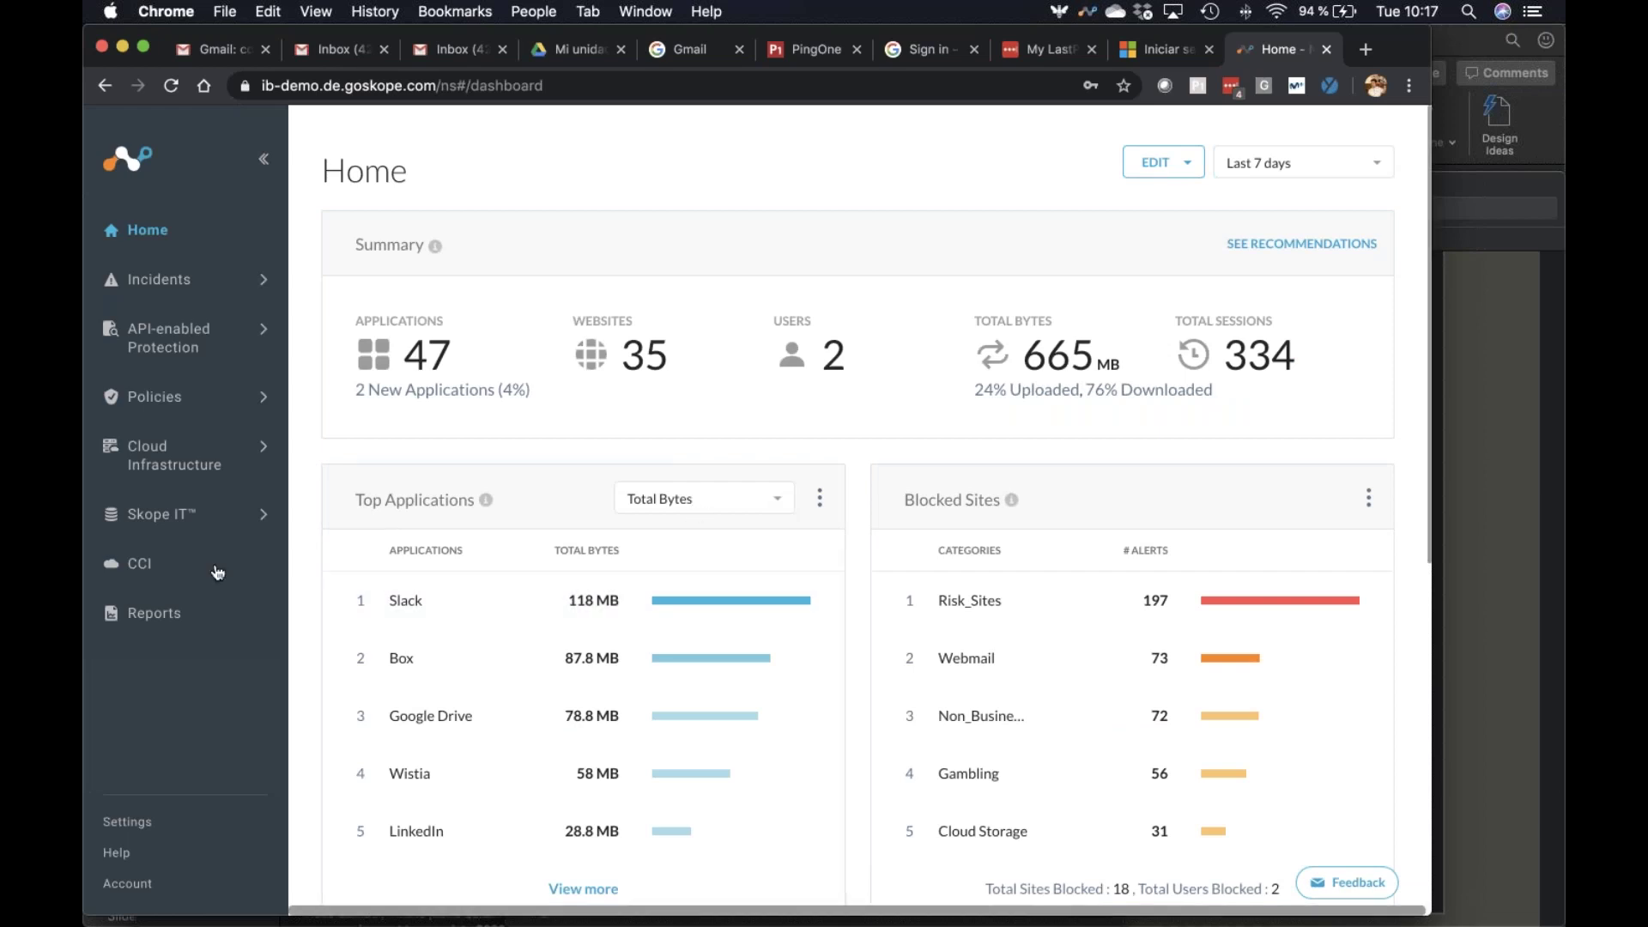
# Open Skope IT Applications and scroll through the 47 applications sorted by bytes uploaded
pyautogui.click(172, 518)
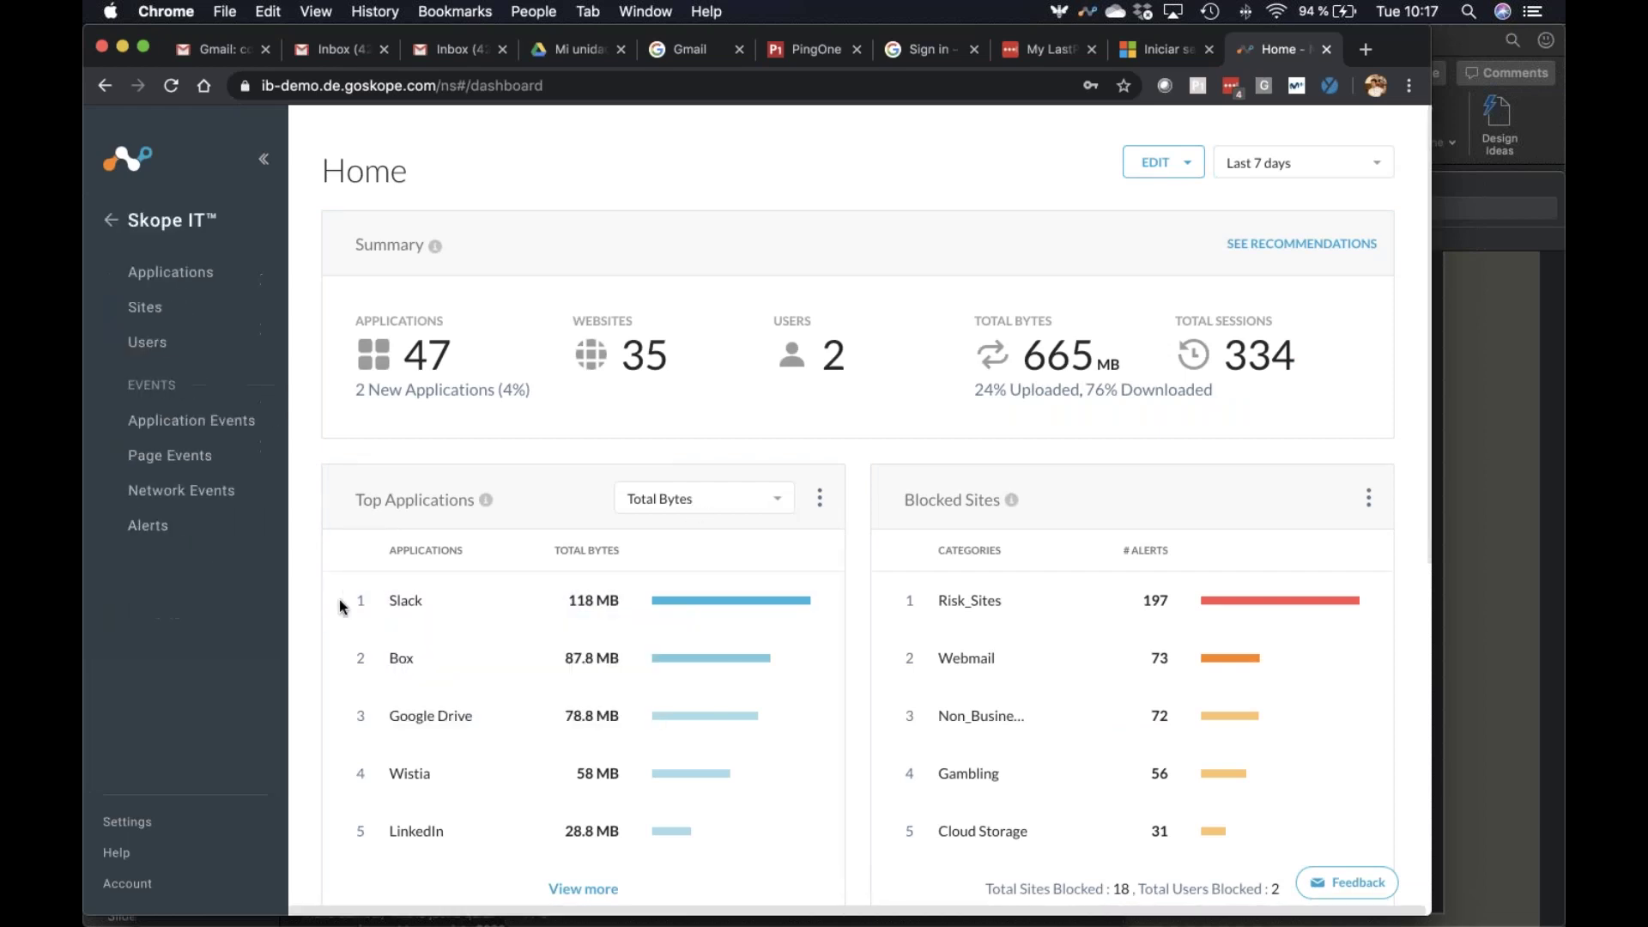
pyautogui.click(172, 272)
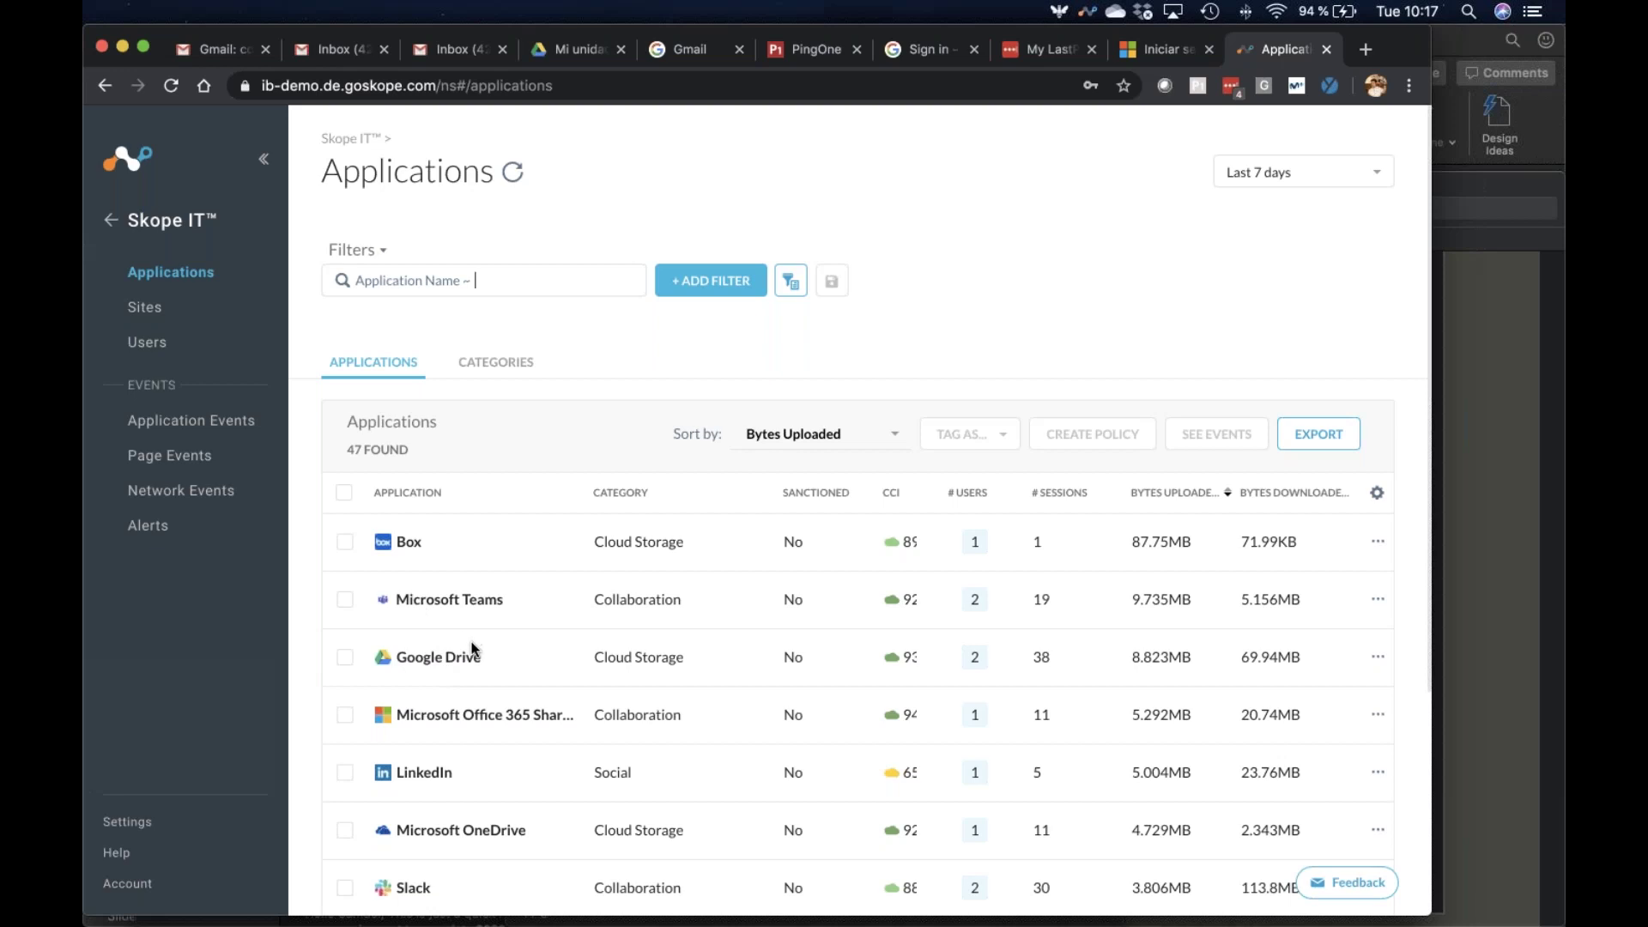
pyautogui.scroll(-2, 472, 648)
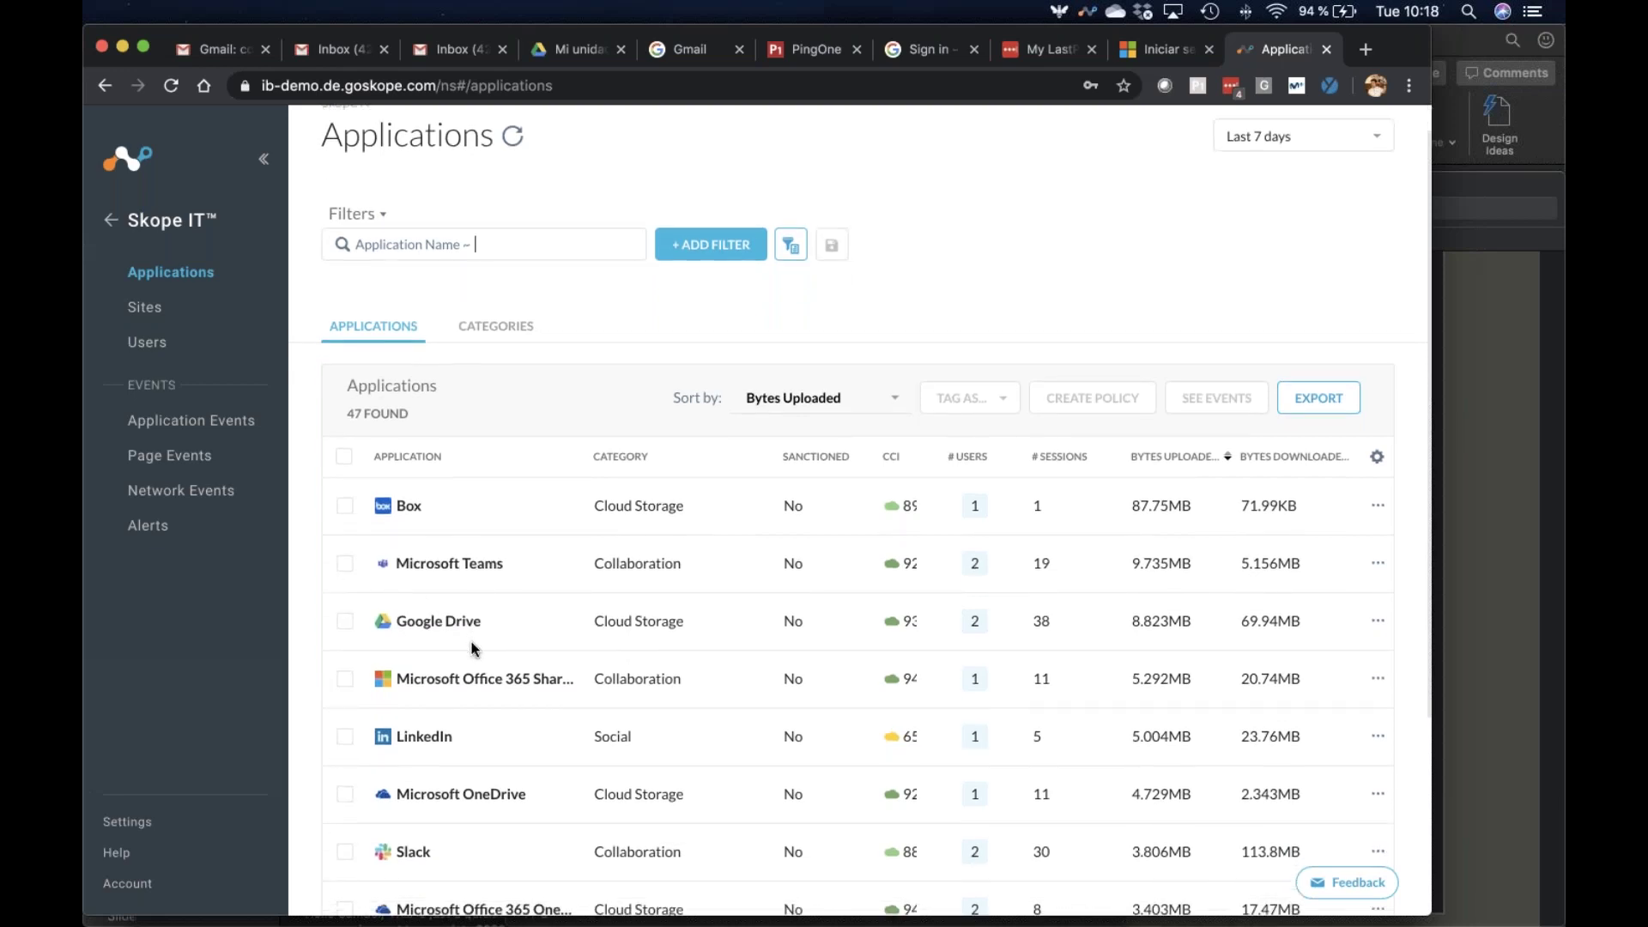
pyautogui.scroll(-1, 394, 541)
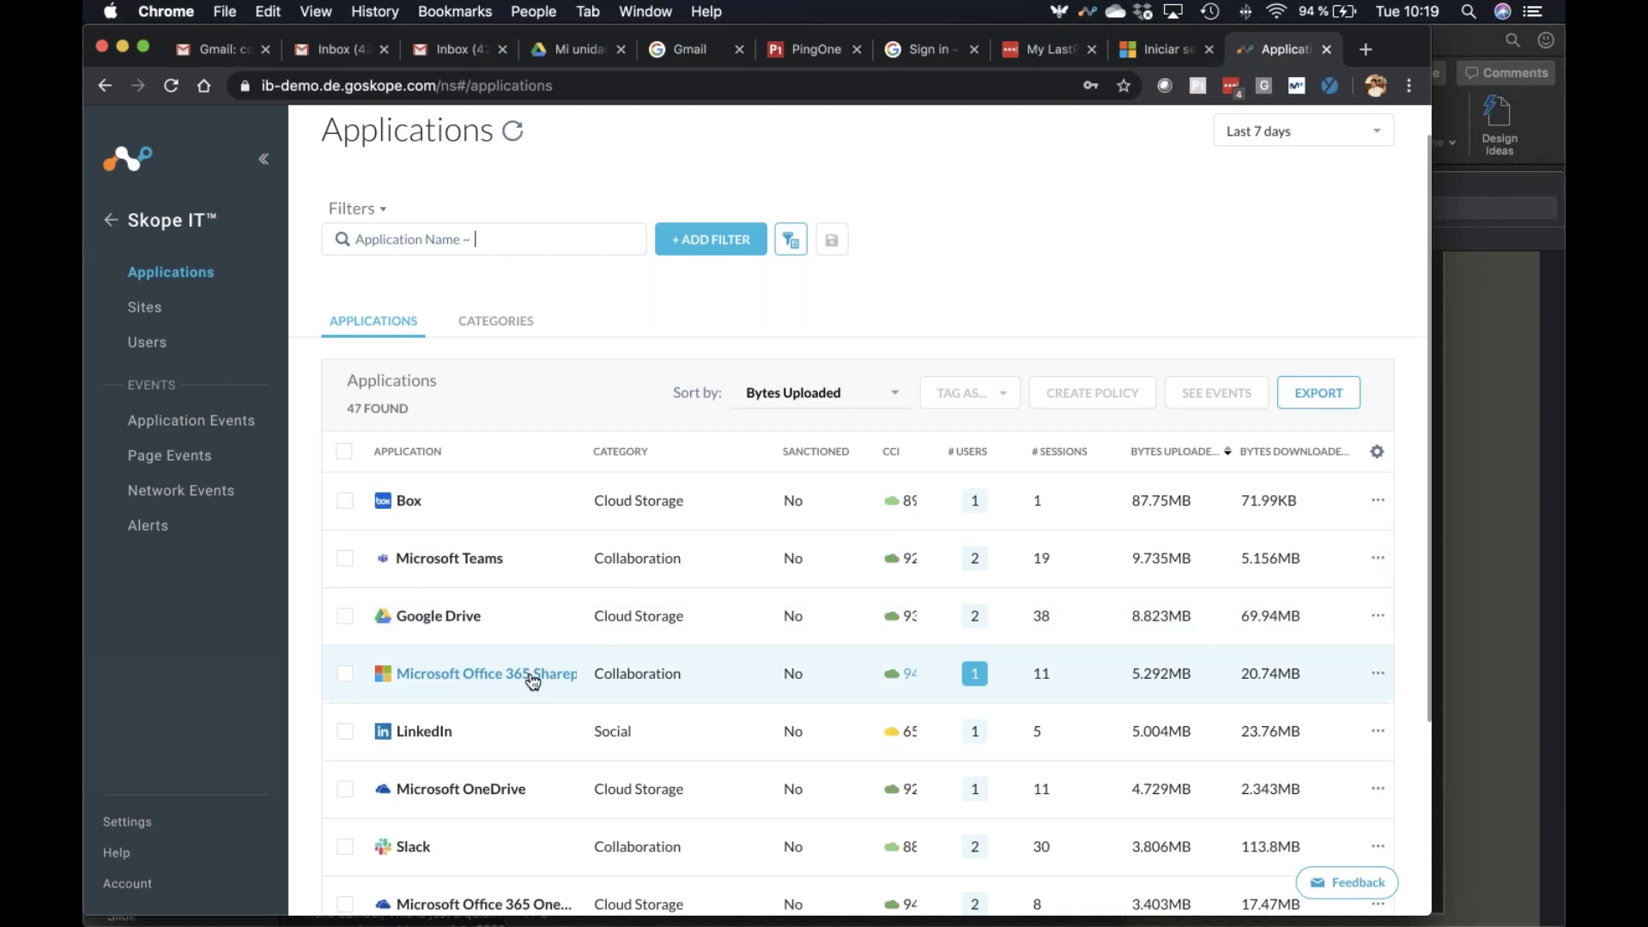
# View the SharePoint Online application details, then return to the Applications list
pyautogui.moveTo(533, 683)
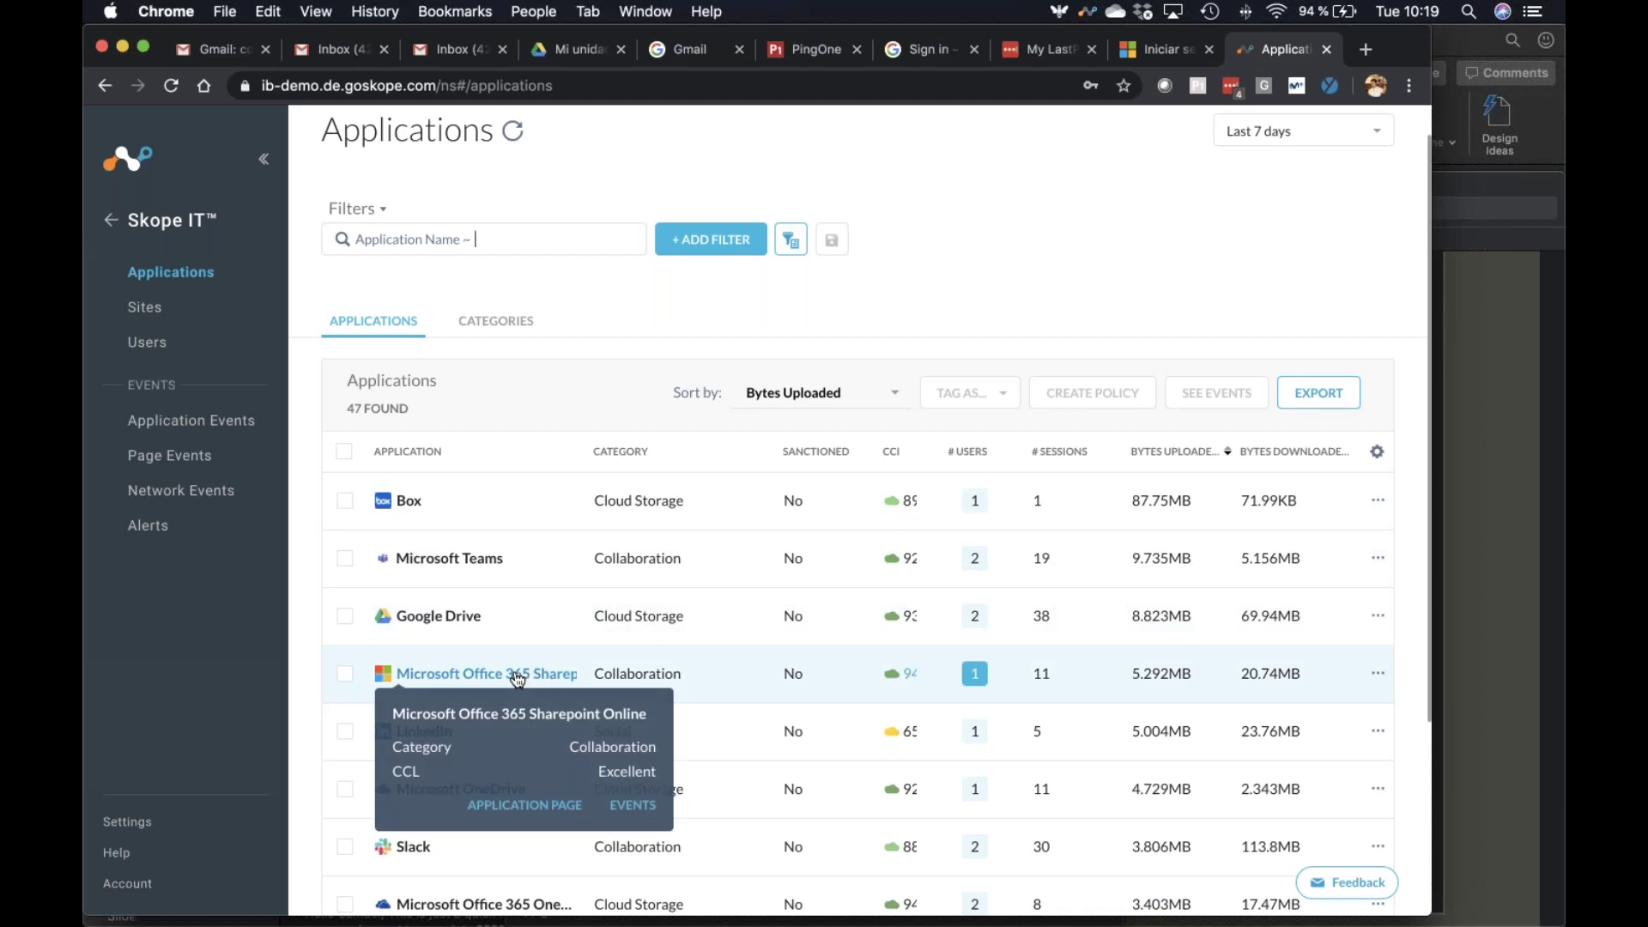
pyautogui.click(533, 679)
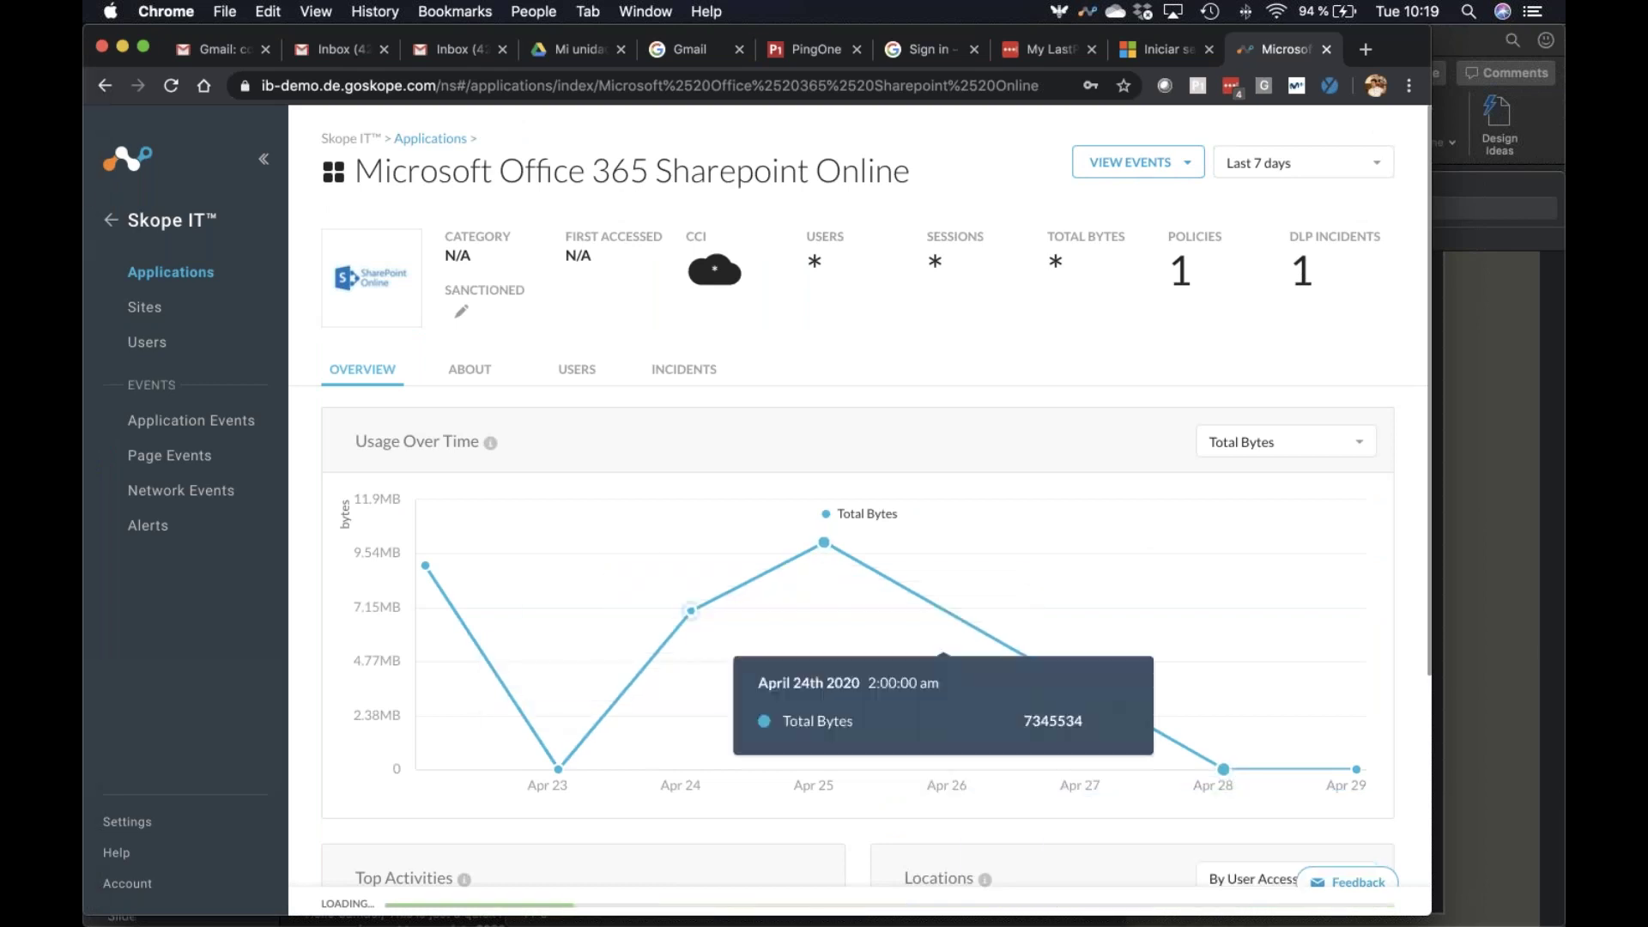
pyautogui.click(171, 272)
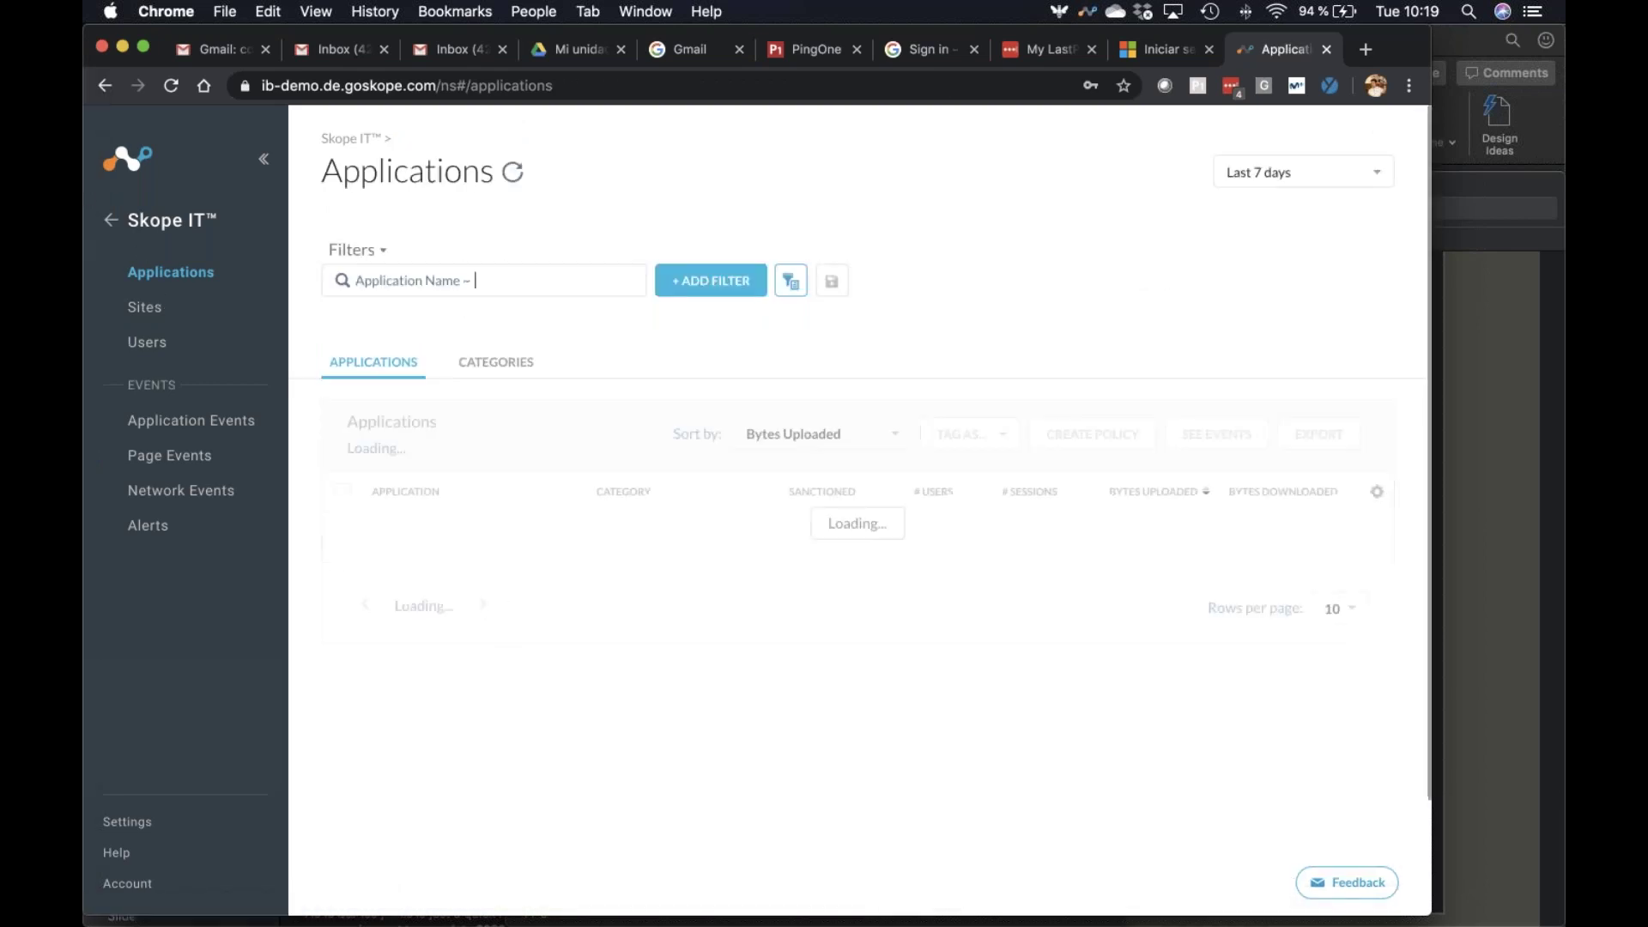
# Open Google Drive's details on the Users tab, showing its 2 users' upload and download totals
pyautogui.scroll(-5, 504, 606)
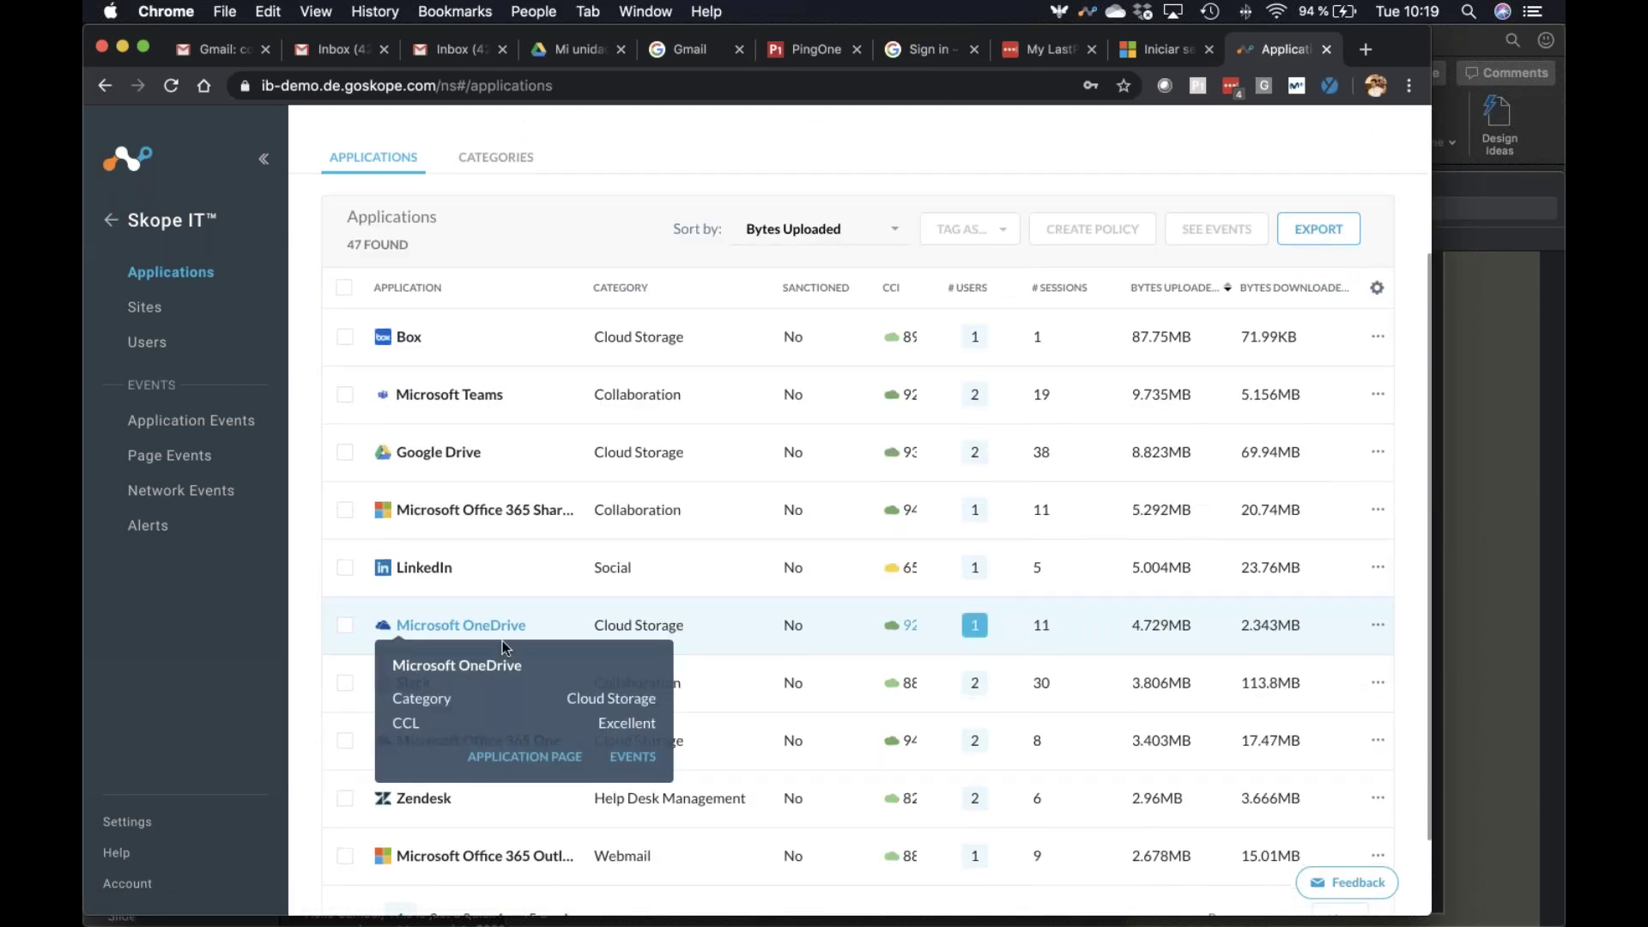
pyautogui.click(438, 452)
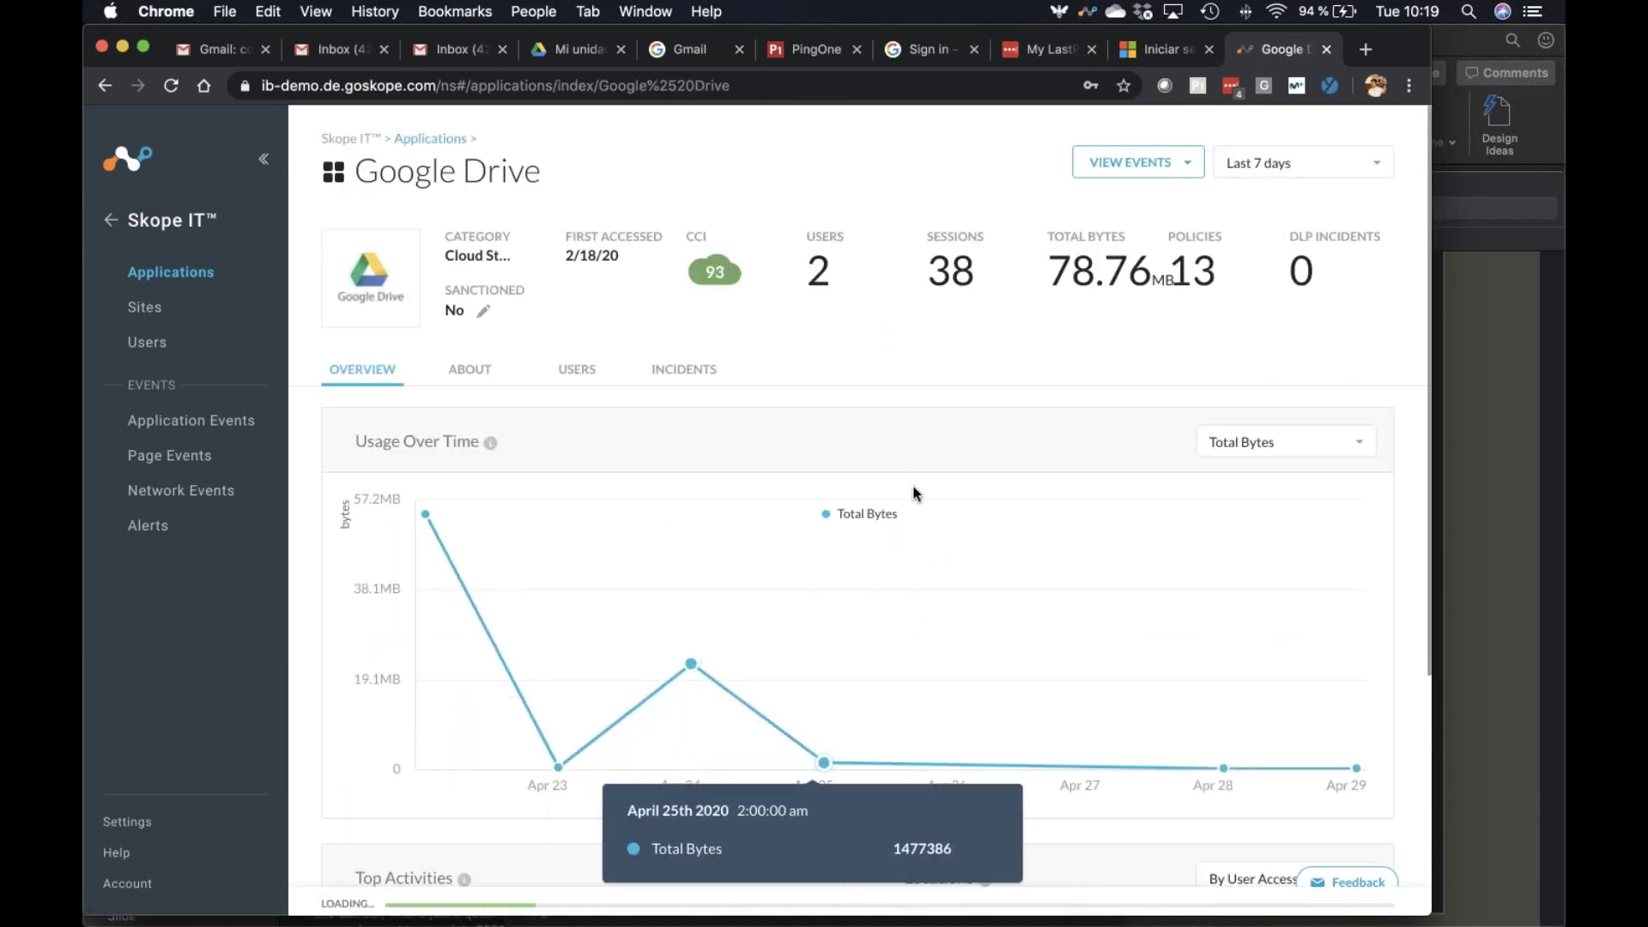
pyautogui.scroll(-5, 898, 467)
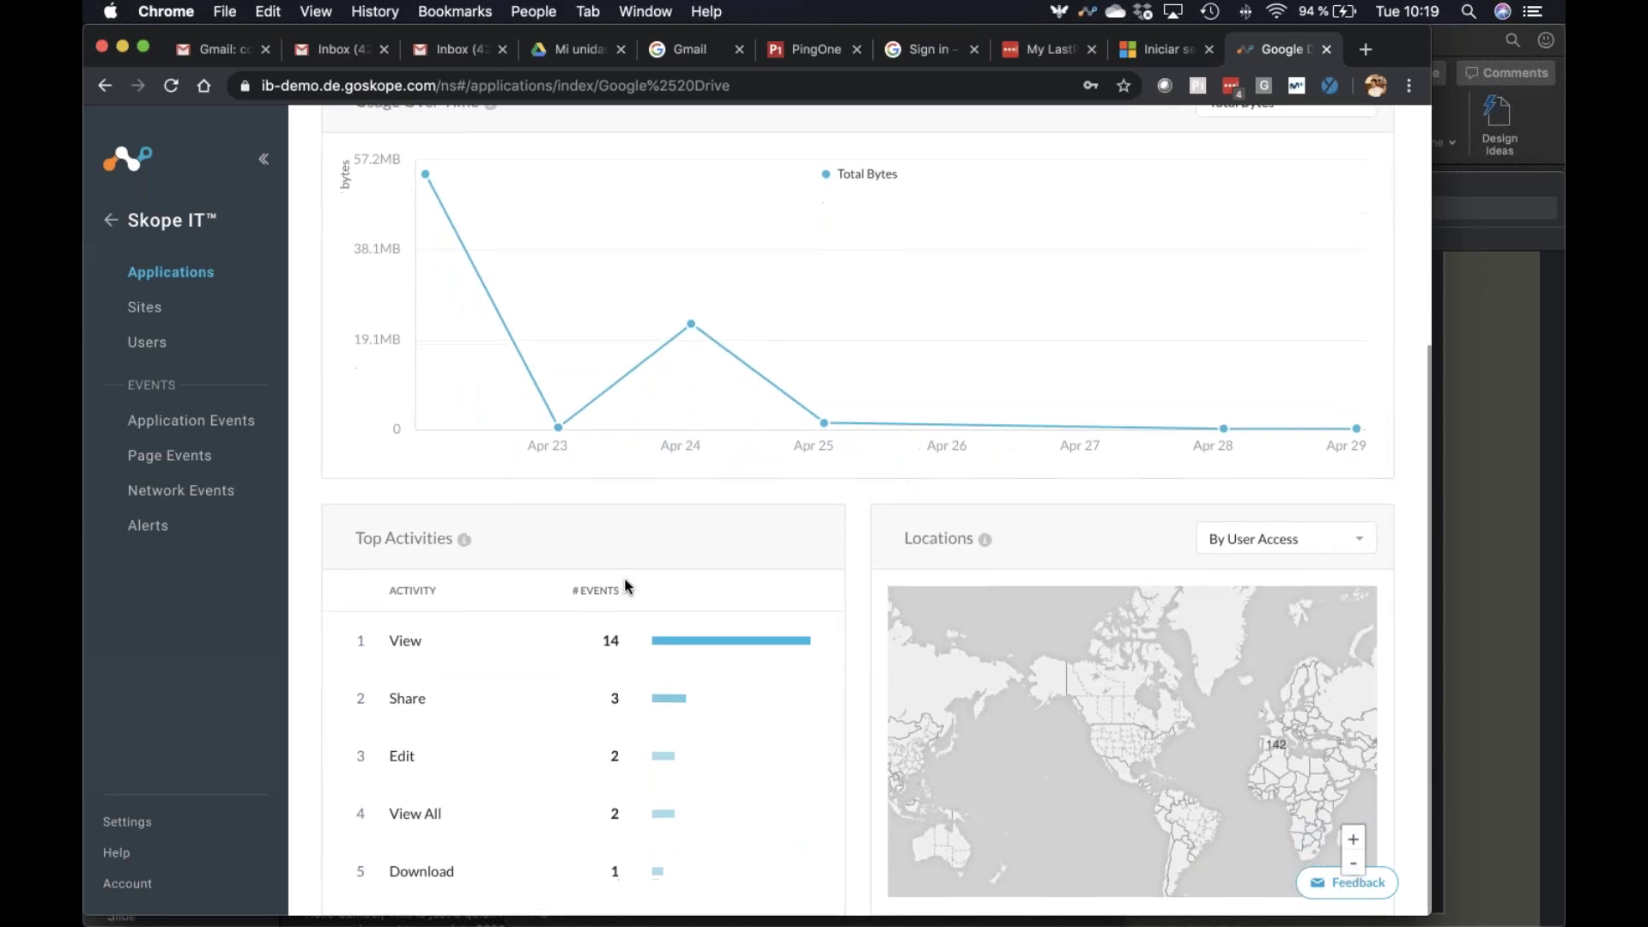
pyautogui.scroll(5, 489, 673)
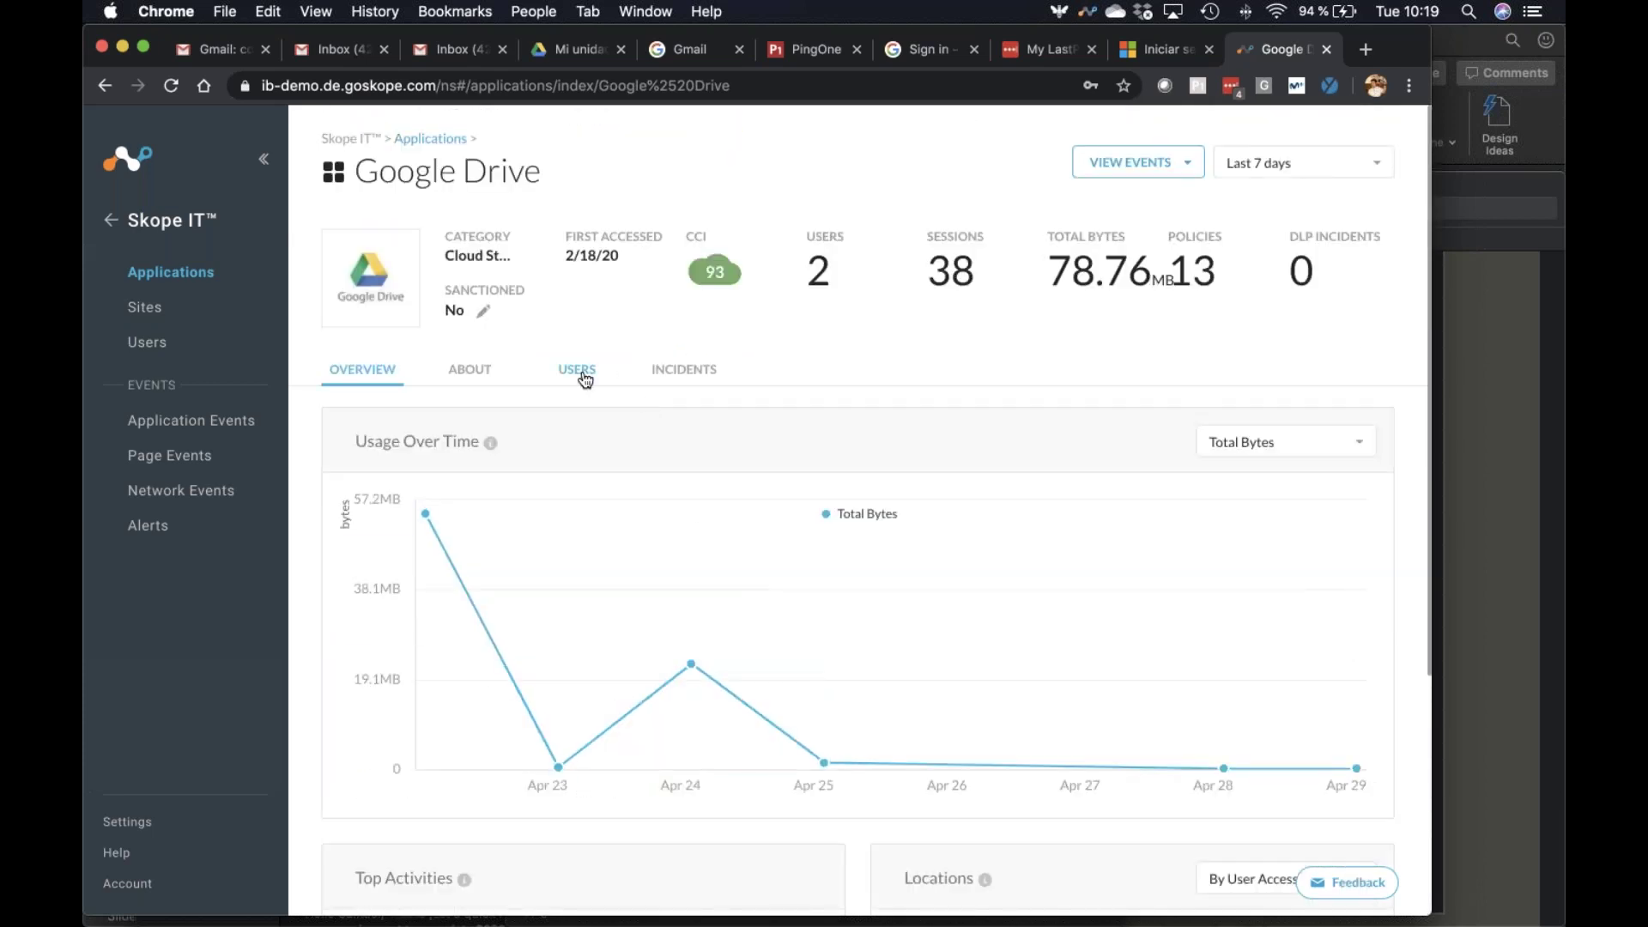
pyautogui.click(585, 378)
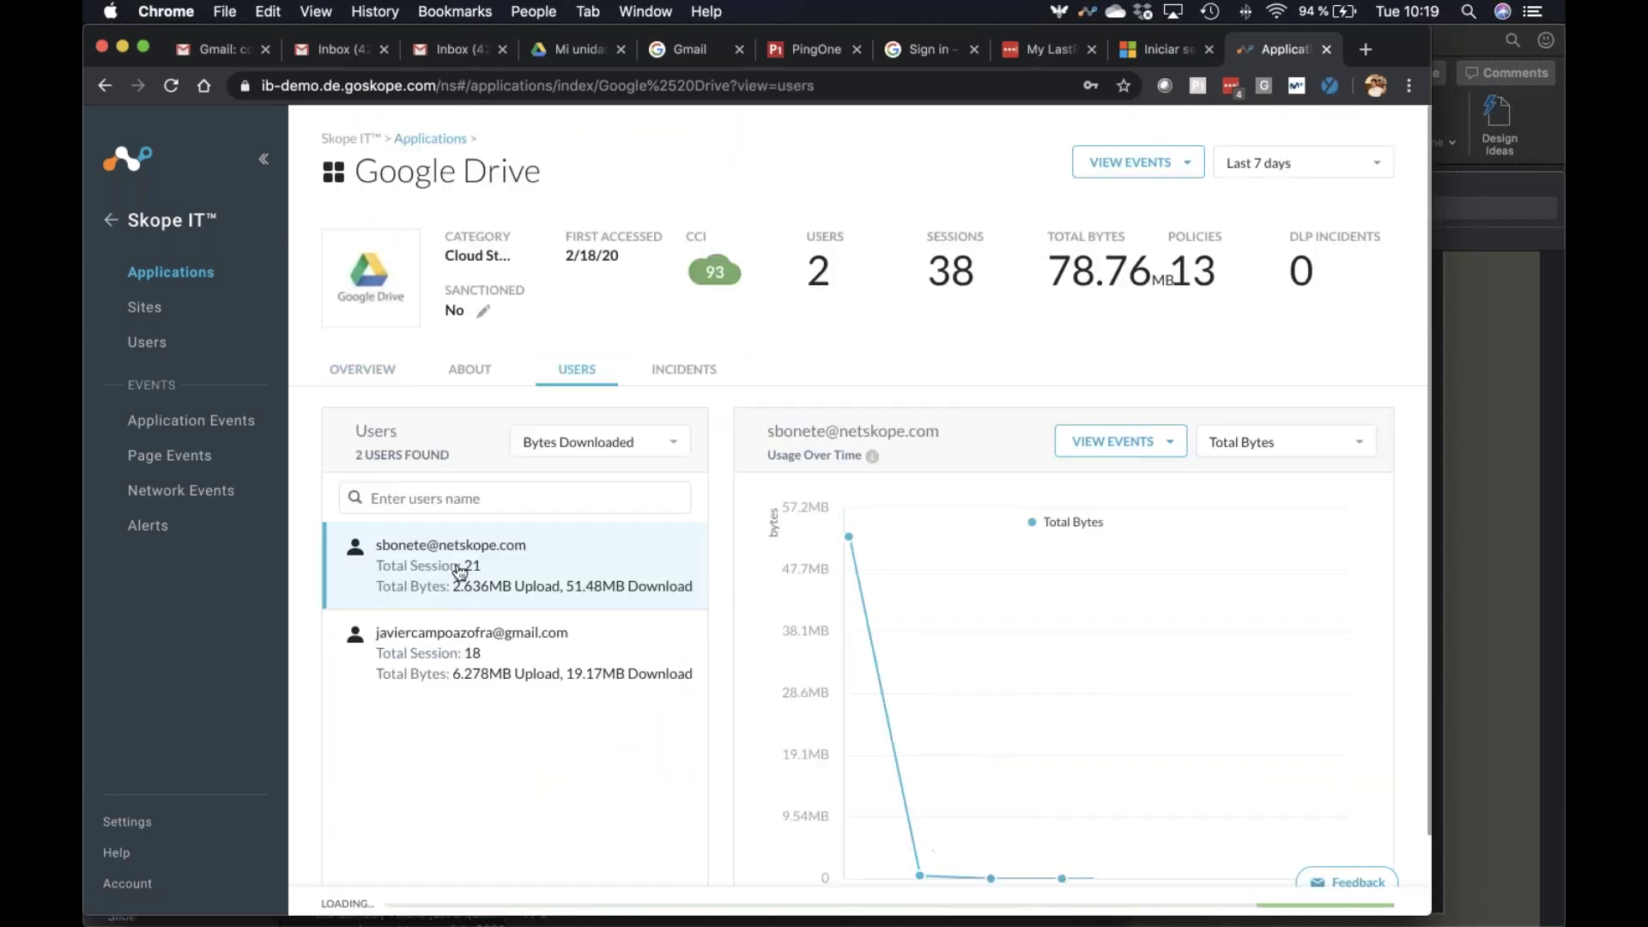
pyautogui.scroll(-1, 459, 572)
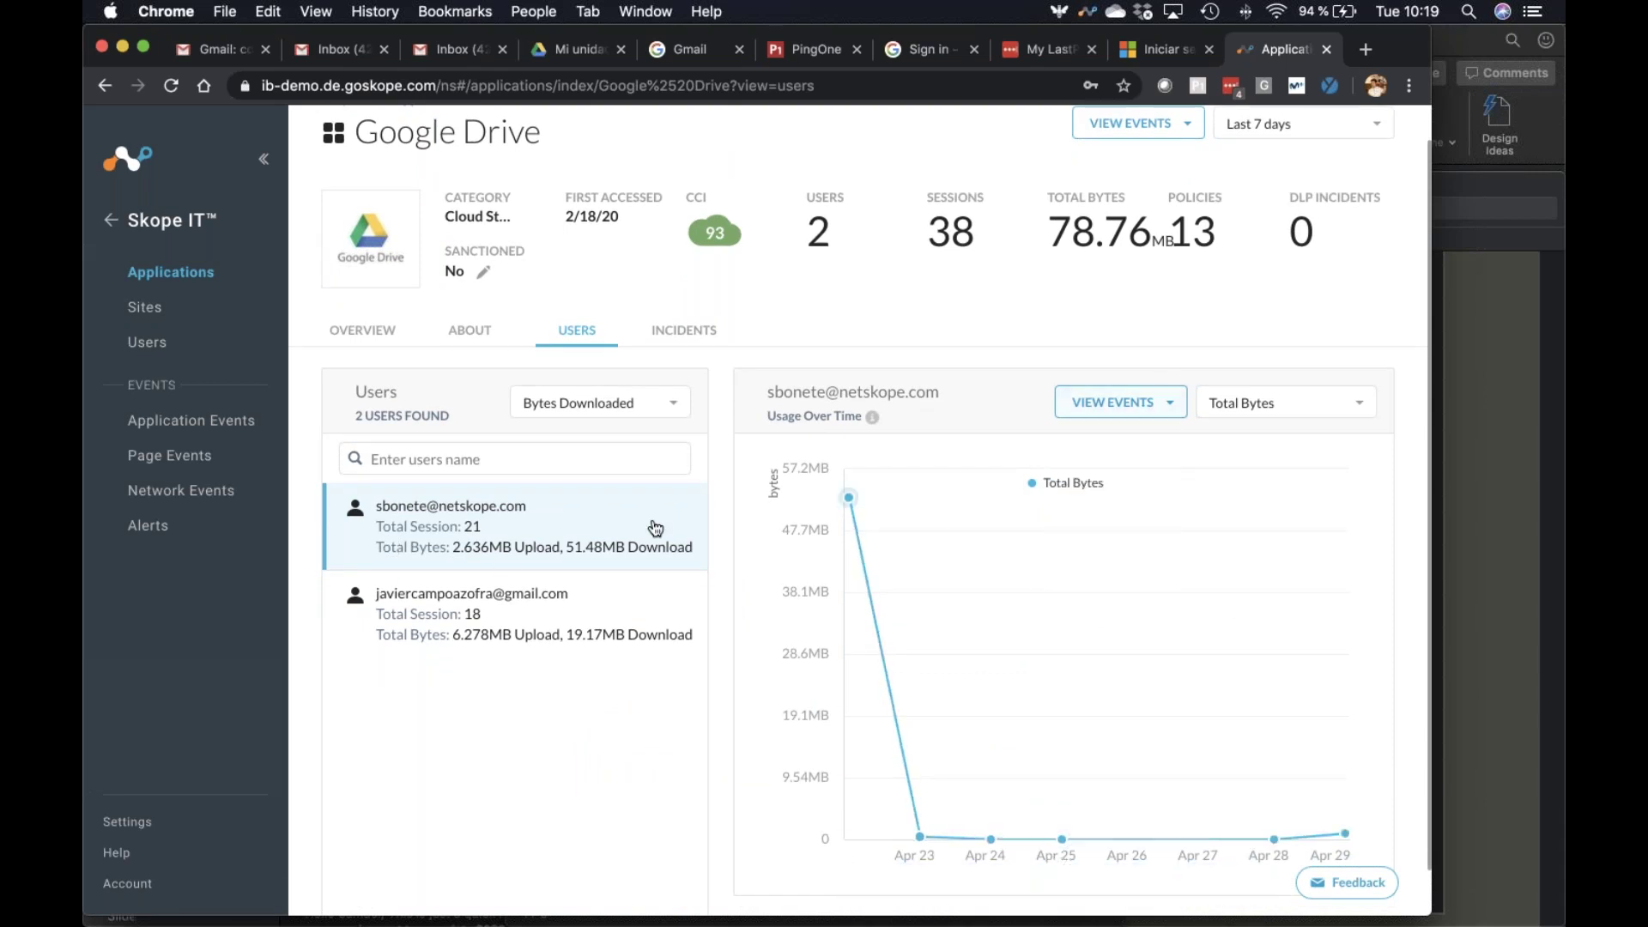
pyautogui.moveTo(1092, 416)
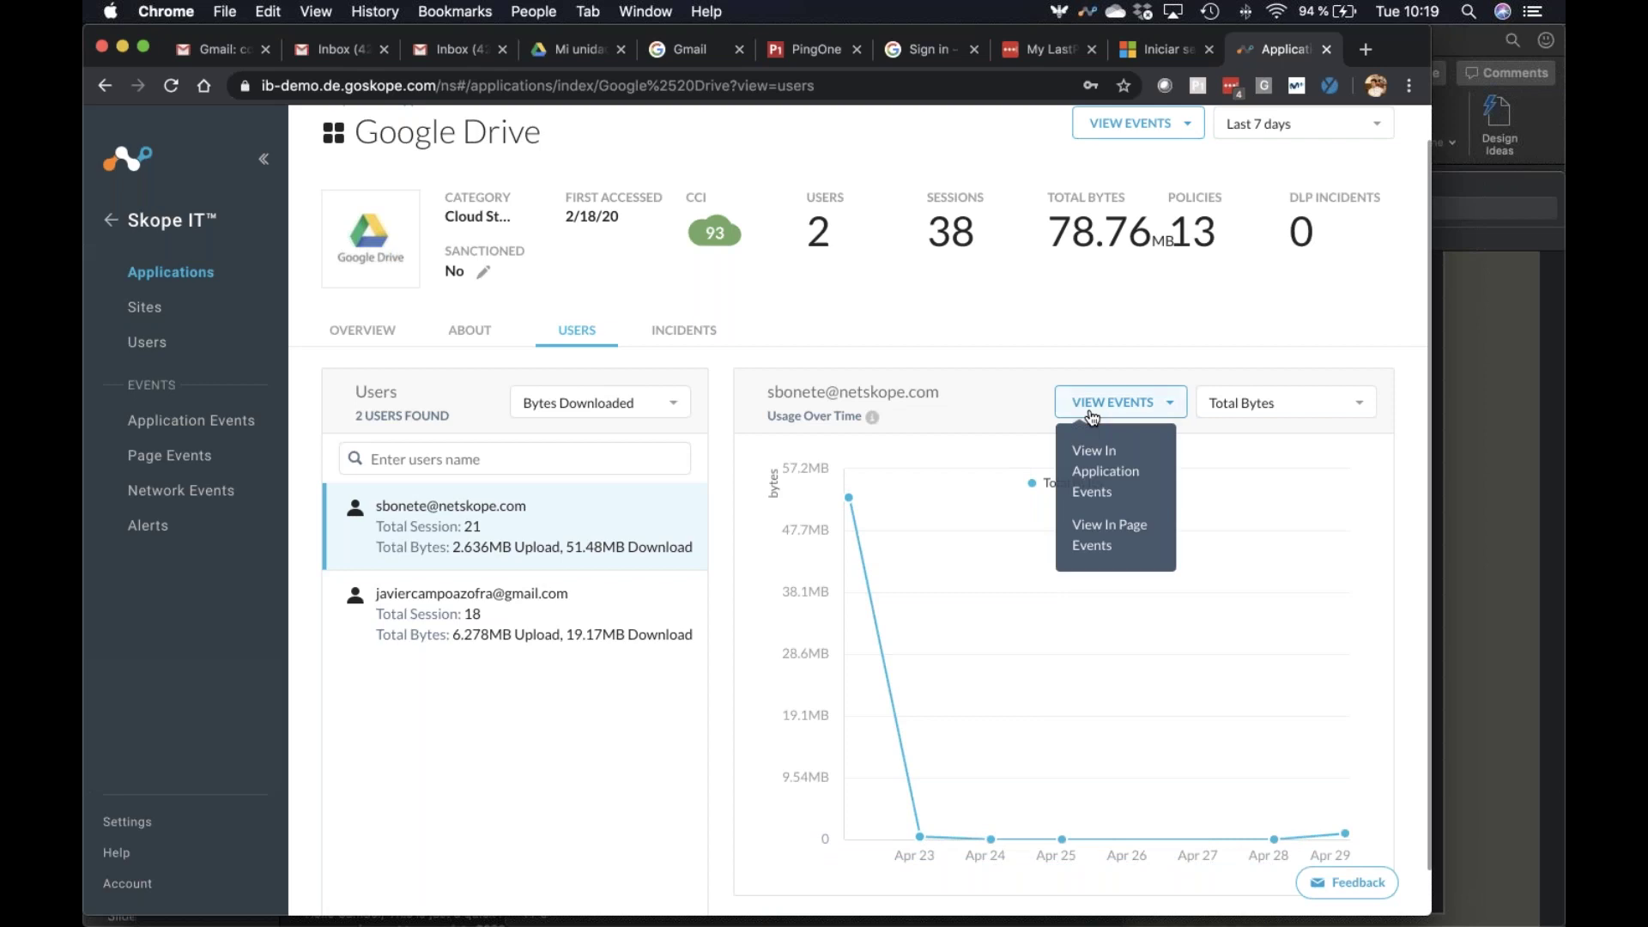
# View the user's Google Drive events in Application Events and widen the Username column
pyautogui.click(1098, 472)
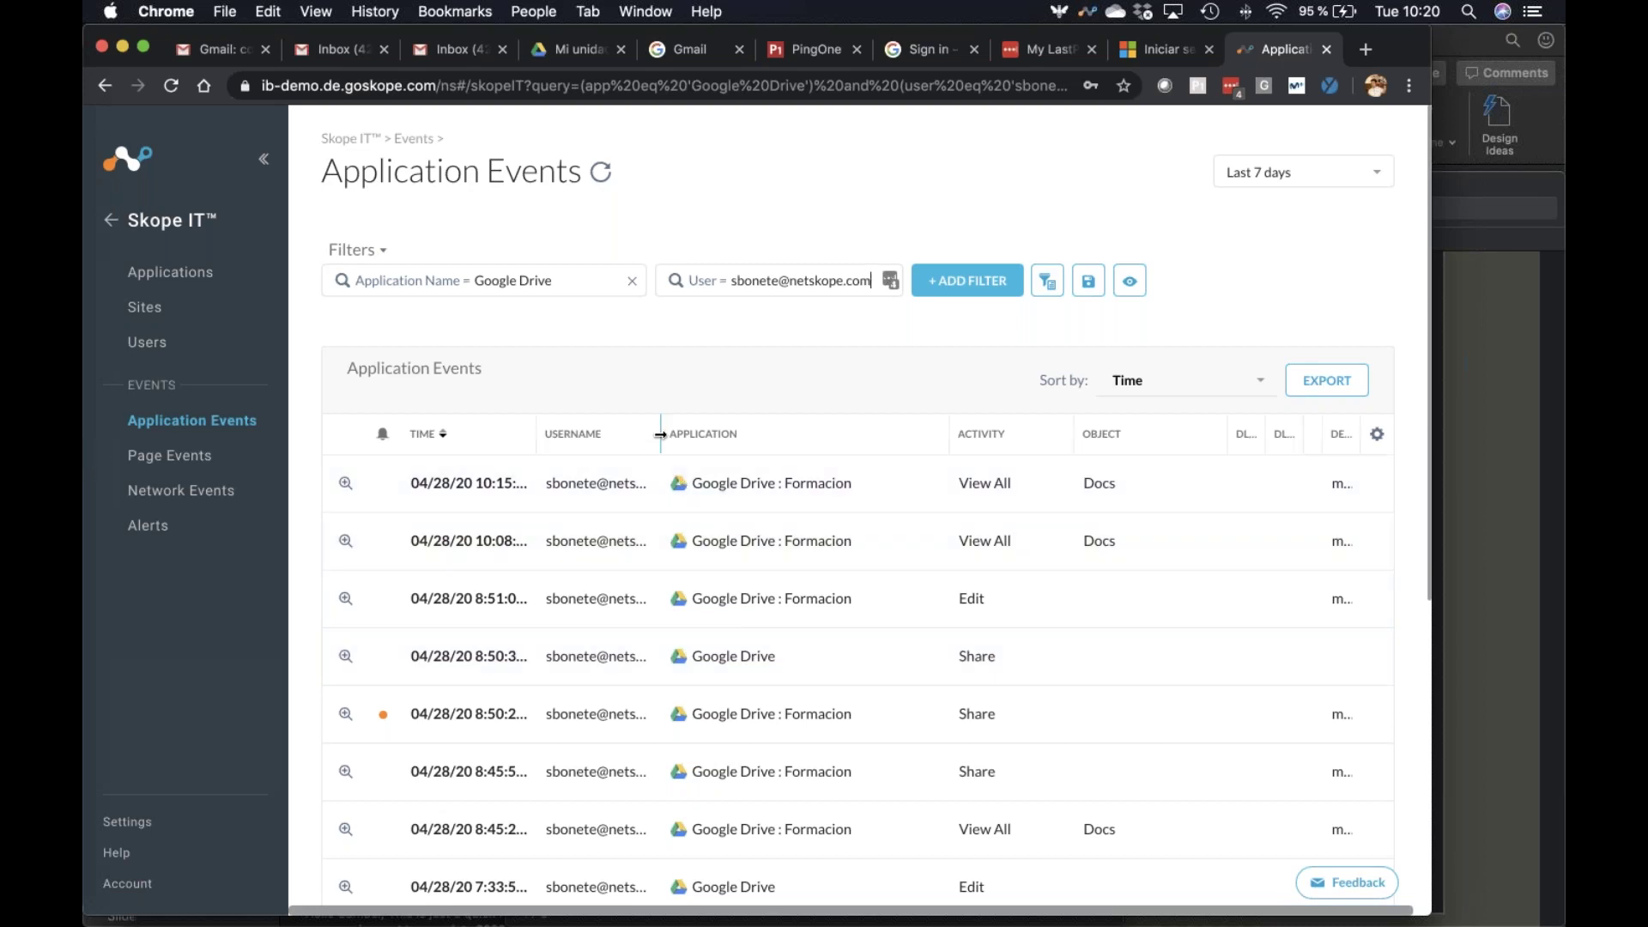
pyautogui.moveTo(660, 435); pyautogui.dragTo(738, 435)
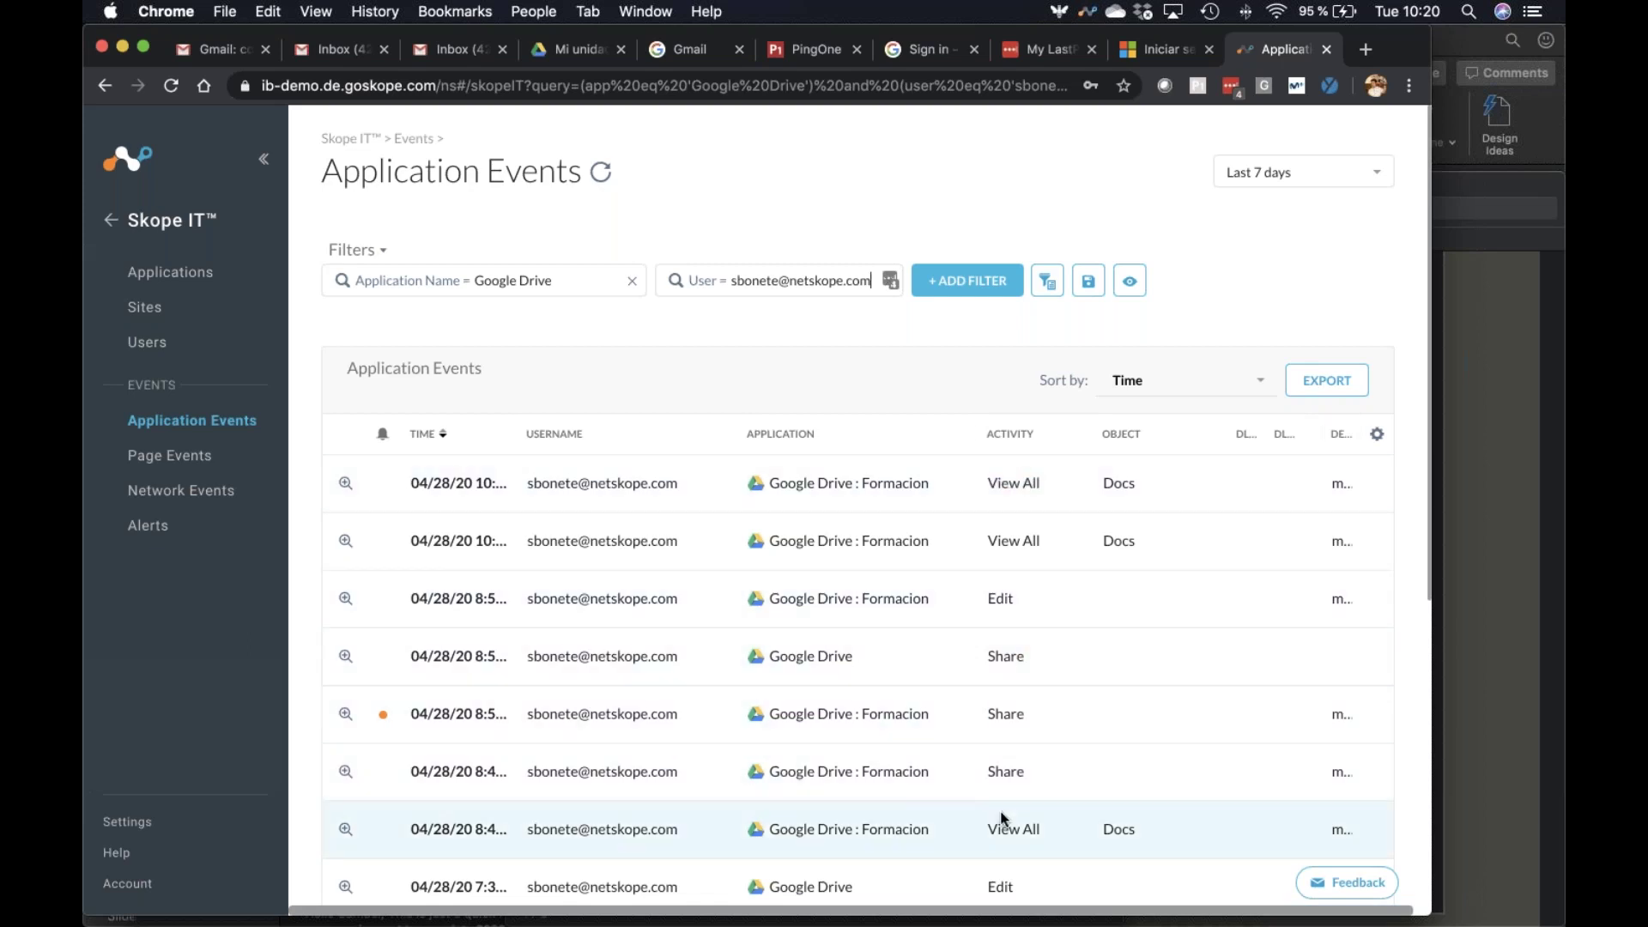
pyautogui.scroll(-3, 1000, 812)
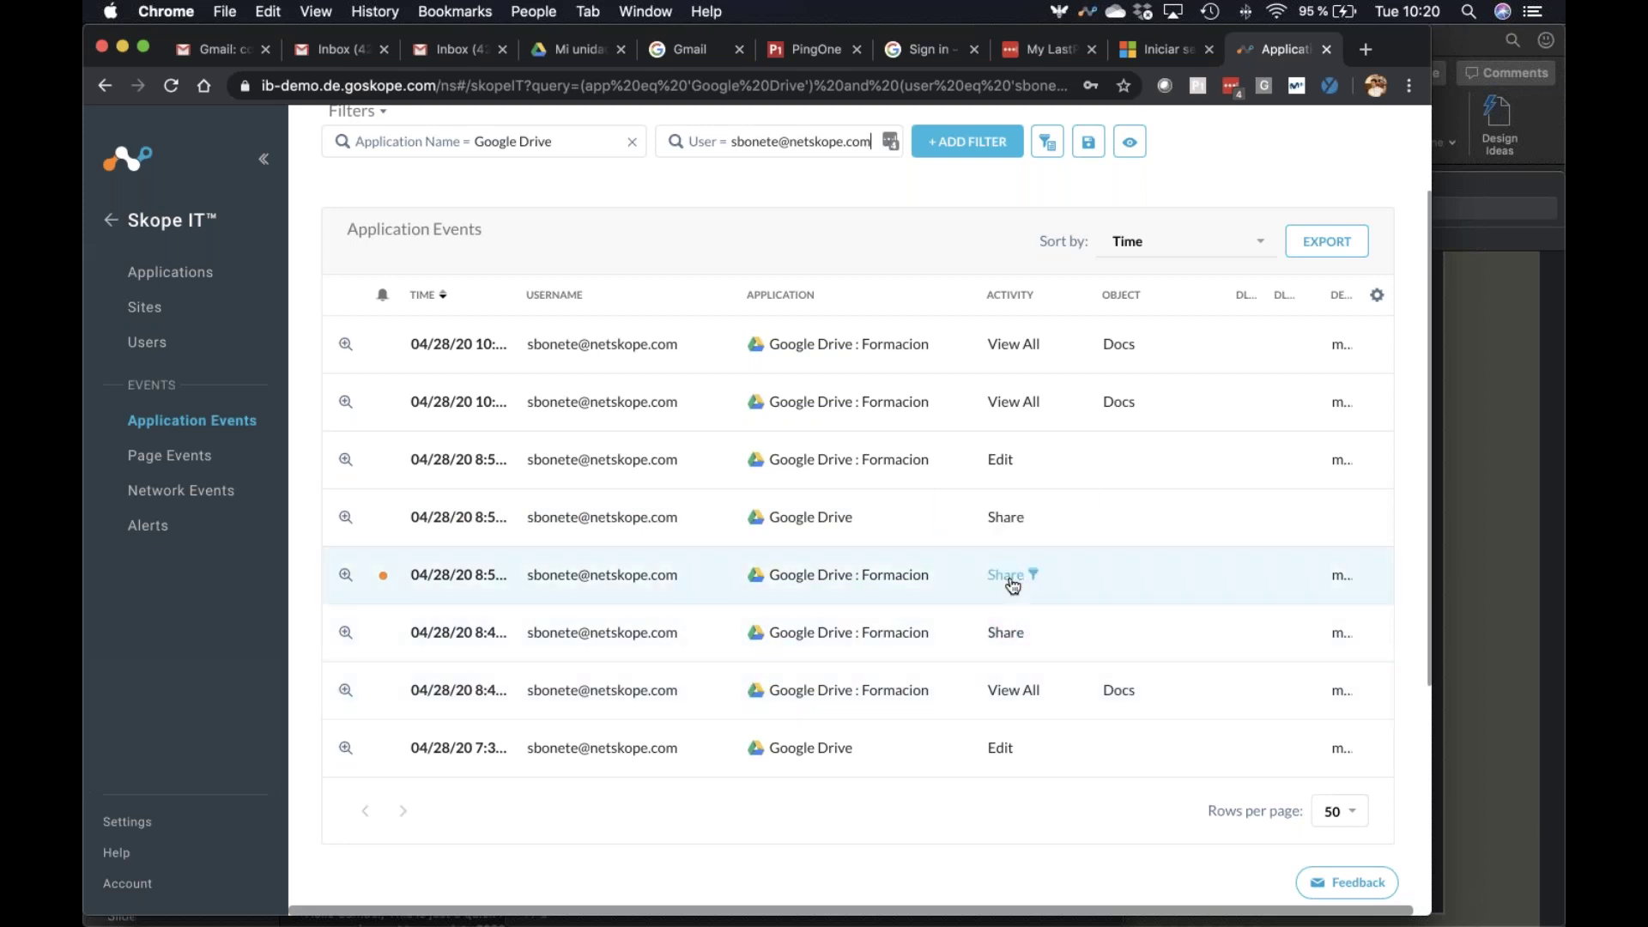
# Open the alerted Share event's details and inspect its share recipient value
pyautogui.click(346, 579)
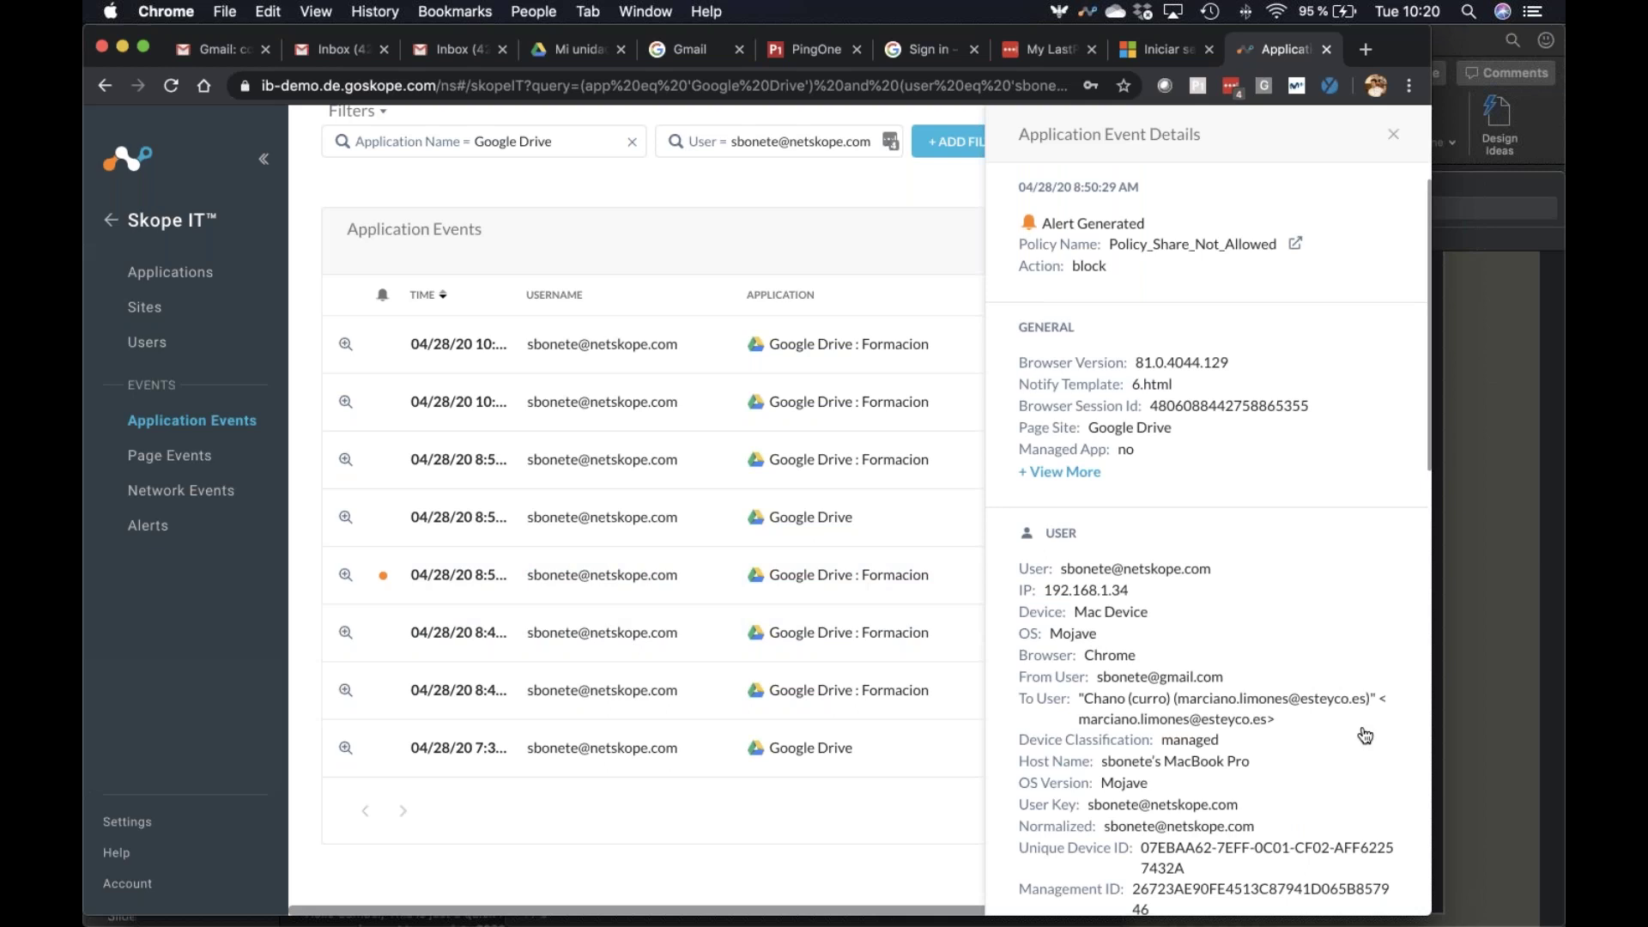
pyautogui.moveTo(1302, 725); pyautogui.dragTo(1296, 719)
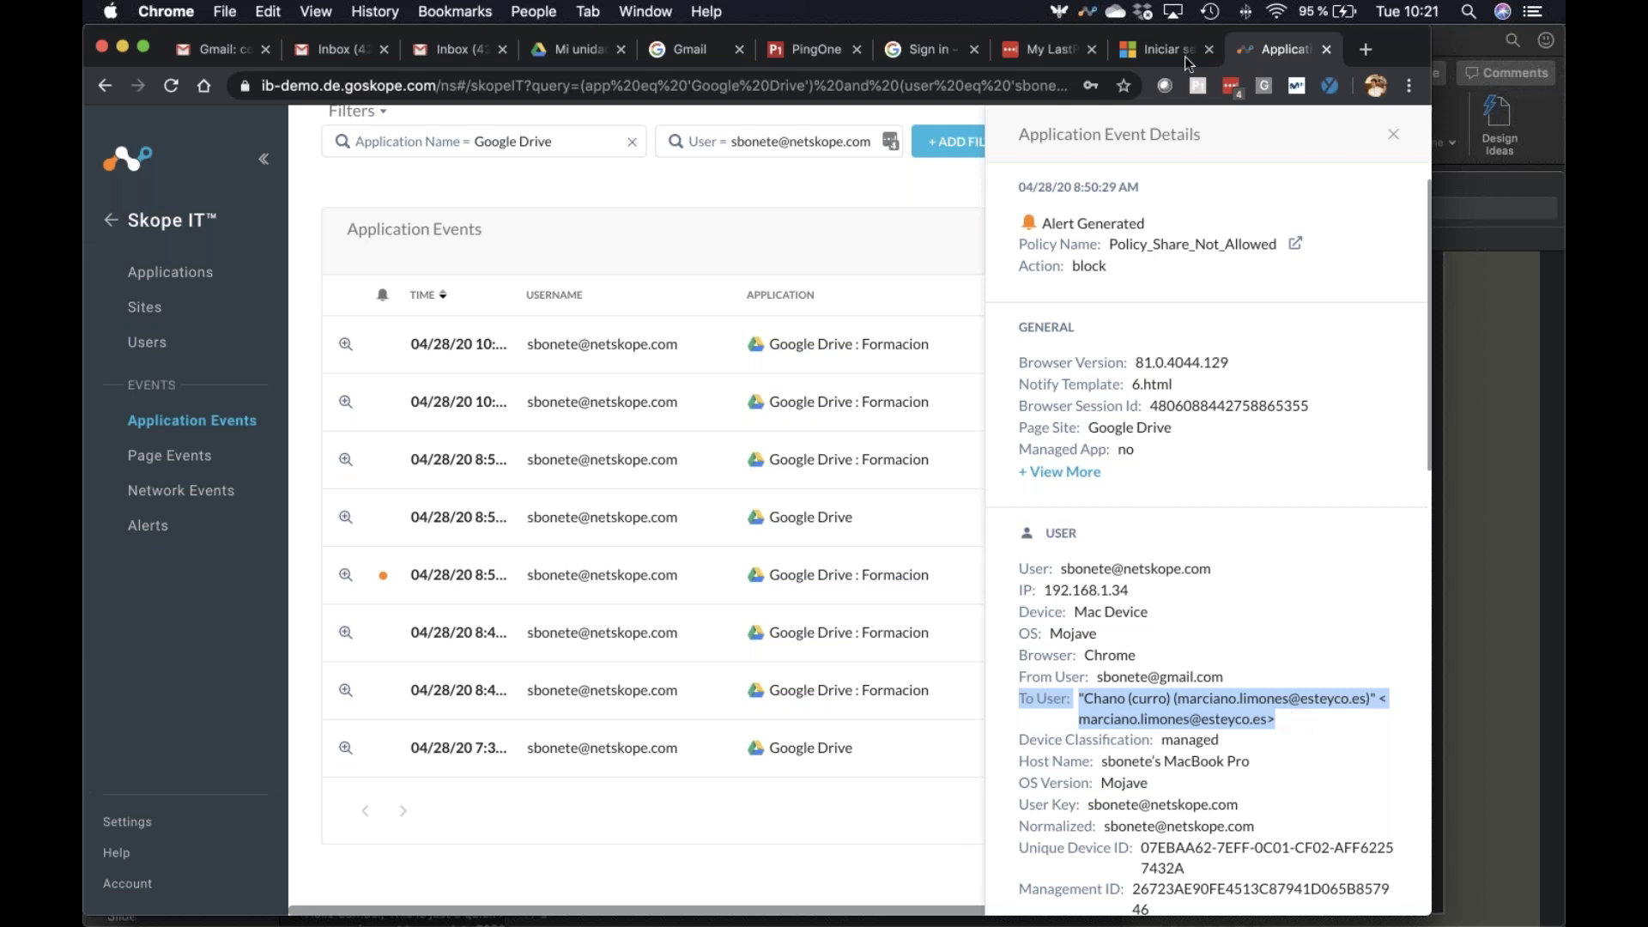
pyautogui.click(1086, 14)
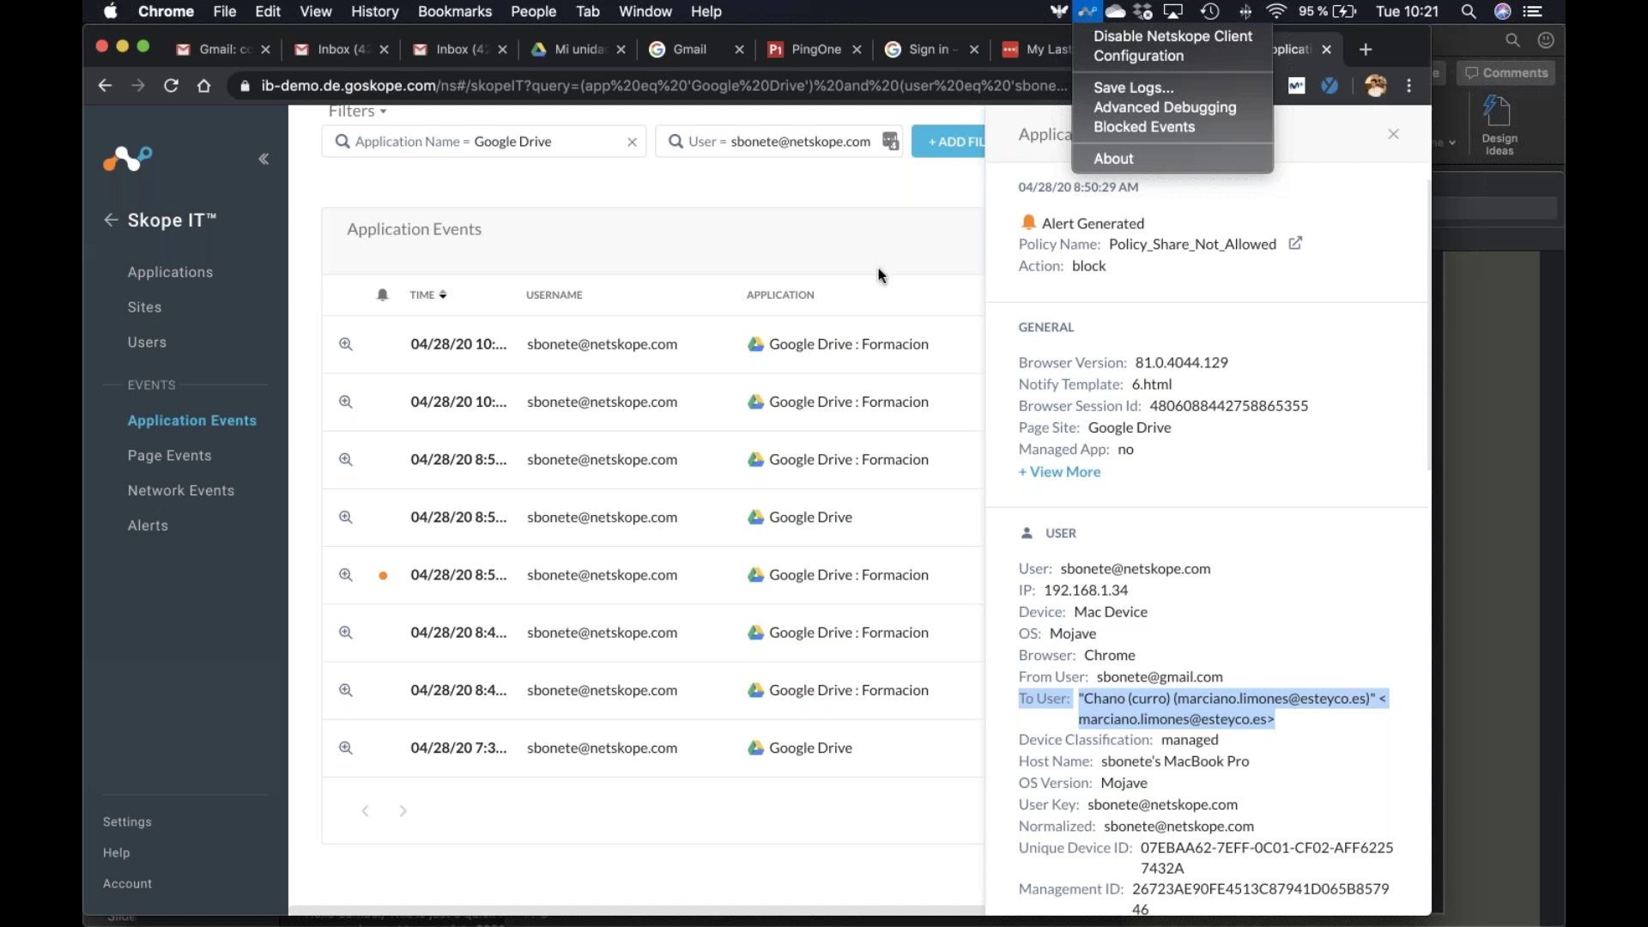
pyautogui.click(863, 239)
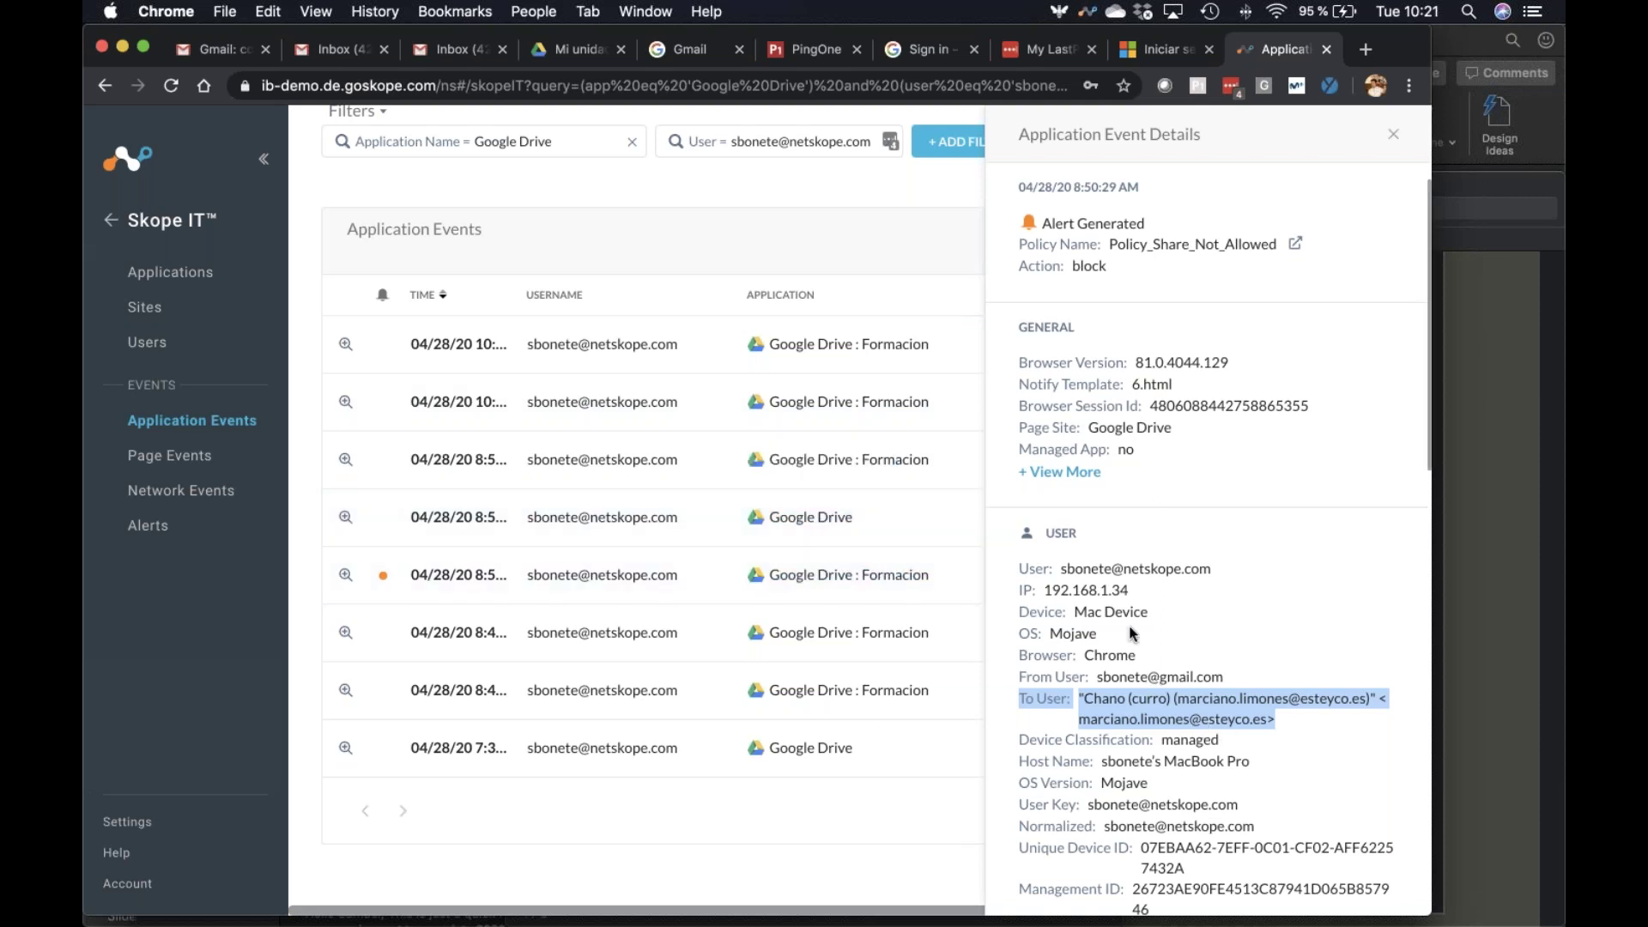
pyautogui.click(1150, 577)
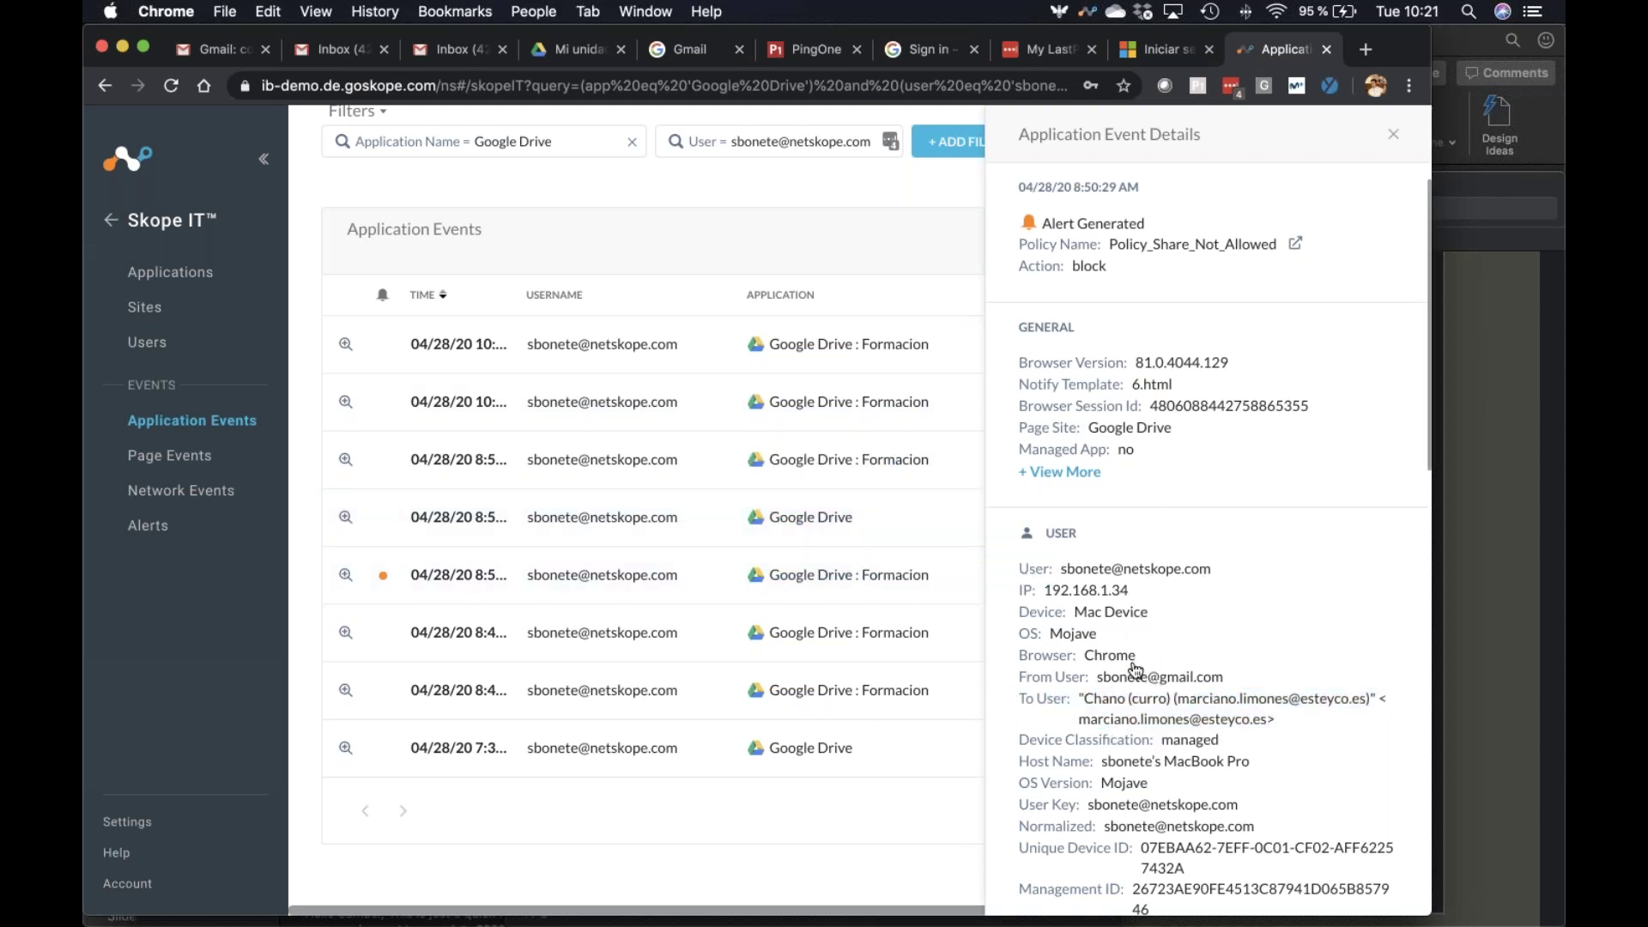
# Scroll through the Share event details panel, then close it
pyautogui.scroll(-1, 1090, 762)
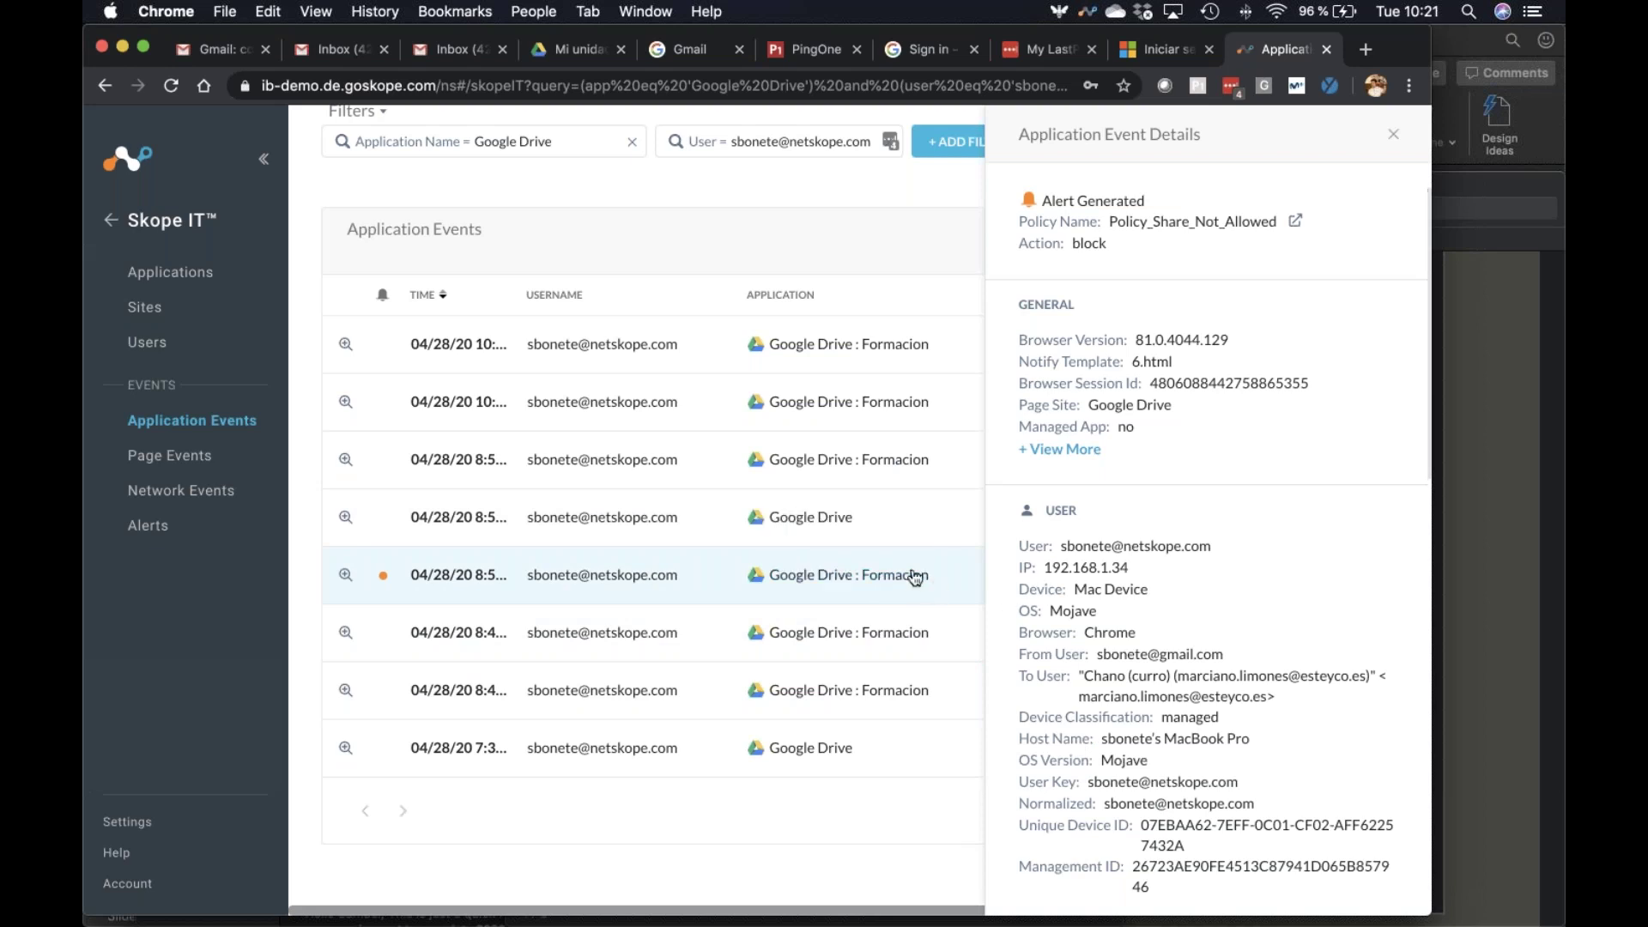
pyautogui.scroll(-5, 1079, 706)
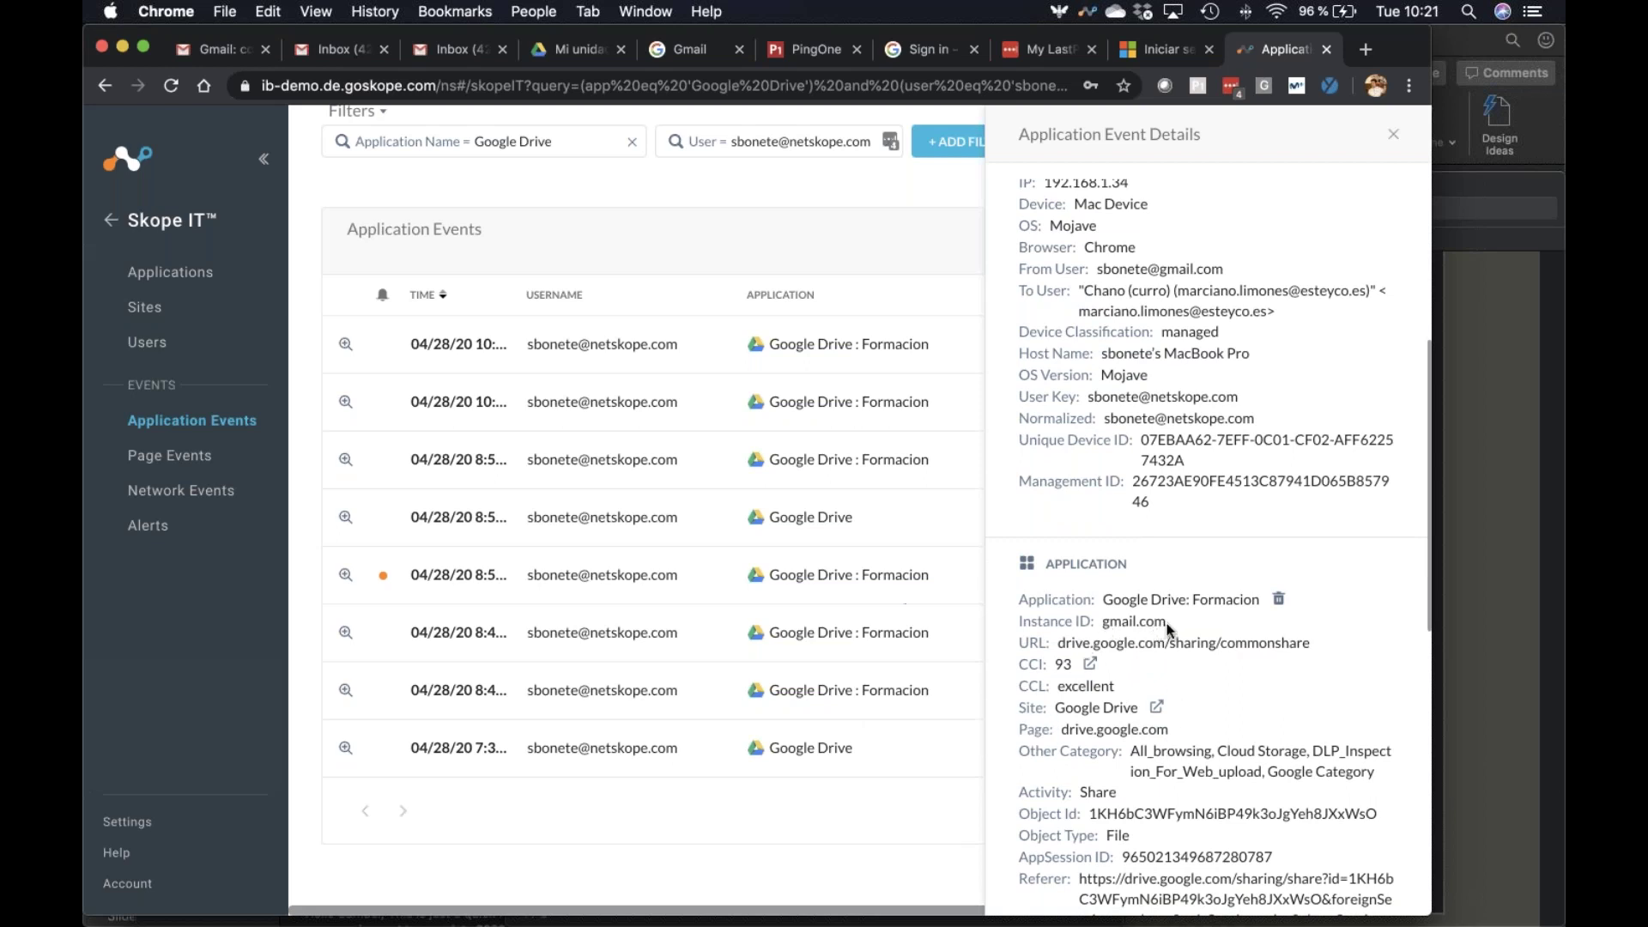
pyautogui.scroll(4, 1142, 627)
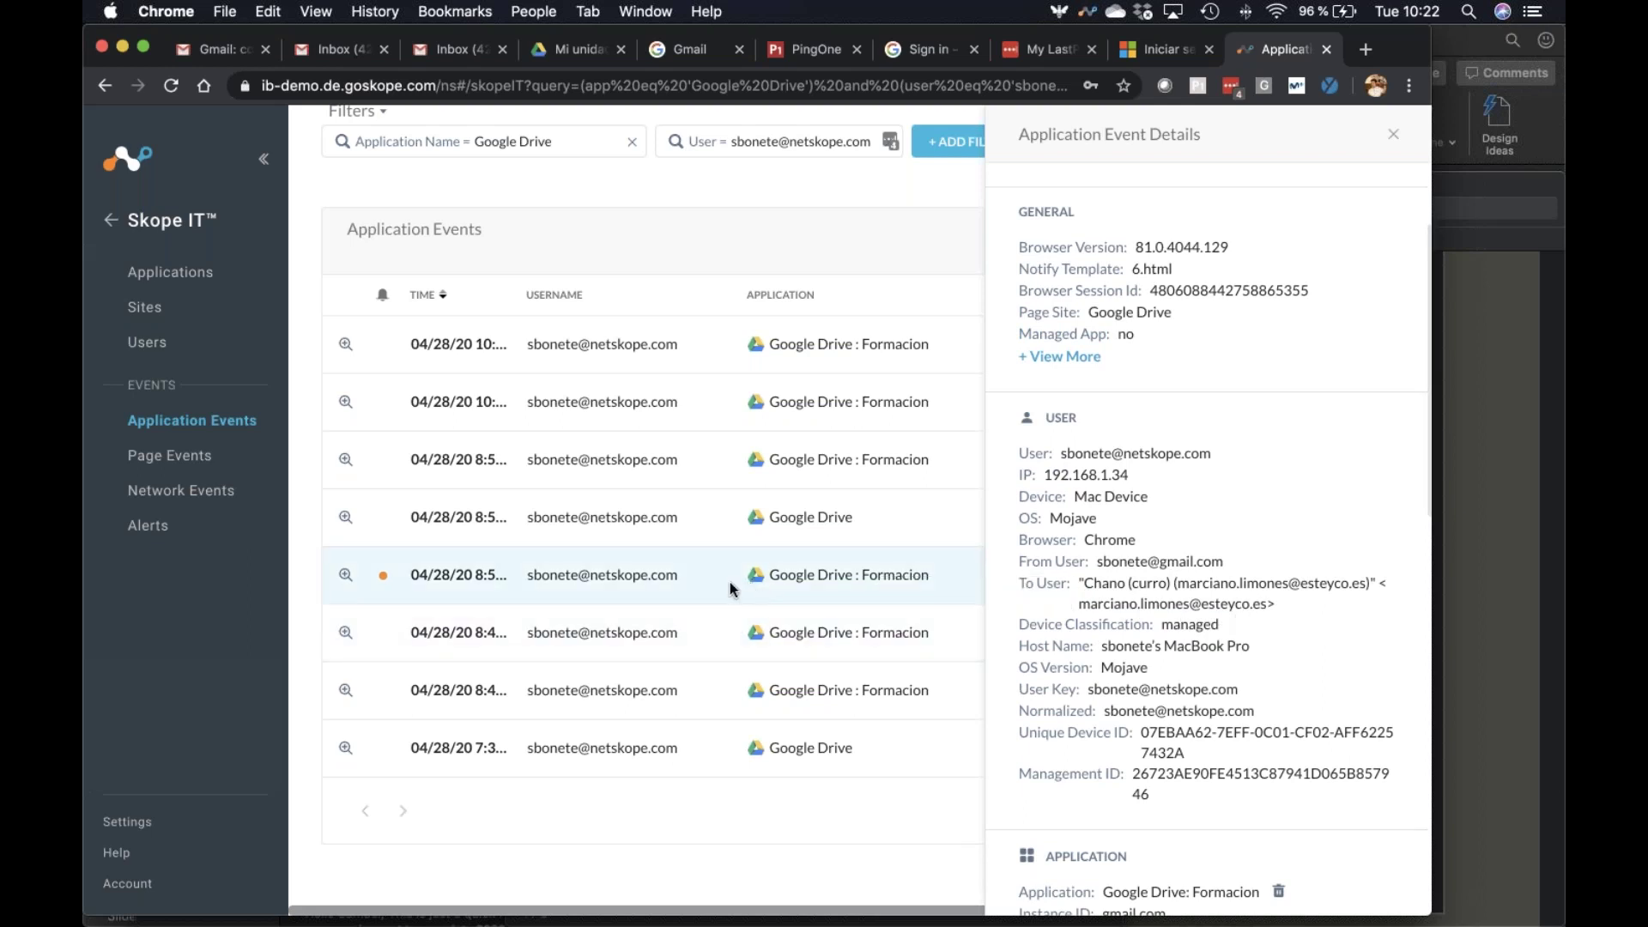
pyautogui.click(1391, 137)
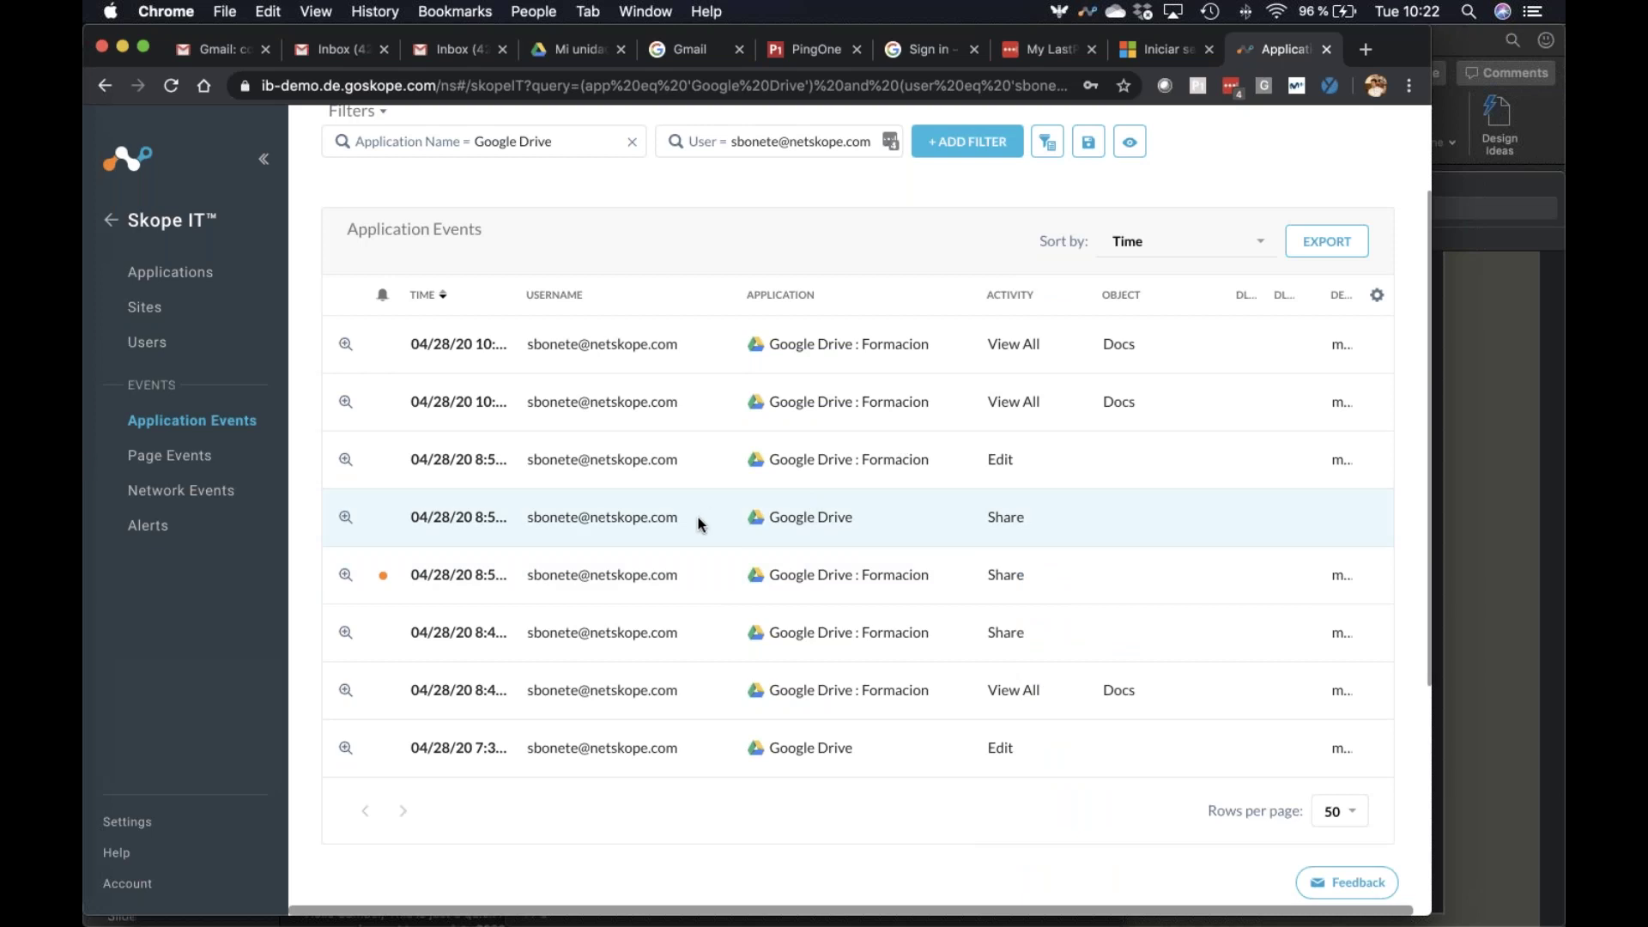
# Reload Application Events without filters and scroll through events from Google Drive, PingOne, Azure, Gmail and Teams
pyautogui.click(187, 270)
pyautogui.click(235, 429)
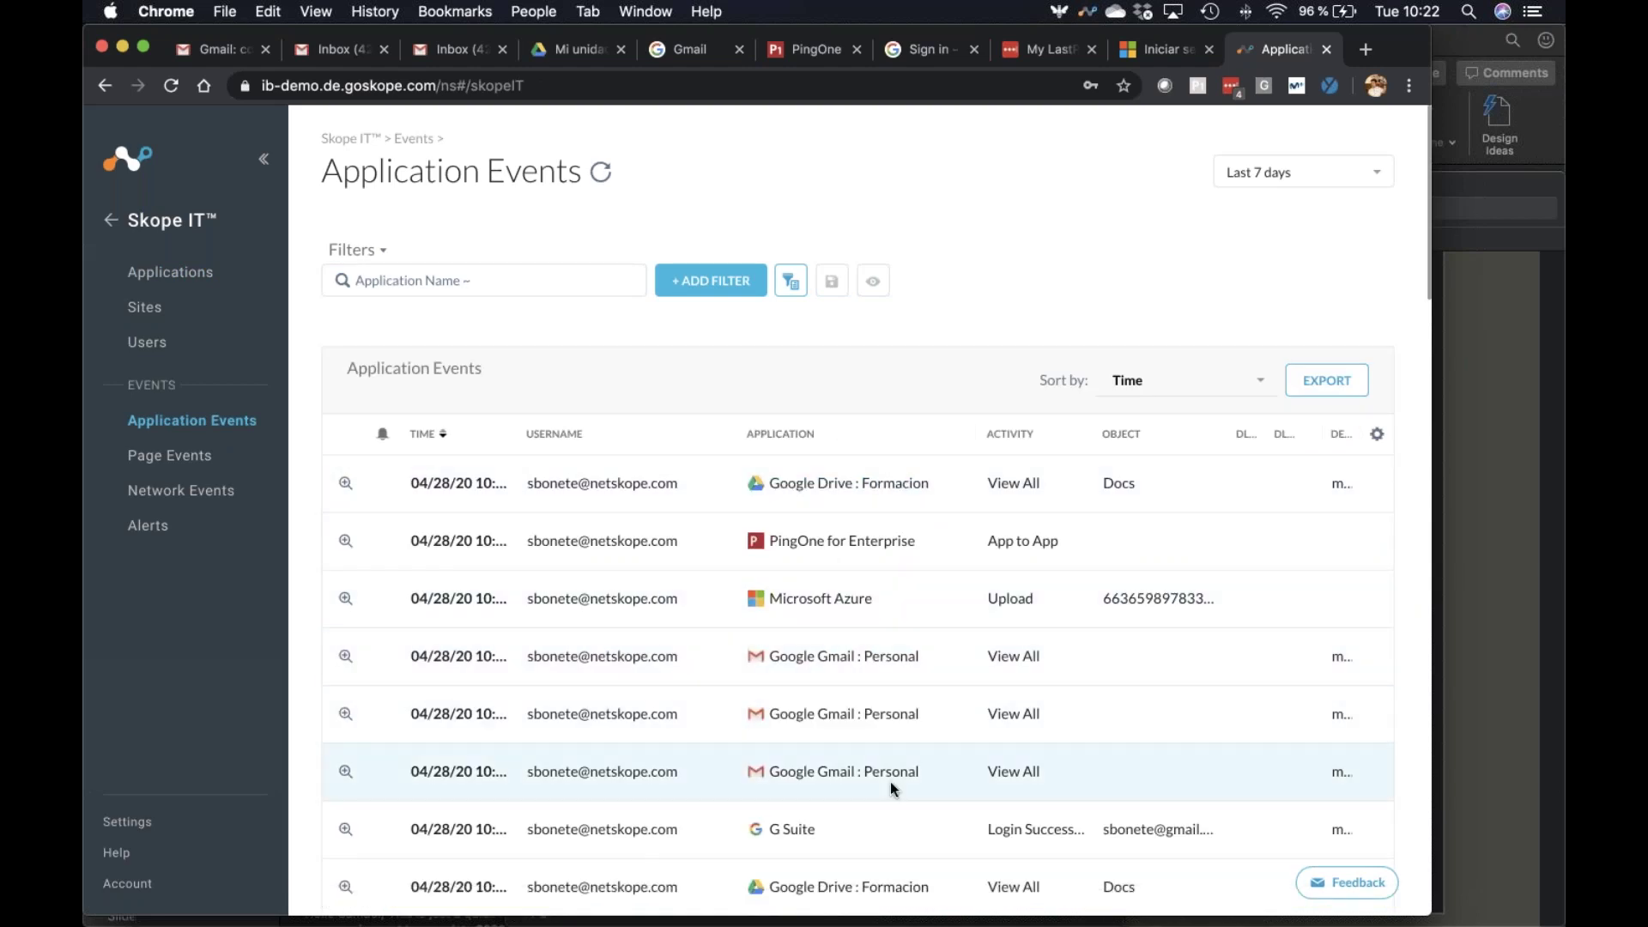
pyautogui.scroll(-3, 889, 781)
pyautogui.scroll(-3, 890, 777)
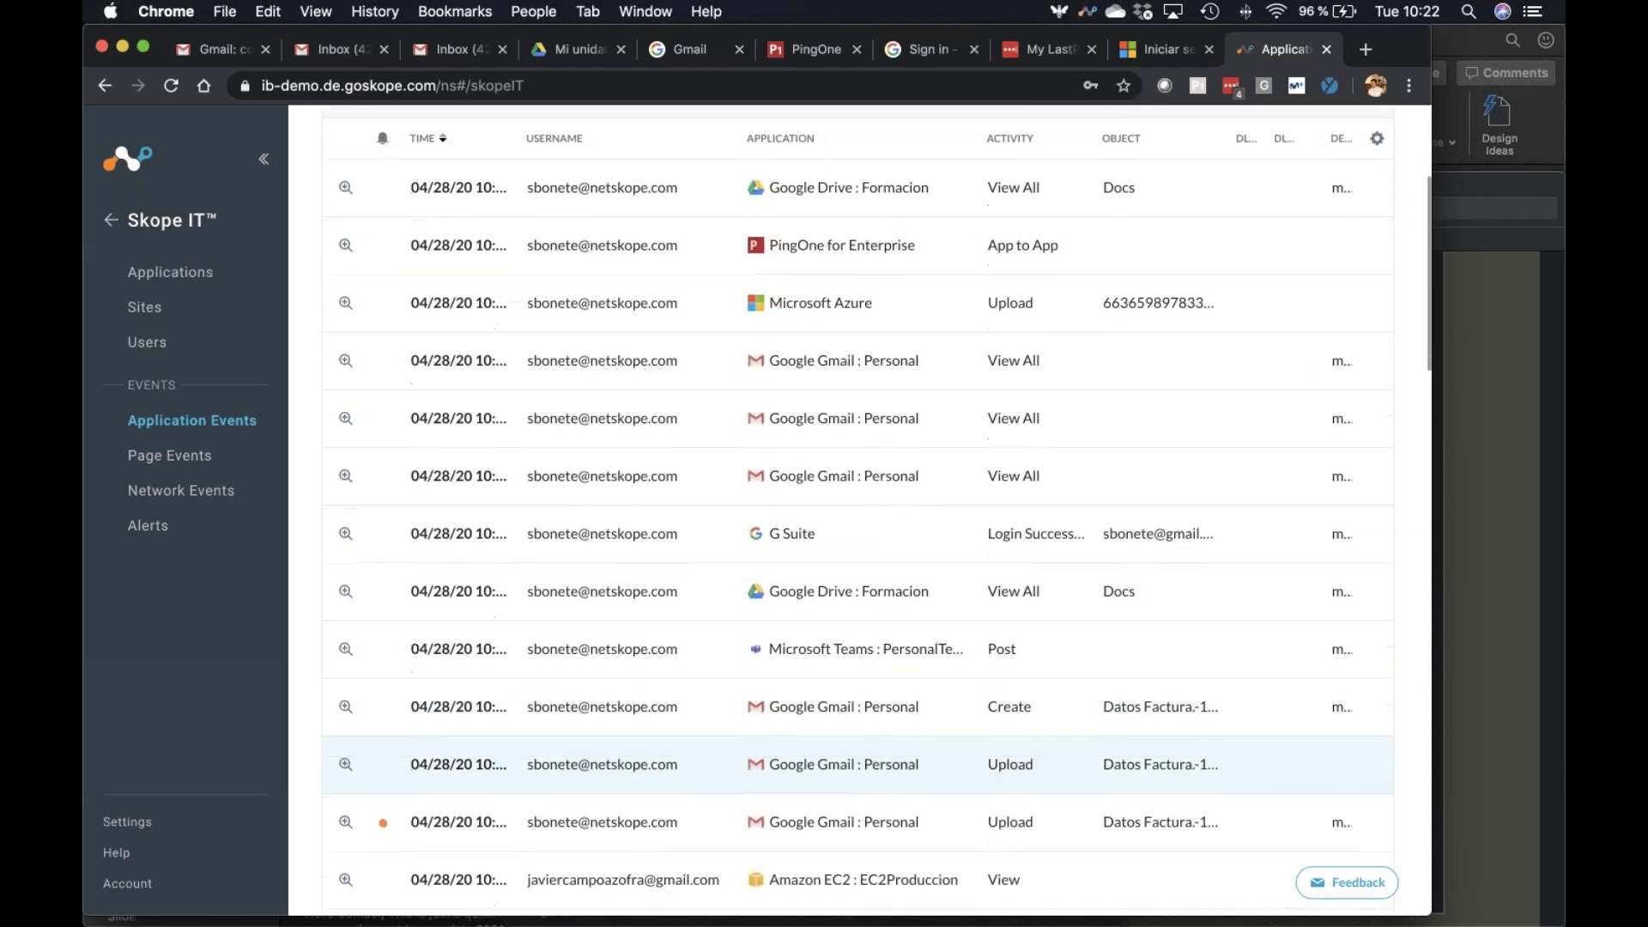
pyautogui.scroll(1, 855, 704)
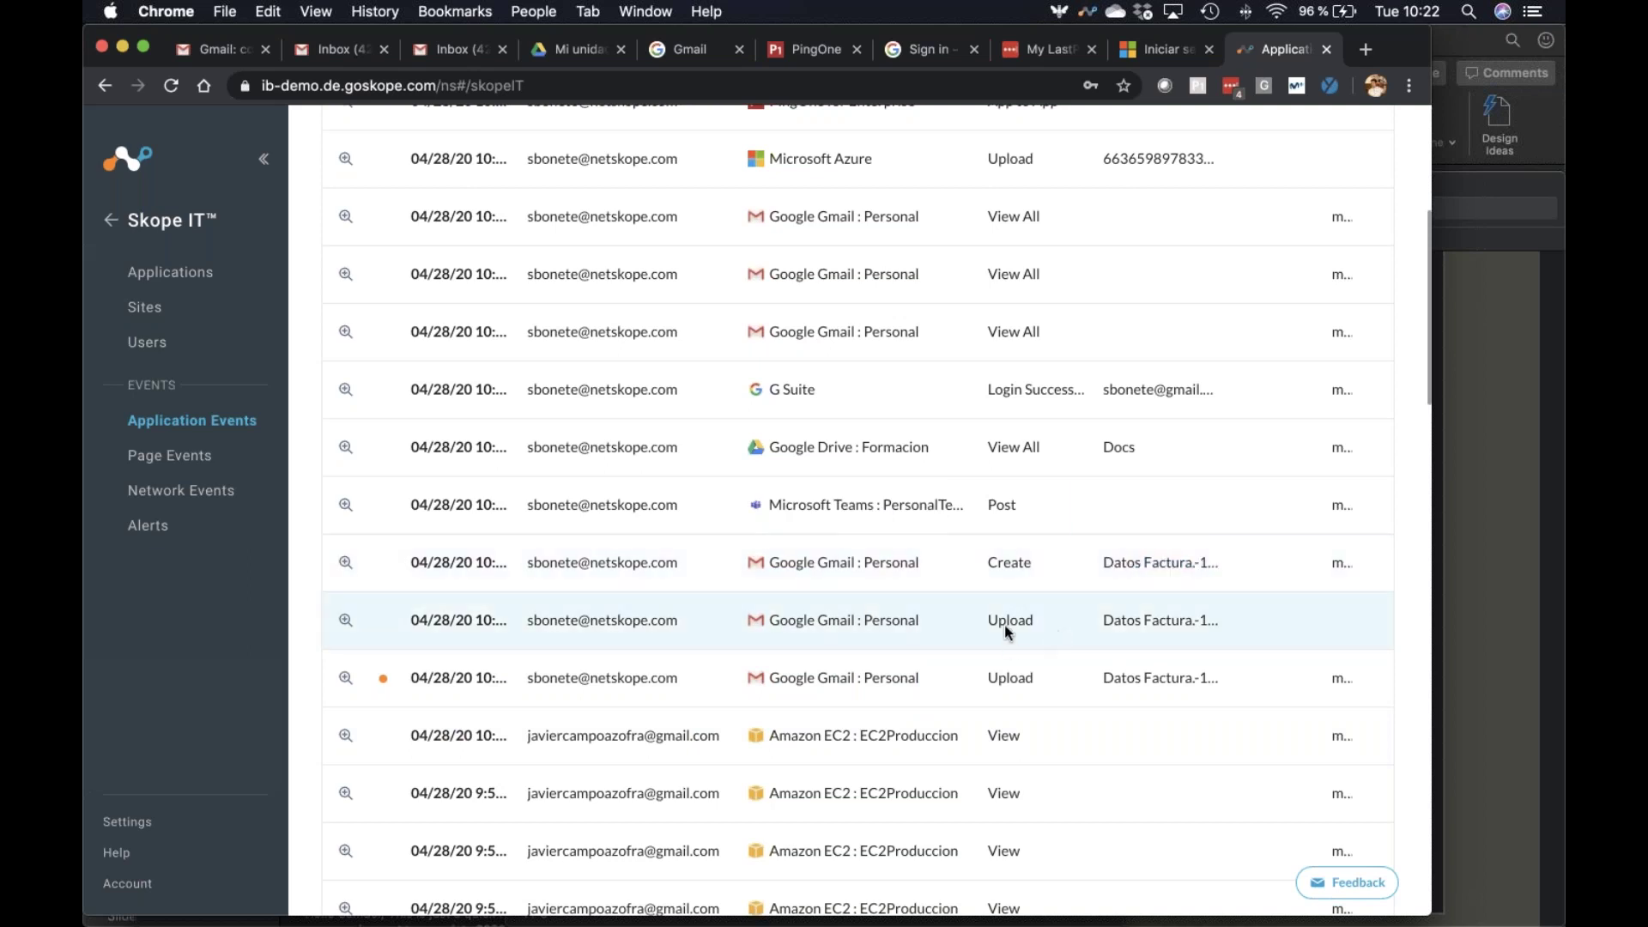
pyautogui.scroll(4, 1019, 493)
pyautogui.scroll(3, 900, 419)
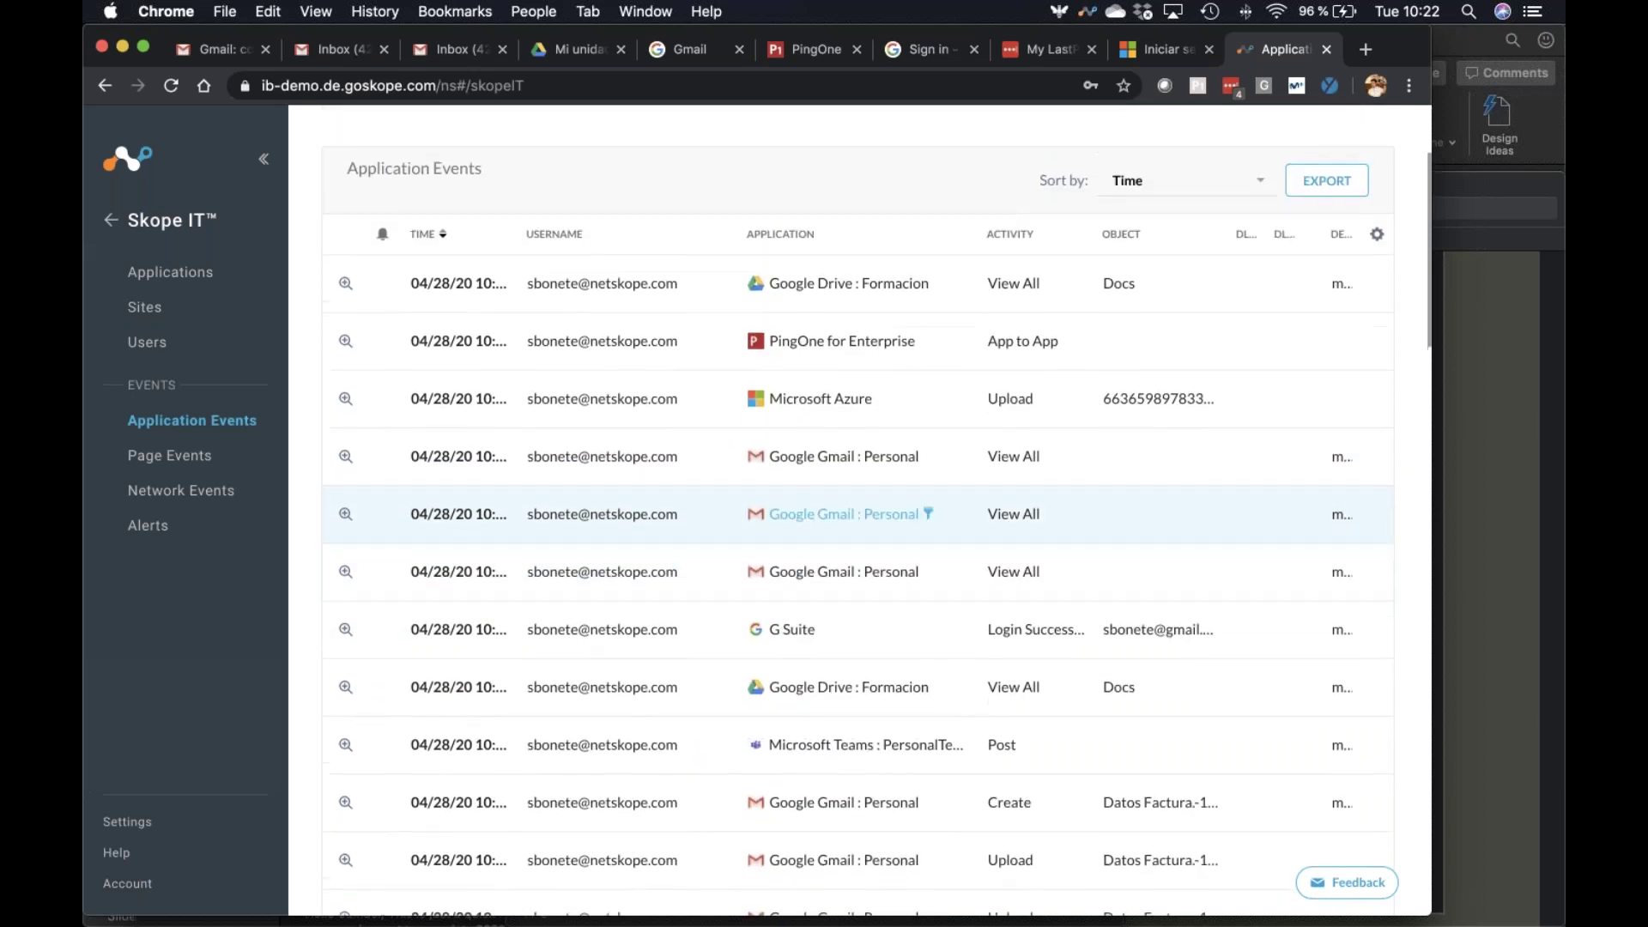
pyautogui.scroll(3, 899, 420)
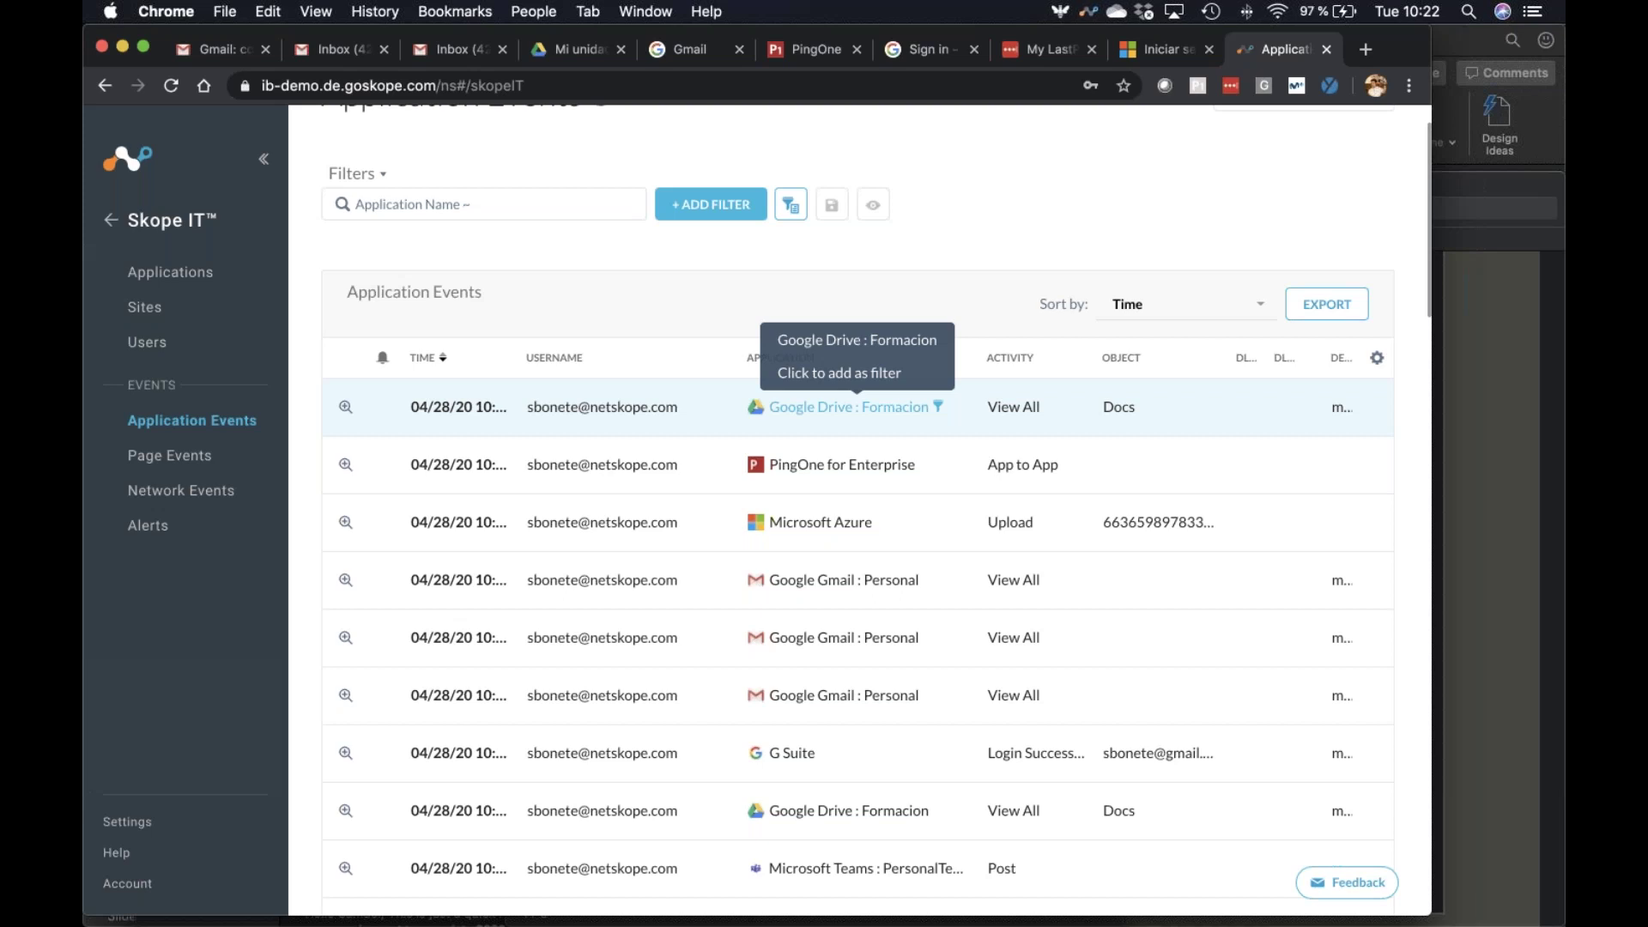
pyautogui.scroll(-2, 1202, 215)
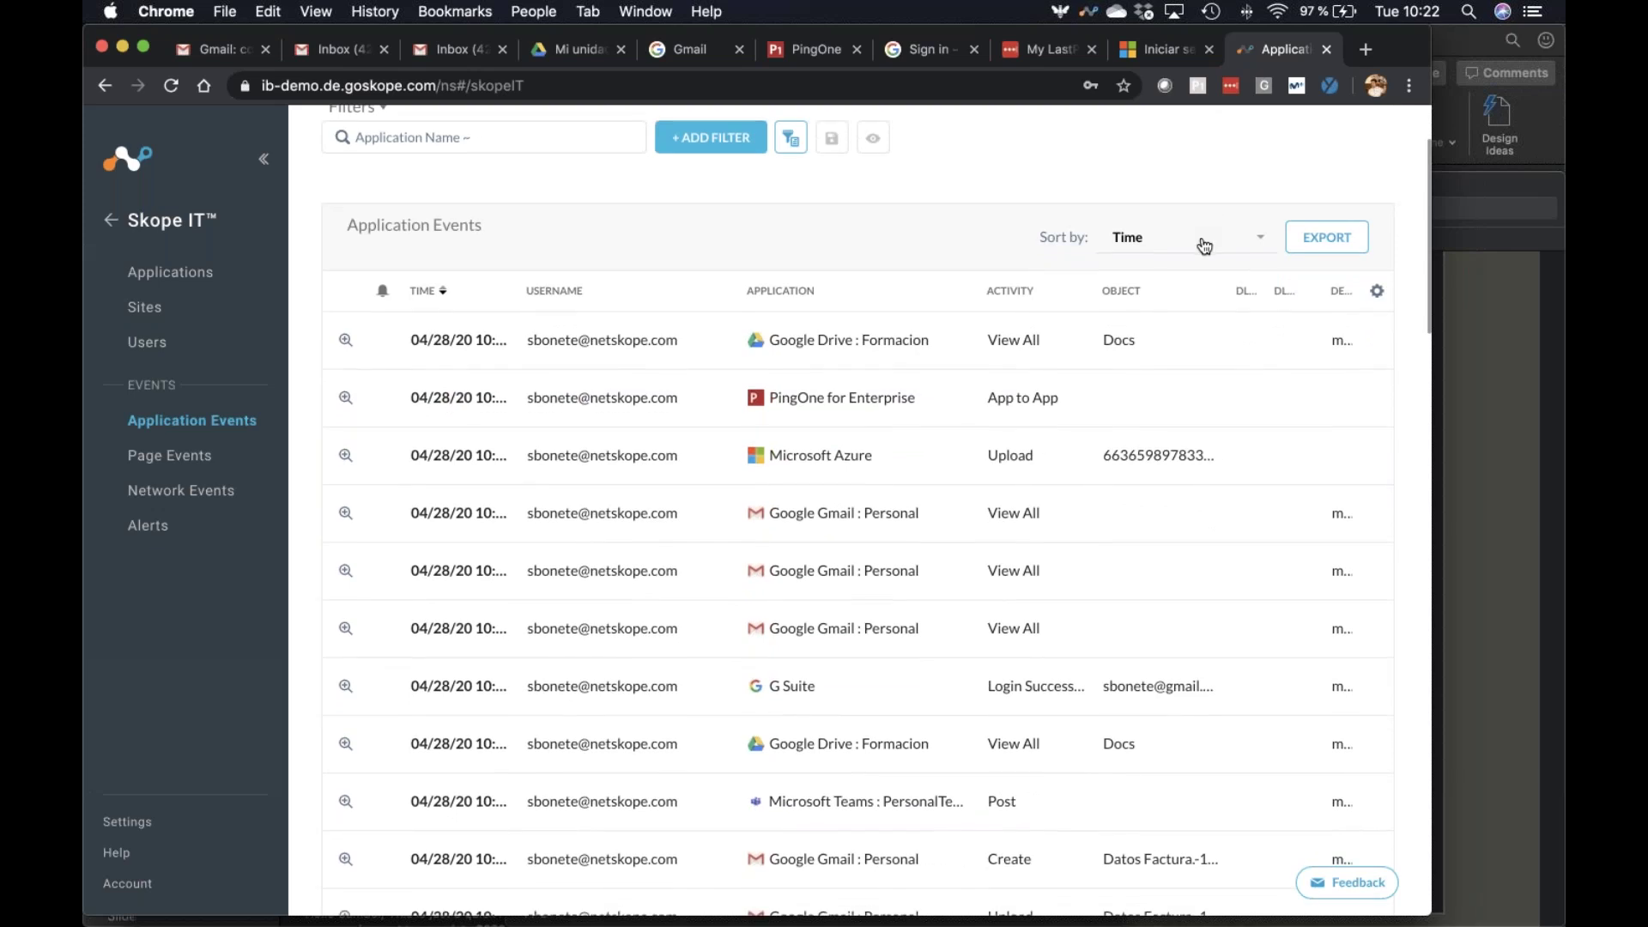
pyautogui.scroll(4, 1201, 249)
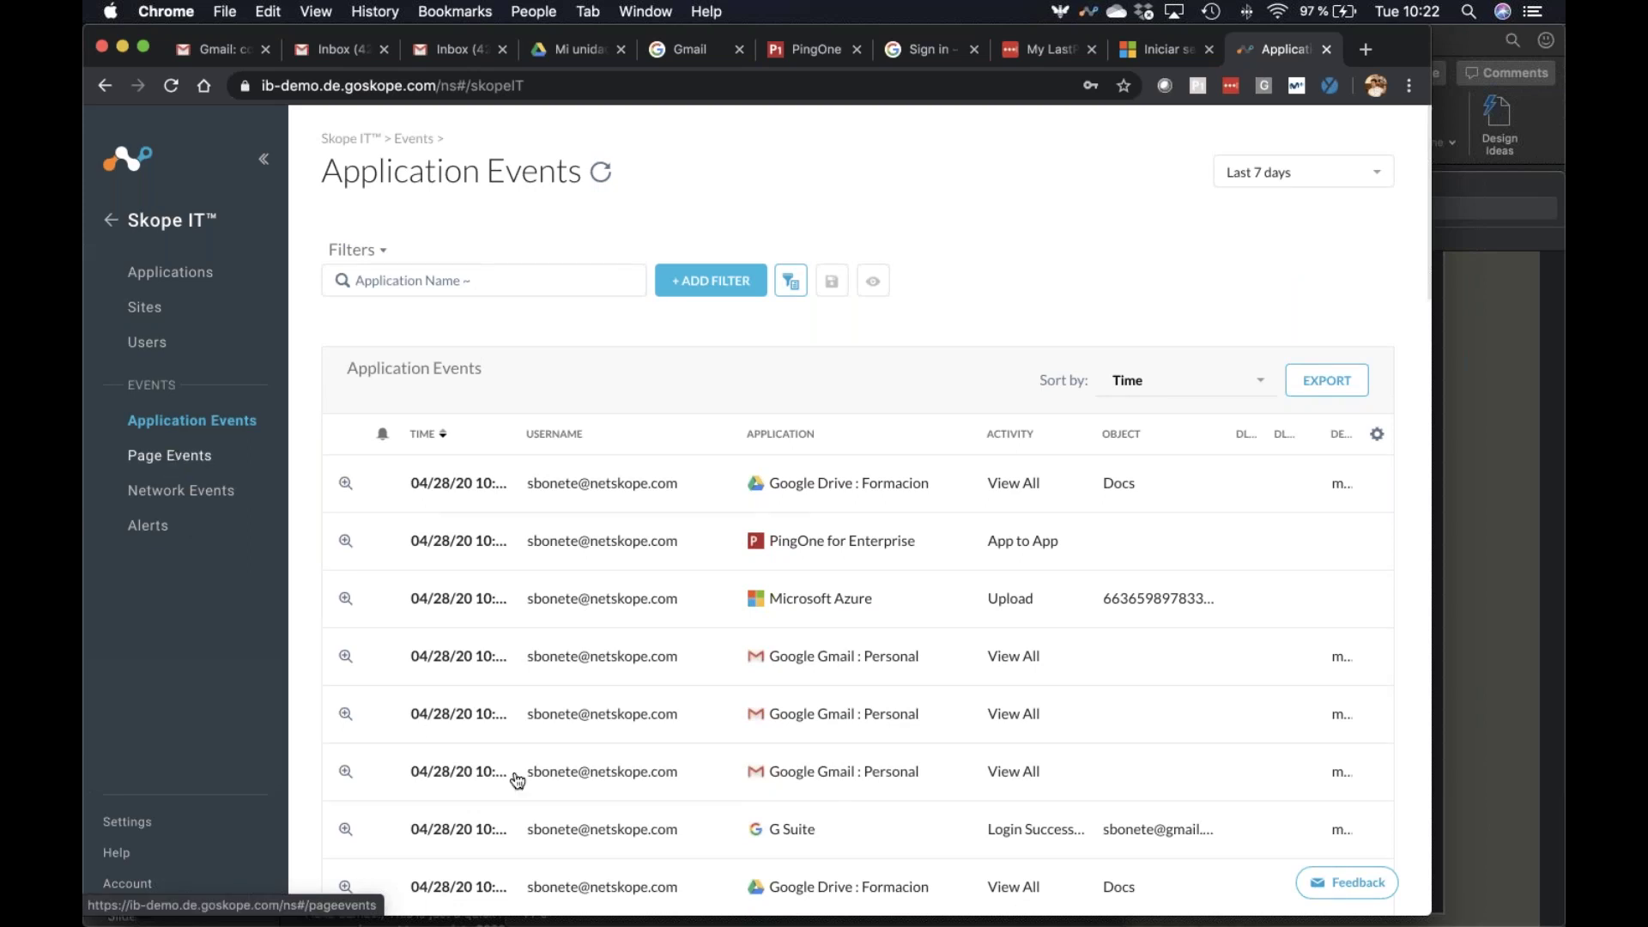
pyautogui.click(170, 455)
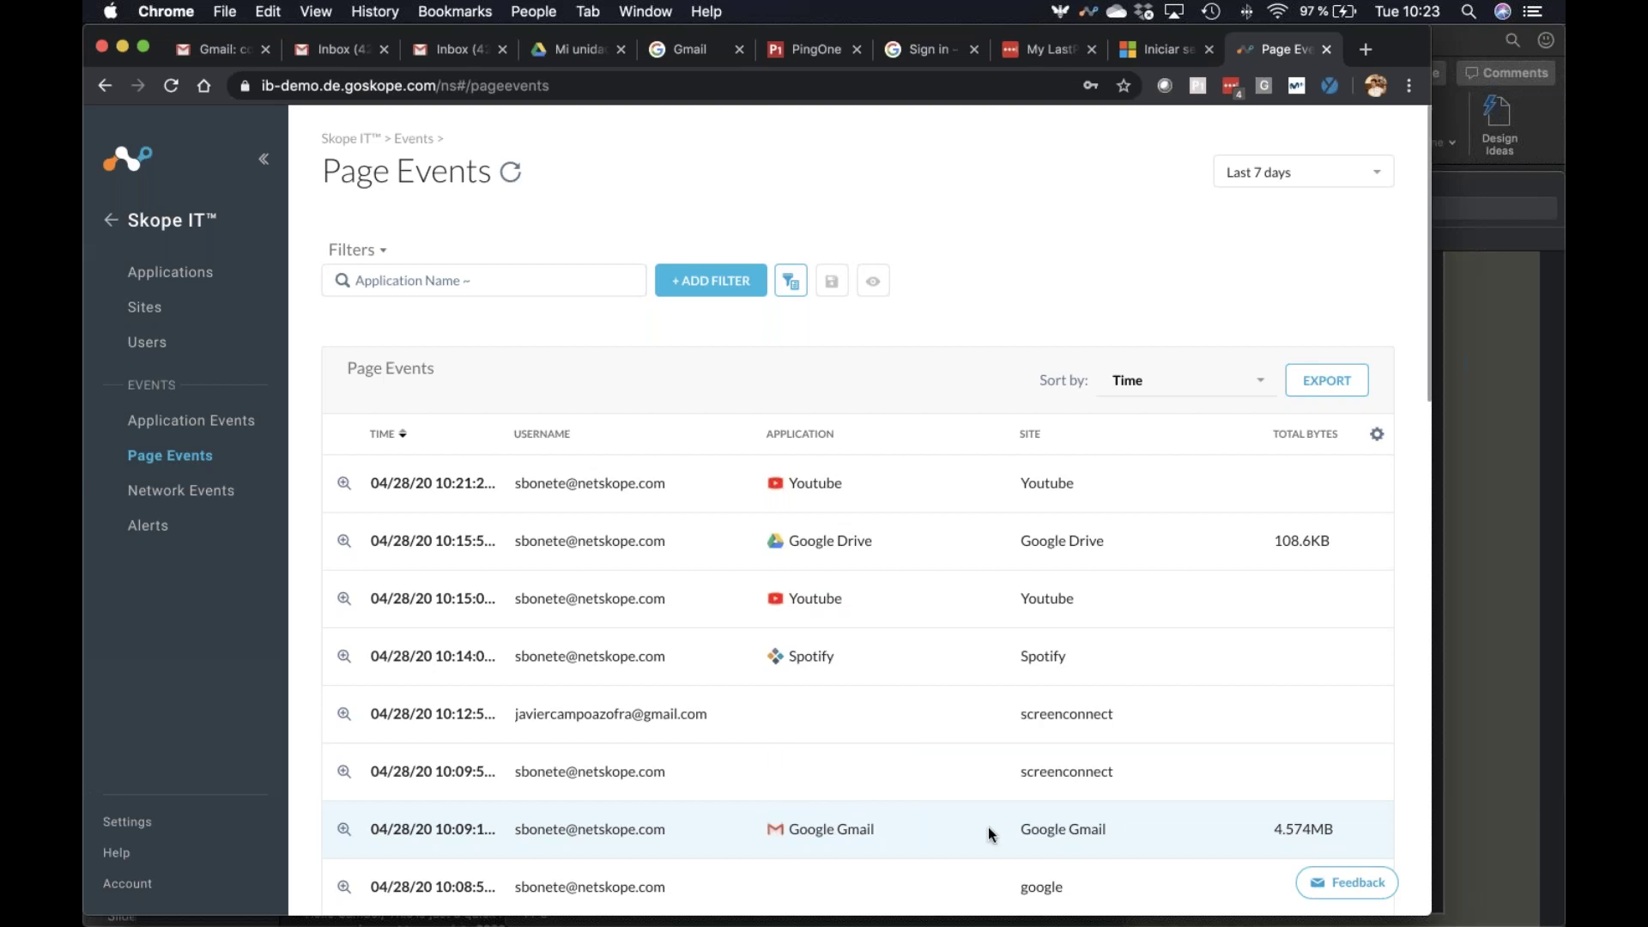
pyautogui.scroll(-3, 987, 826)
pyautogui.scroll(3, 886, 696)
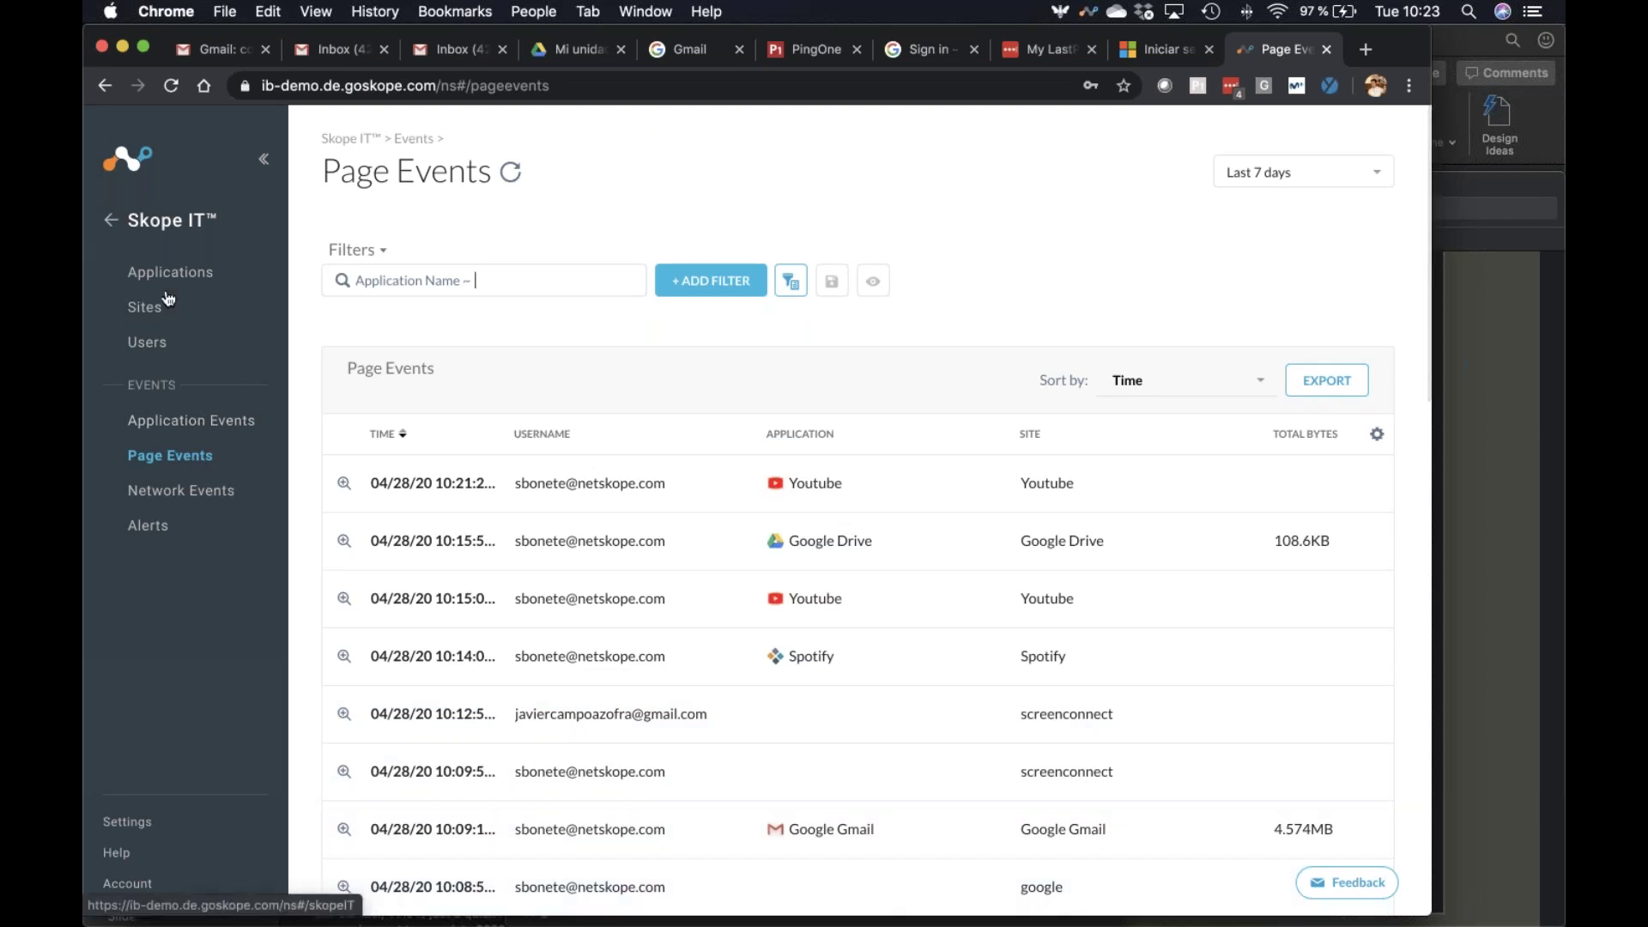
pyautogui.click(176, 426)
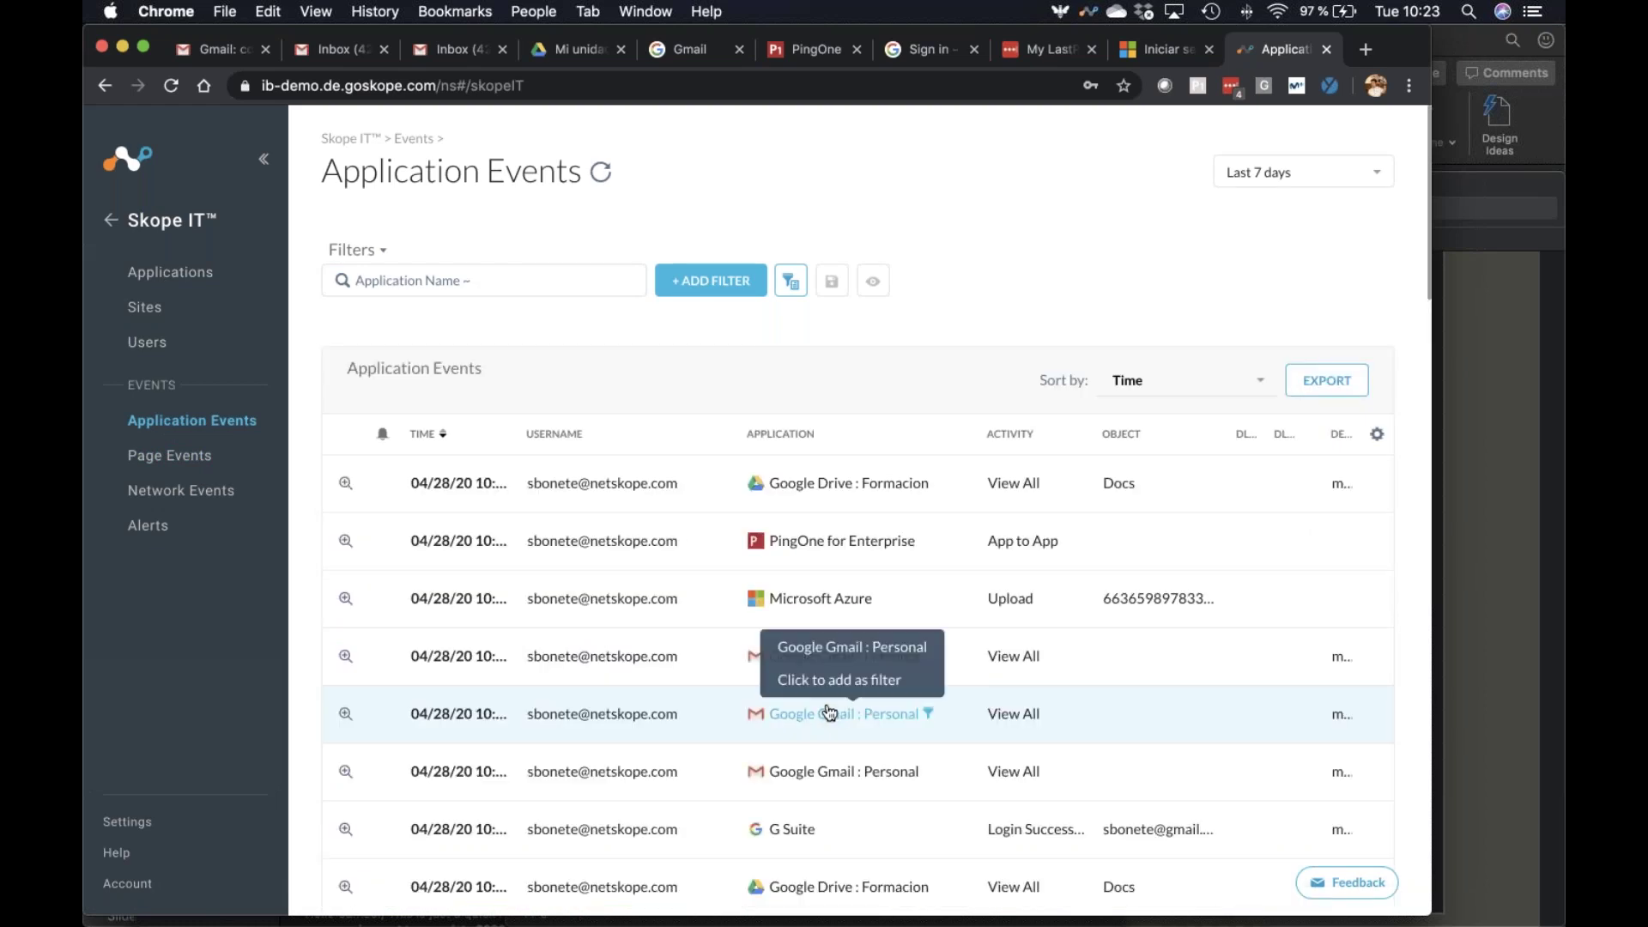
pyautogui.scroll(-5, 859, 764)
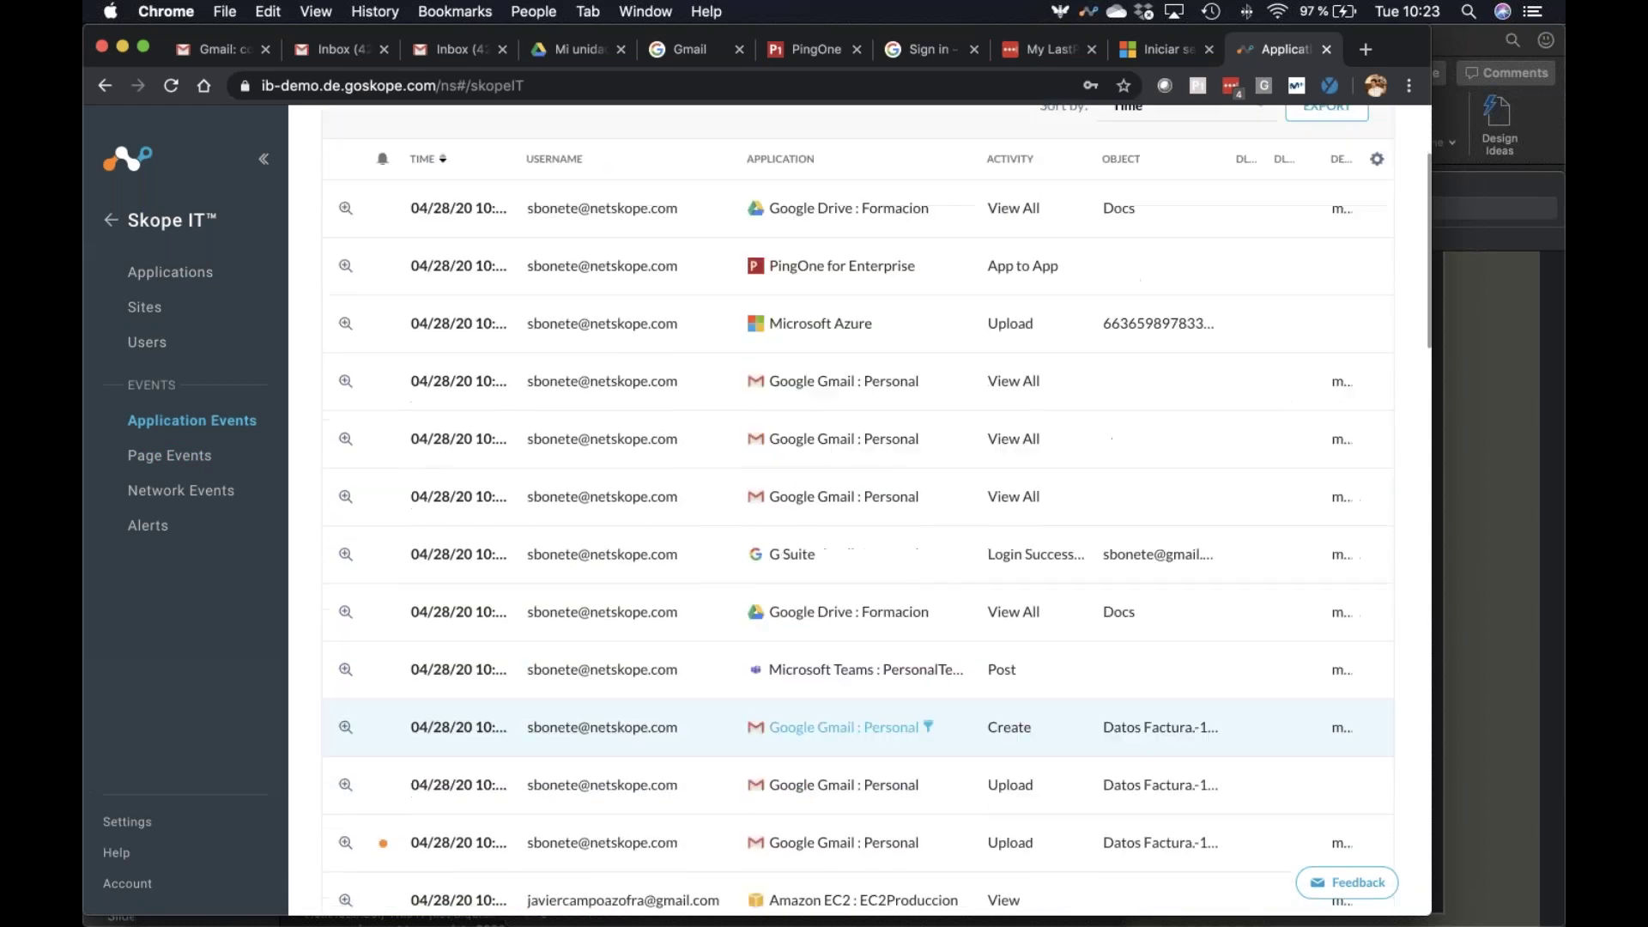
pyautogui.scroll(-1, 1169, 622)
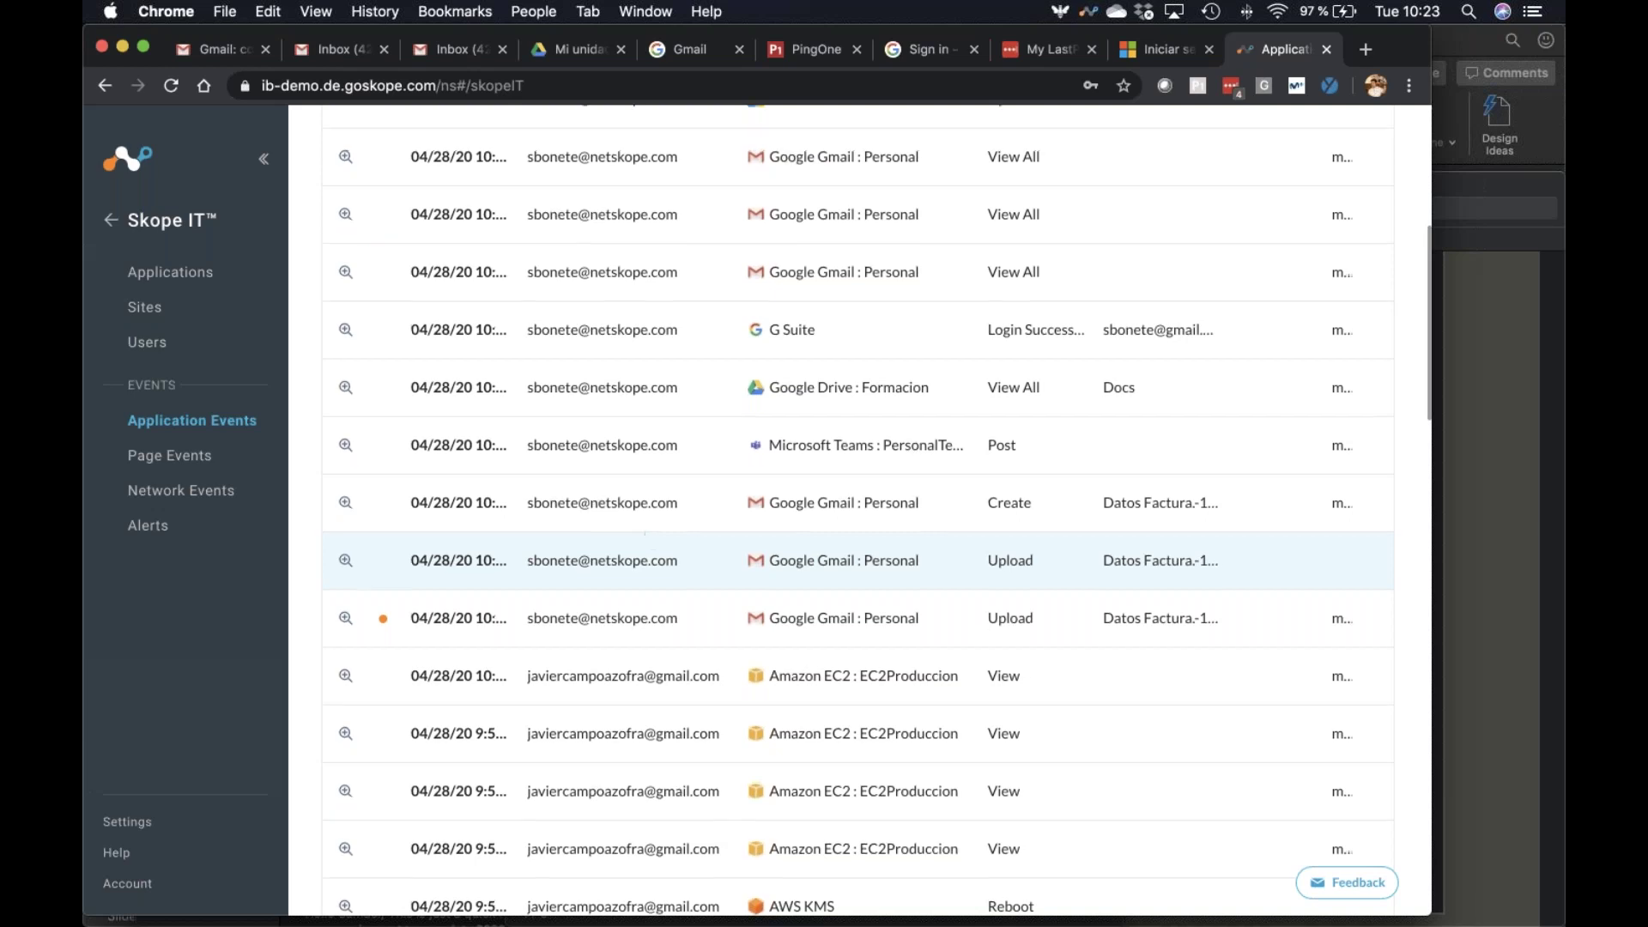
pyautogui.scroll(5, 646, 538)
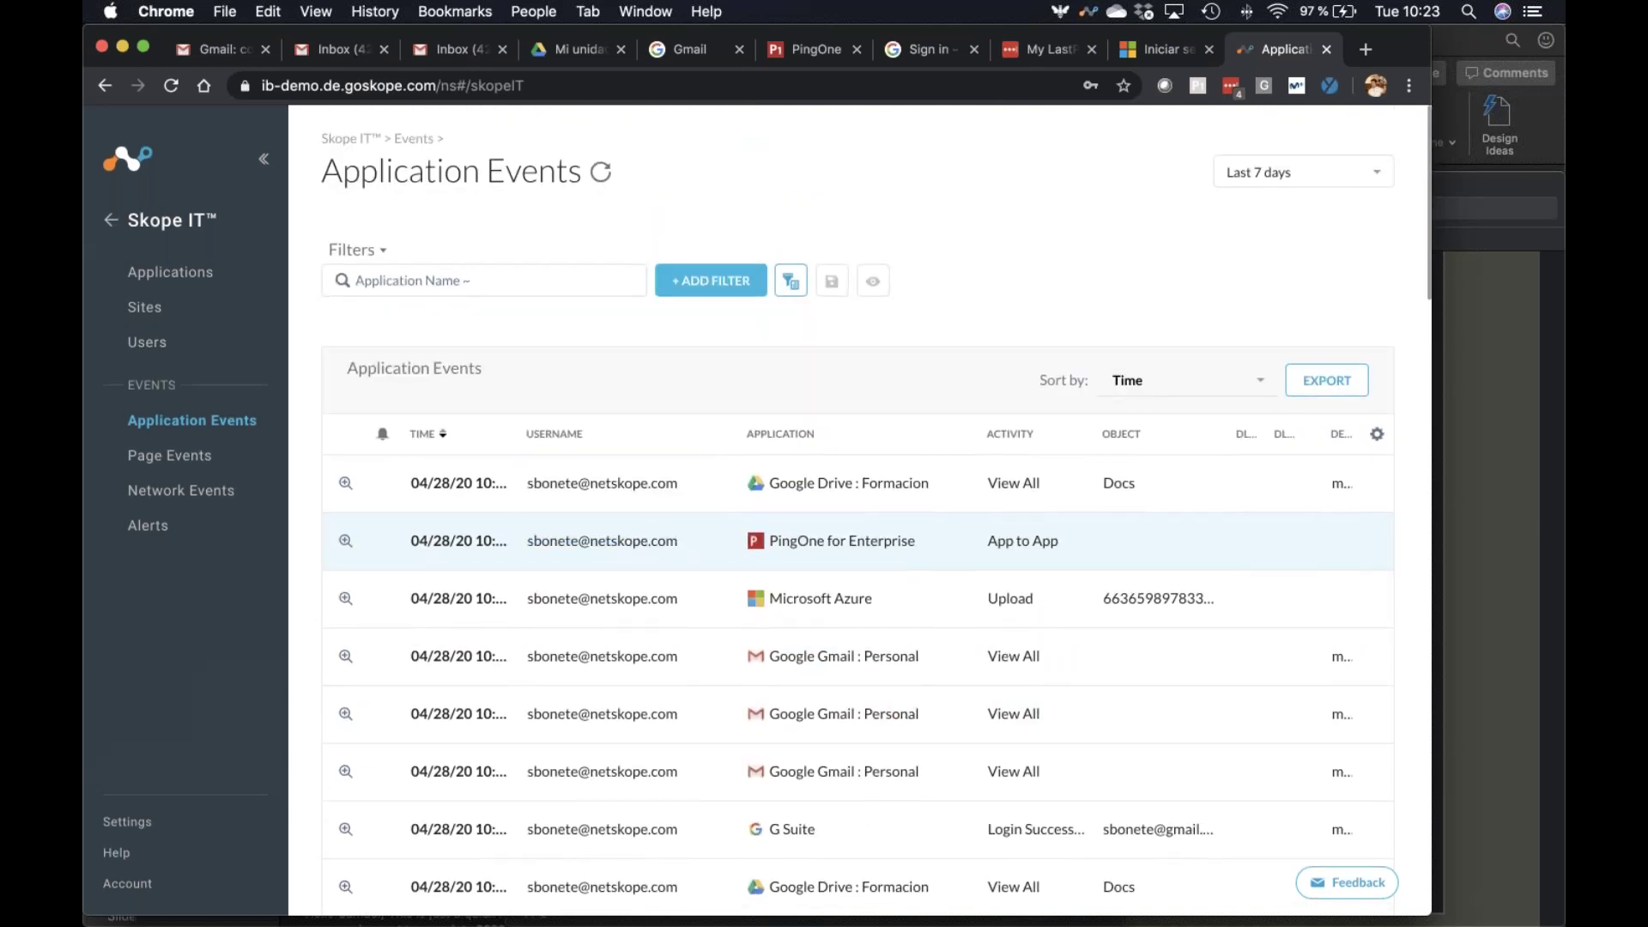
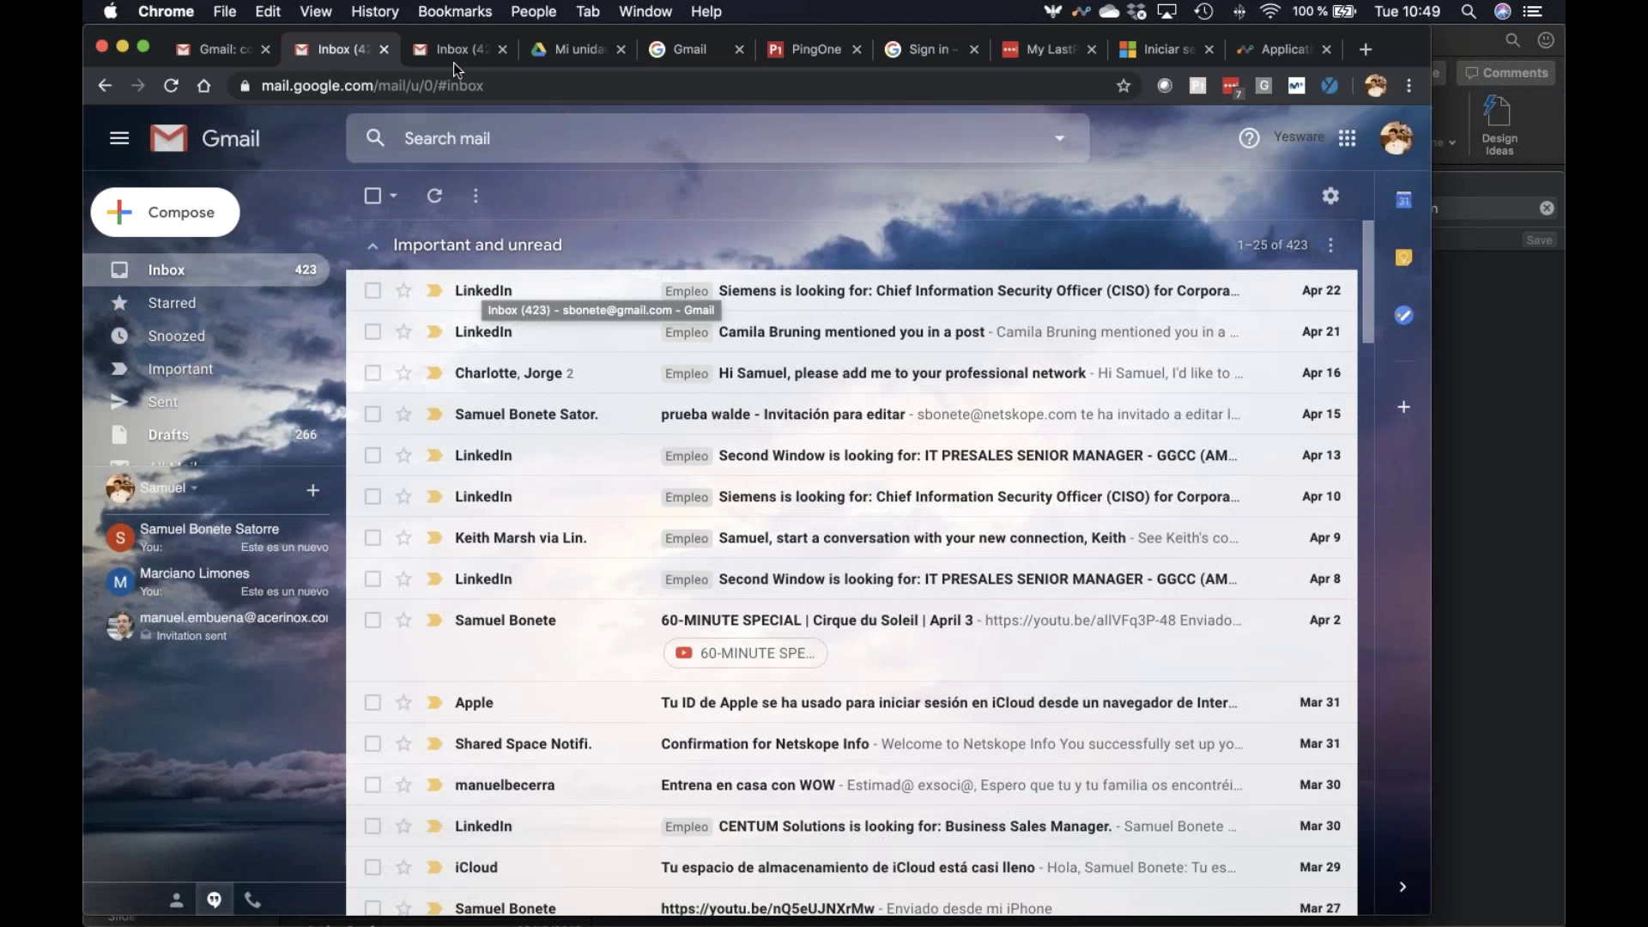
# Back in the Gmail inbox, compose a new email and pick Datos Factura.-1.docx to attach
pyautogui.click(451, 57)
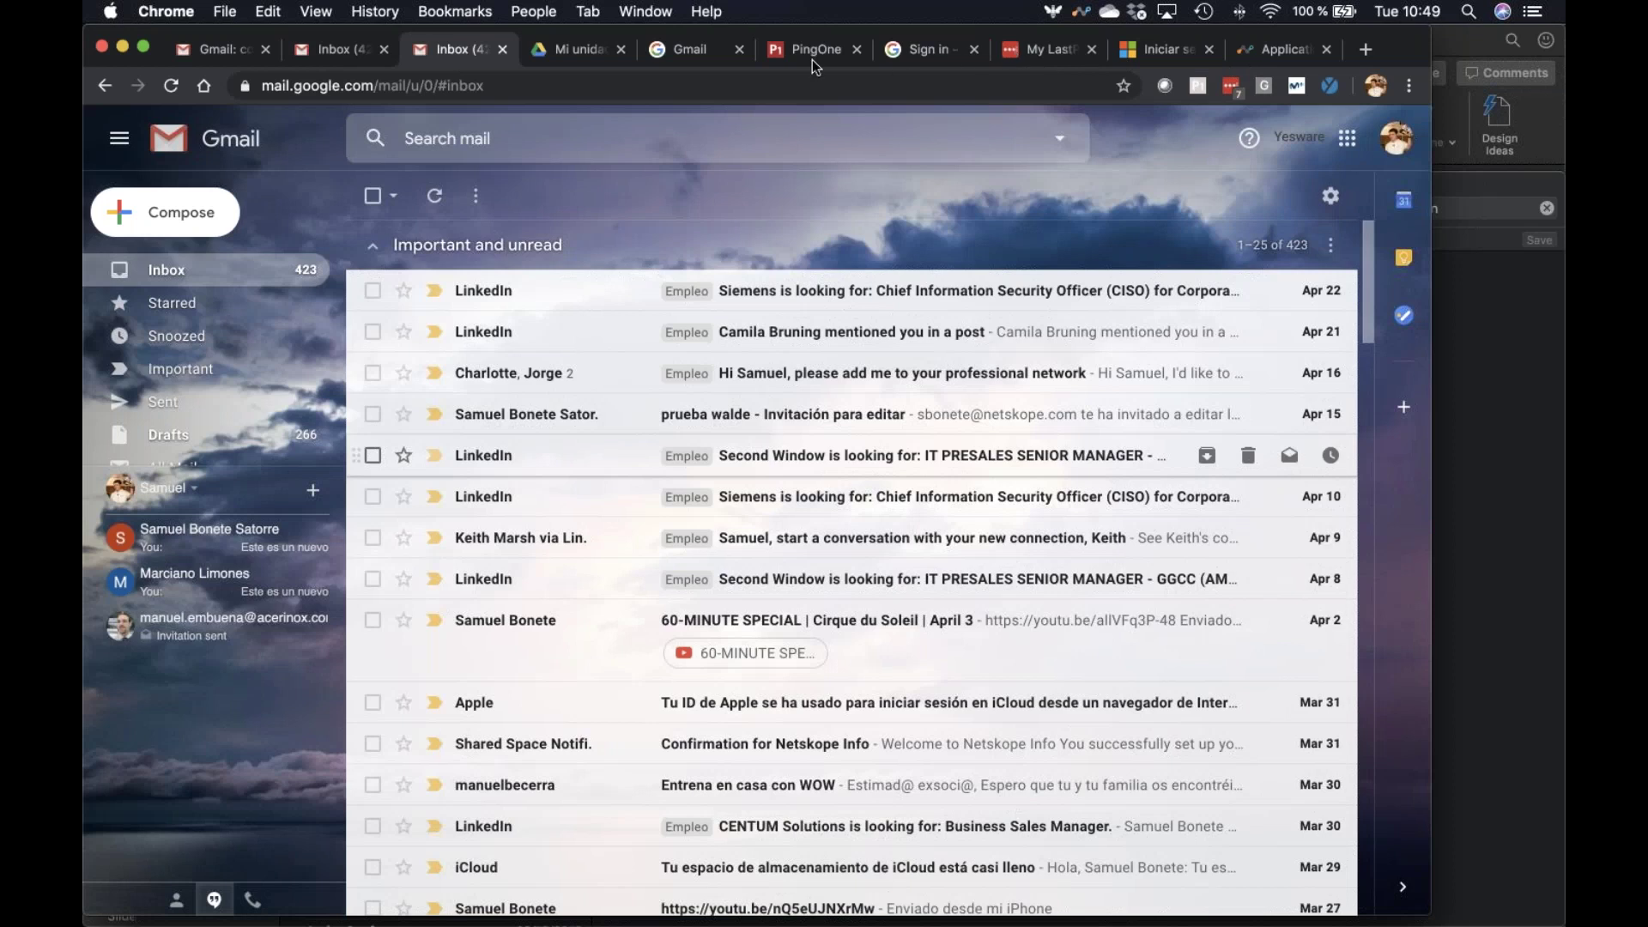
pyautogui.click(668, 54)
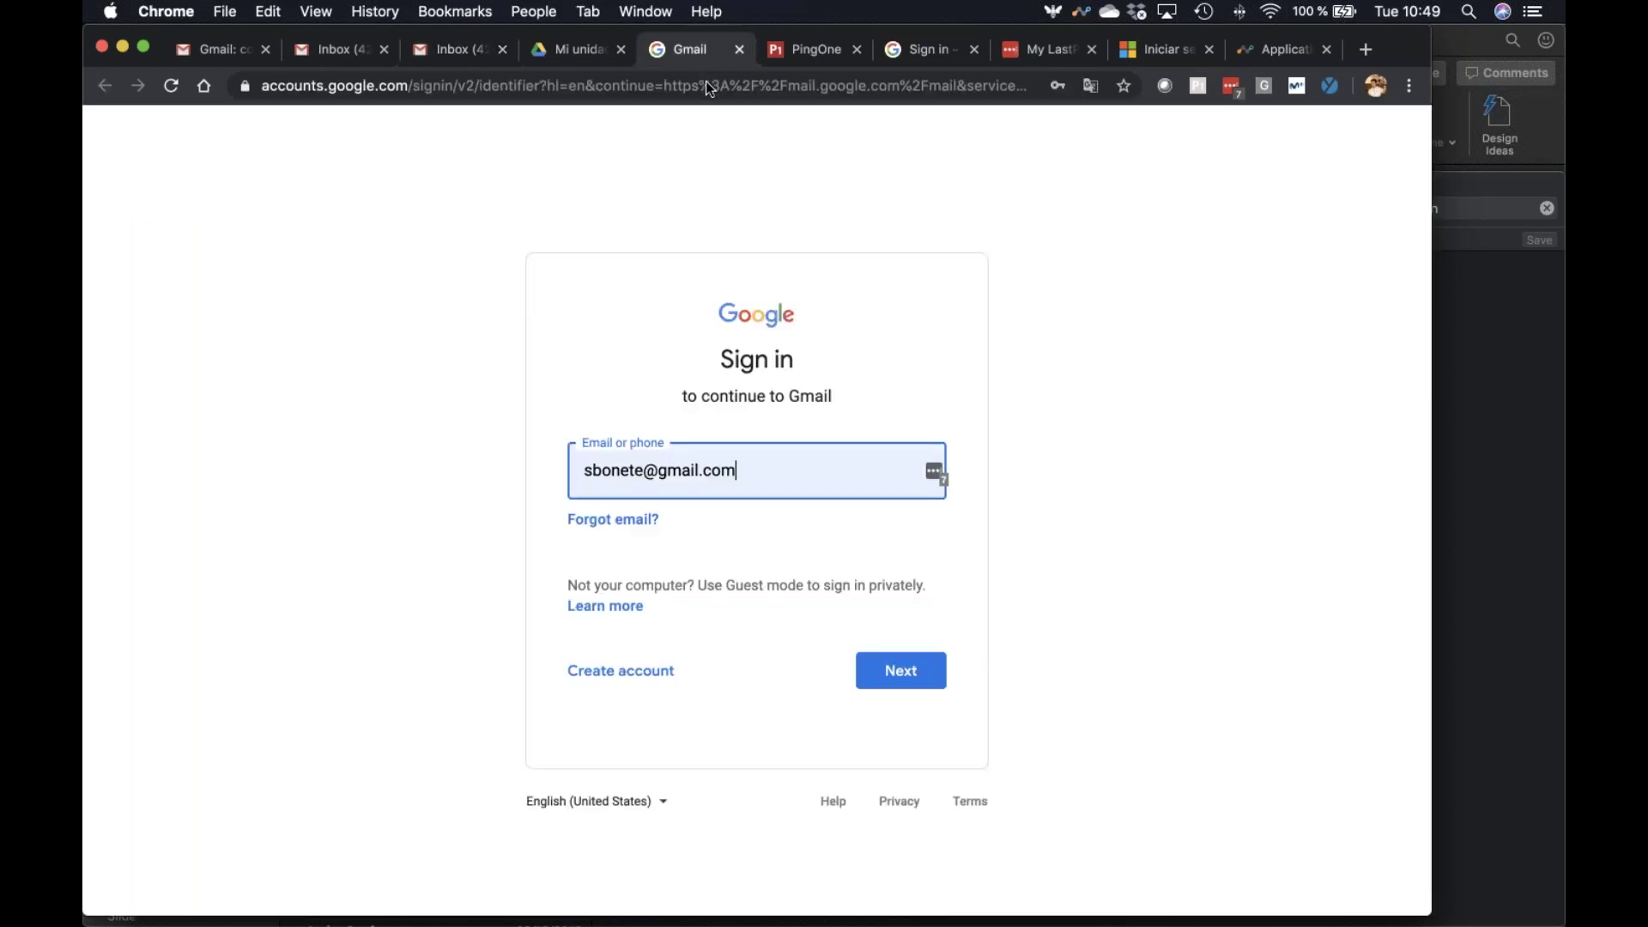
pyautogui.click(341, 54)
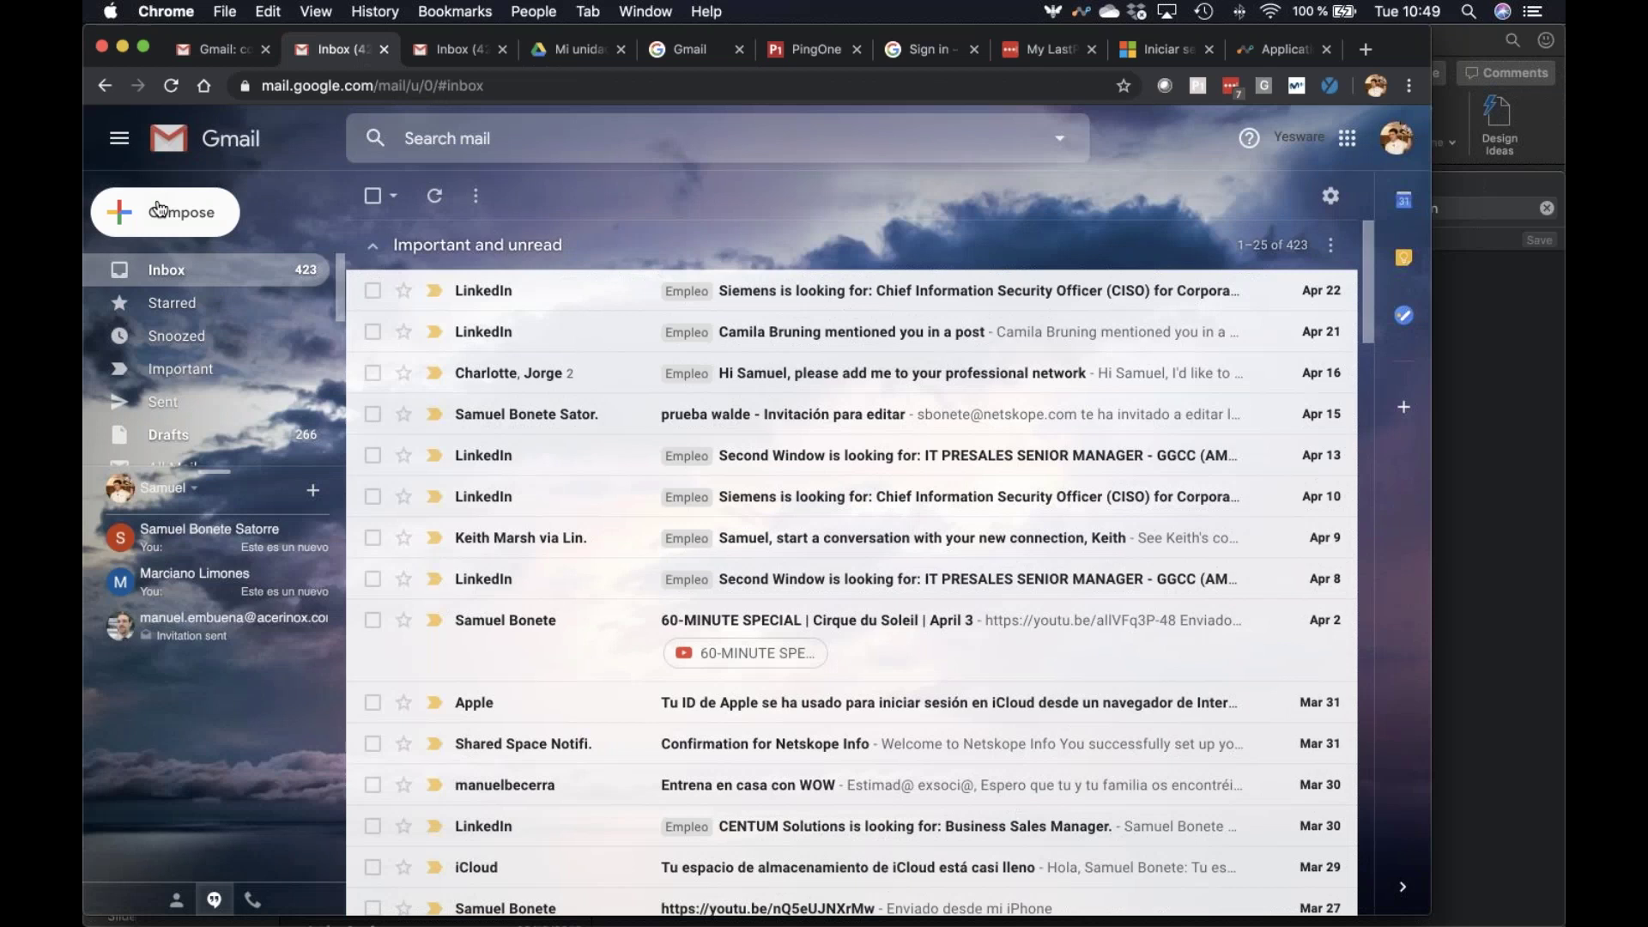
pyautogui.press('c')
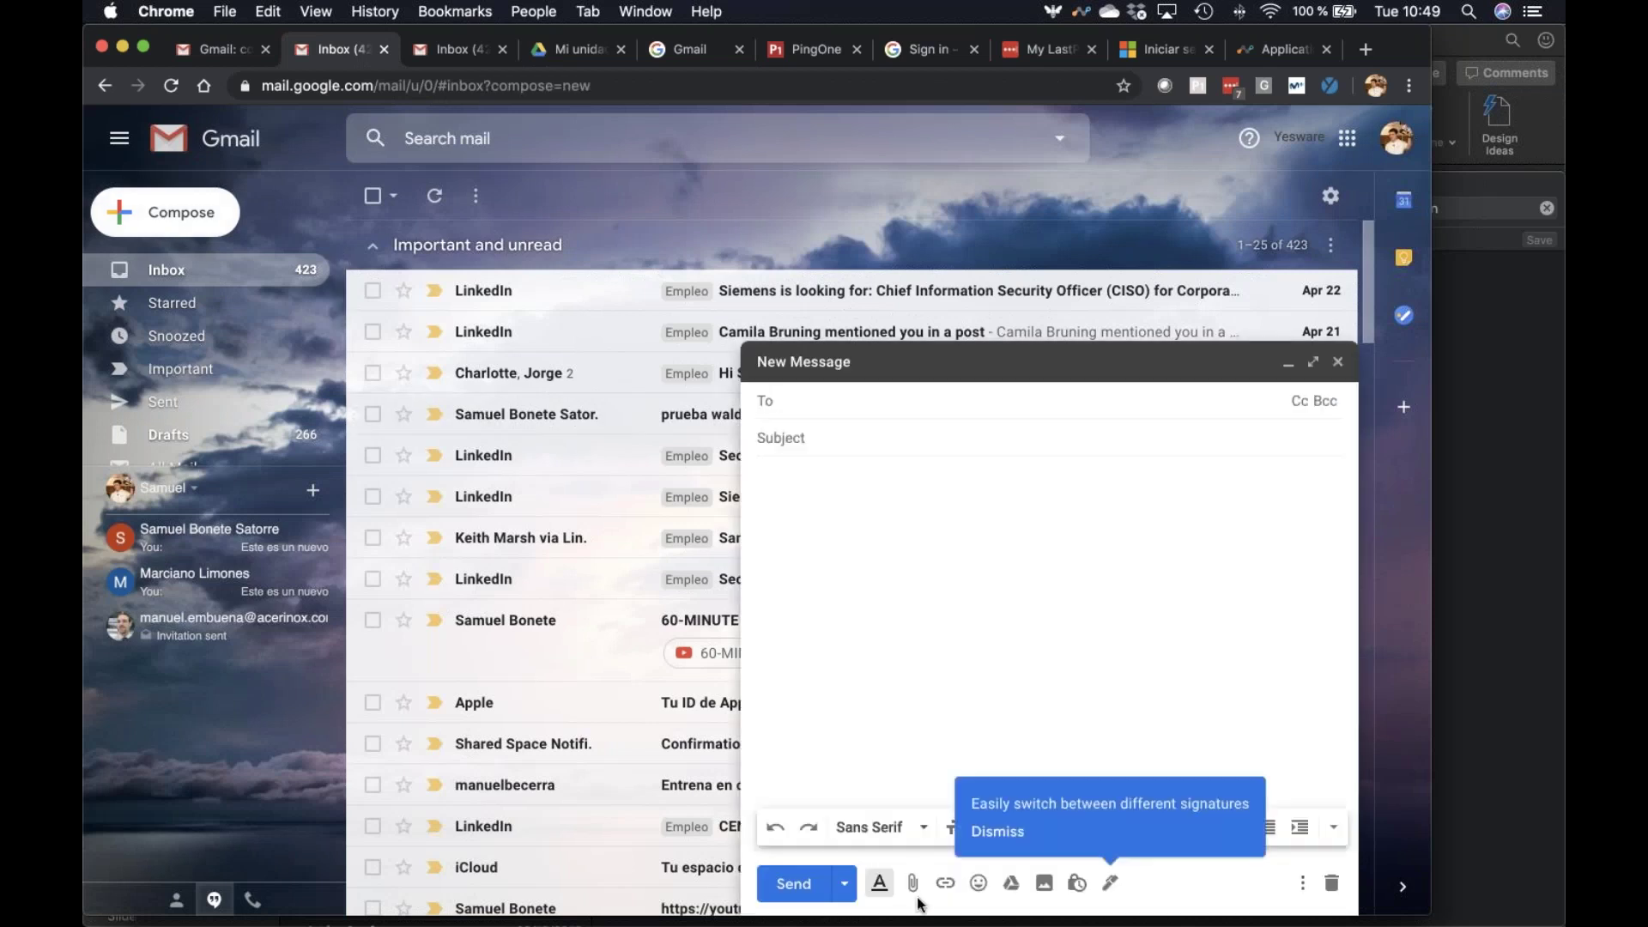
pyautogui.click(1058, 766)
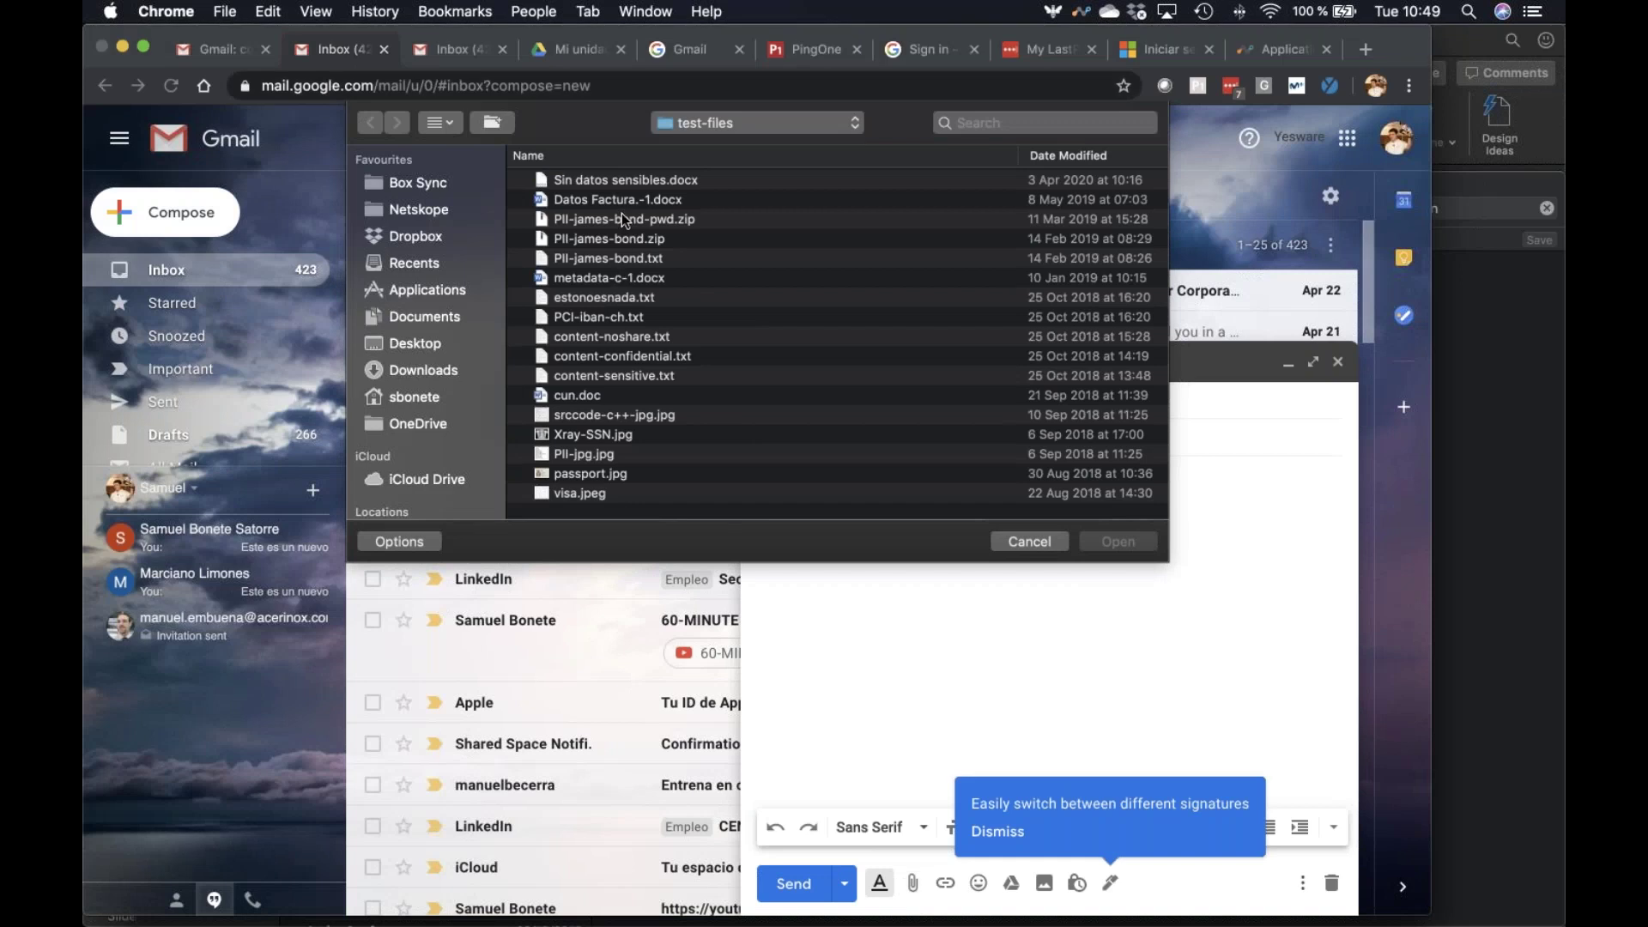
pyautogui.click(621, 199)
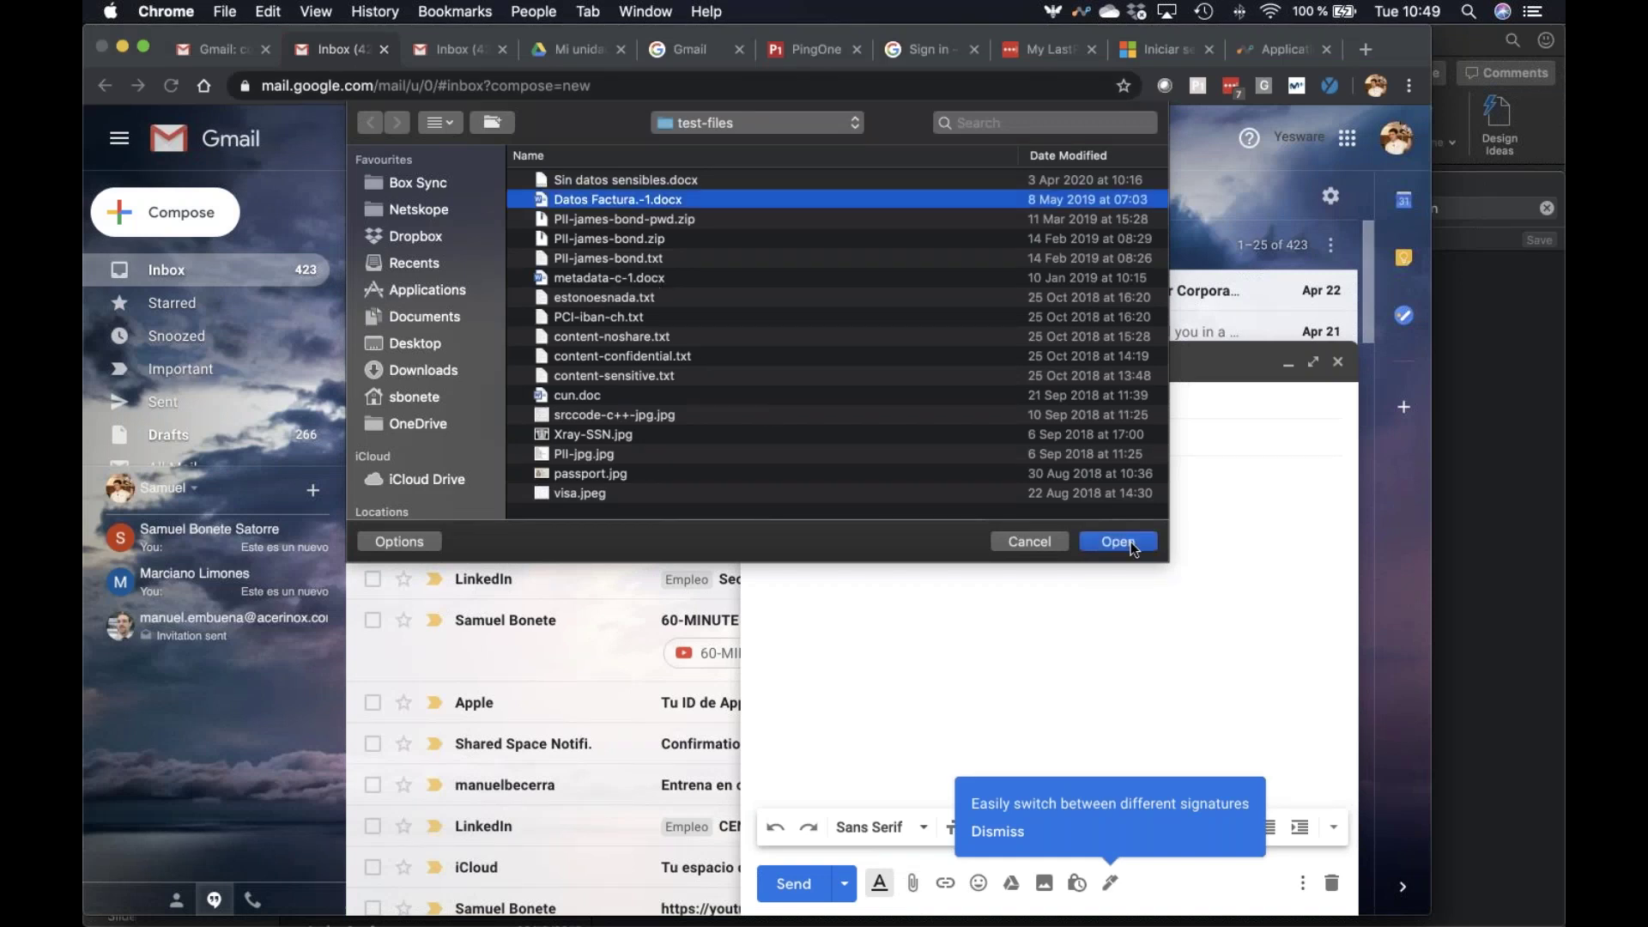
# Attach the file, dismiss Netskope's transfer-not-allowed notice, and close the draft
pyautogui.press('Return')
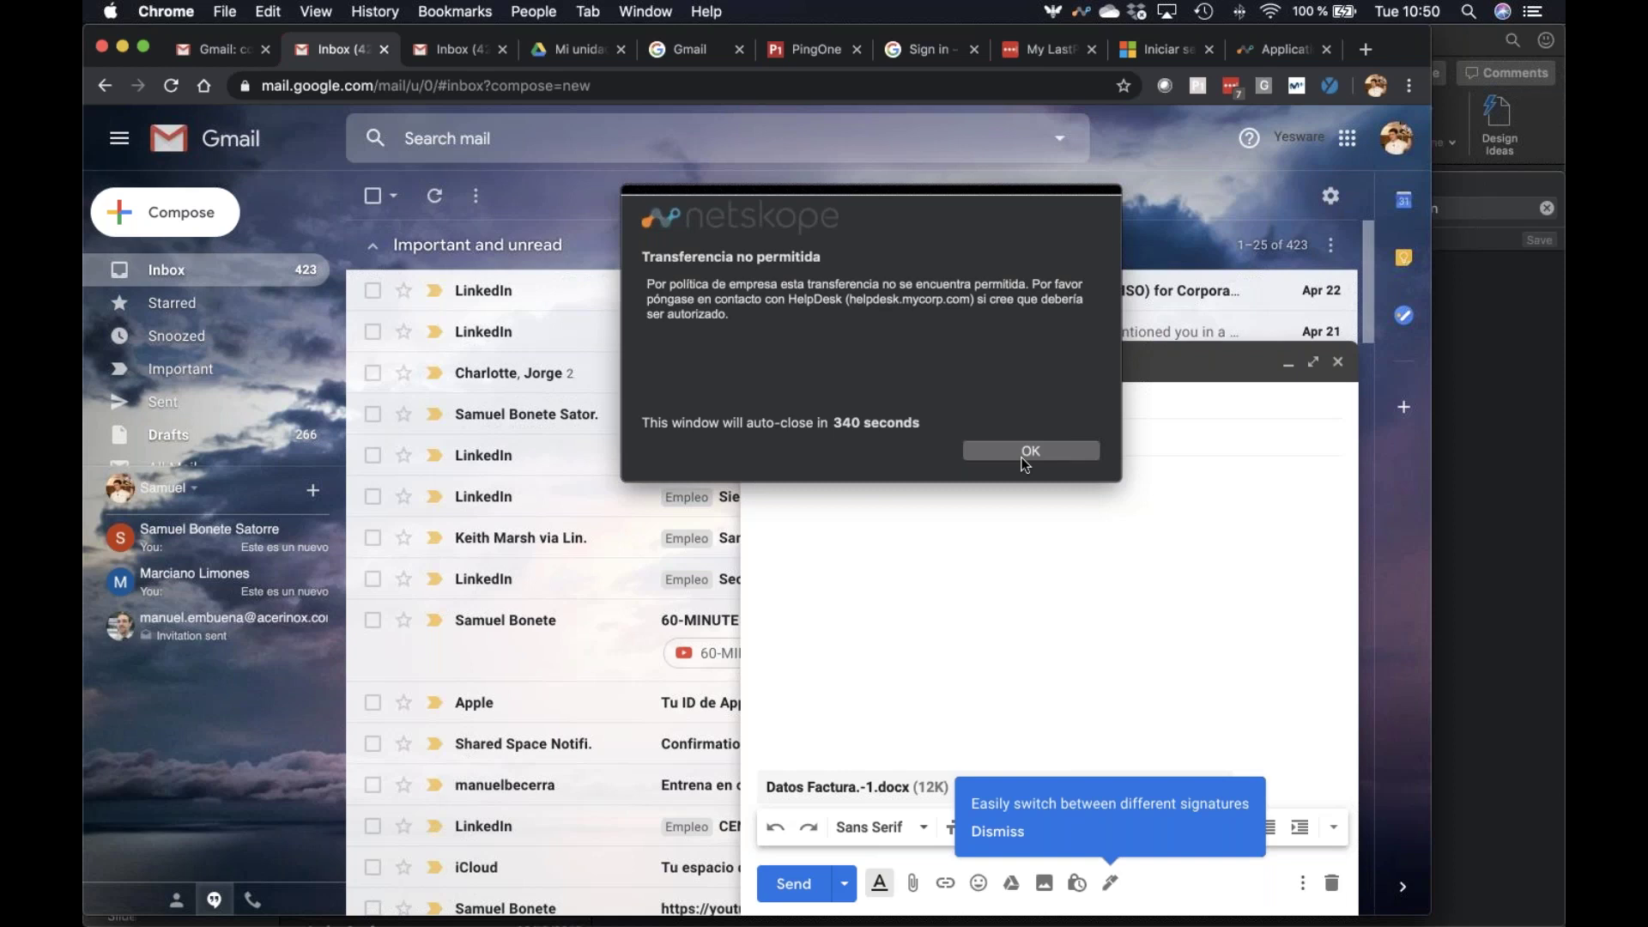
pyautogui.click(1030, 451)
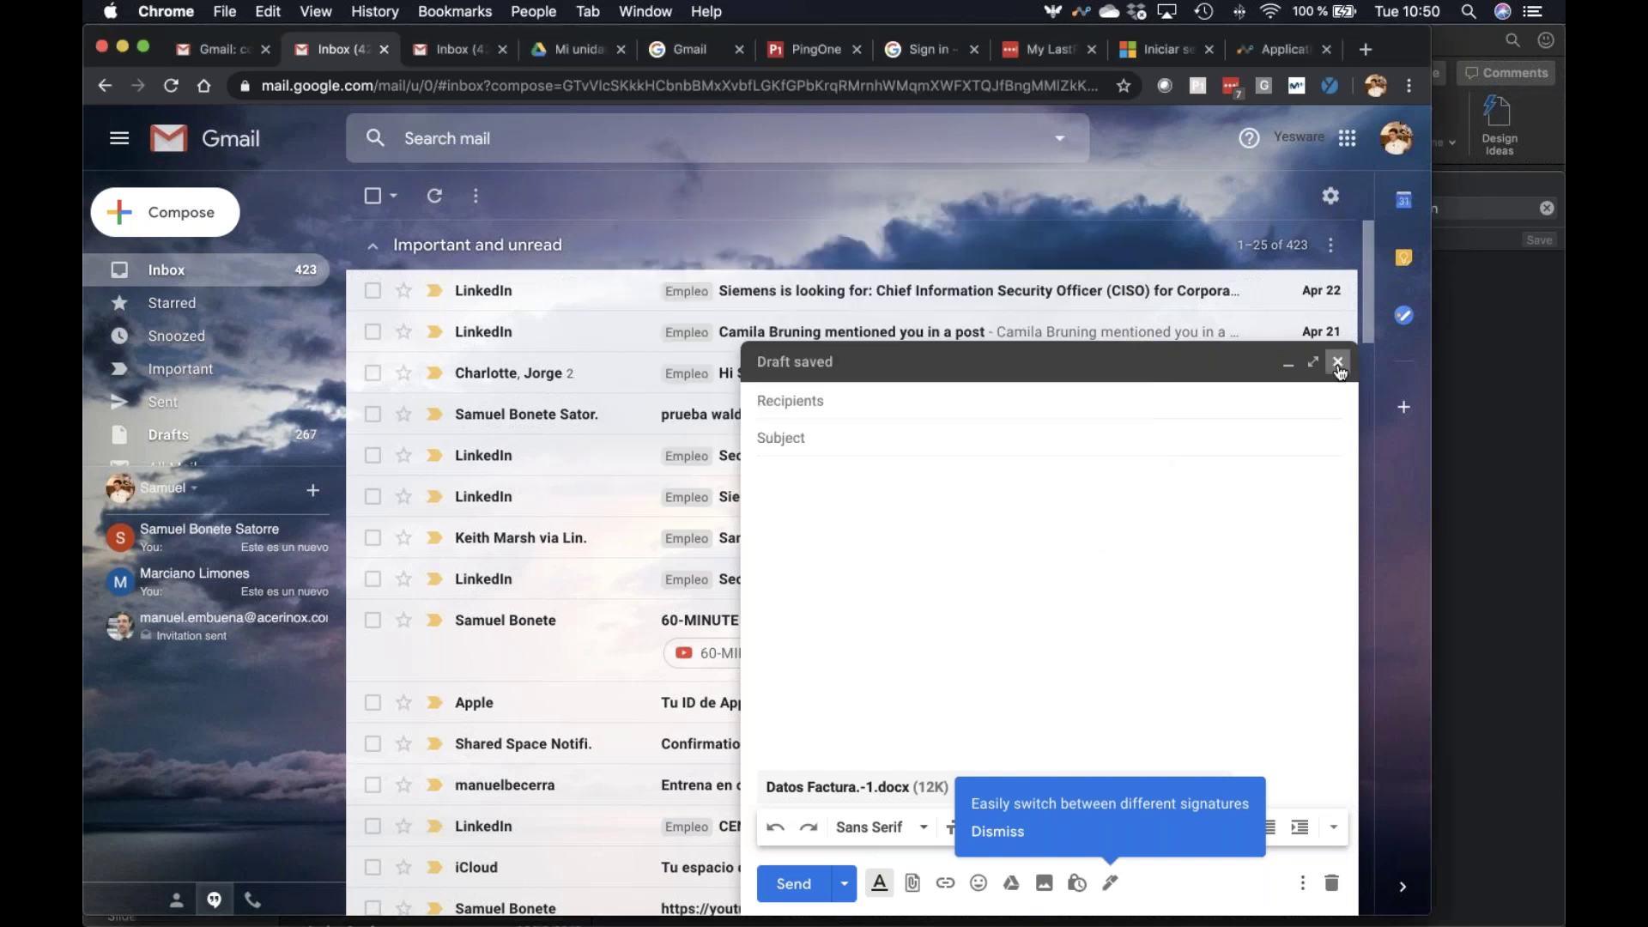
pyautogui.click(1338, 363)
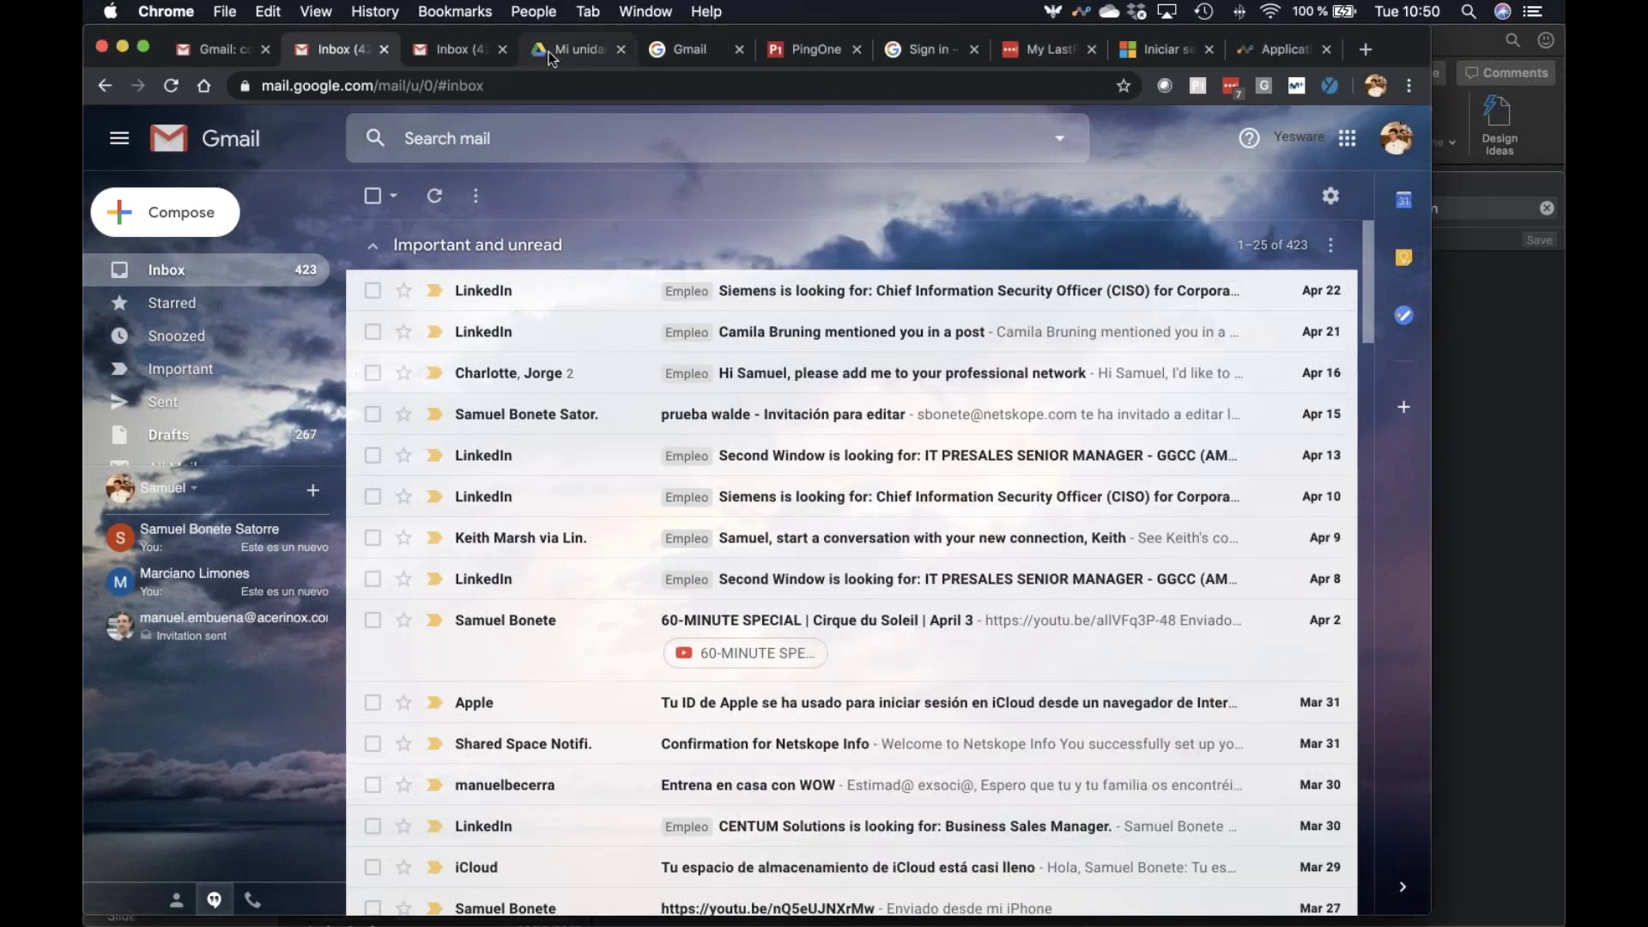
# Share Watermark in scanned doc.png with an outside contact's e-mail, adding the note 'Intento compartir'
pyautogui.click(549, 51)
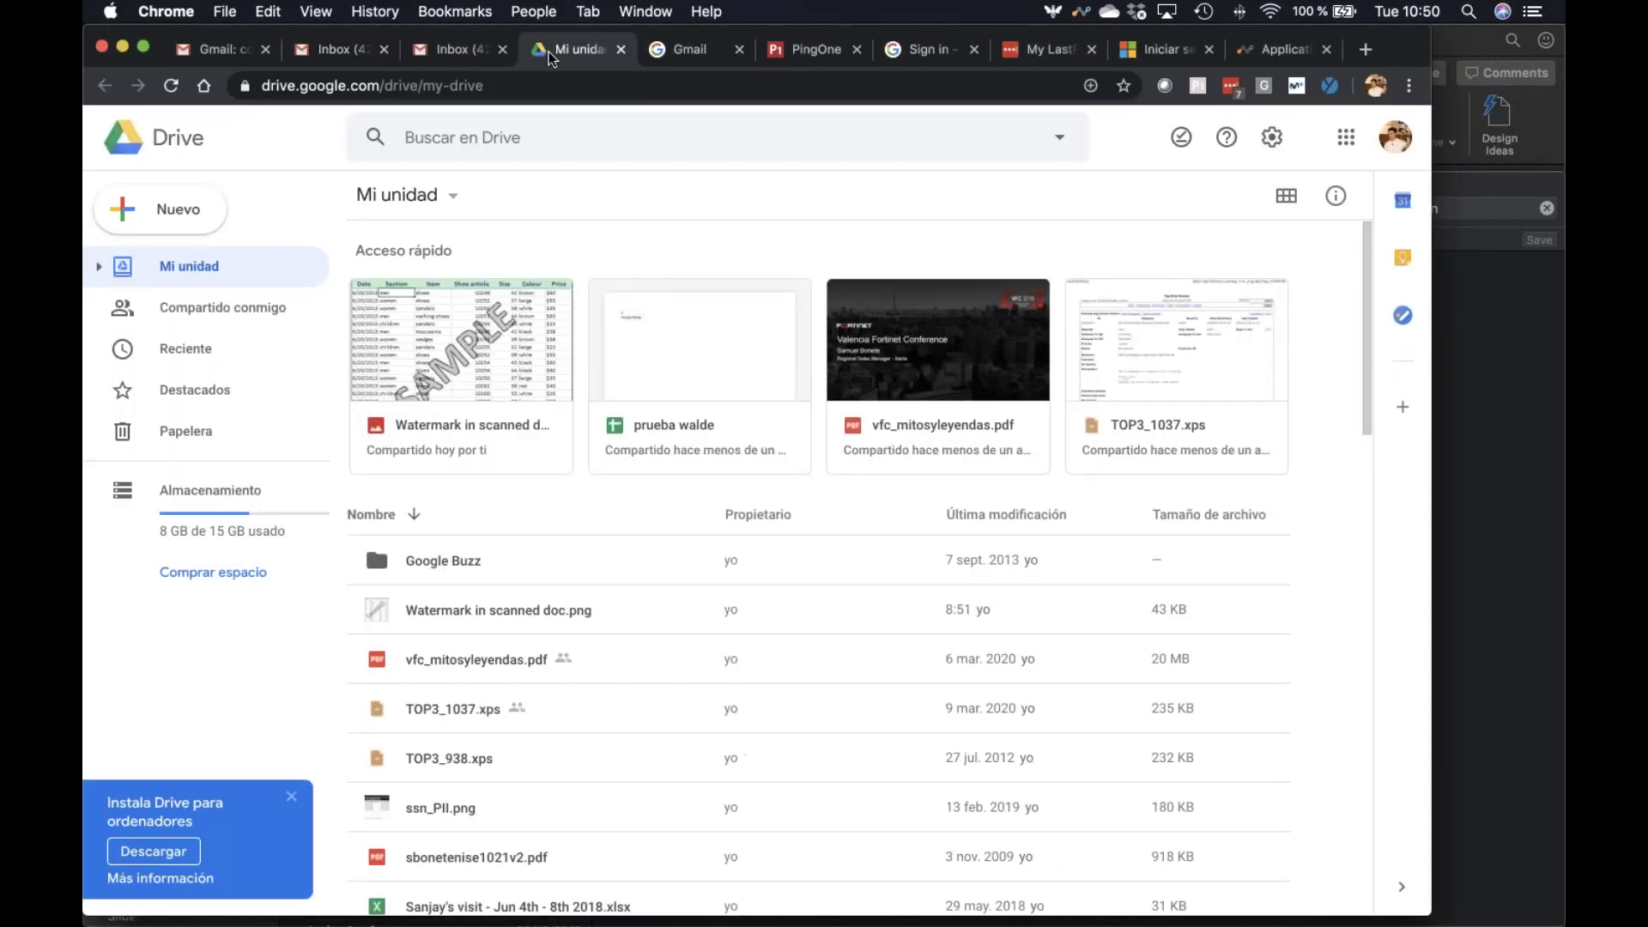
pyautogui.click(482, 610)
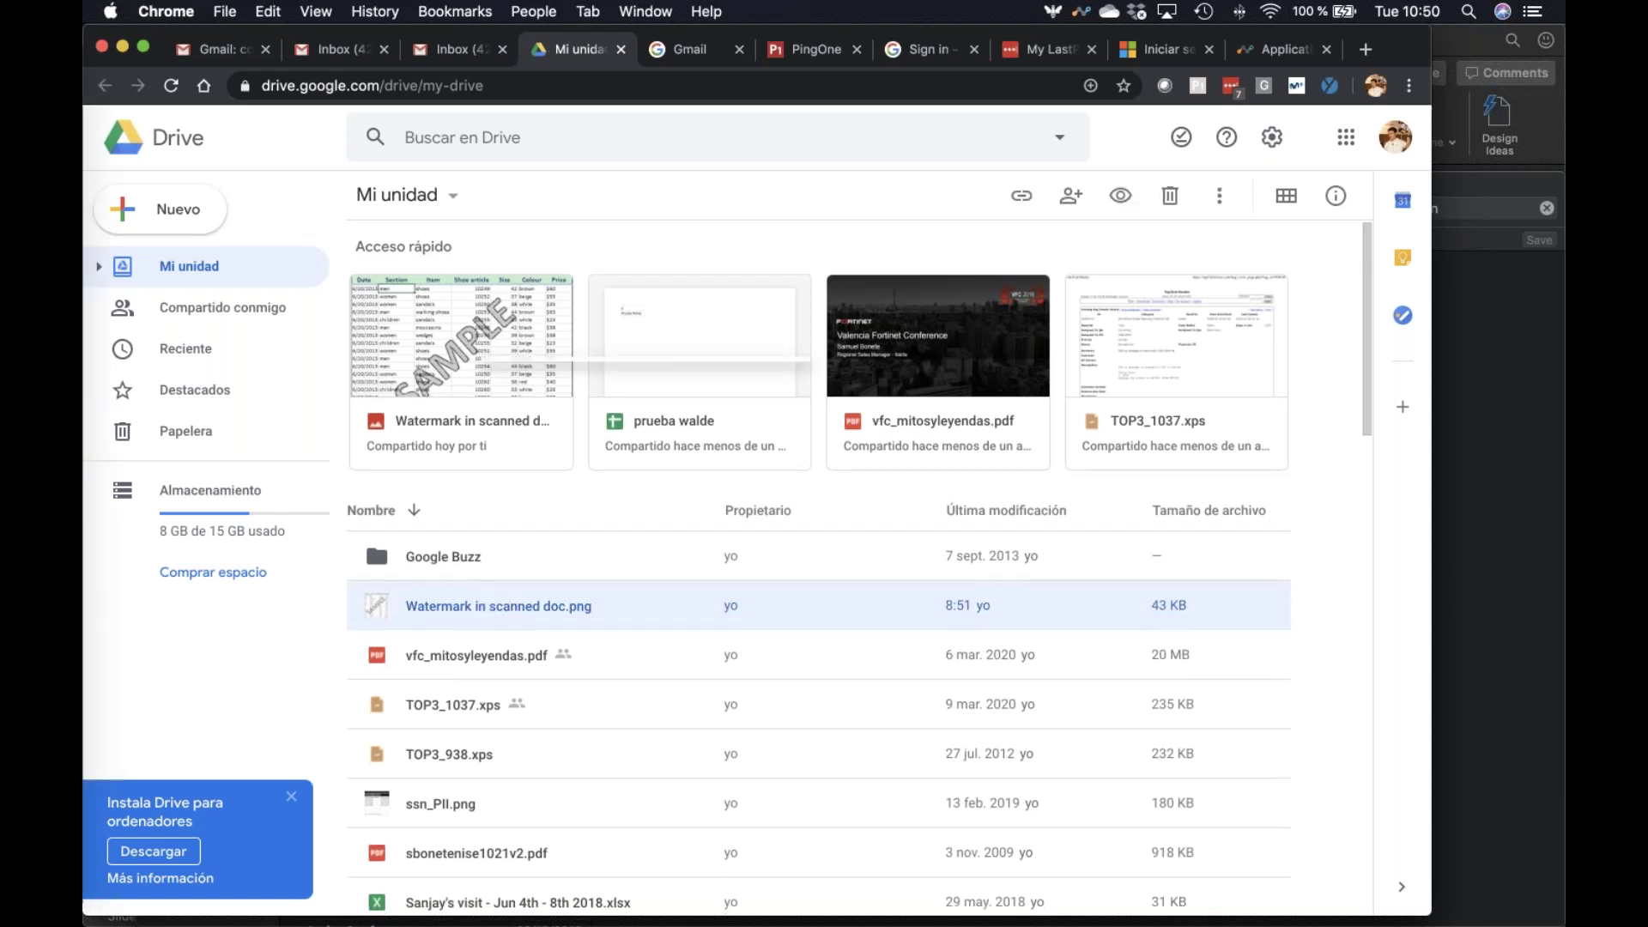
pyautogui.rightClick(482, 608)
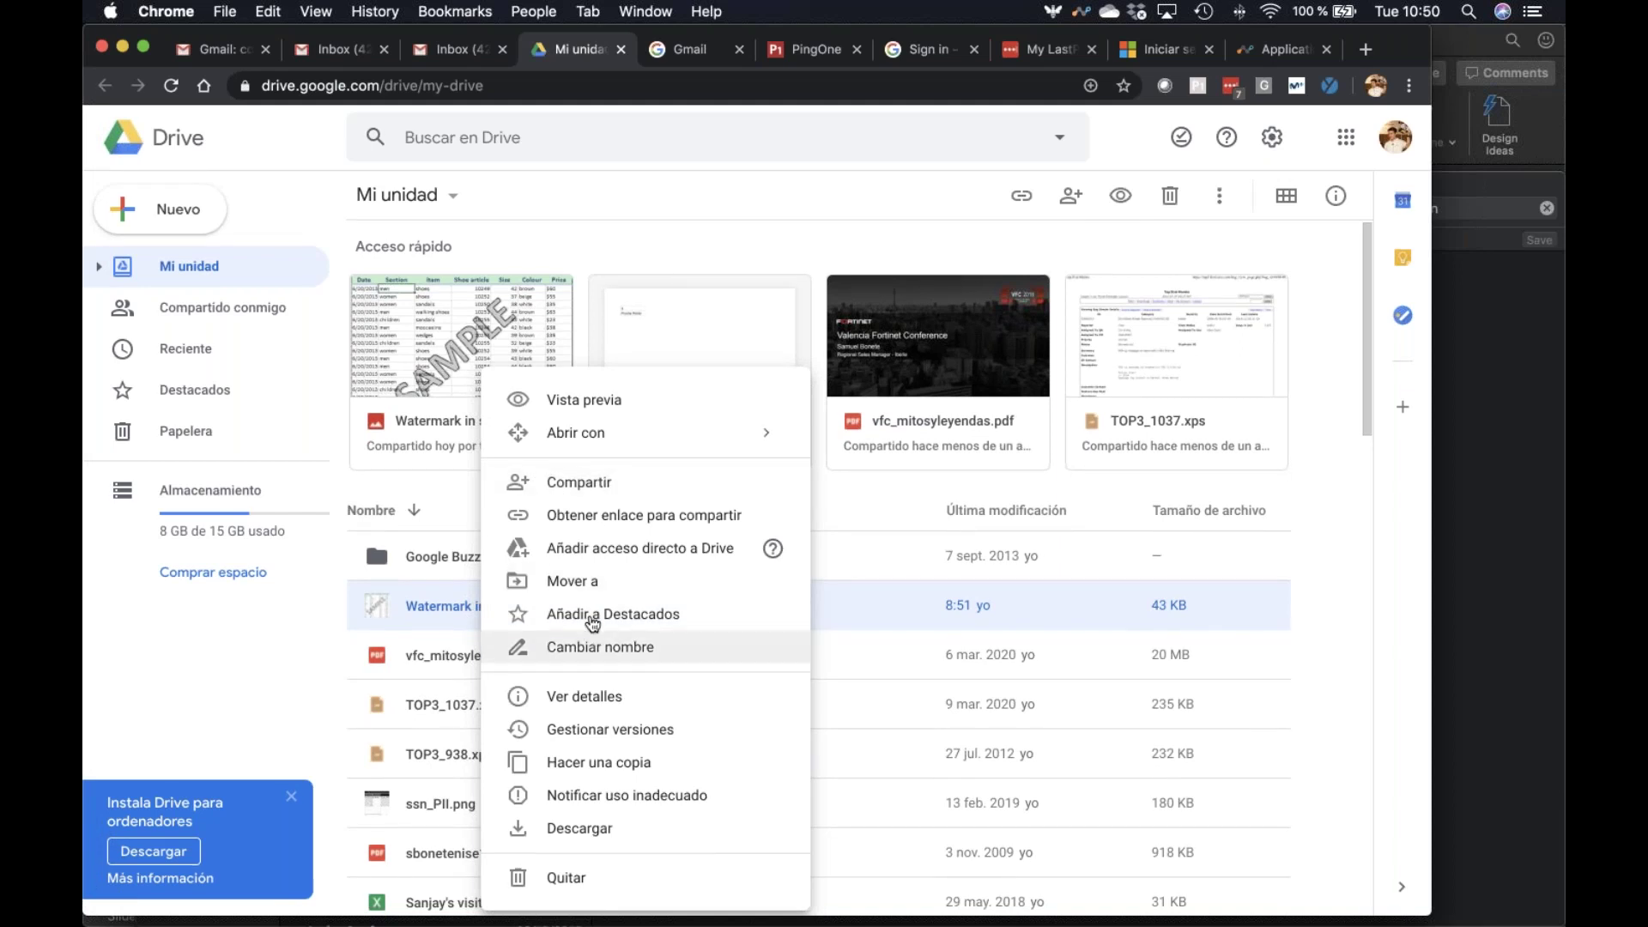
pyautogui.click(654, 480)
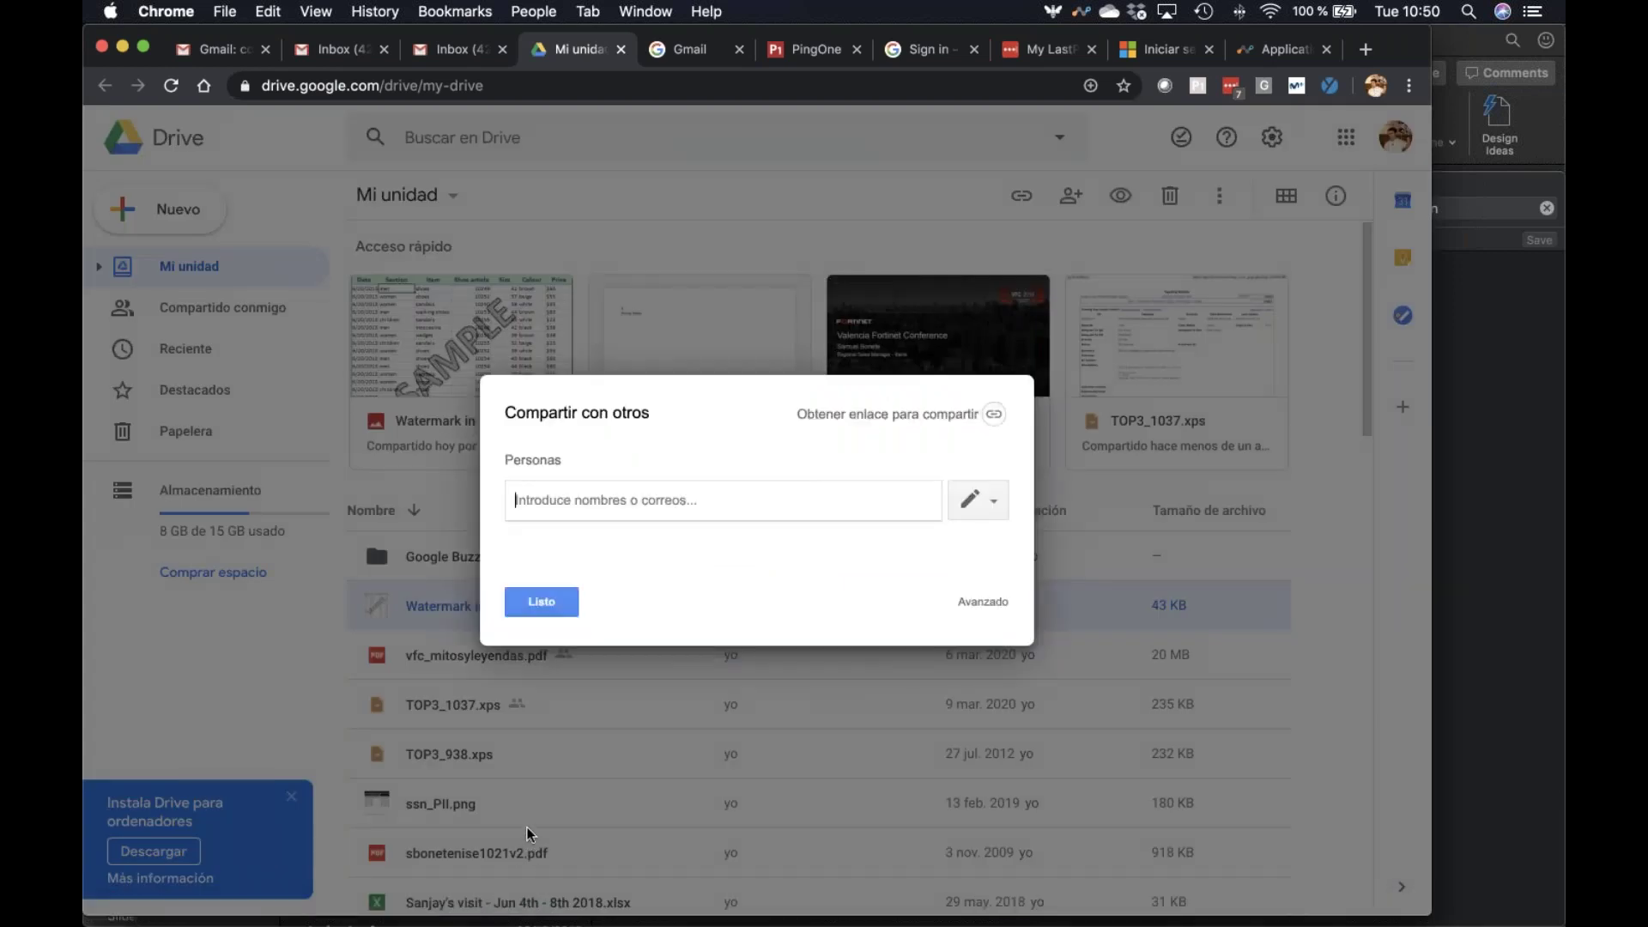
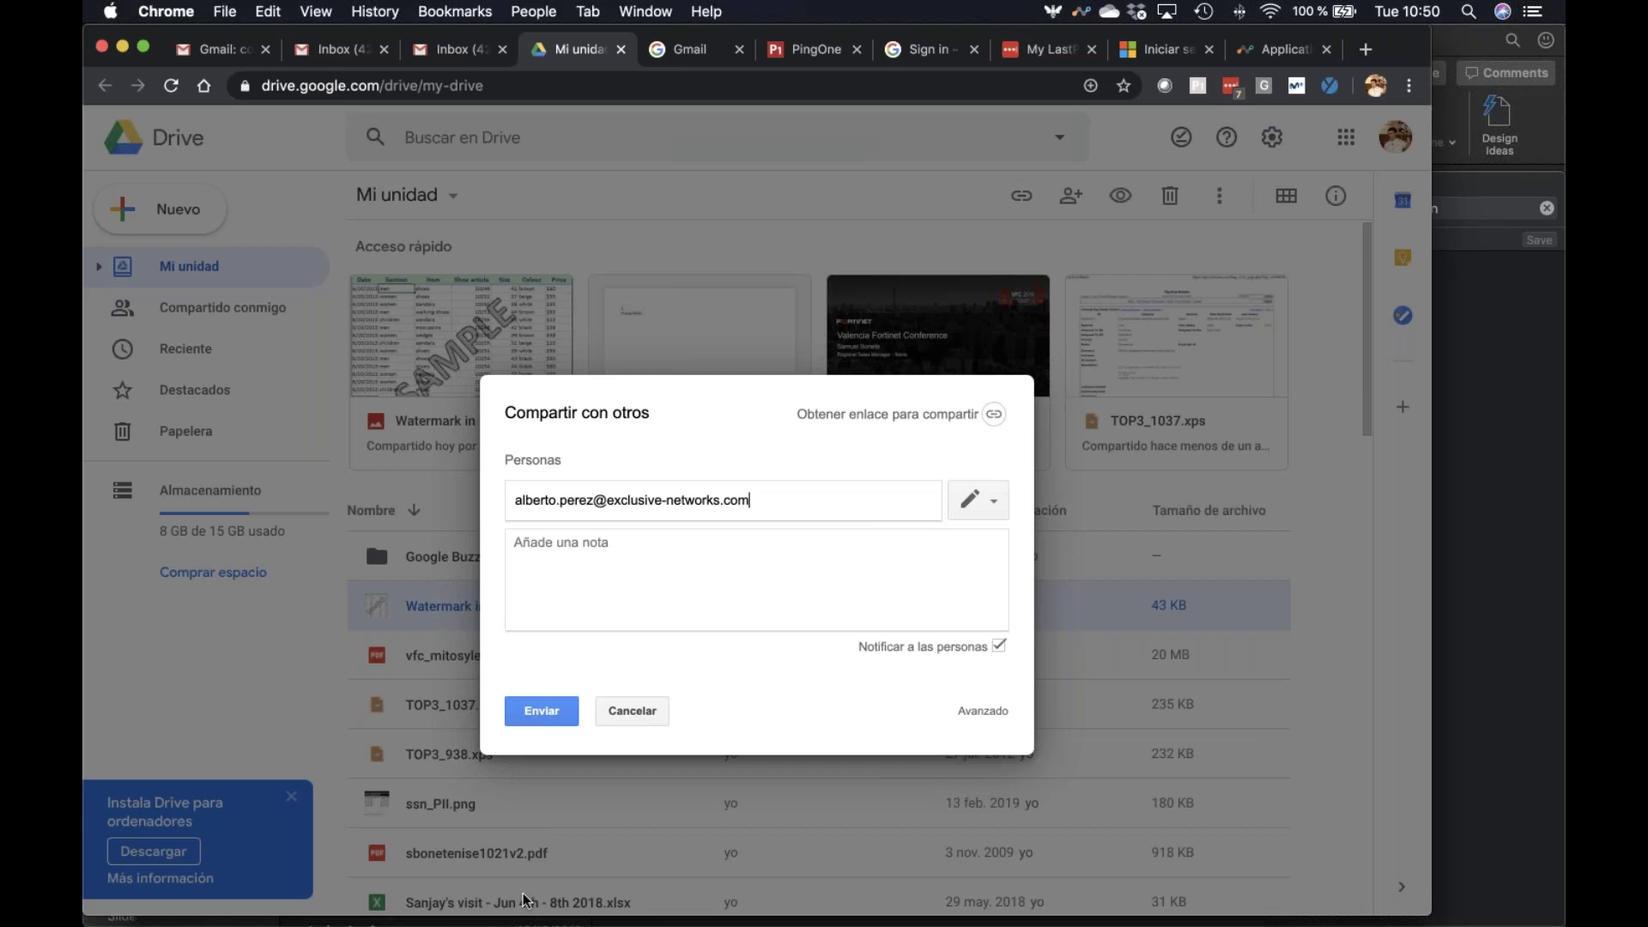
pyautogui.click(603, 618)
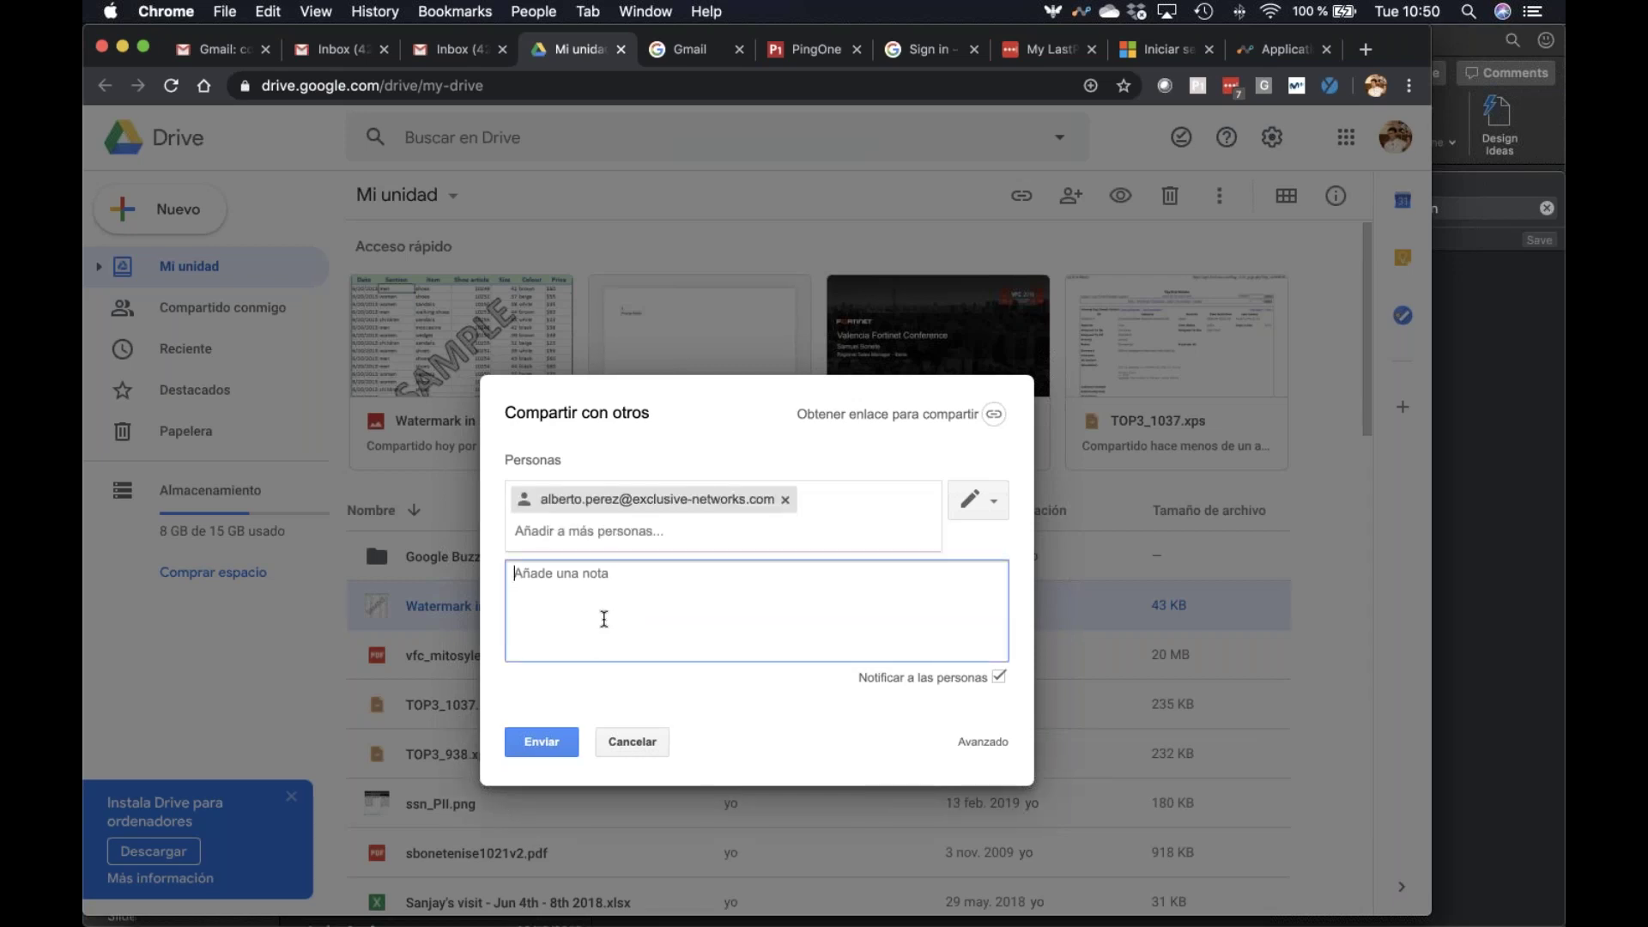
pyautogui.write('Intento compartir')
pyautogui.click(548, 742)
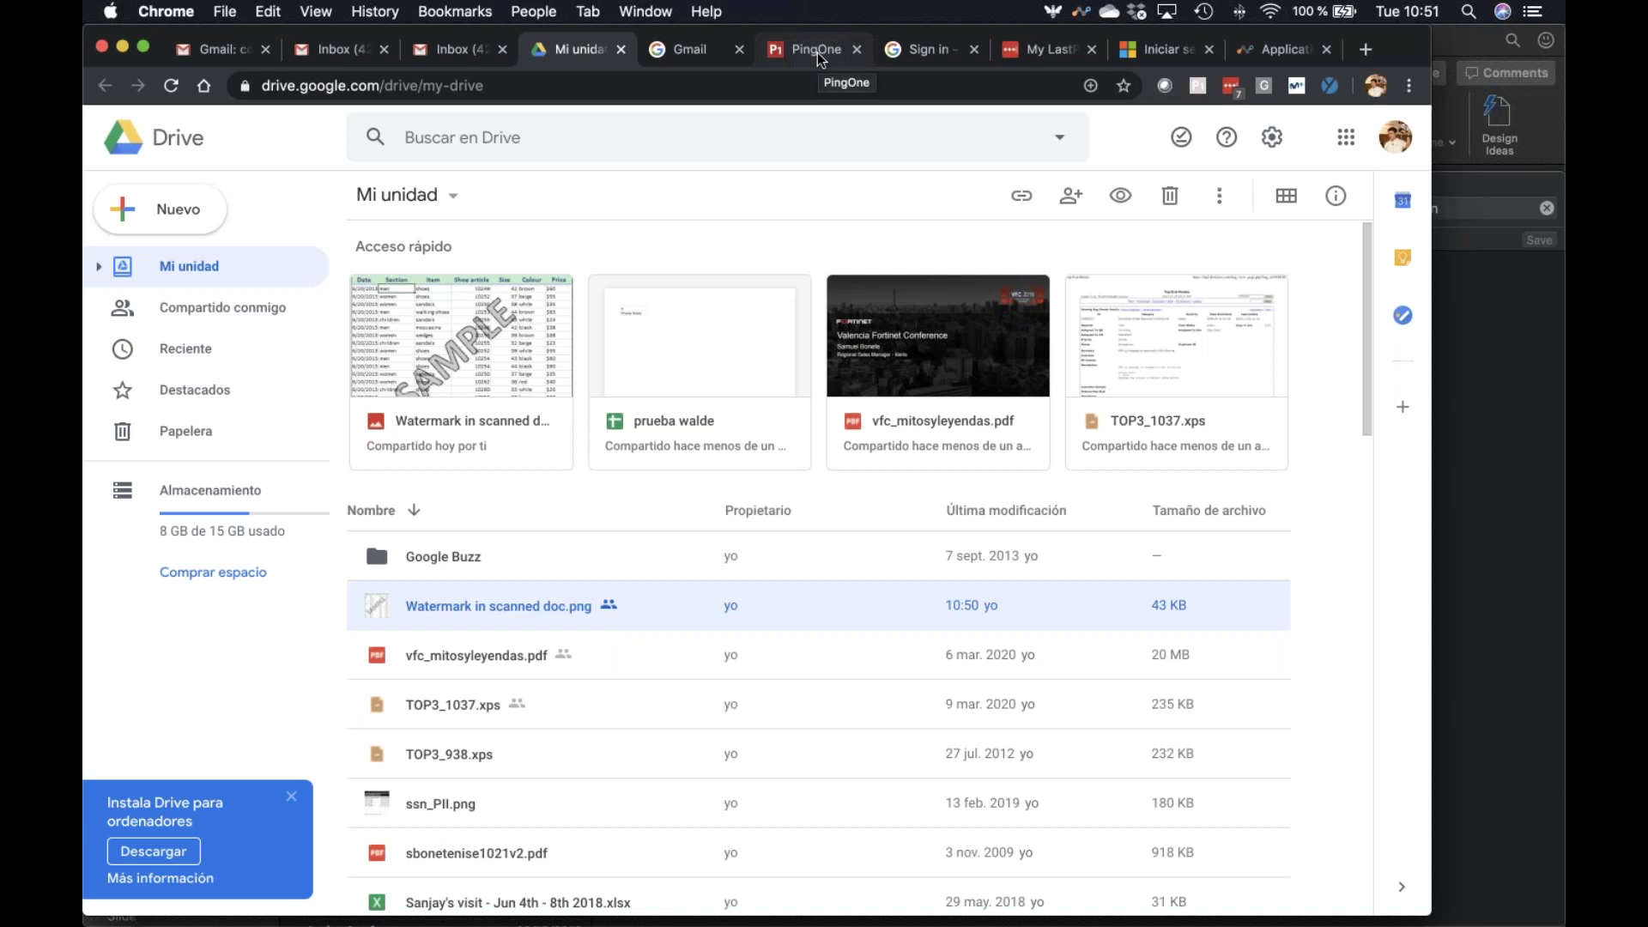
# Try loading 888.com (blocked by Netskope), then go to the Netskope Application Events tab
pyautogui.click(682, 50)
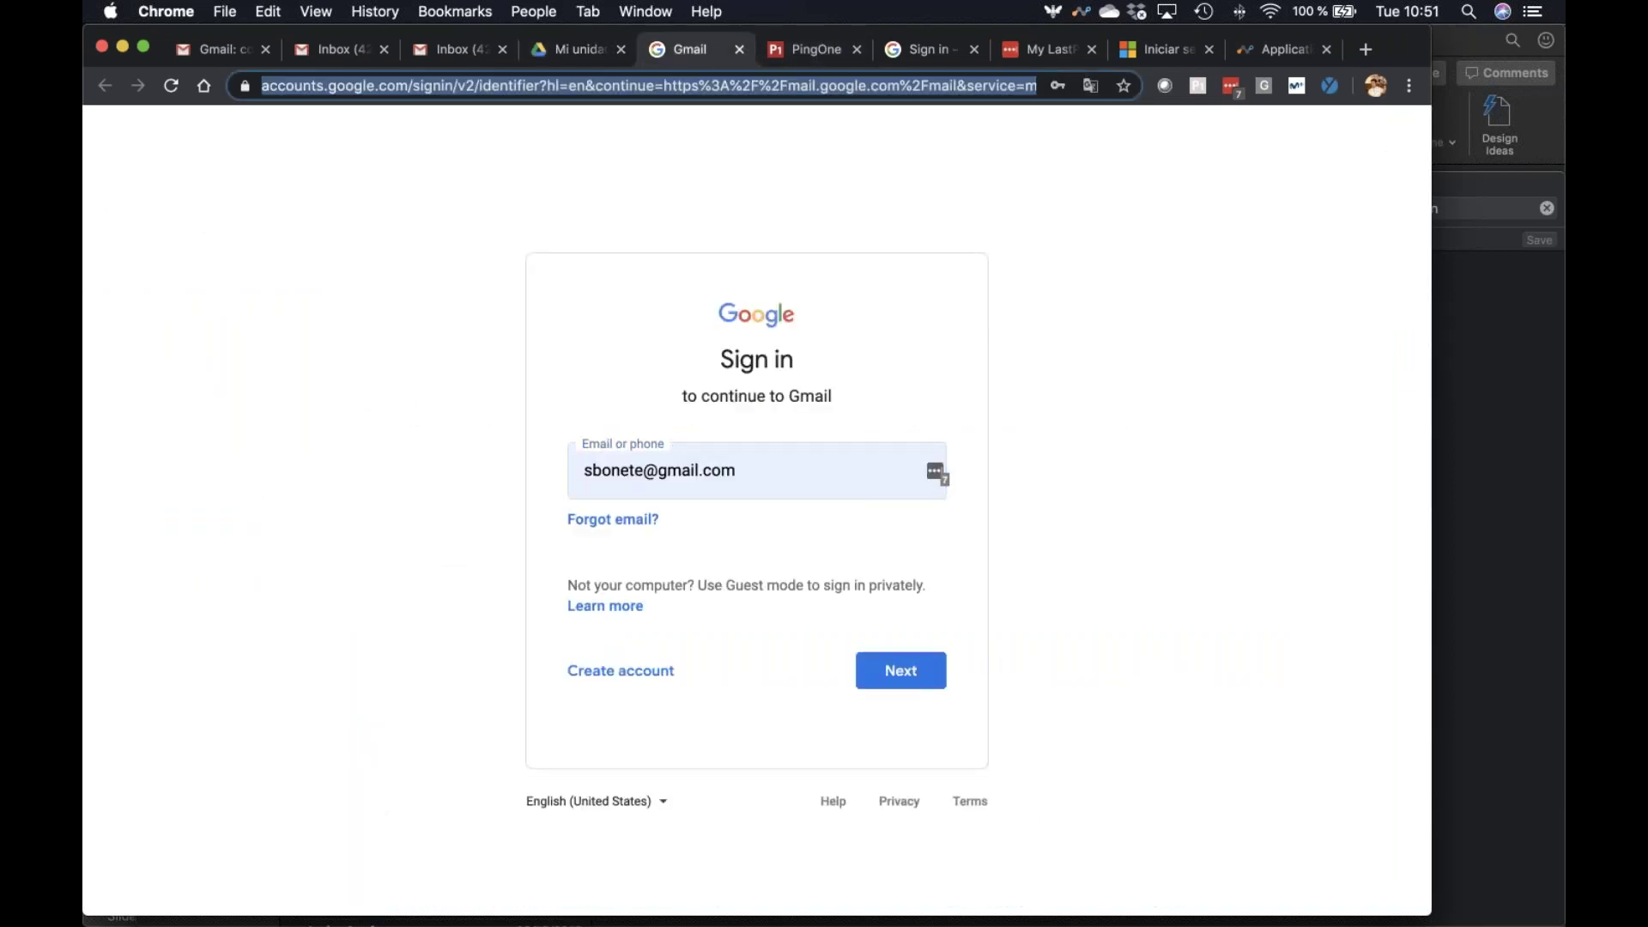
pyautogui.write('888')
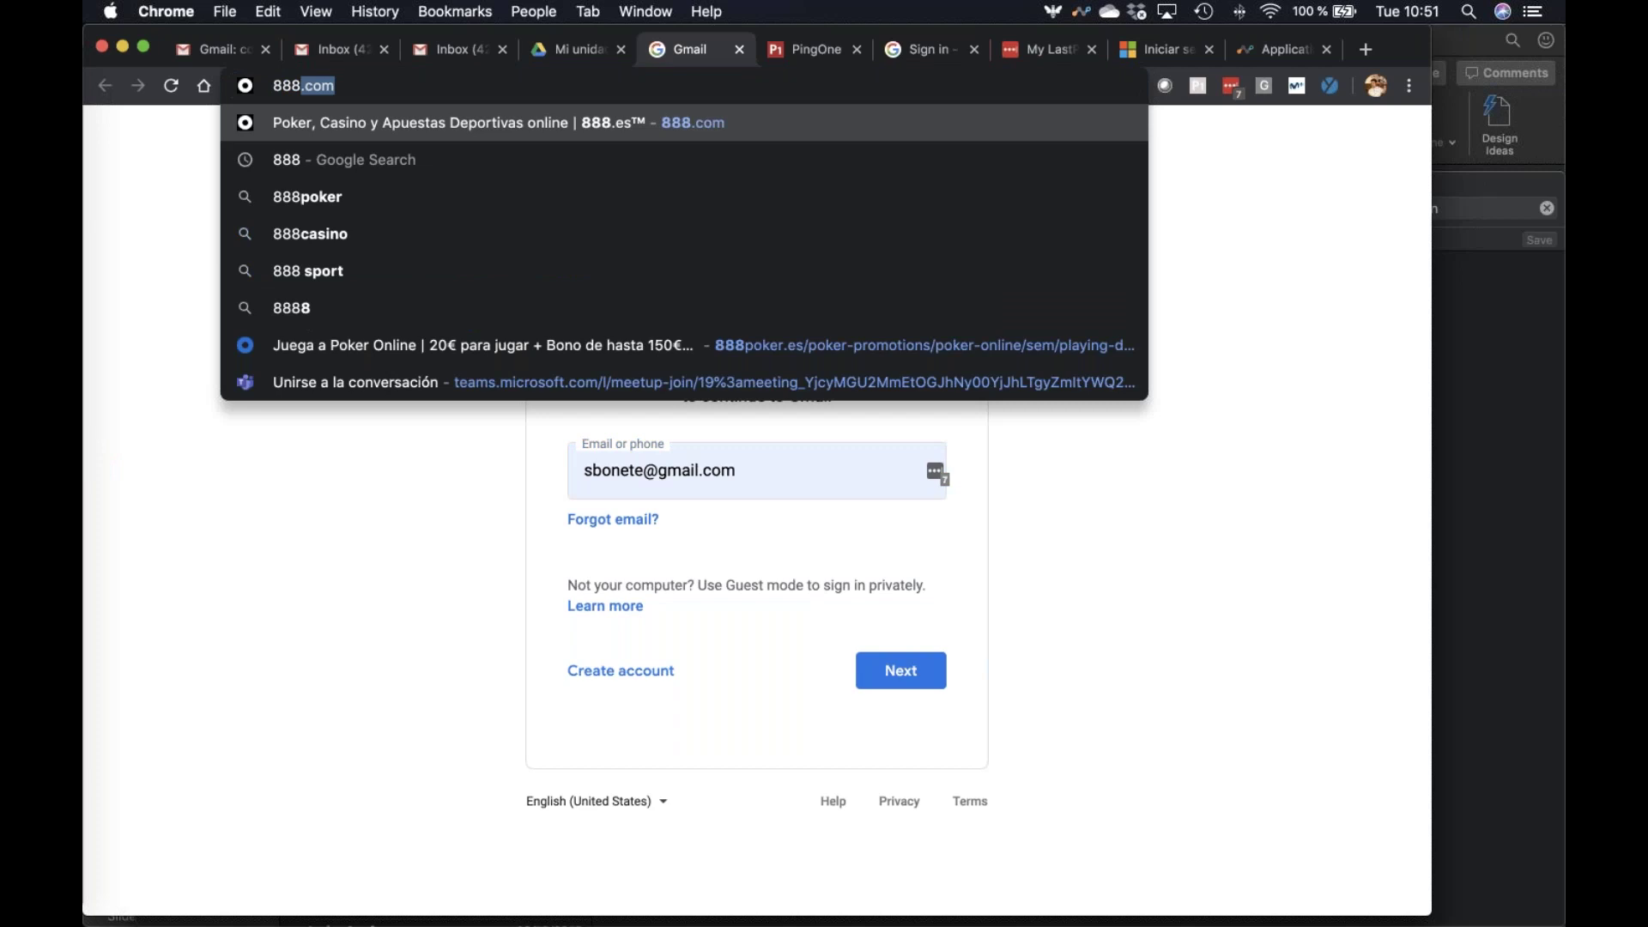
pyautogui.press('Return')
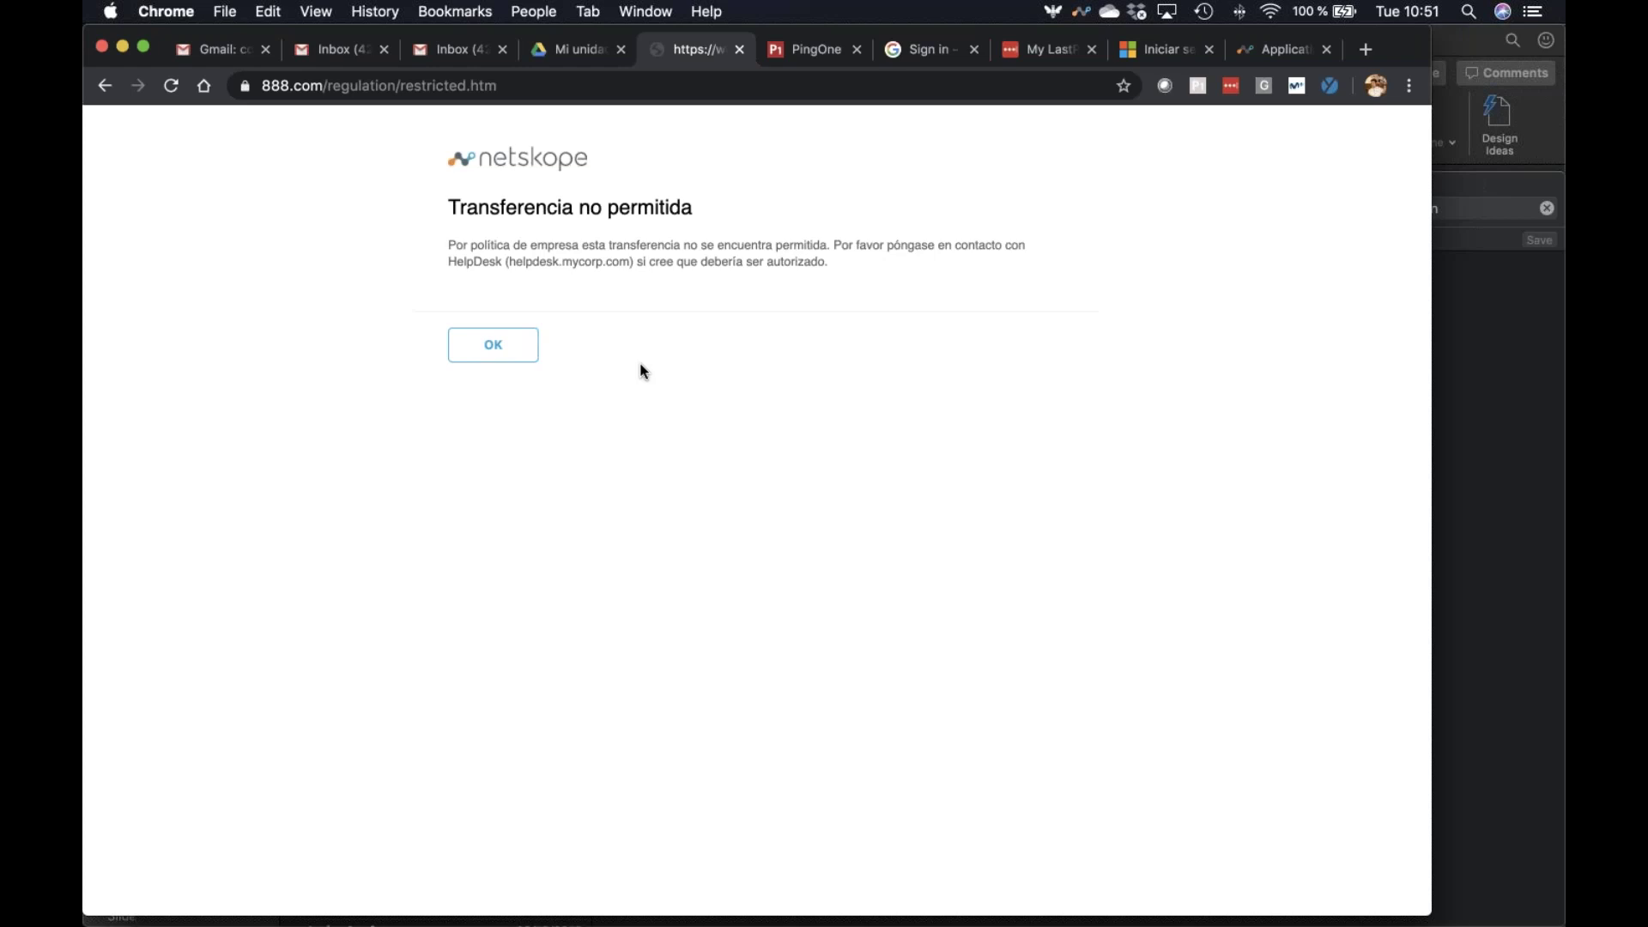
pyautogui.click(1268, 50)
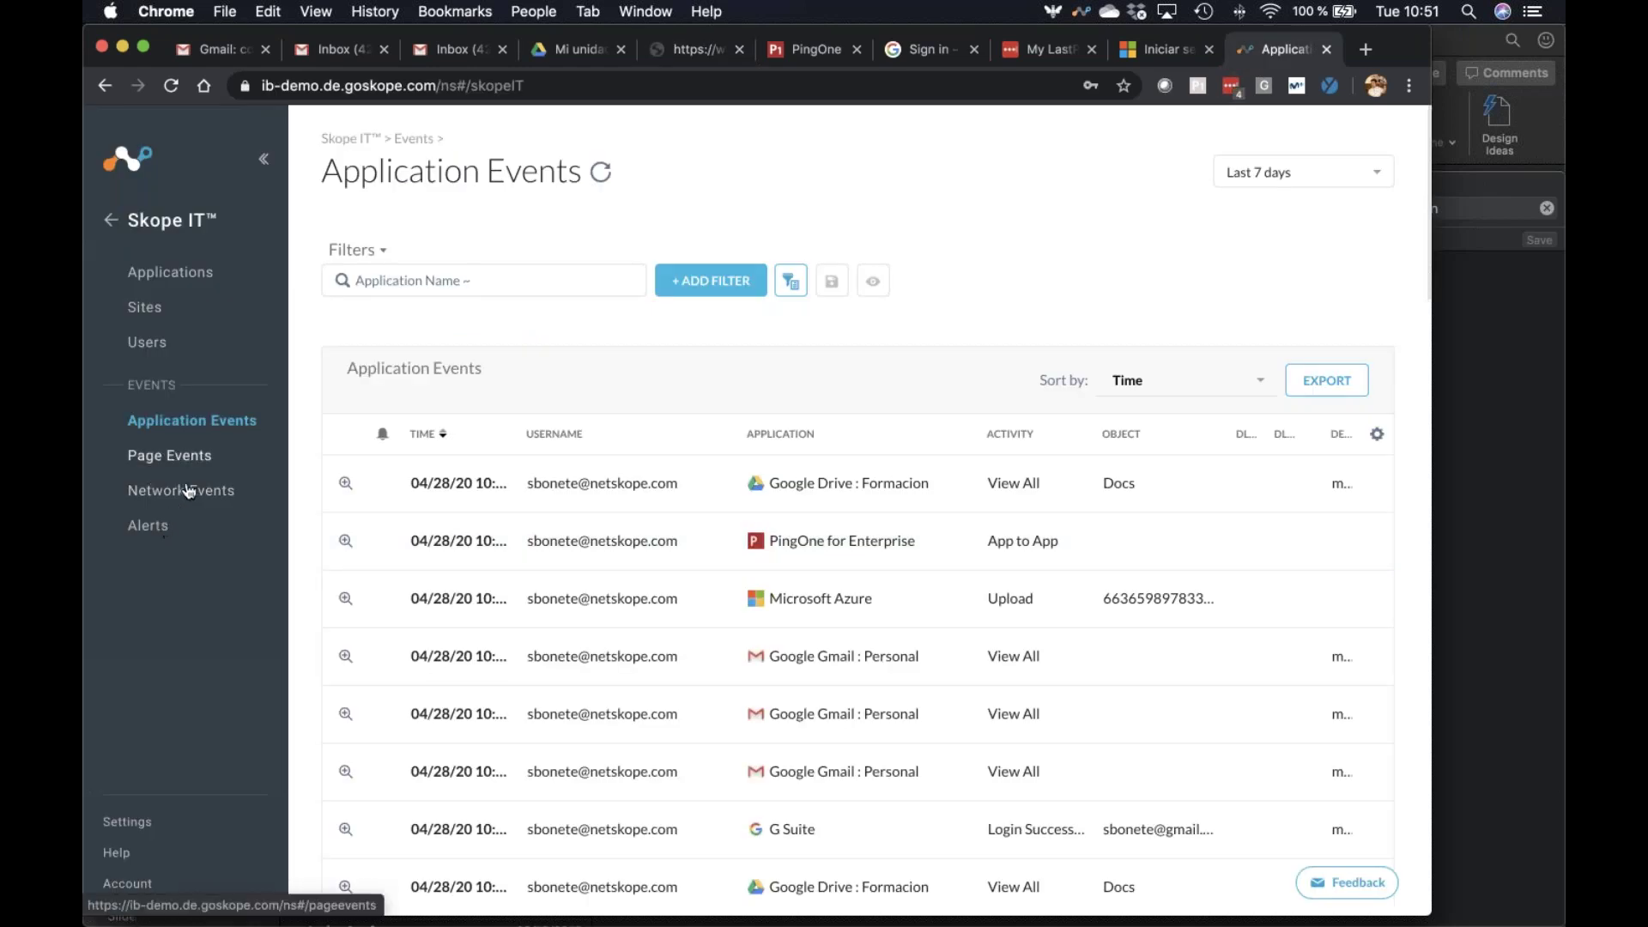
# Open the blocked Gmail upload event's details and check the Netskope client configuration
pyautogui.click(199, 454)
pyautogui.click(203, 492)
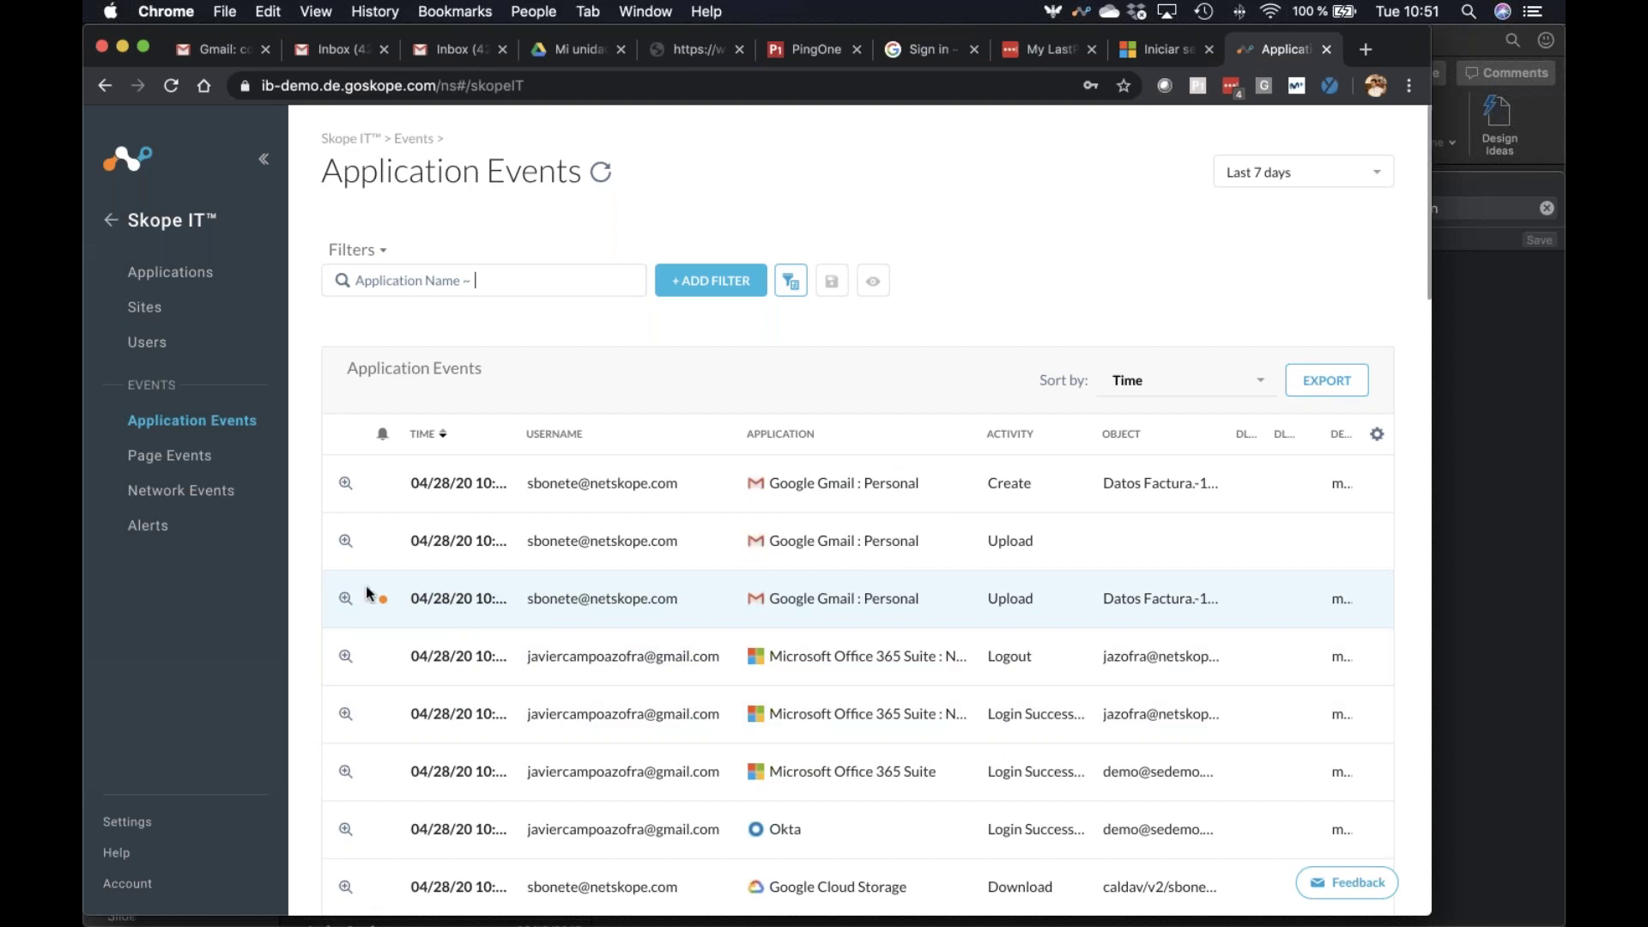
pyautogui.click(345, 603)
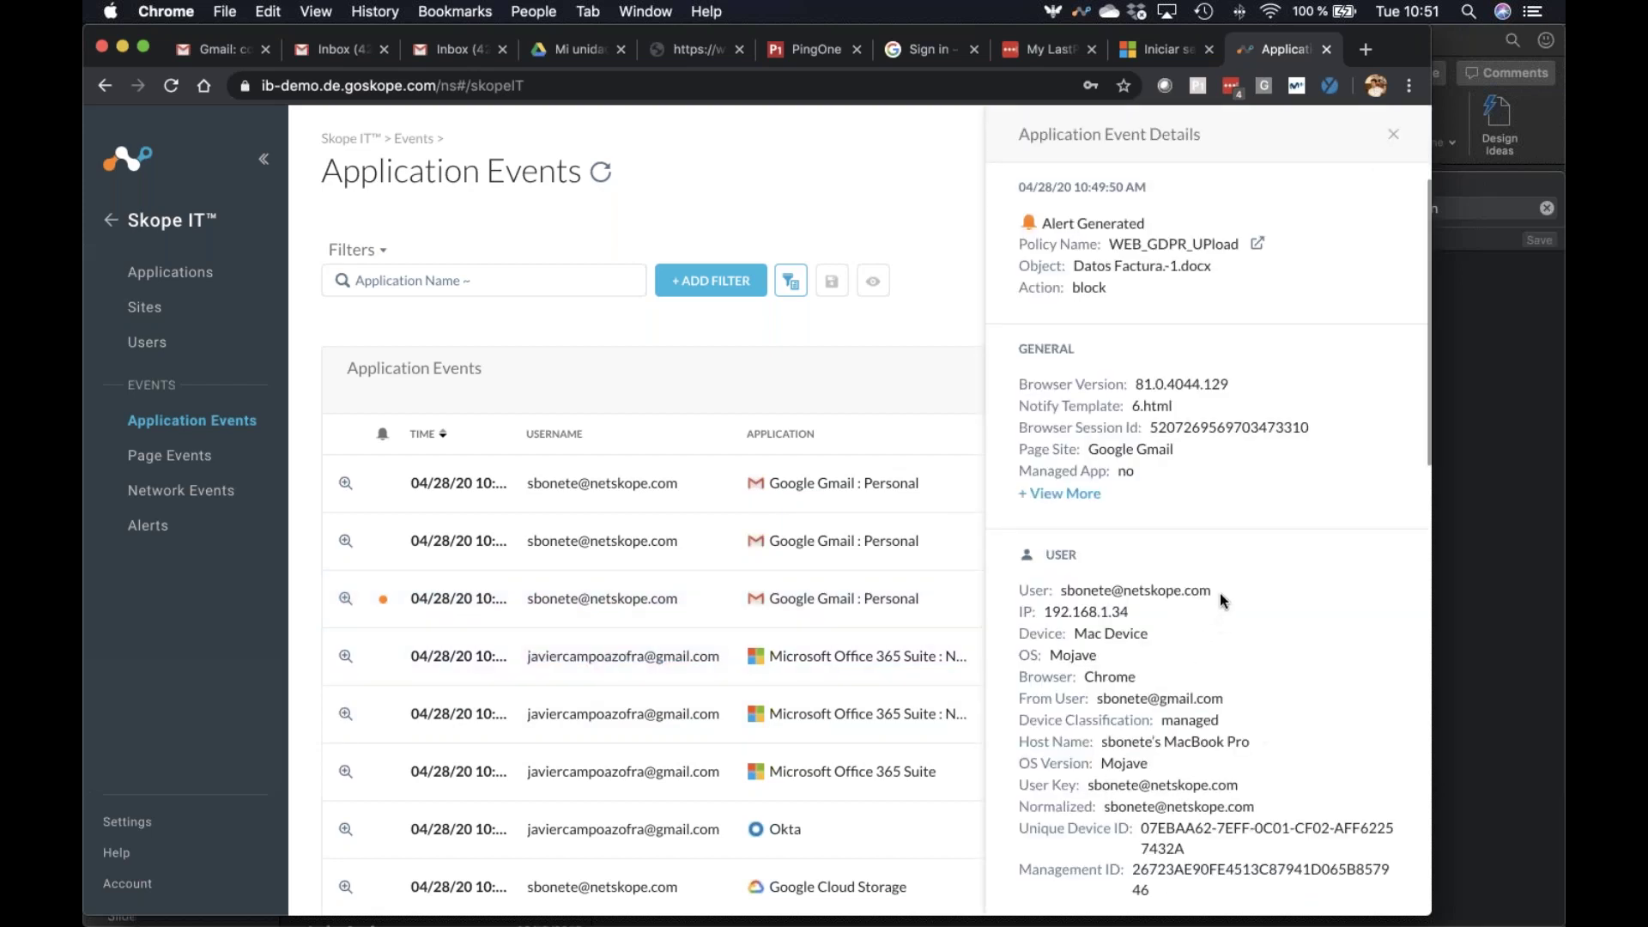
pyautogui.moveTo(1217, 591); pyautogui.dragTo(1015, 591)
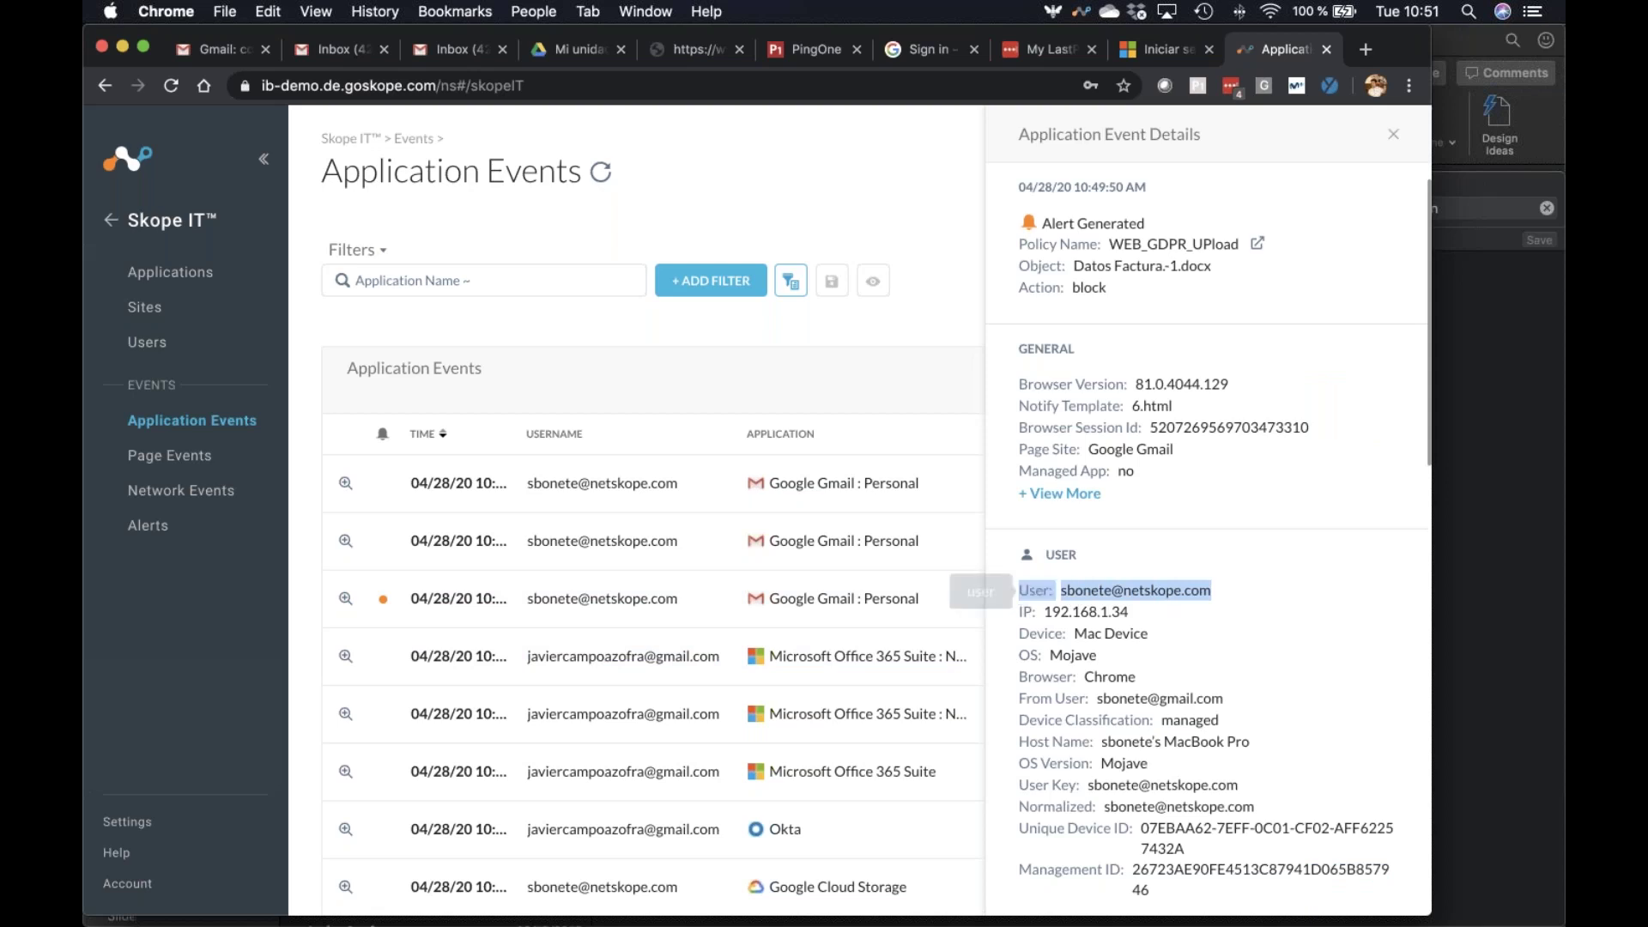
pyautogui.press('super+a')
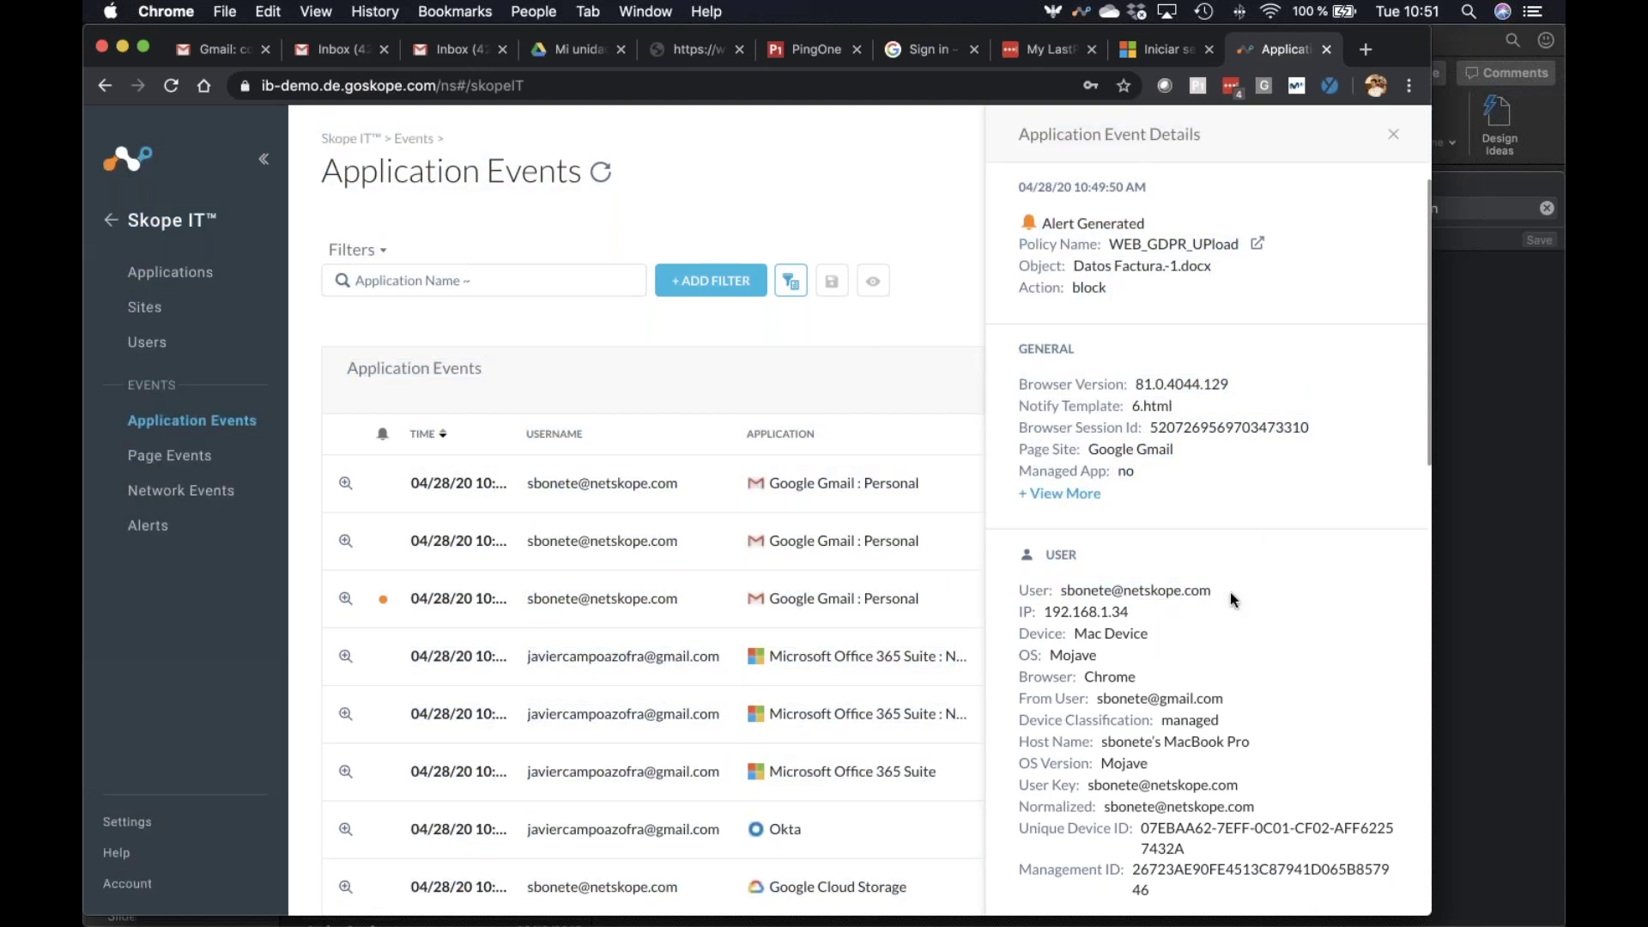
pyautogui.click(1083, 12)
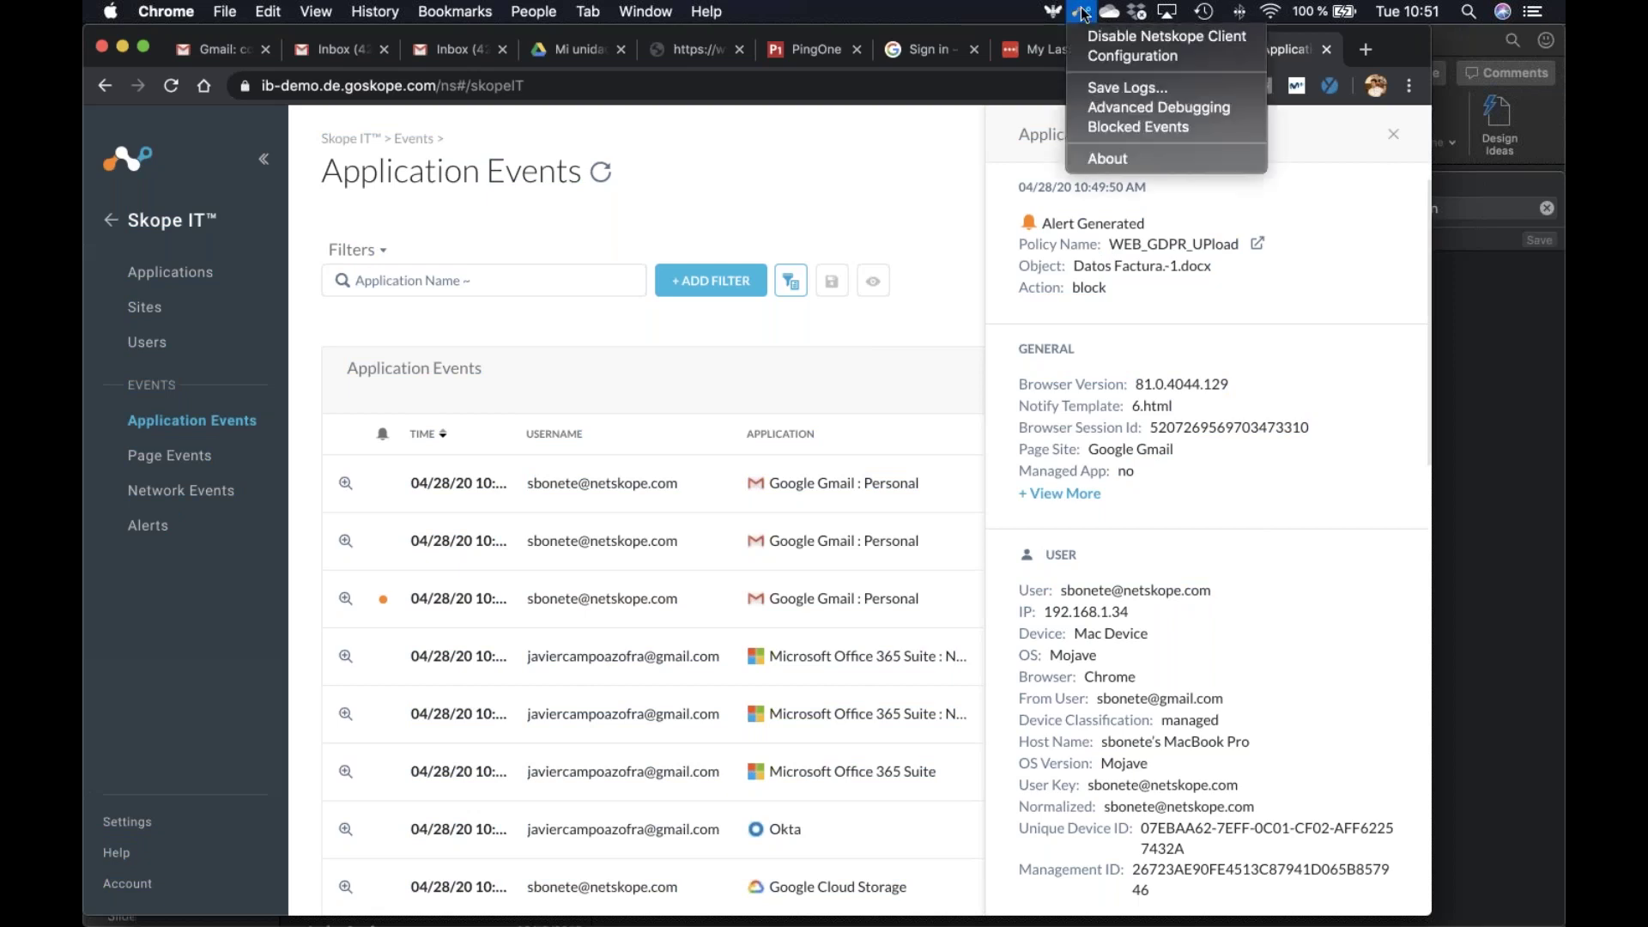
pyautogui.click(1102, 55)
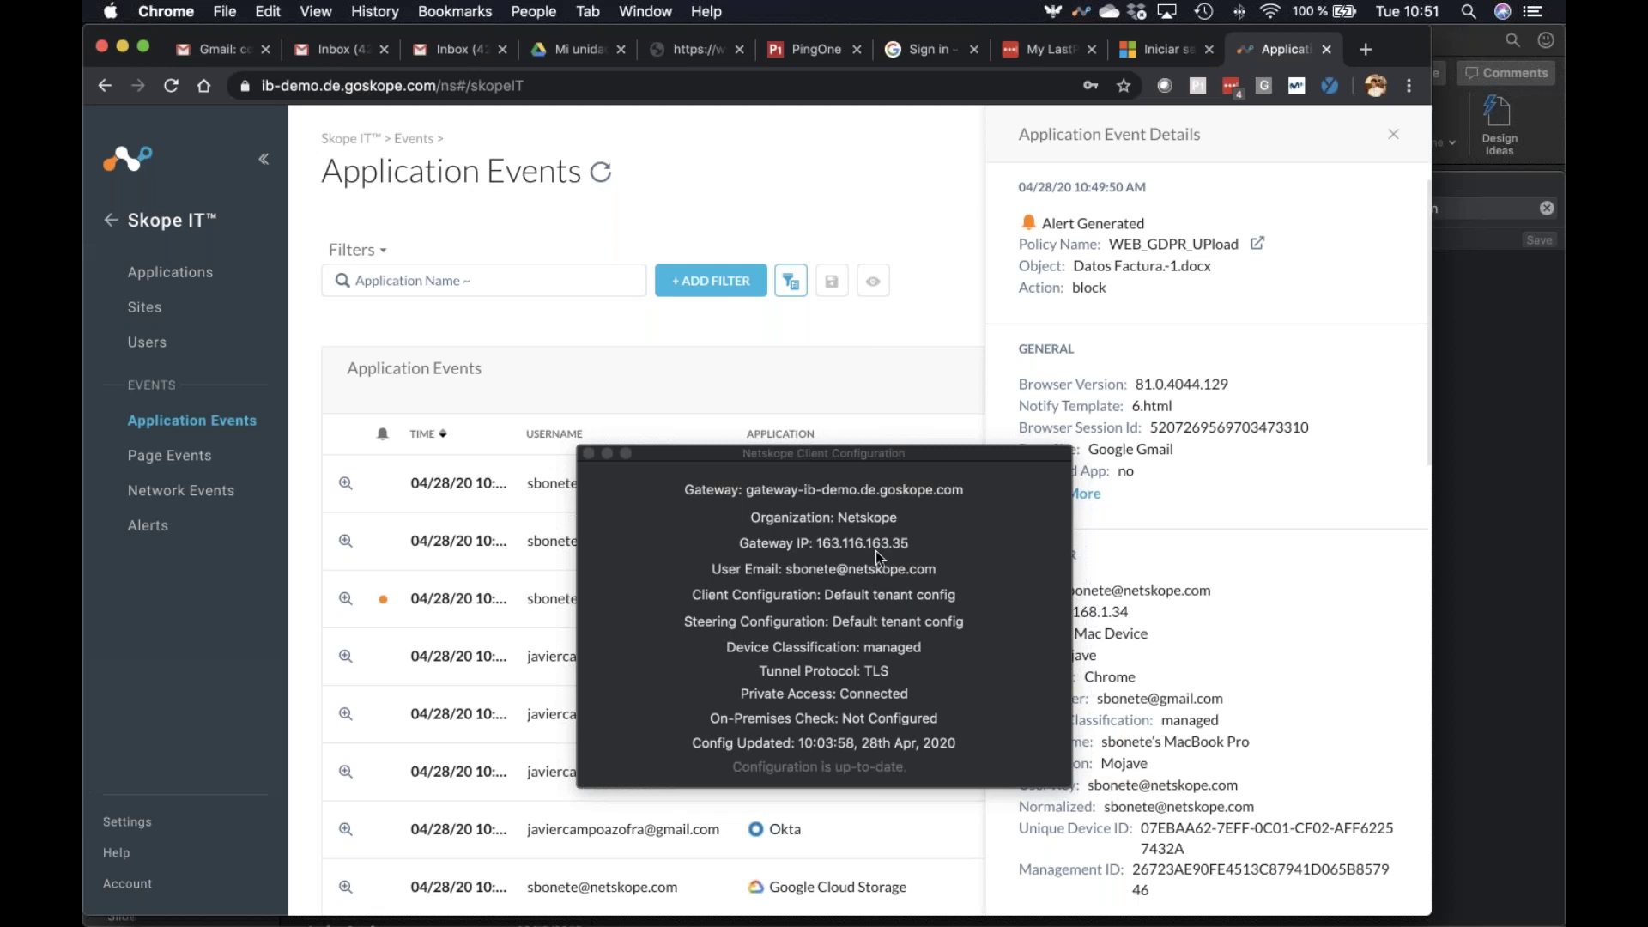
pyautogui.click(589, 454)
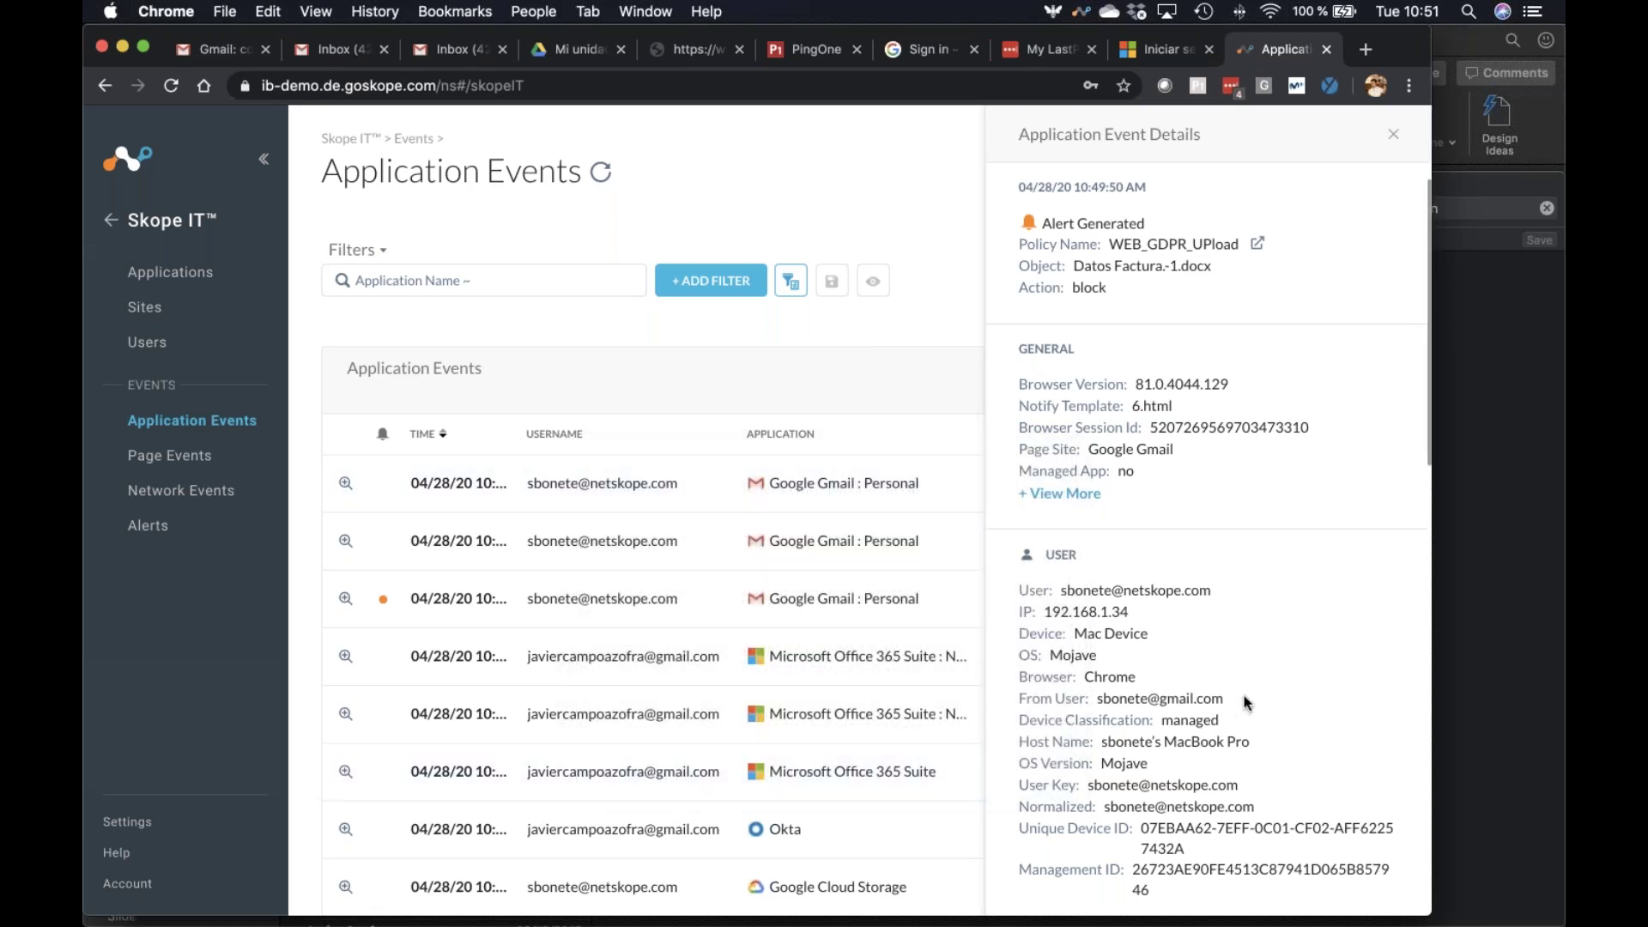
# Scroll through the event details (policy WEB_GDPR_UPload, action block), then close the panel
pyautogui.moveTo(1233, 702); pyautogui.dragTo(1096, 699)
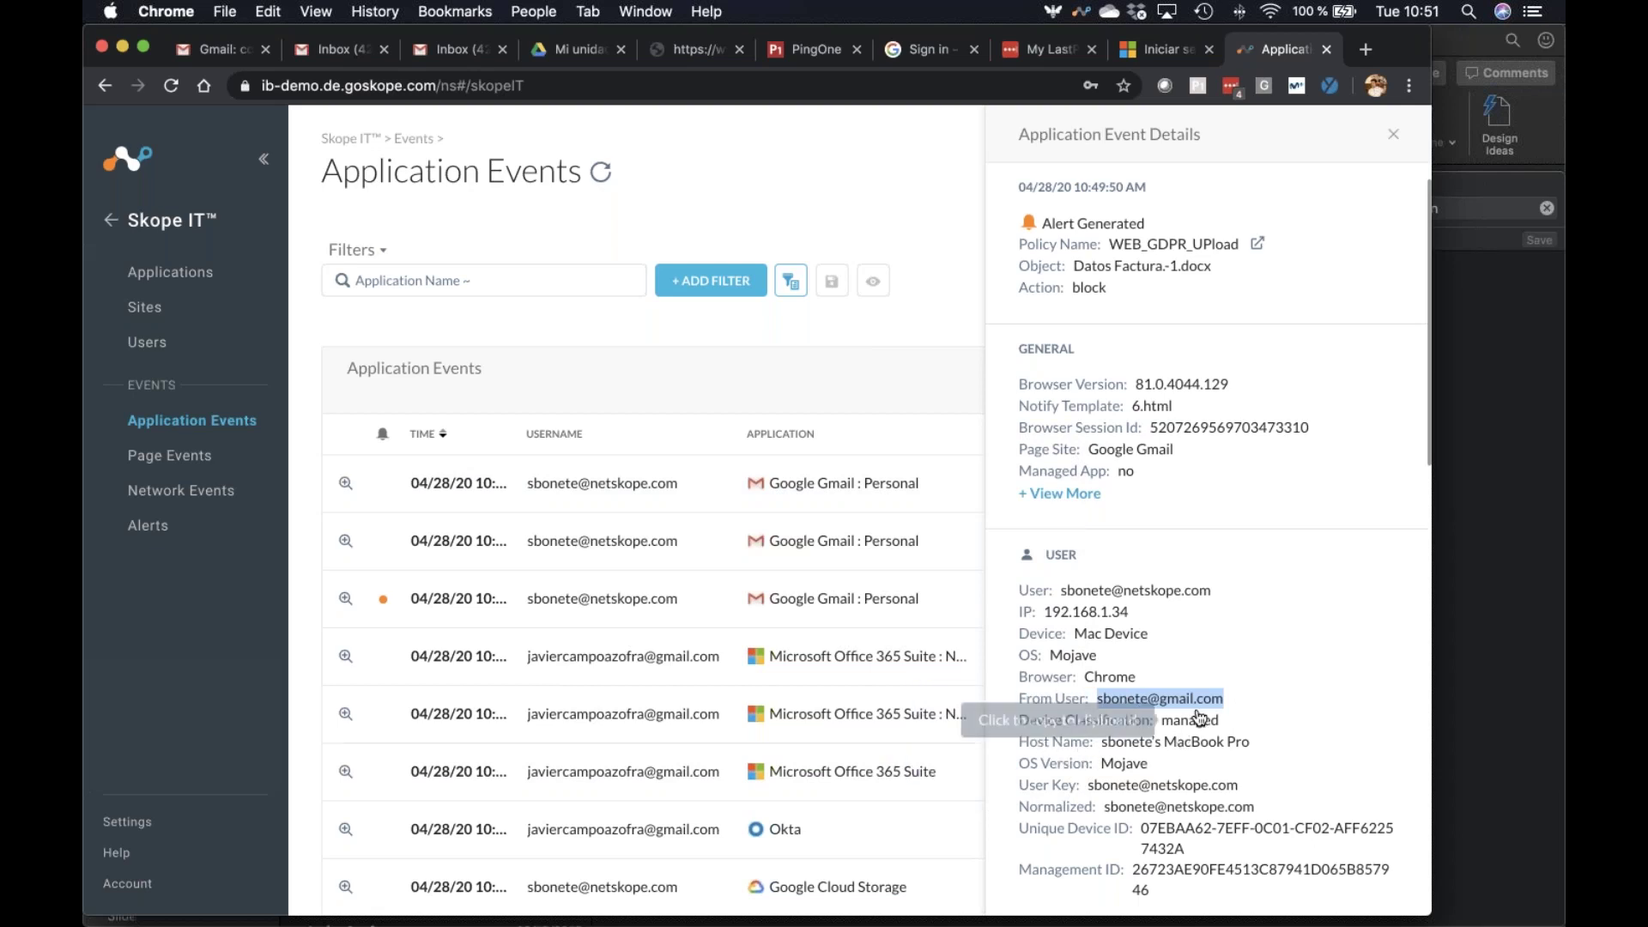
pyautogui.scroll(-3, 1205, 715)
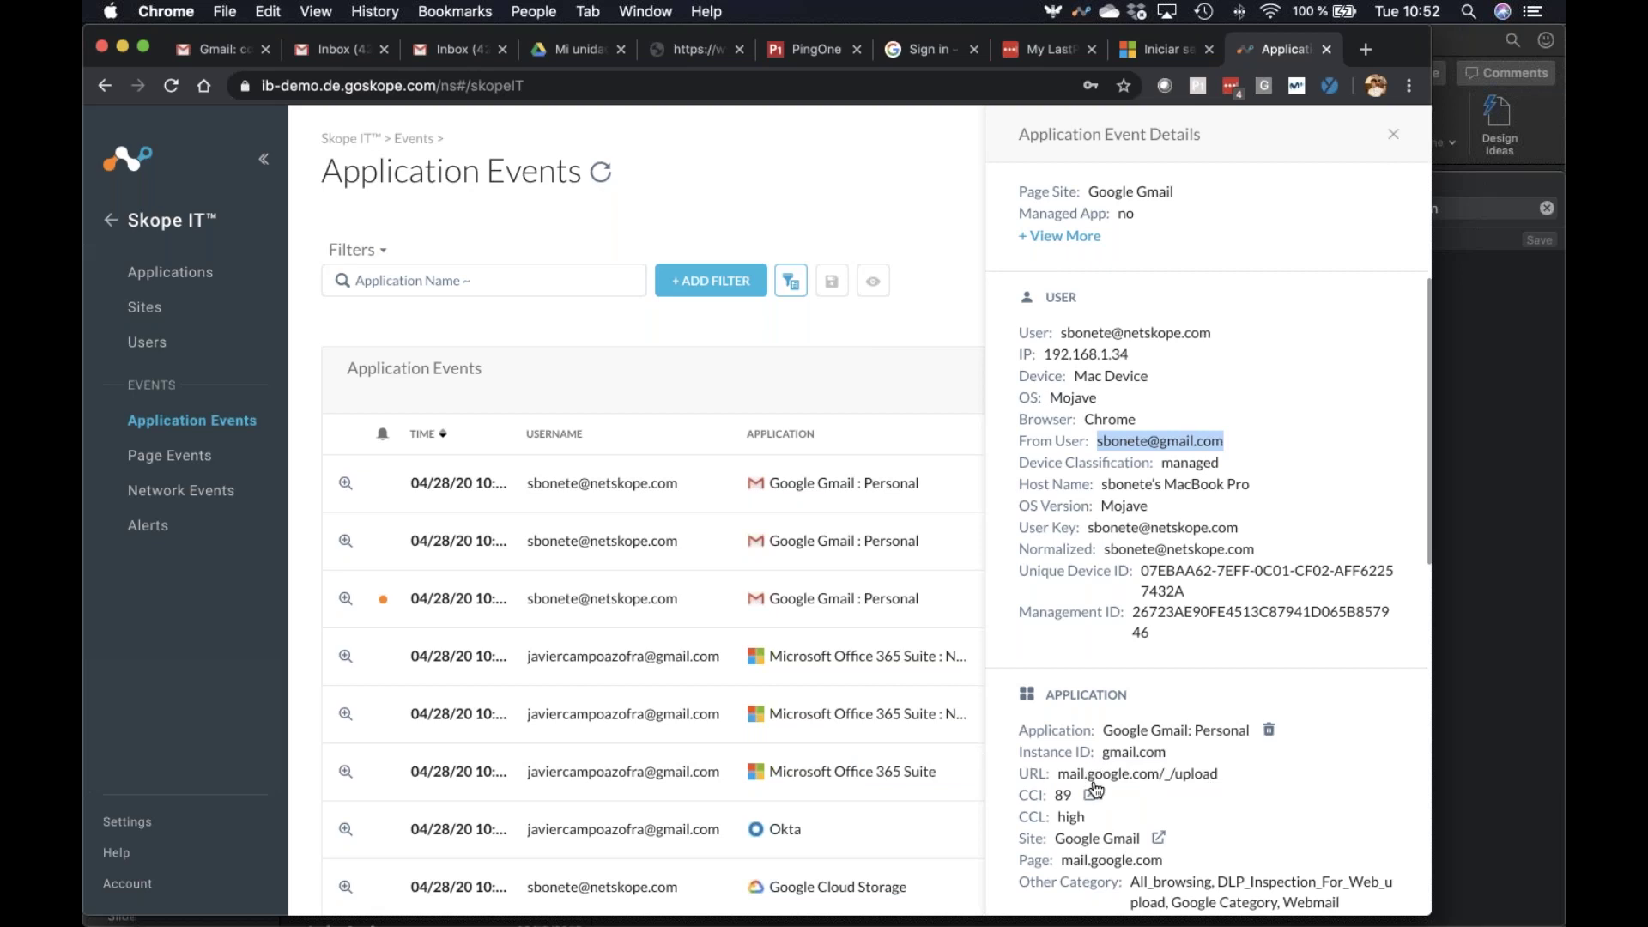
pyautogui.scroll(3, 1094, 788)
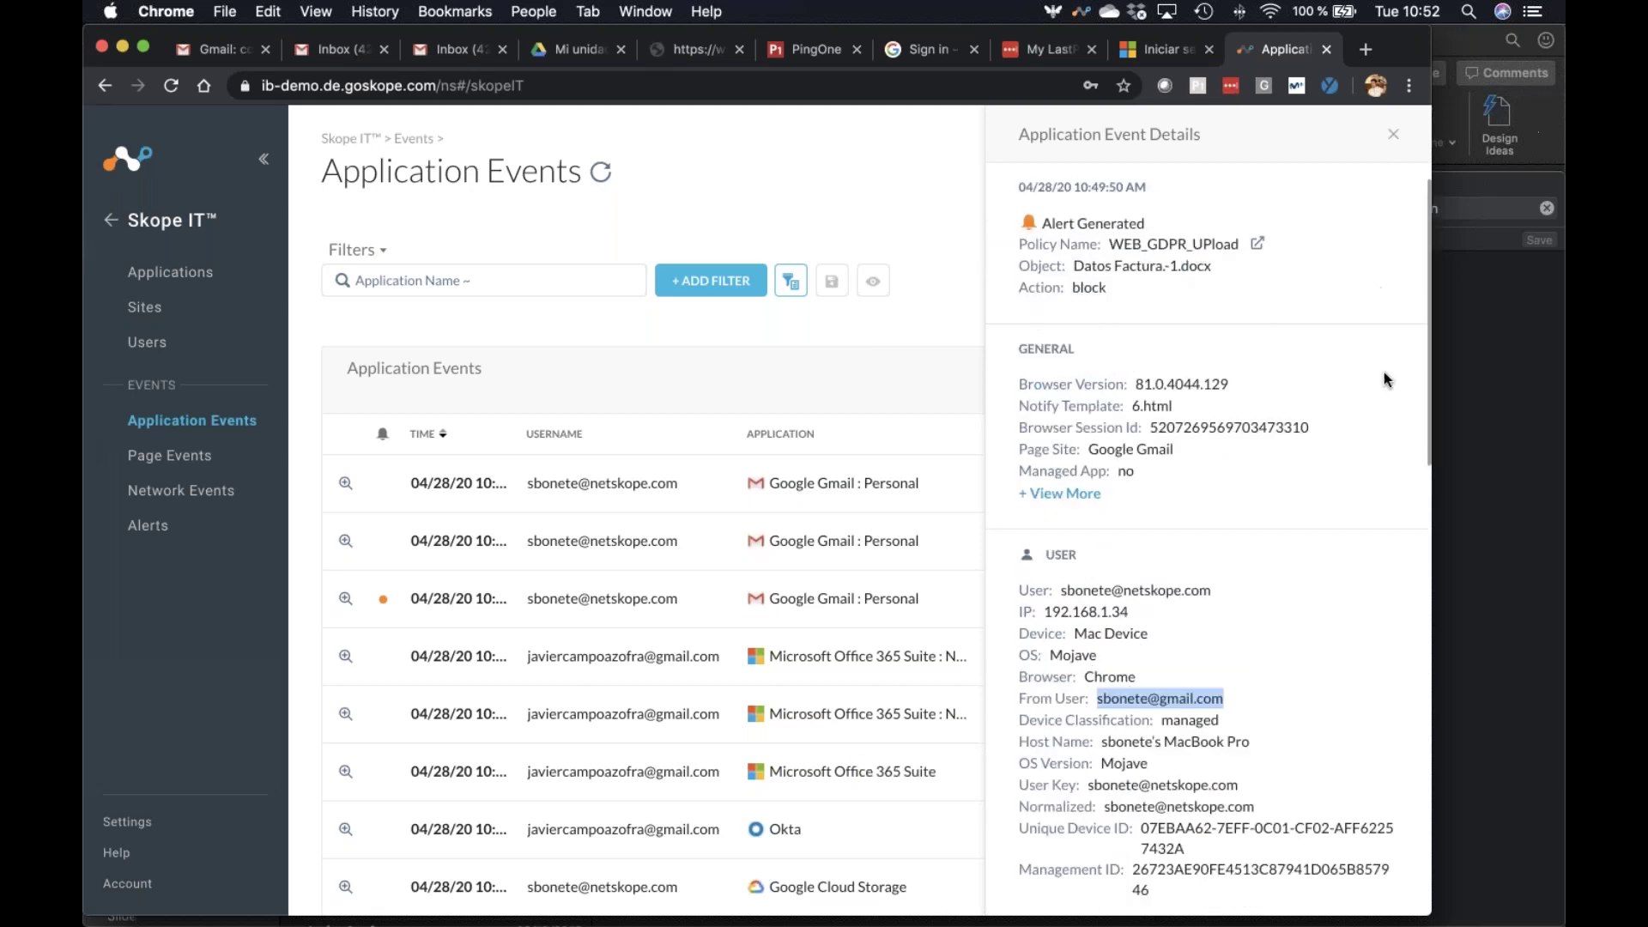
pyautogui.scroll(-5, 1333, 516)
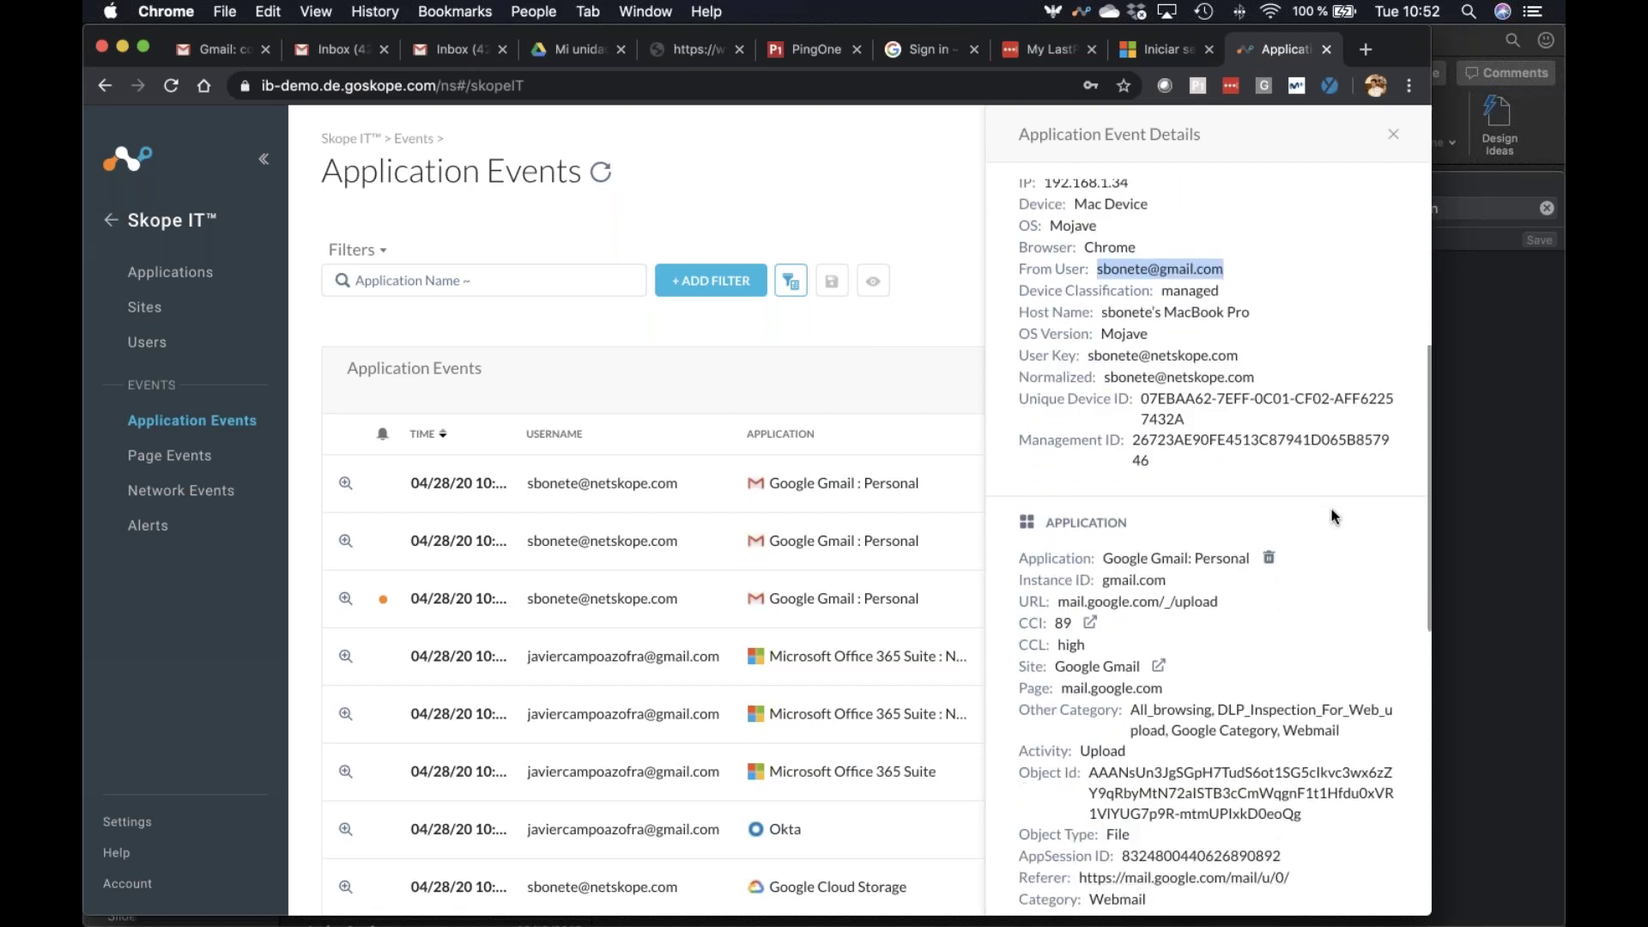
pyautogui.scroll(-2, 1333, 516)
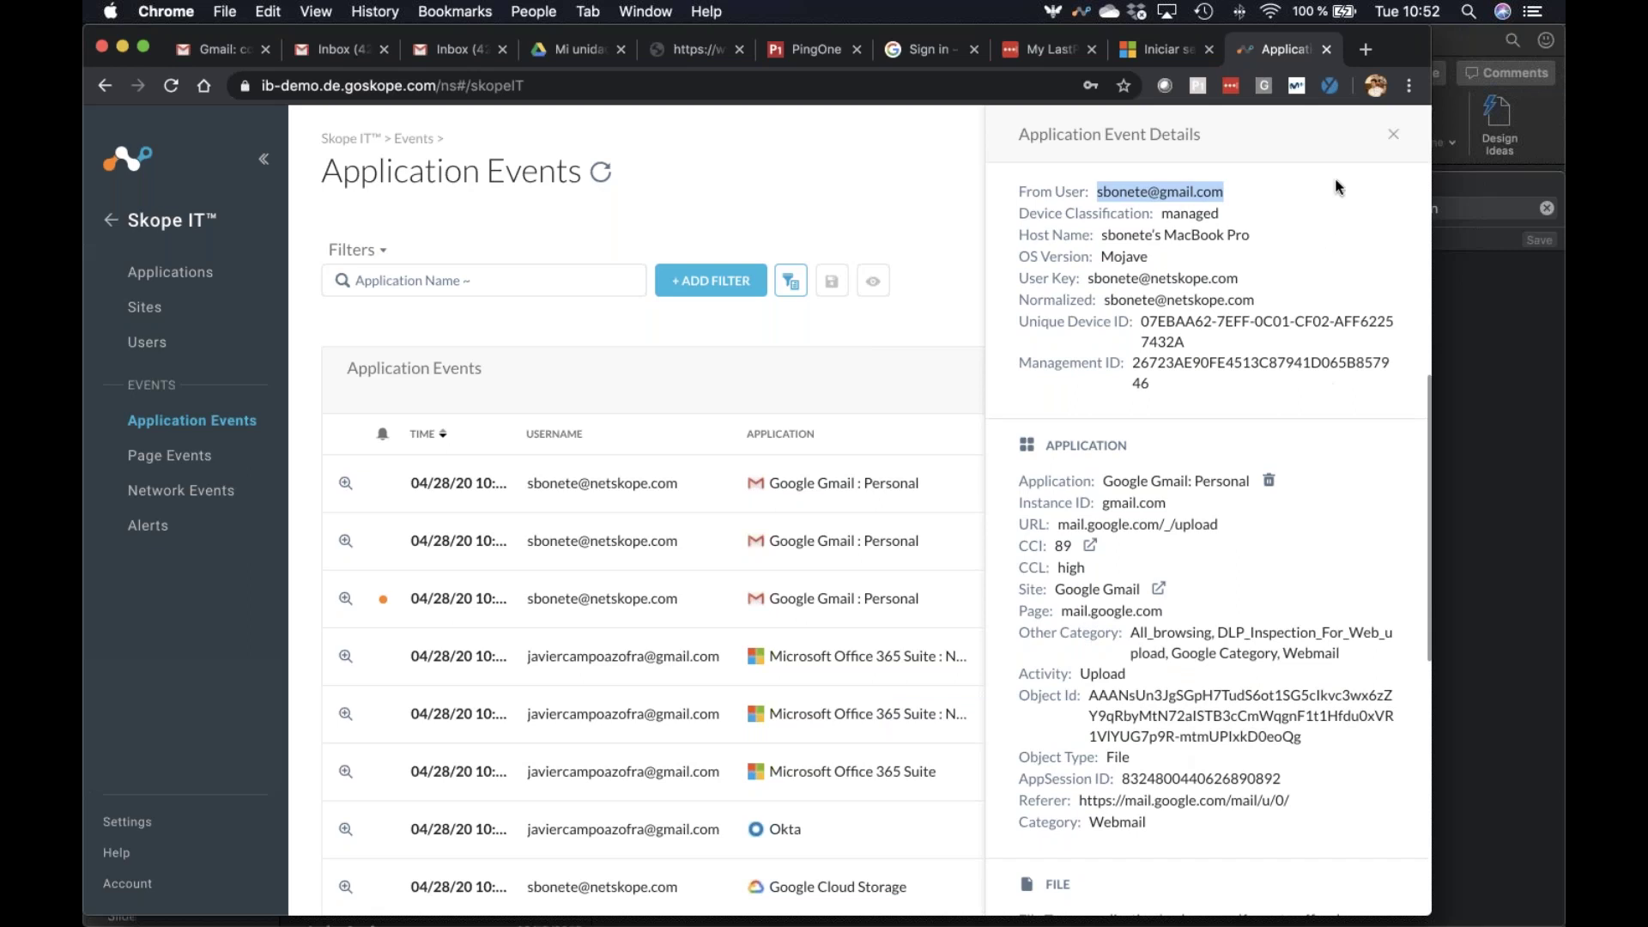
pyautogui.click(1393, 134)
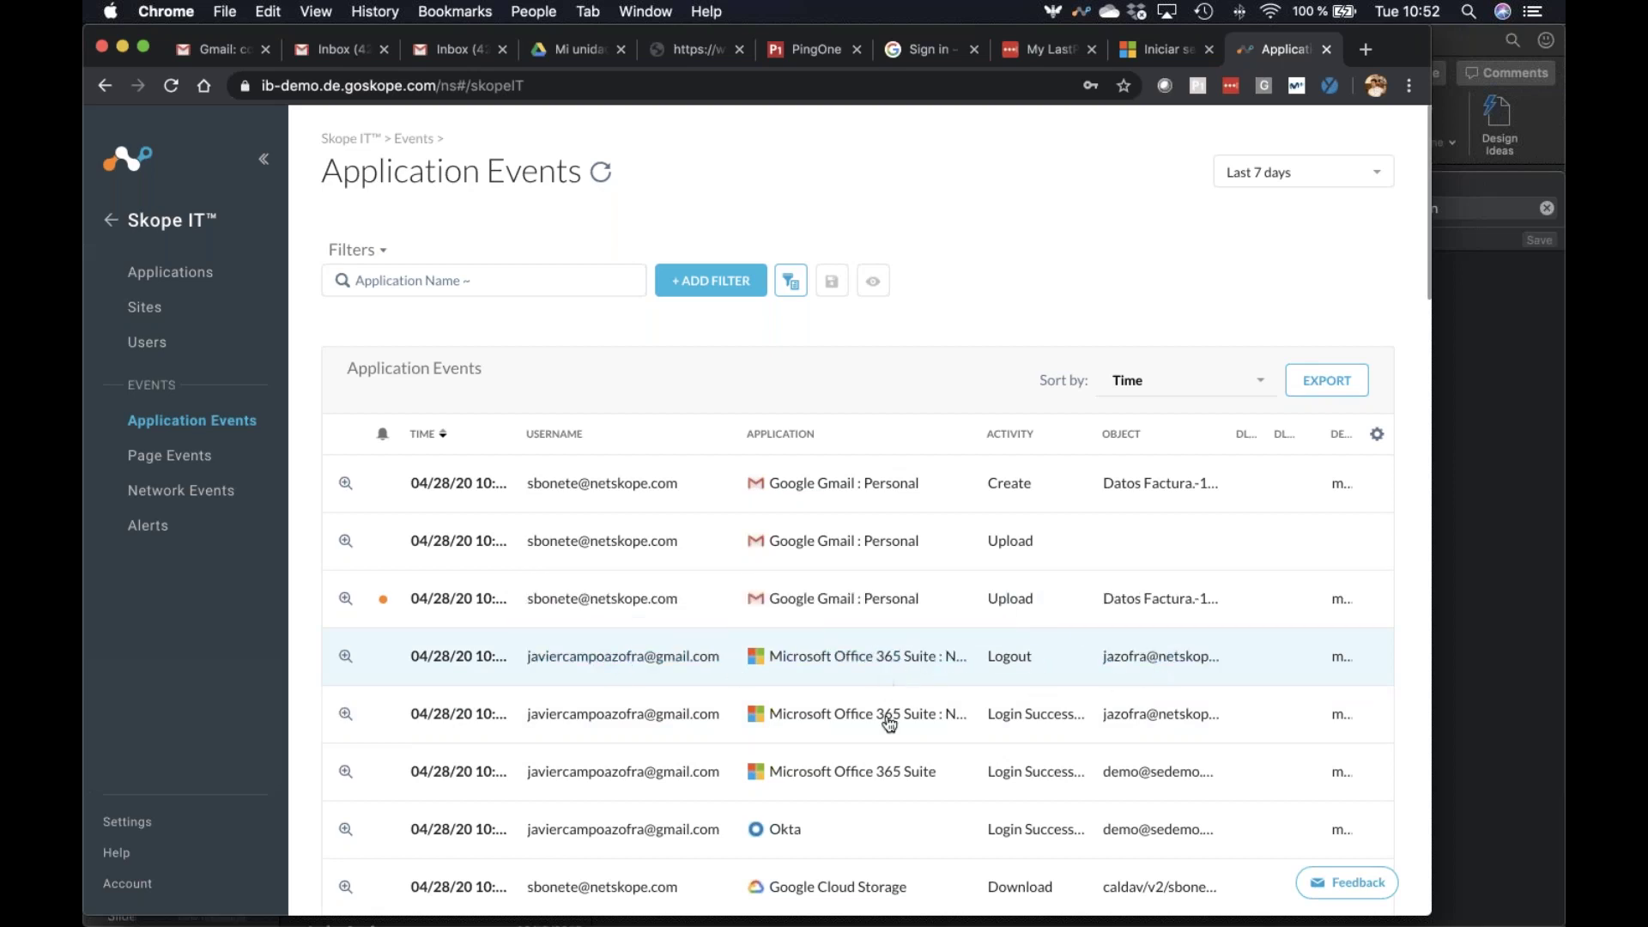
# Scroll down through the recorded application events table
pyautogui.scroll(-5, 1154, 817)
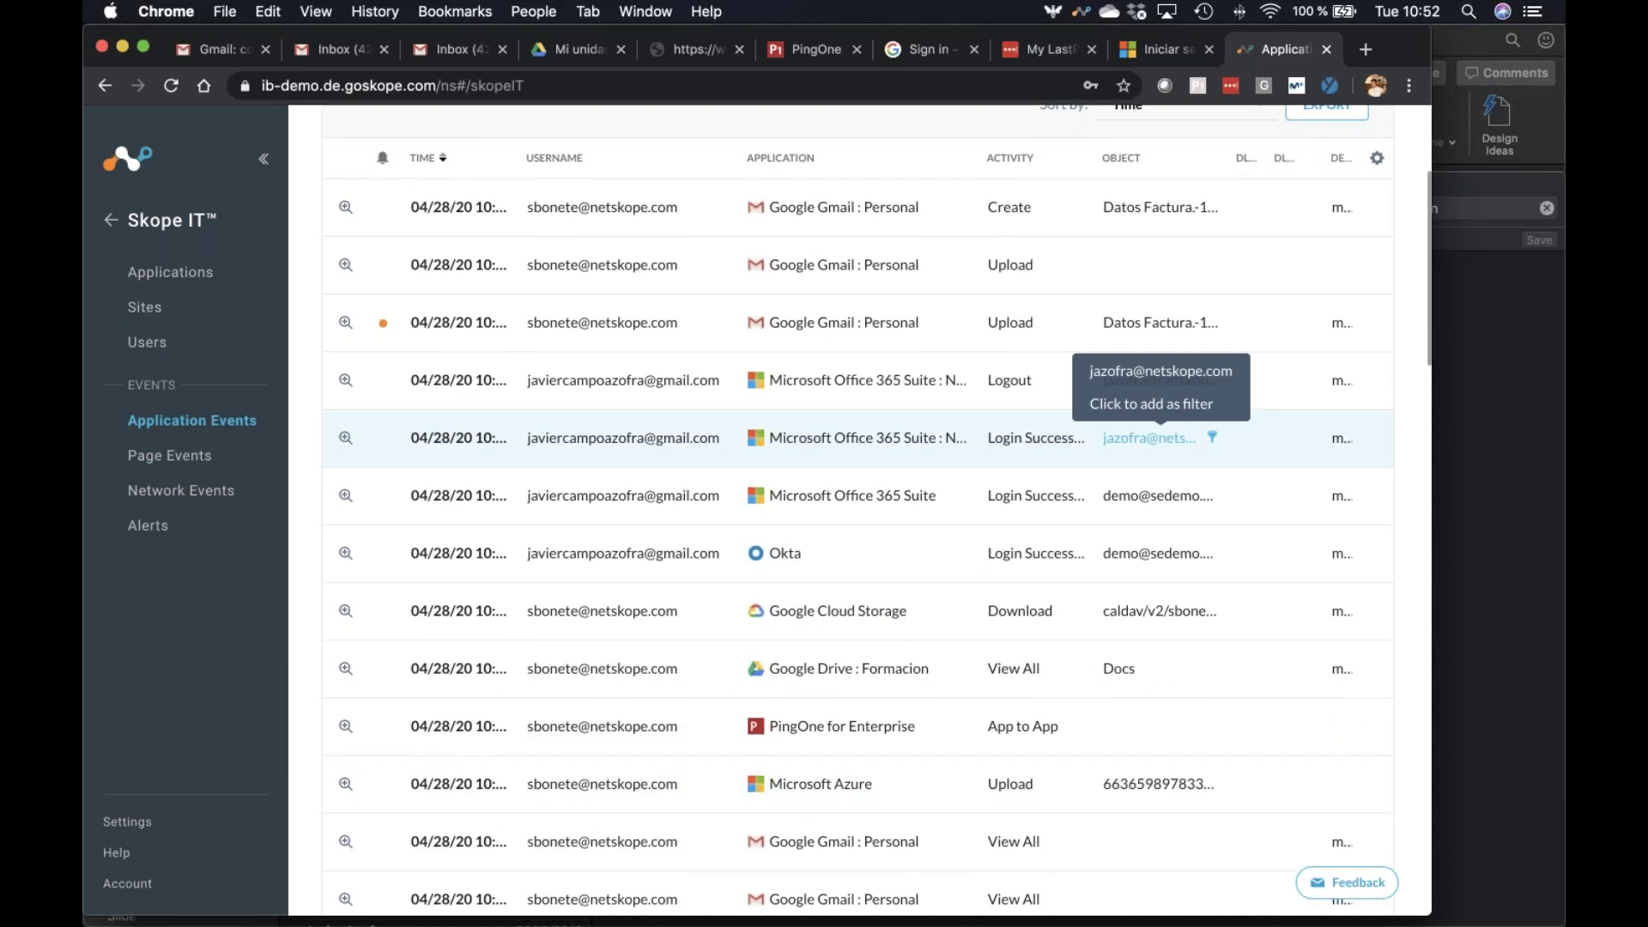
pyautogui.scroll(-4, 1154, 454)
pyautogui.scroll(-2, 1155, 463)
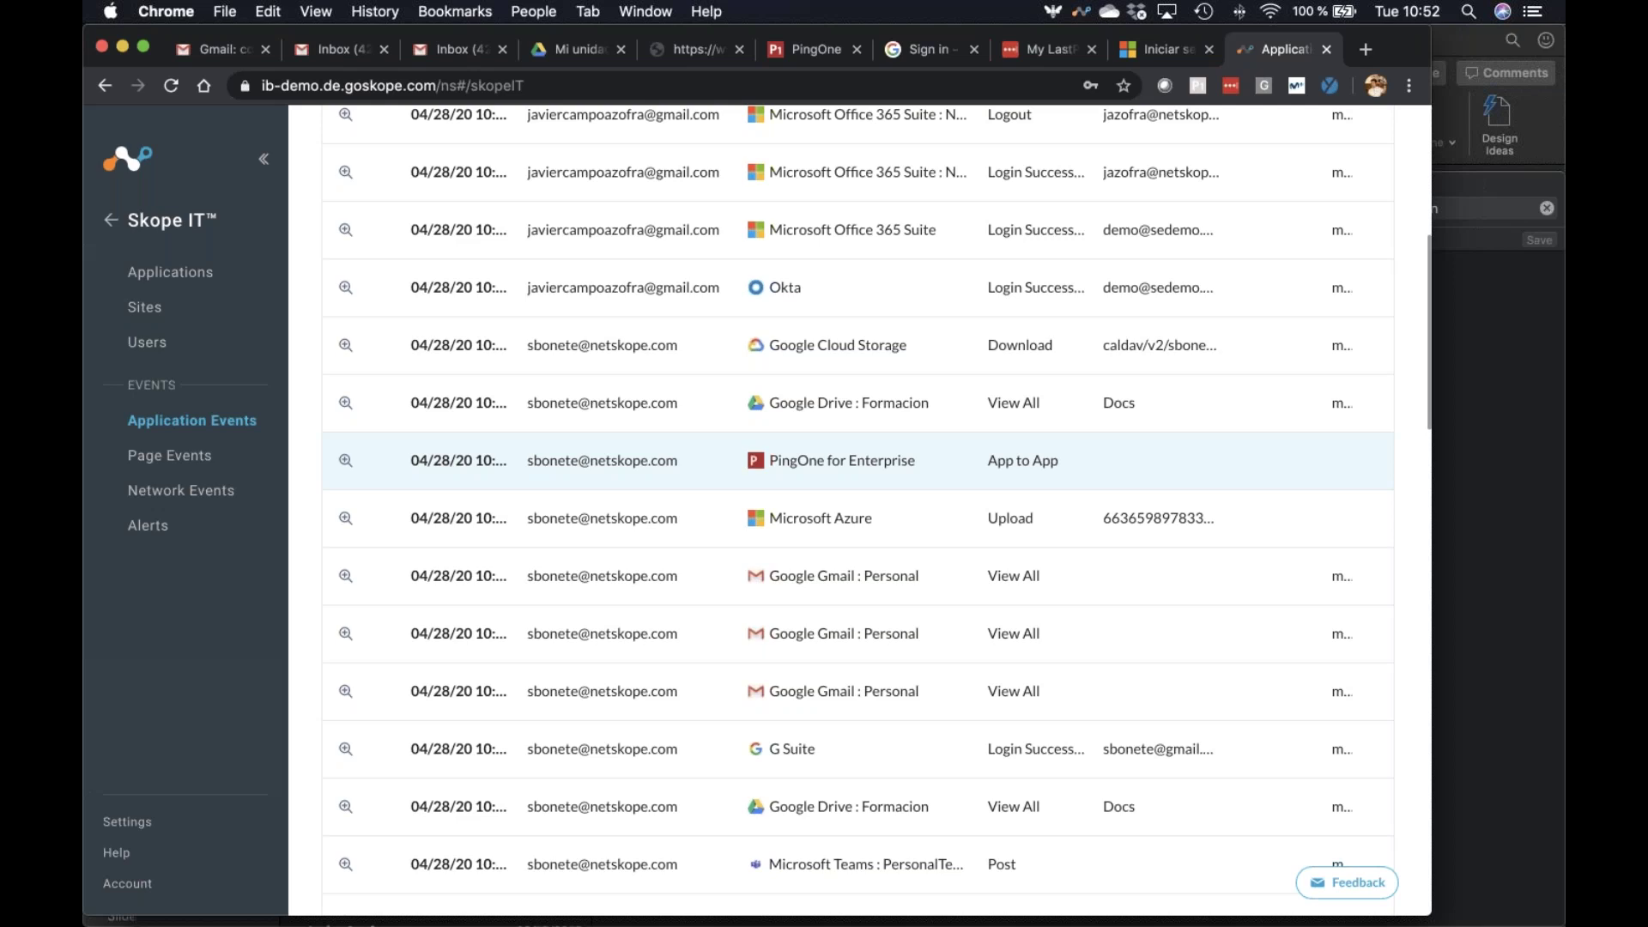
pyautogui.scroll(-3, 988, 584)
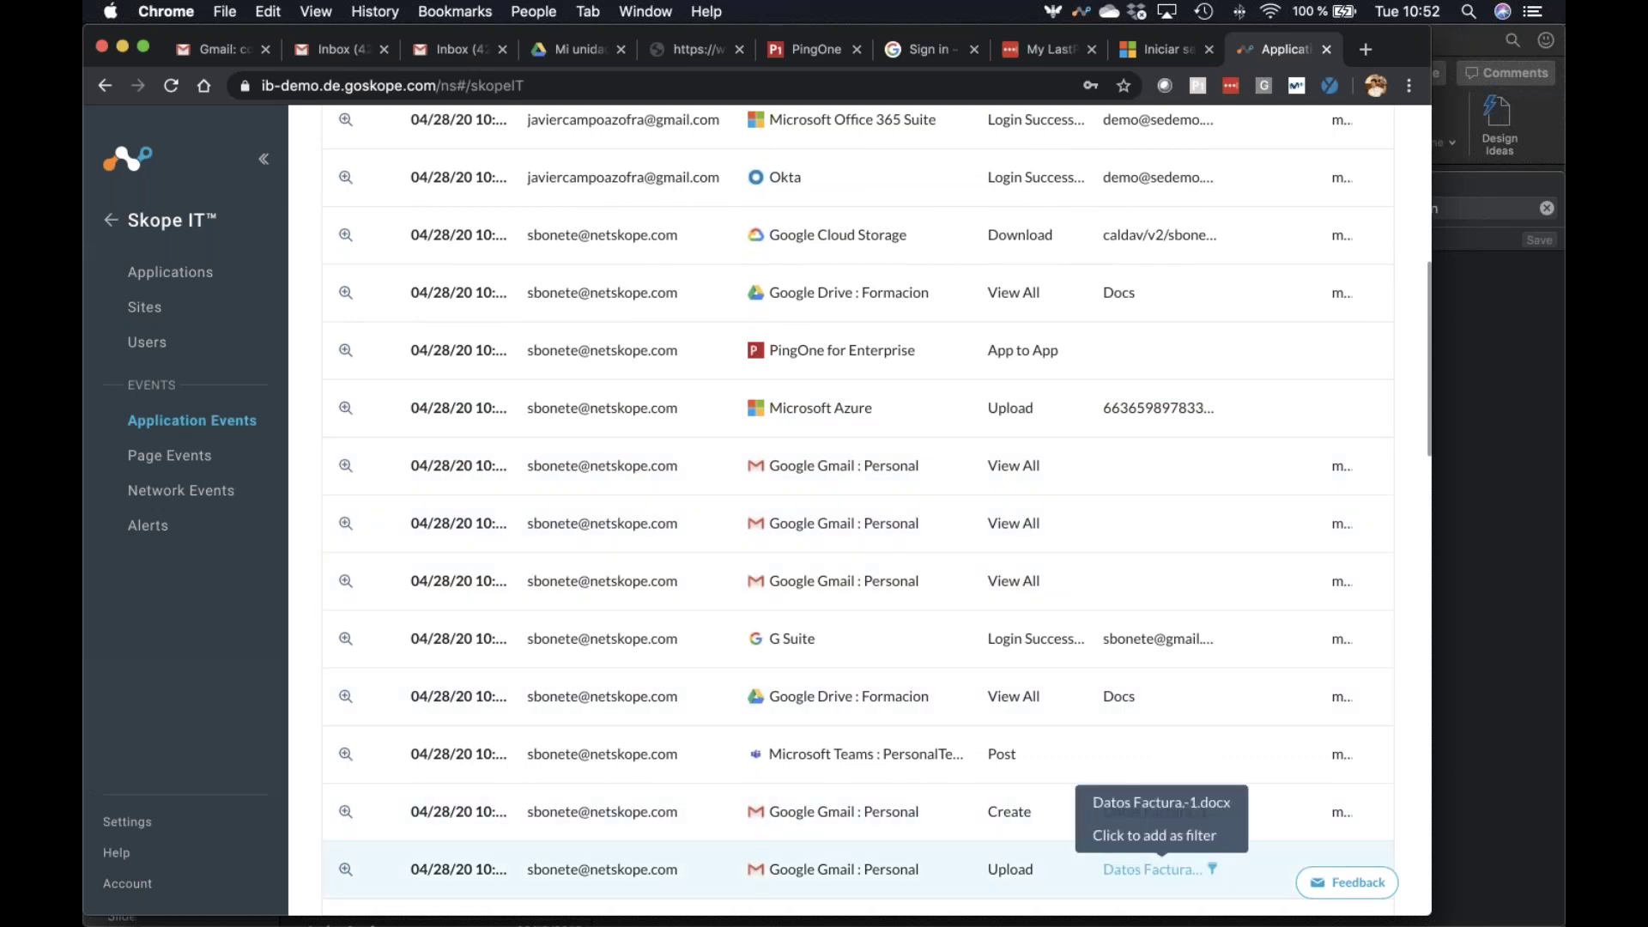
pyautogui.scroll(-2, 1151, 867)
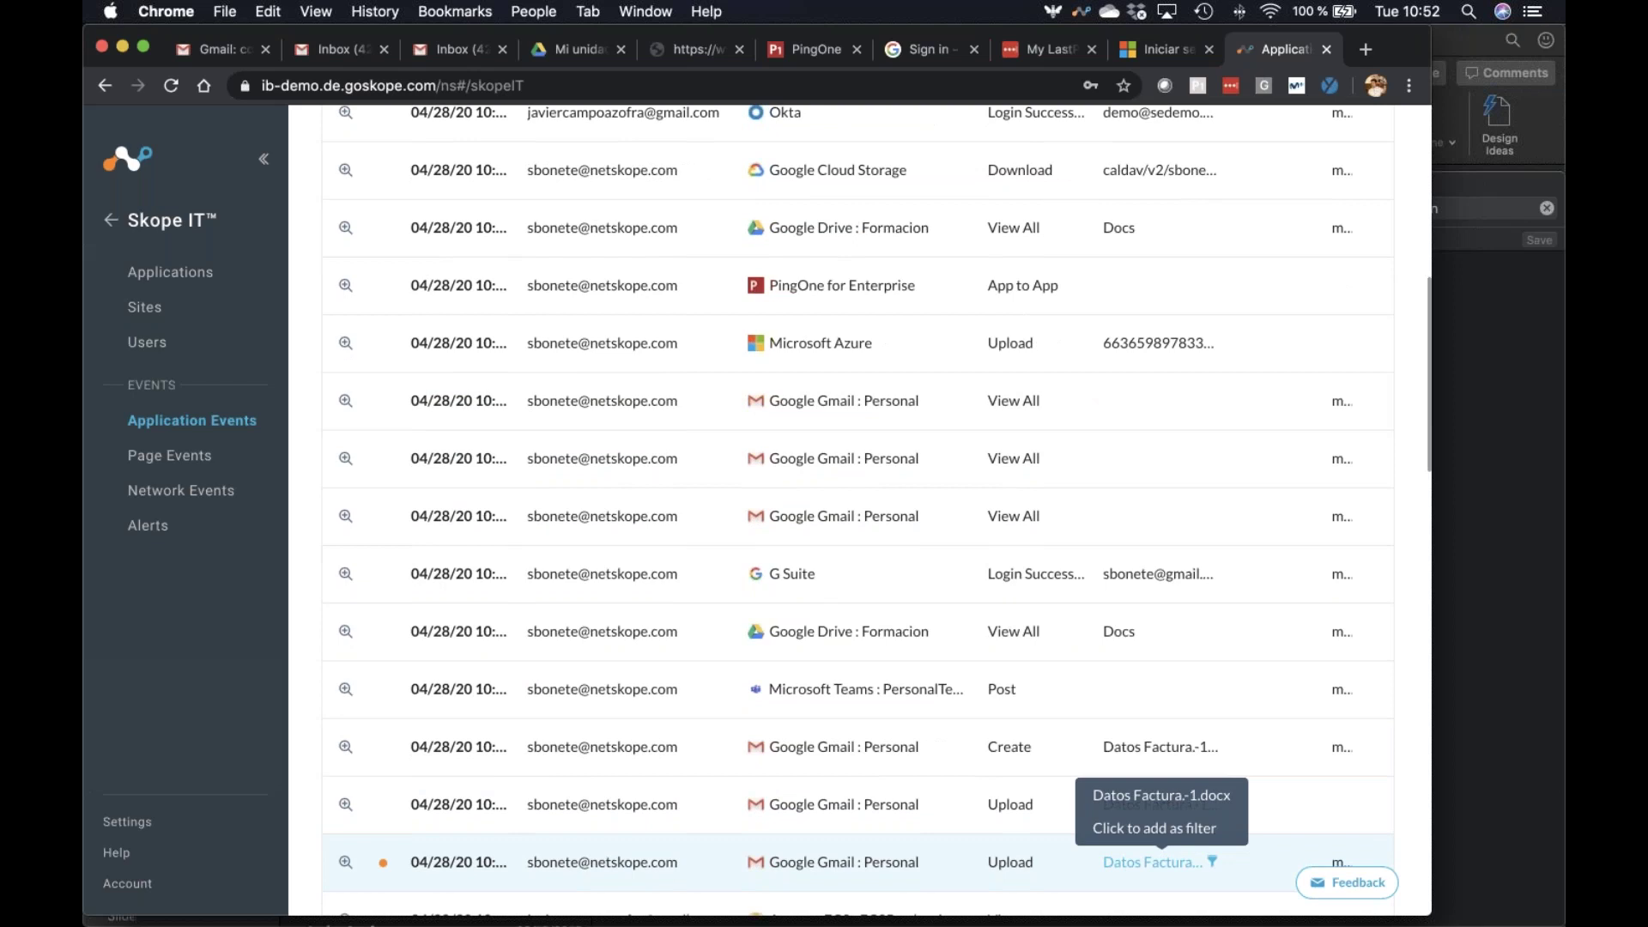
# Return to the main navigation menu and expand the Incidents categories
pyautogui.click(111, 219)
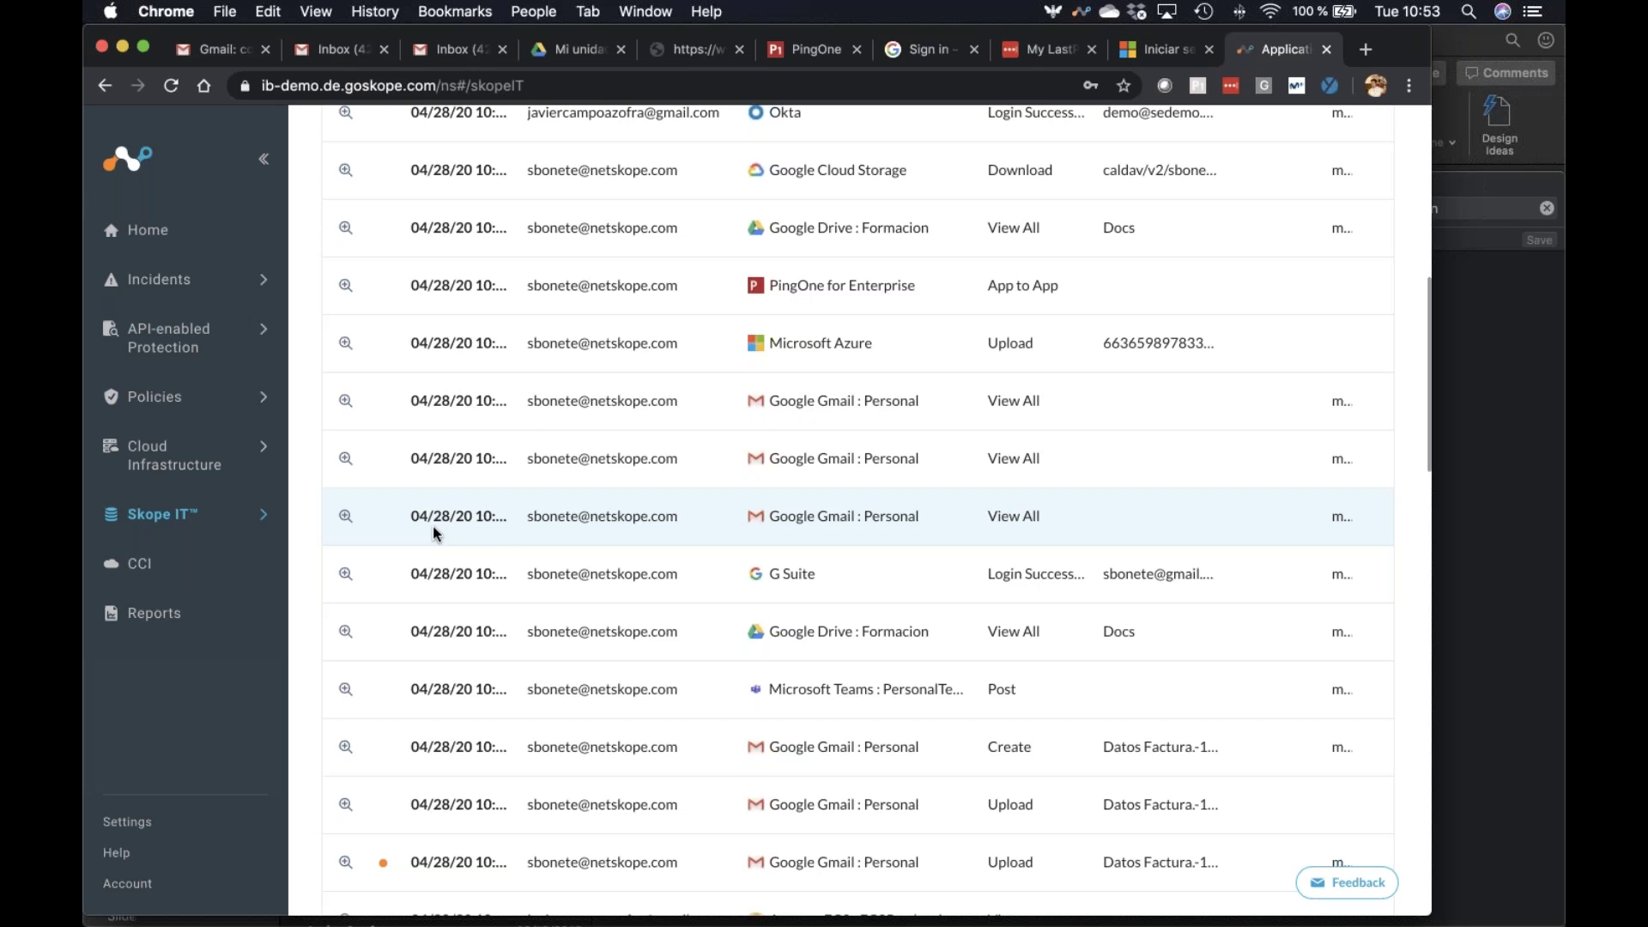
pyautogui.scroll(5, 802, 287)
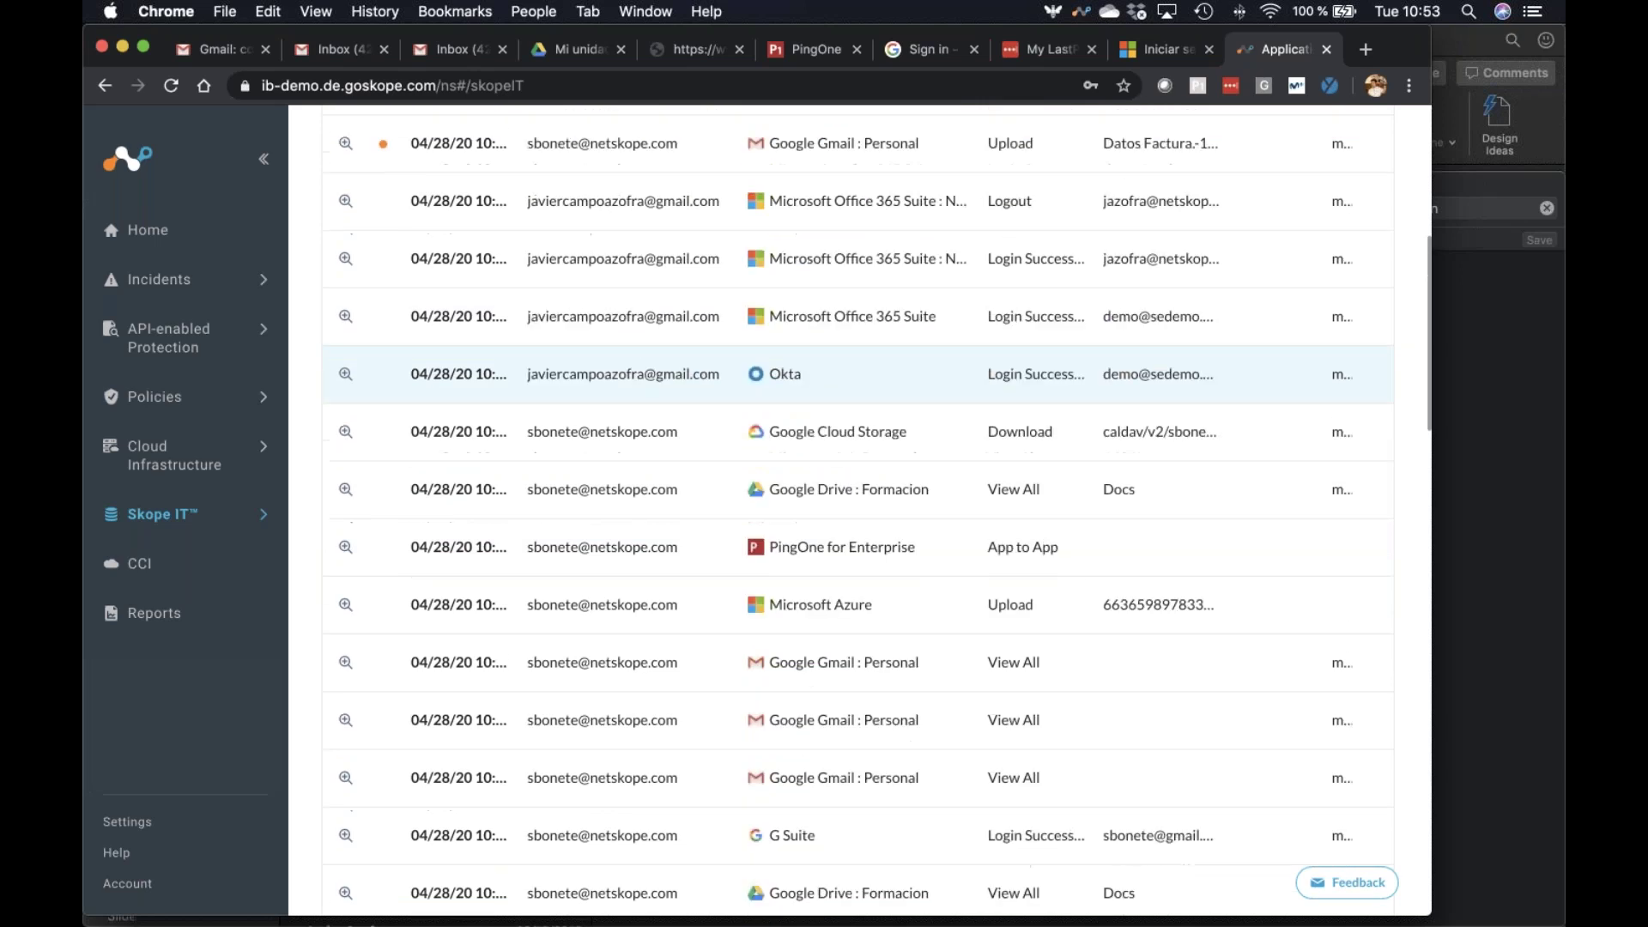
pyautogui.scroll(1, 860, 360)
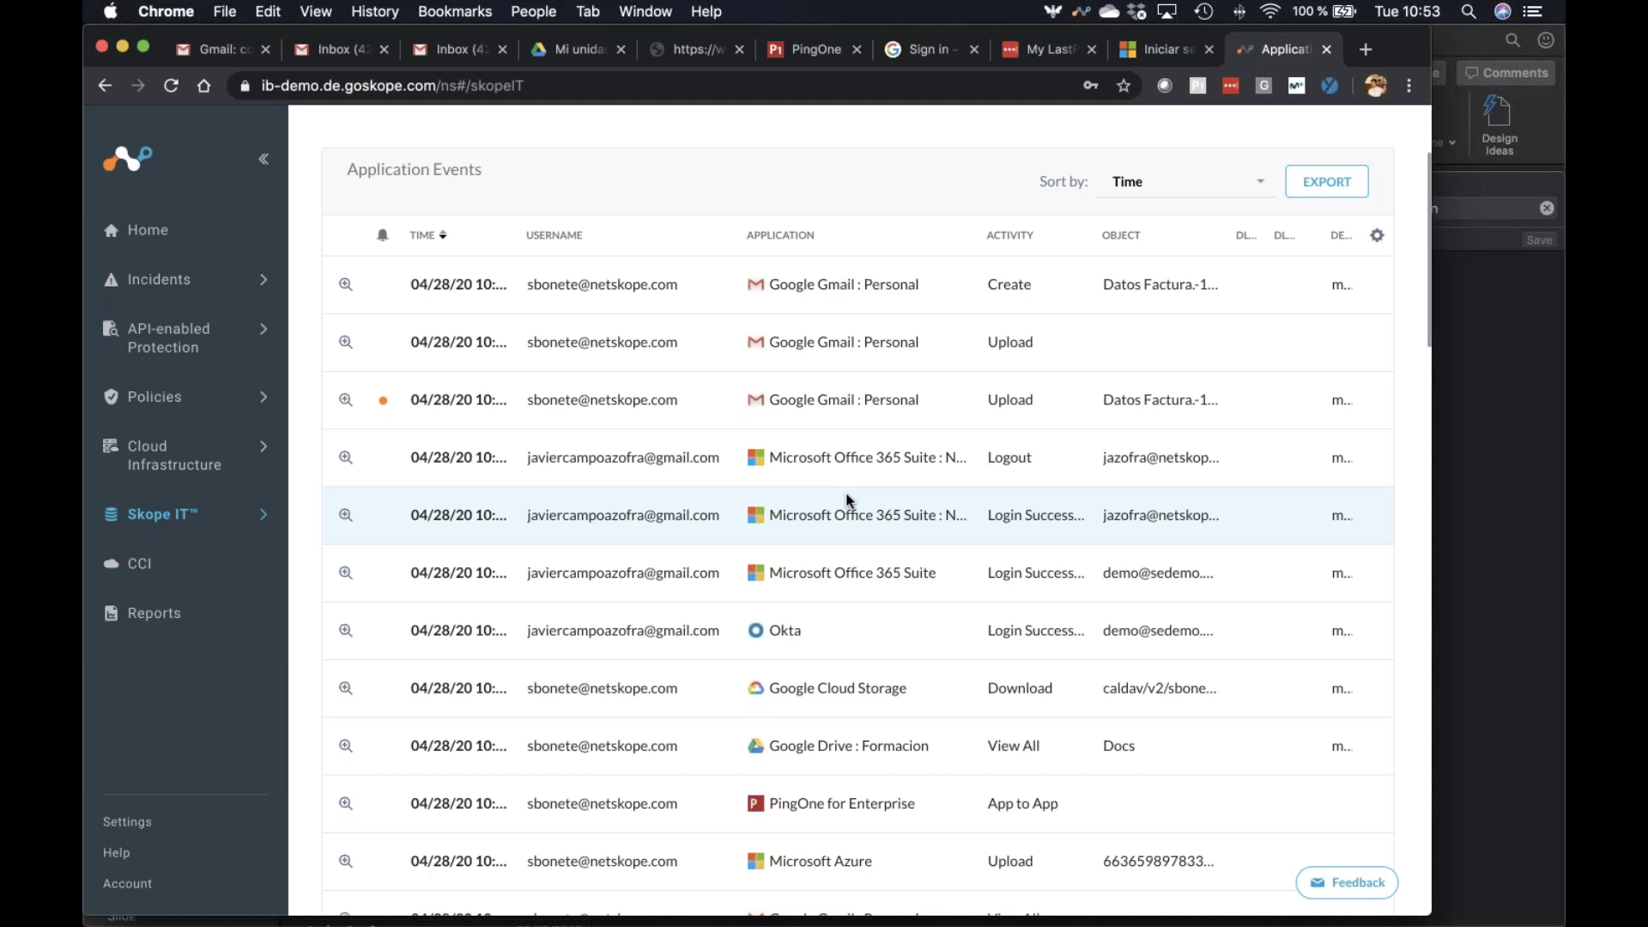
pyautogui.click(171, 286)
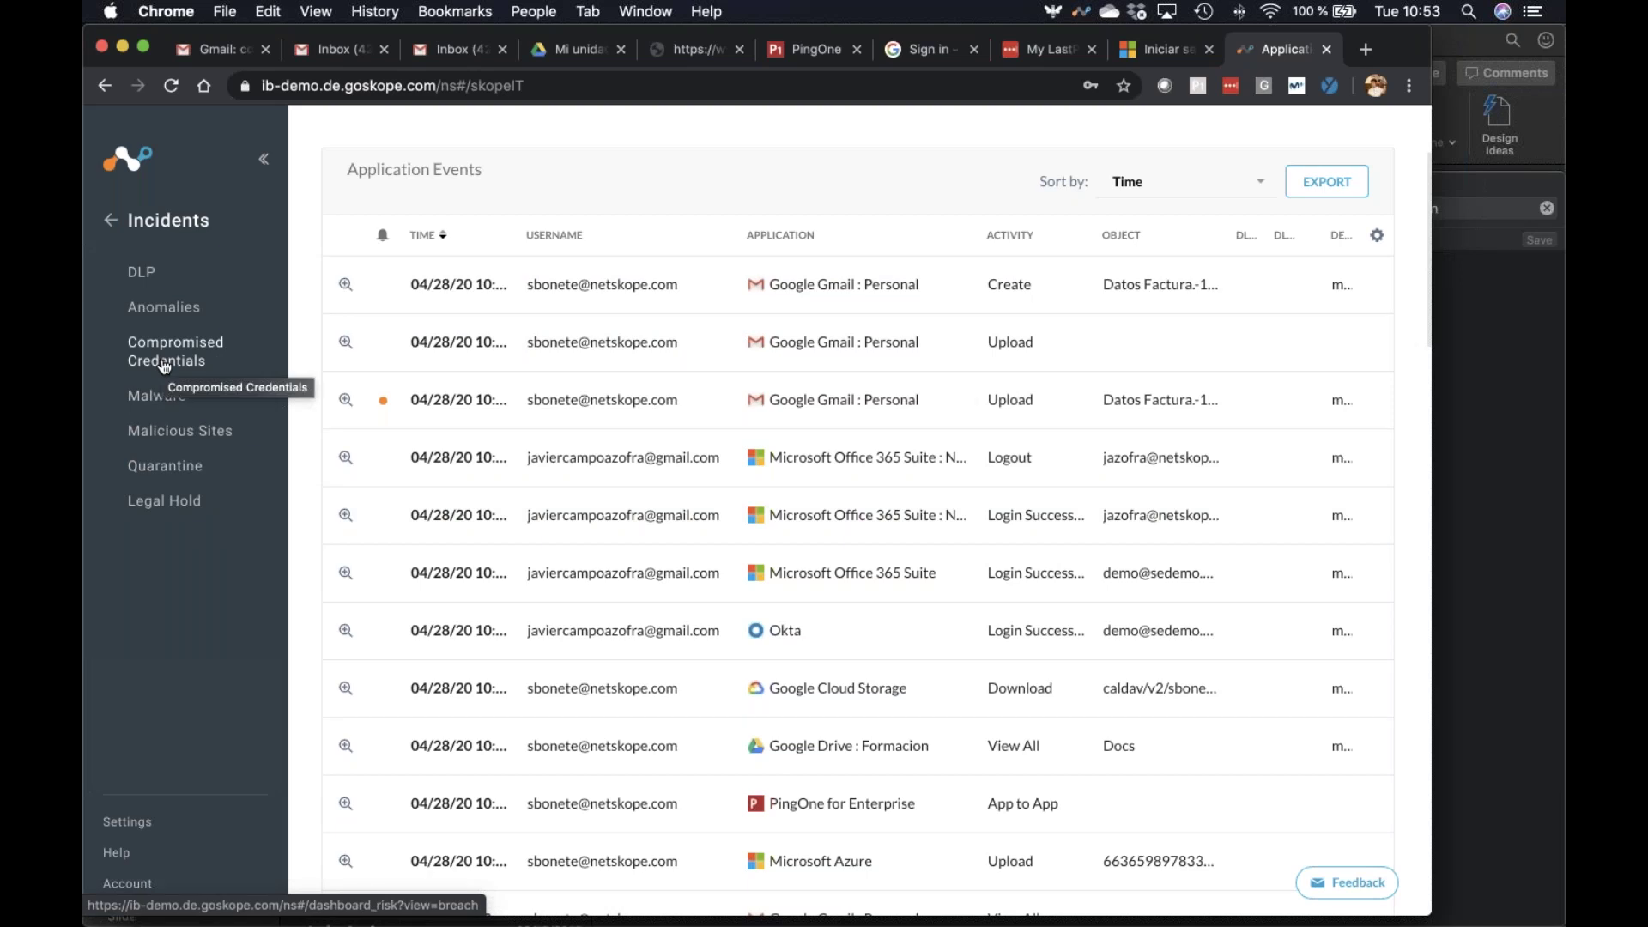
# Open Incidents > Anomalies, review the CONFIGURE profiles, and return to the 0-anomaly SUMMARY
pyautogui.click(176, 311)
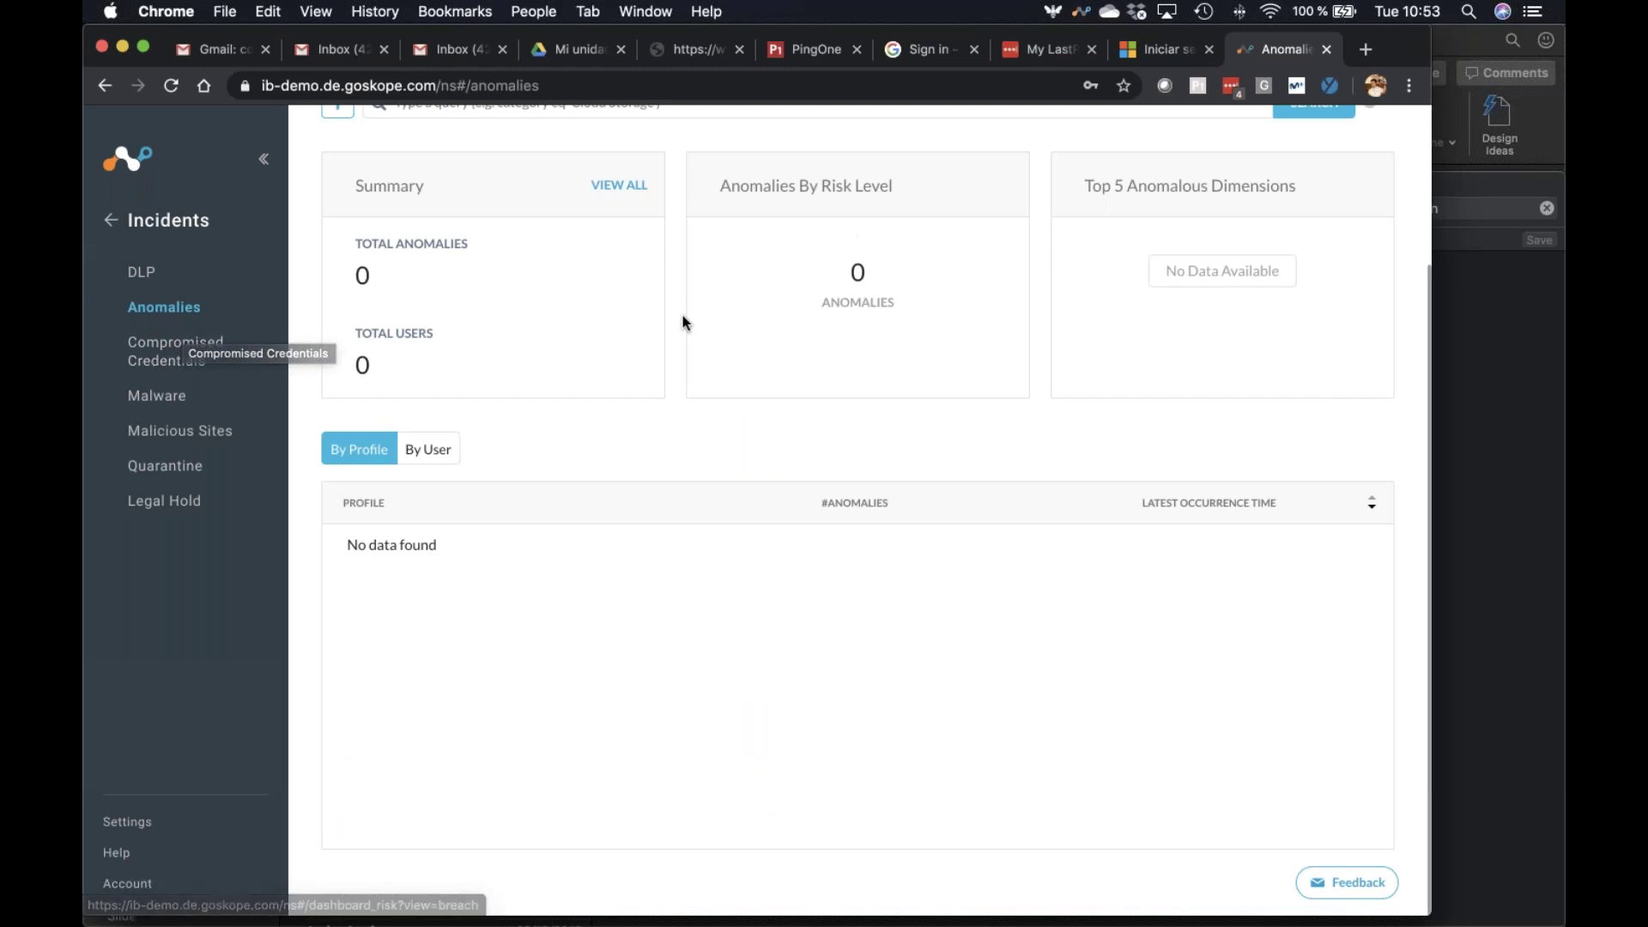
pyautogui.scroll(3, 682, 318)
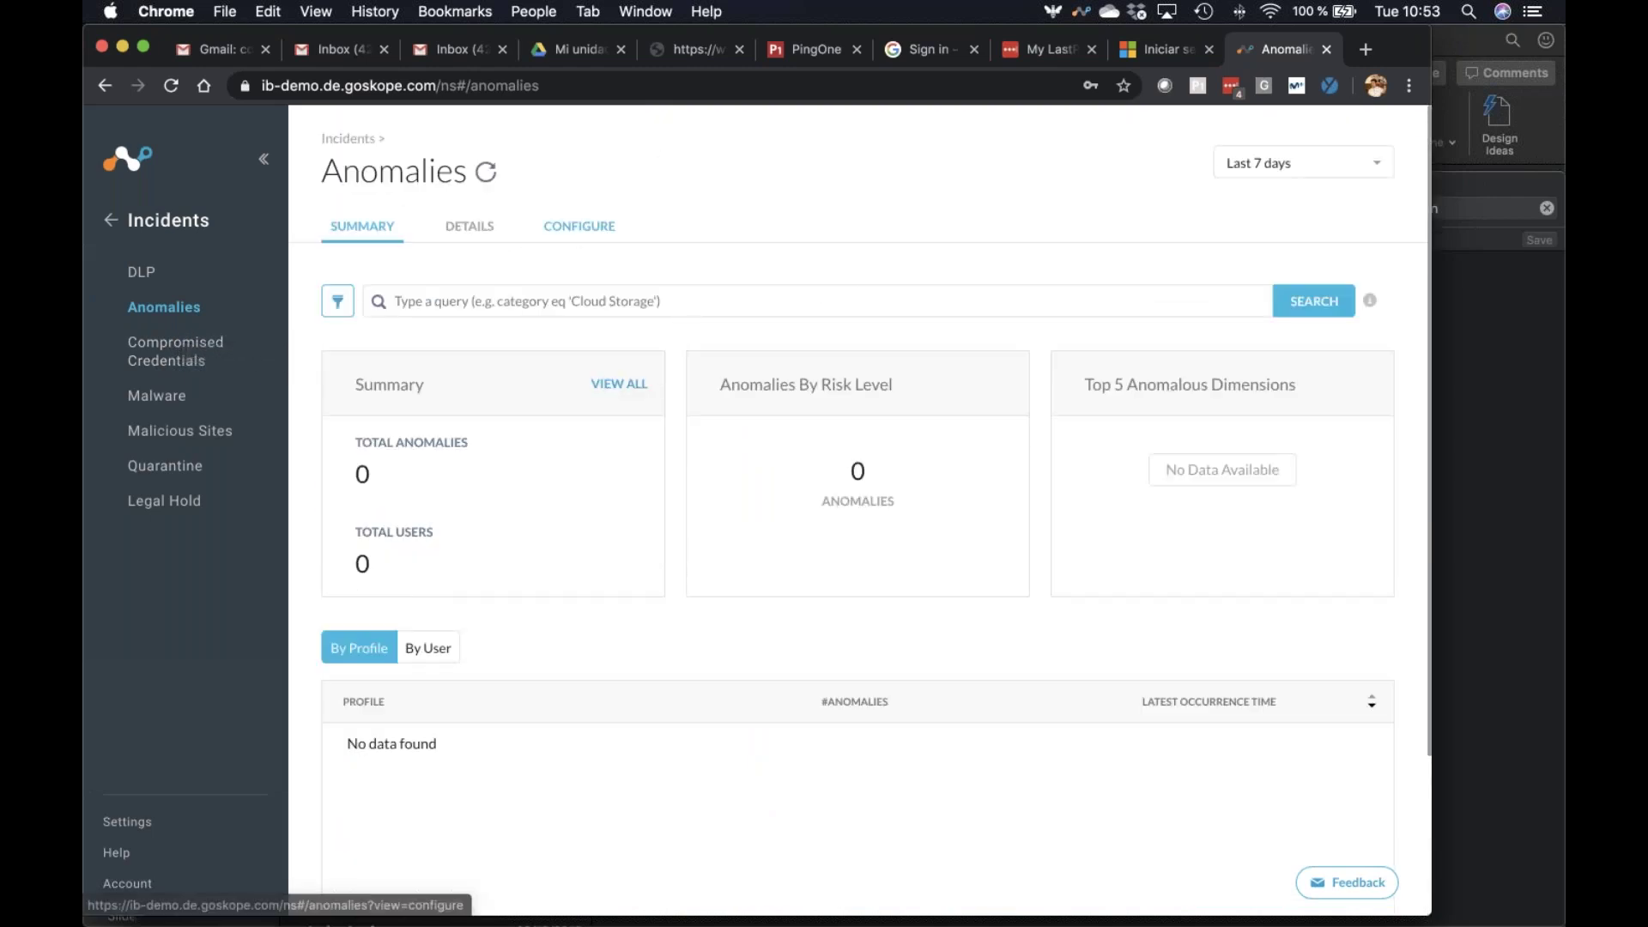
pyautogui.click(579, 226)
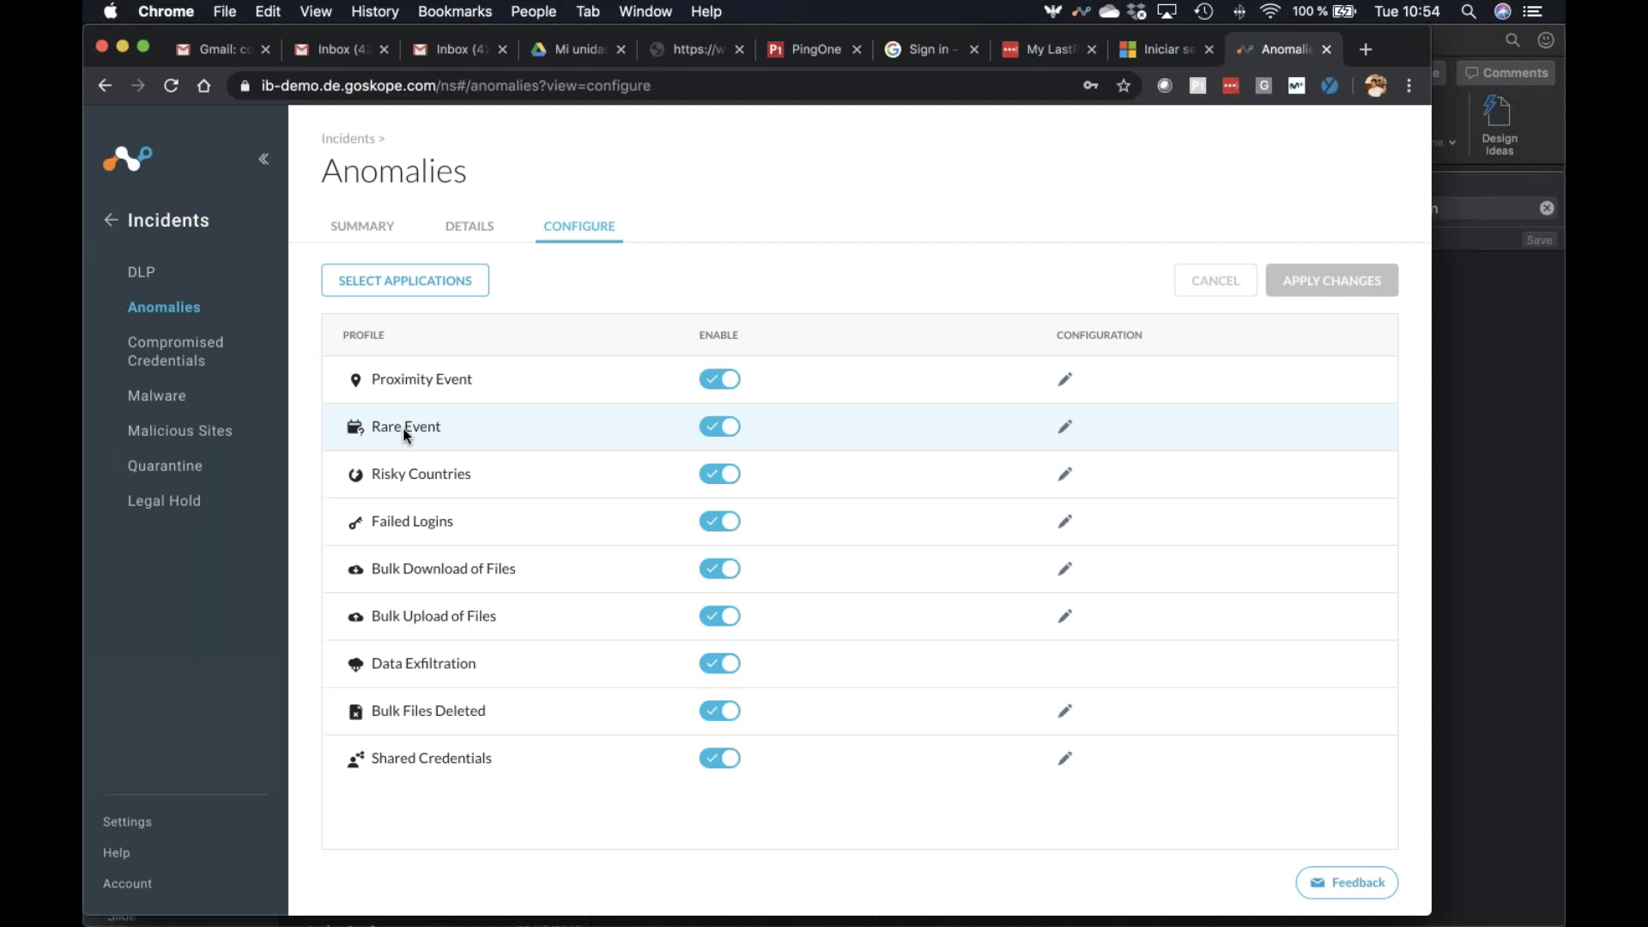
pyautogui.click(369, 227)
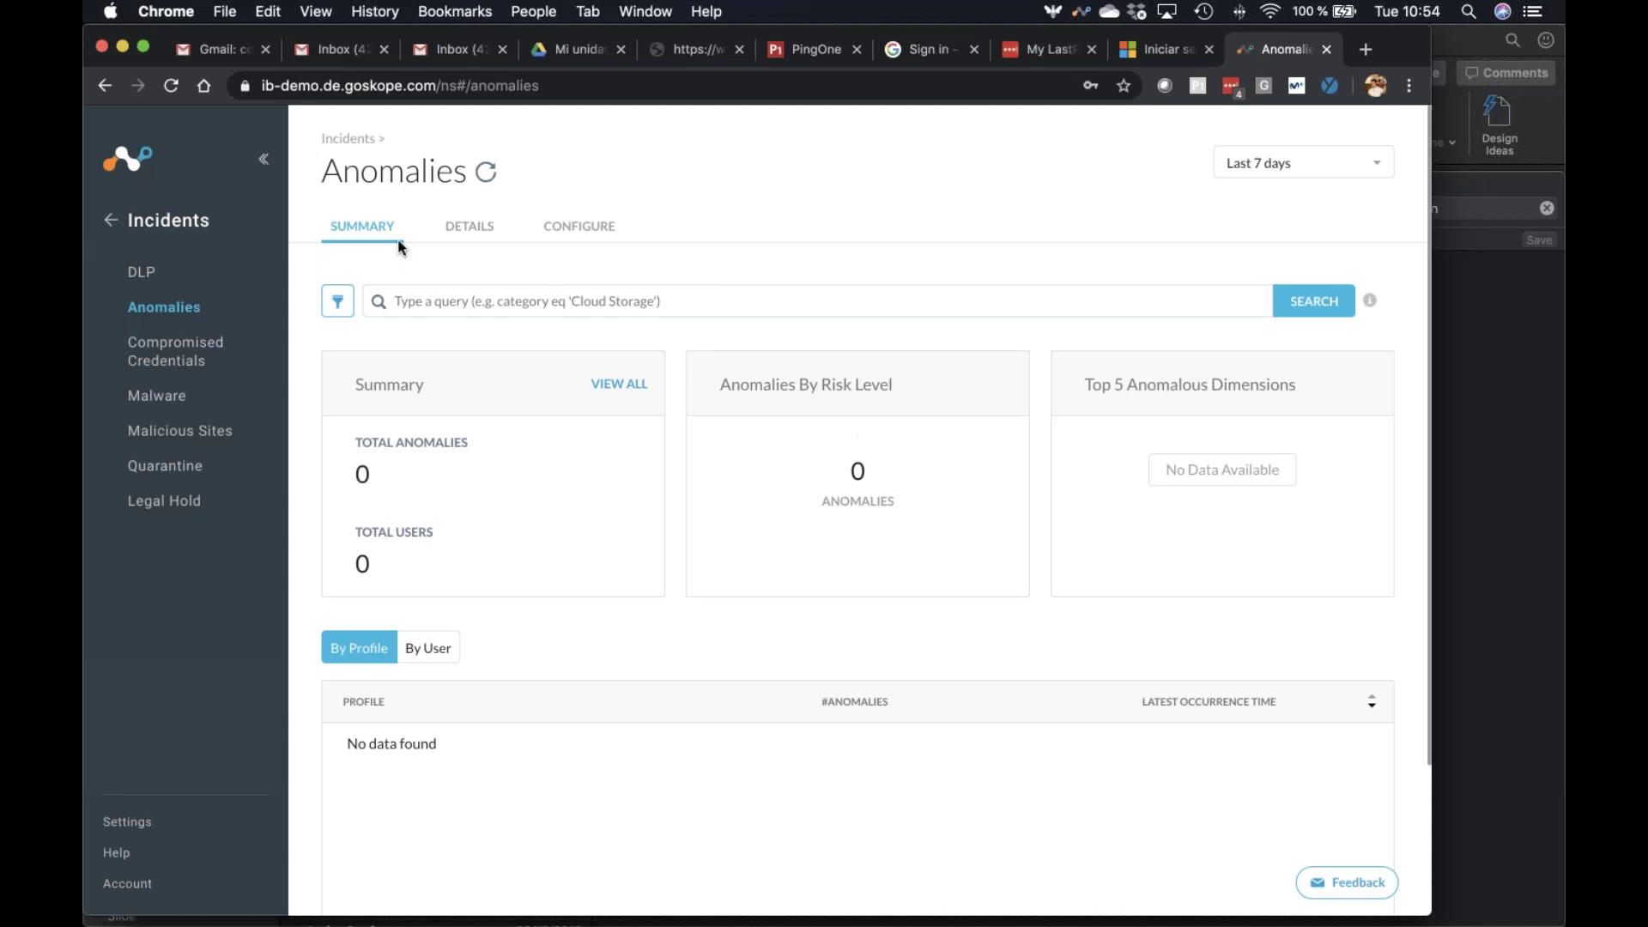
# Navigate back to Skope IT > Application Events, then switch to the Microsoft sign-in tab
pyautogui.click(112, 229)
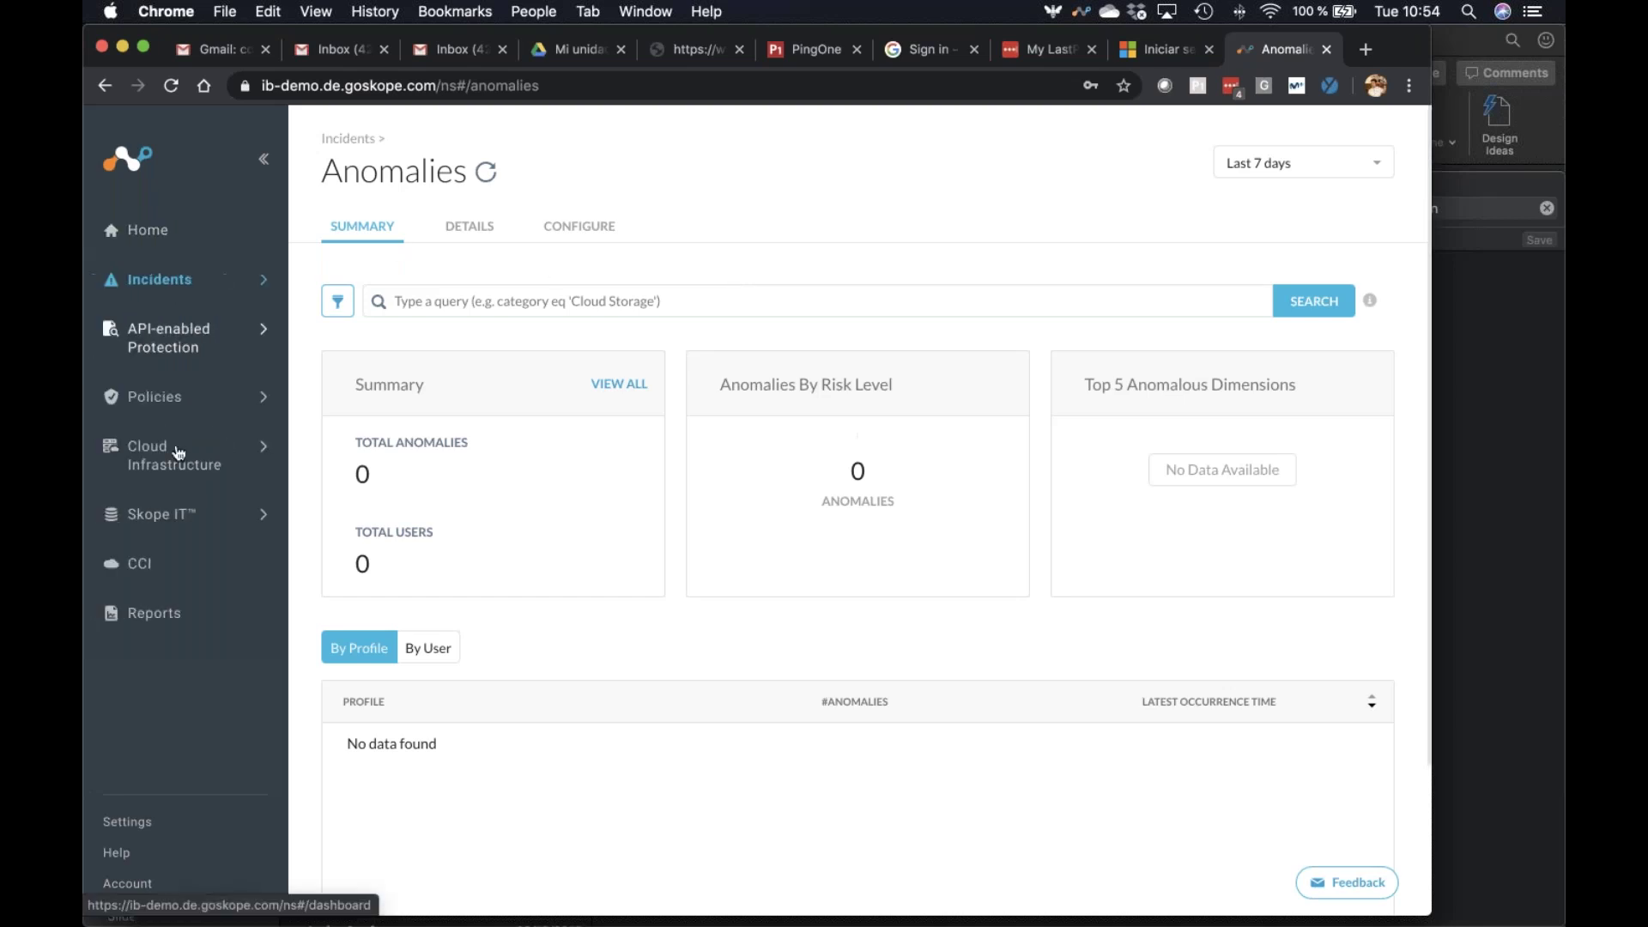
pyautogui.click(142, 515)
pyautogui.click(214, 421)
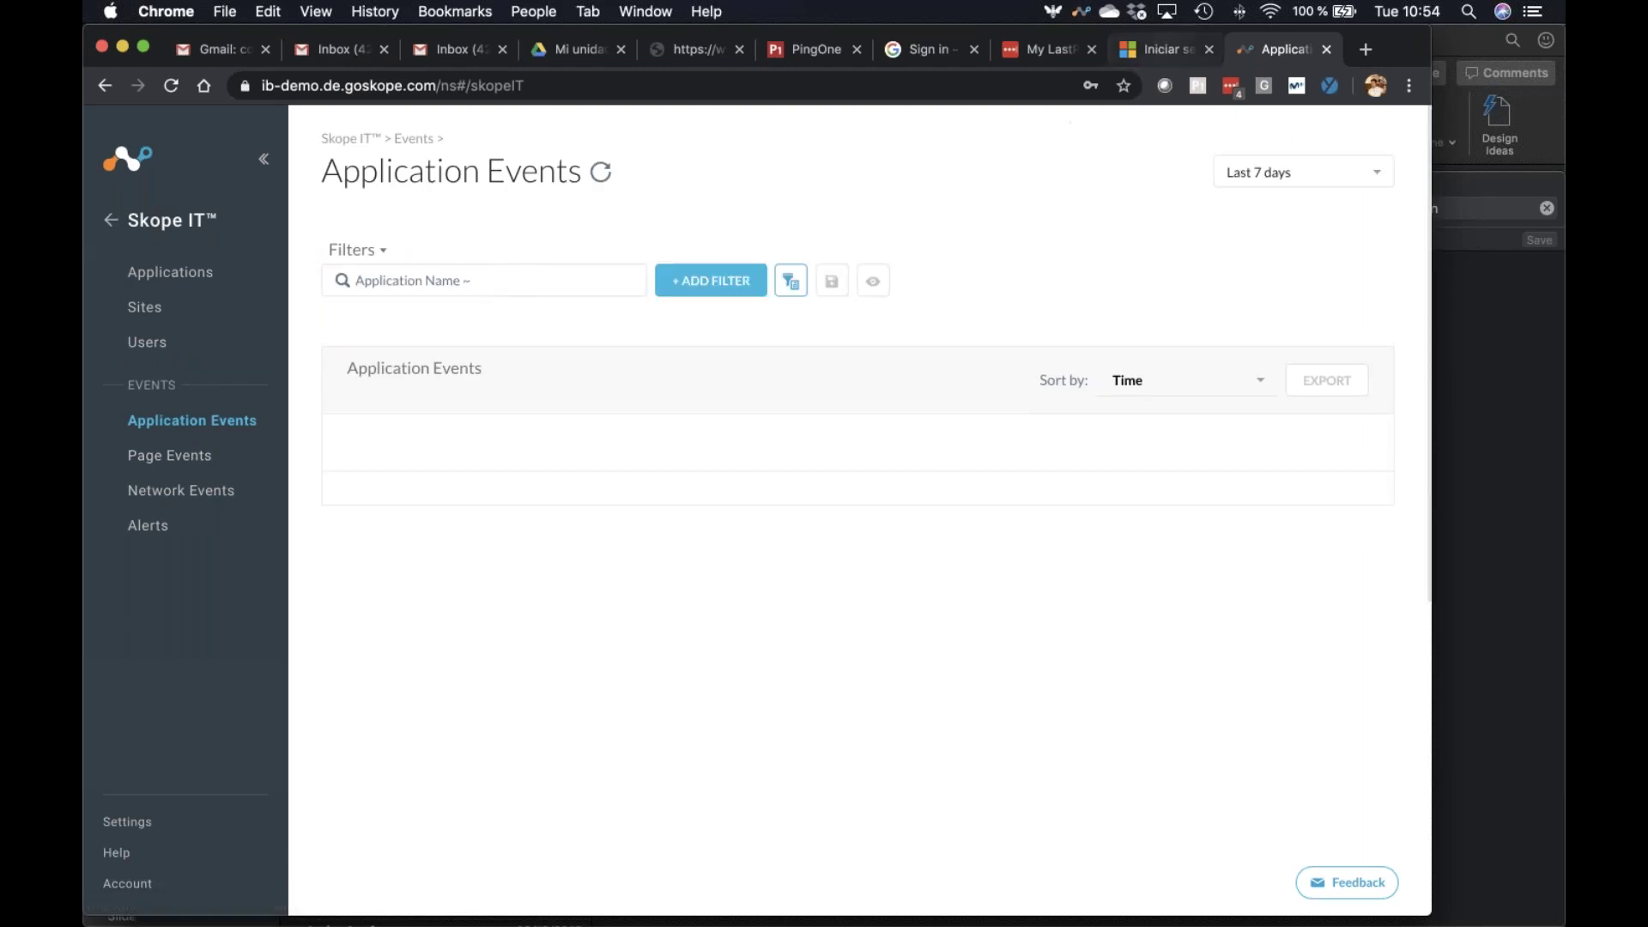
pyautogui.click(1155, 50)
# Sign in with the user's personal account e-mail and password, choosing the Teams web app
pyautogui.click(919, 484)
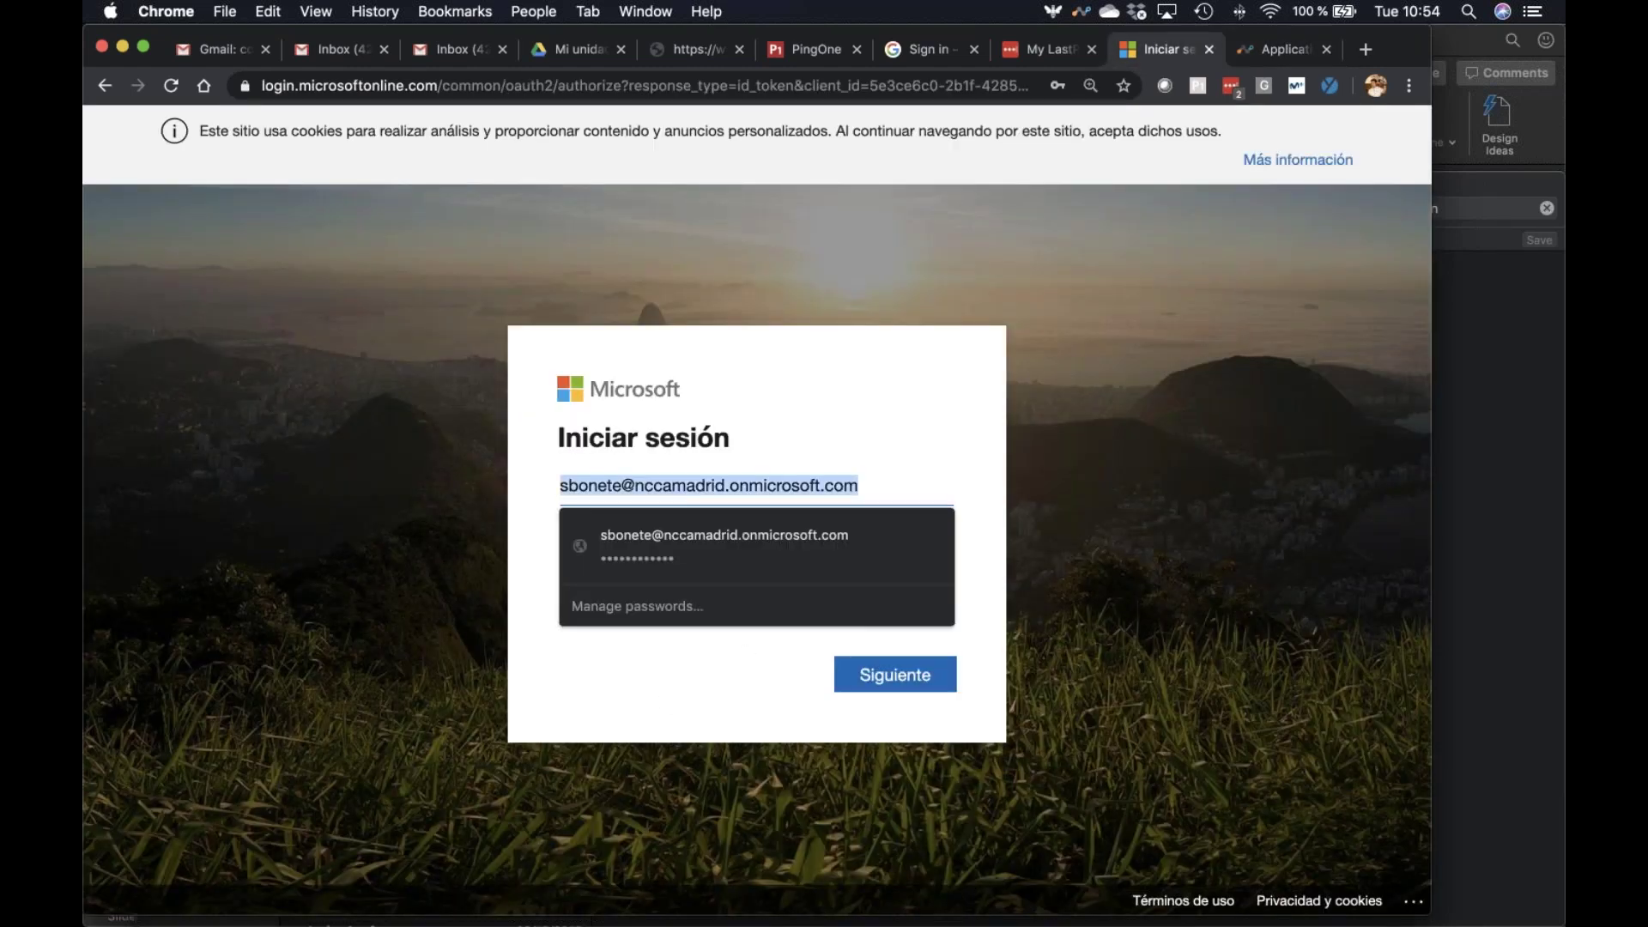
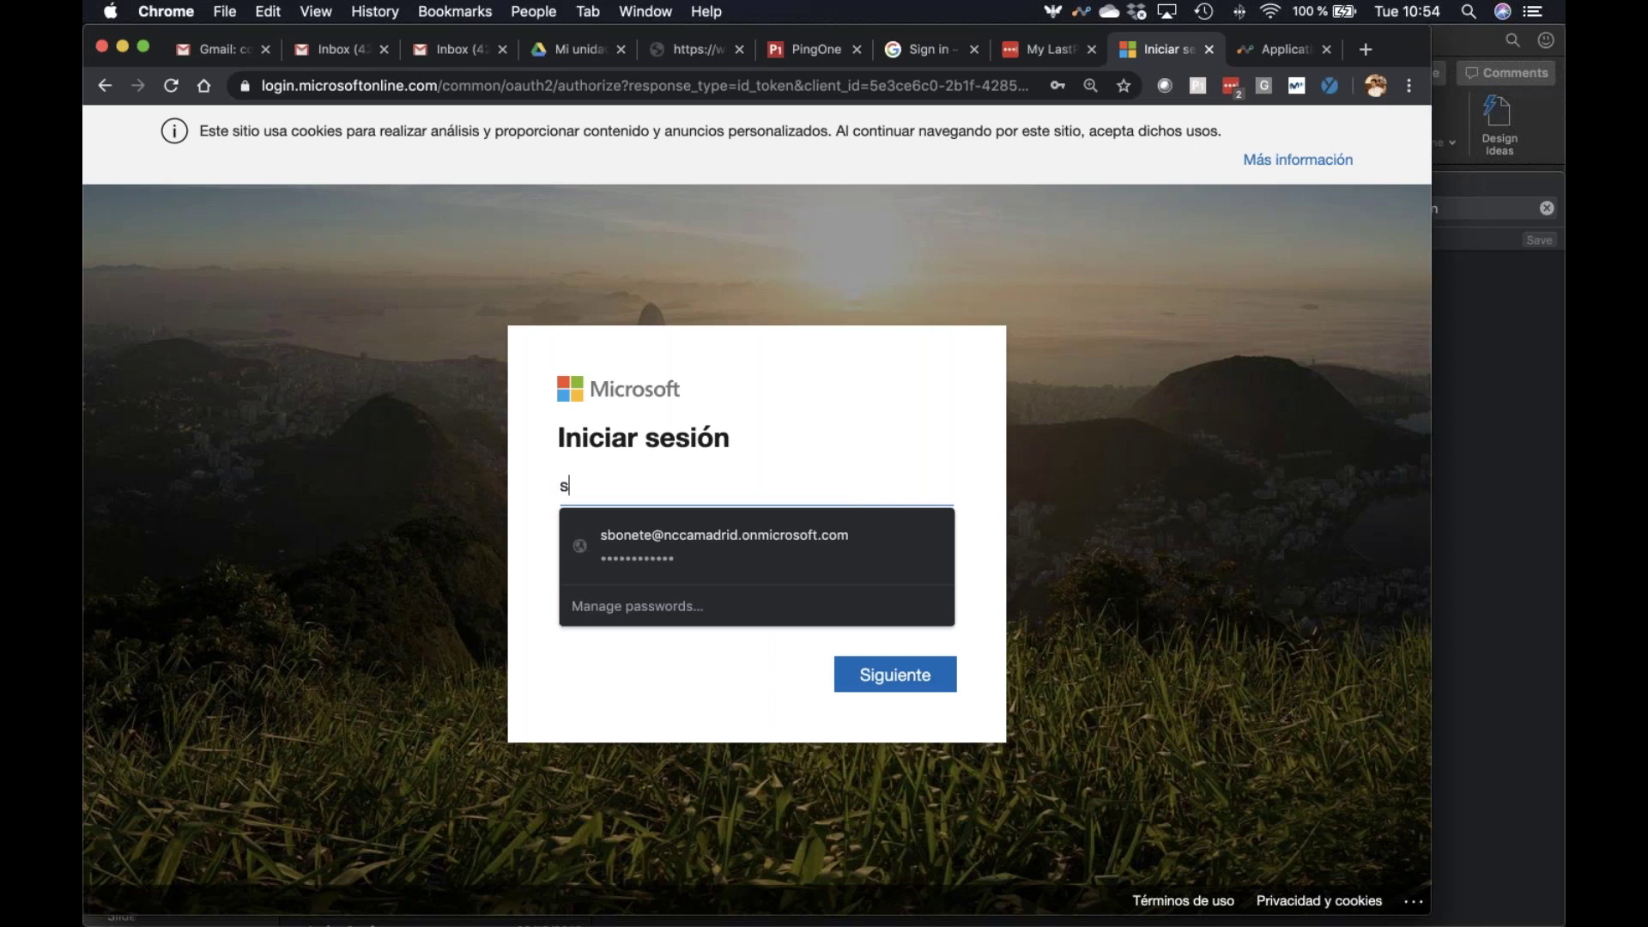
pyautogui.press('Return')
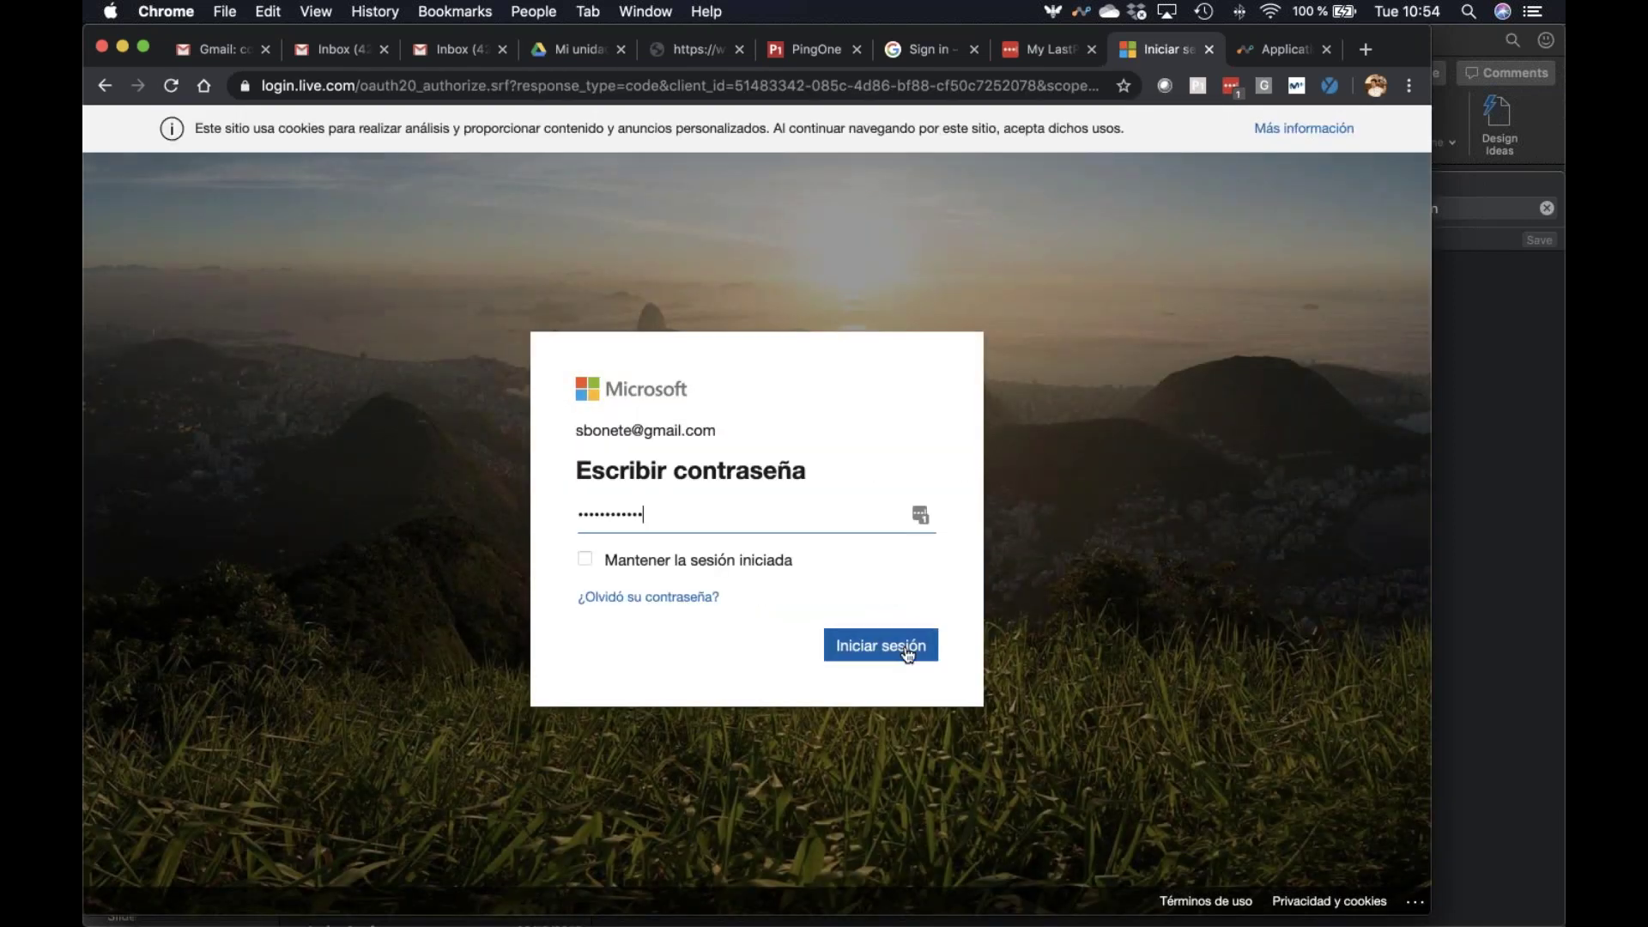
pyautogui.click(908, 650)
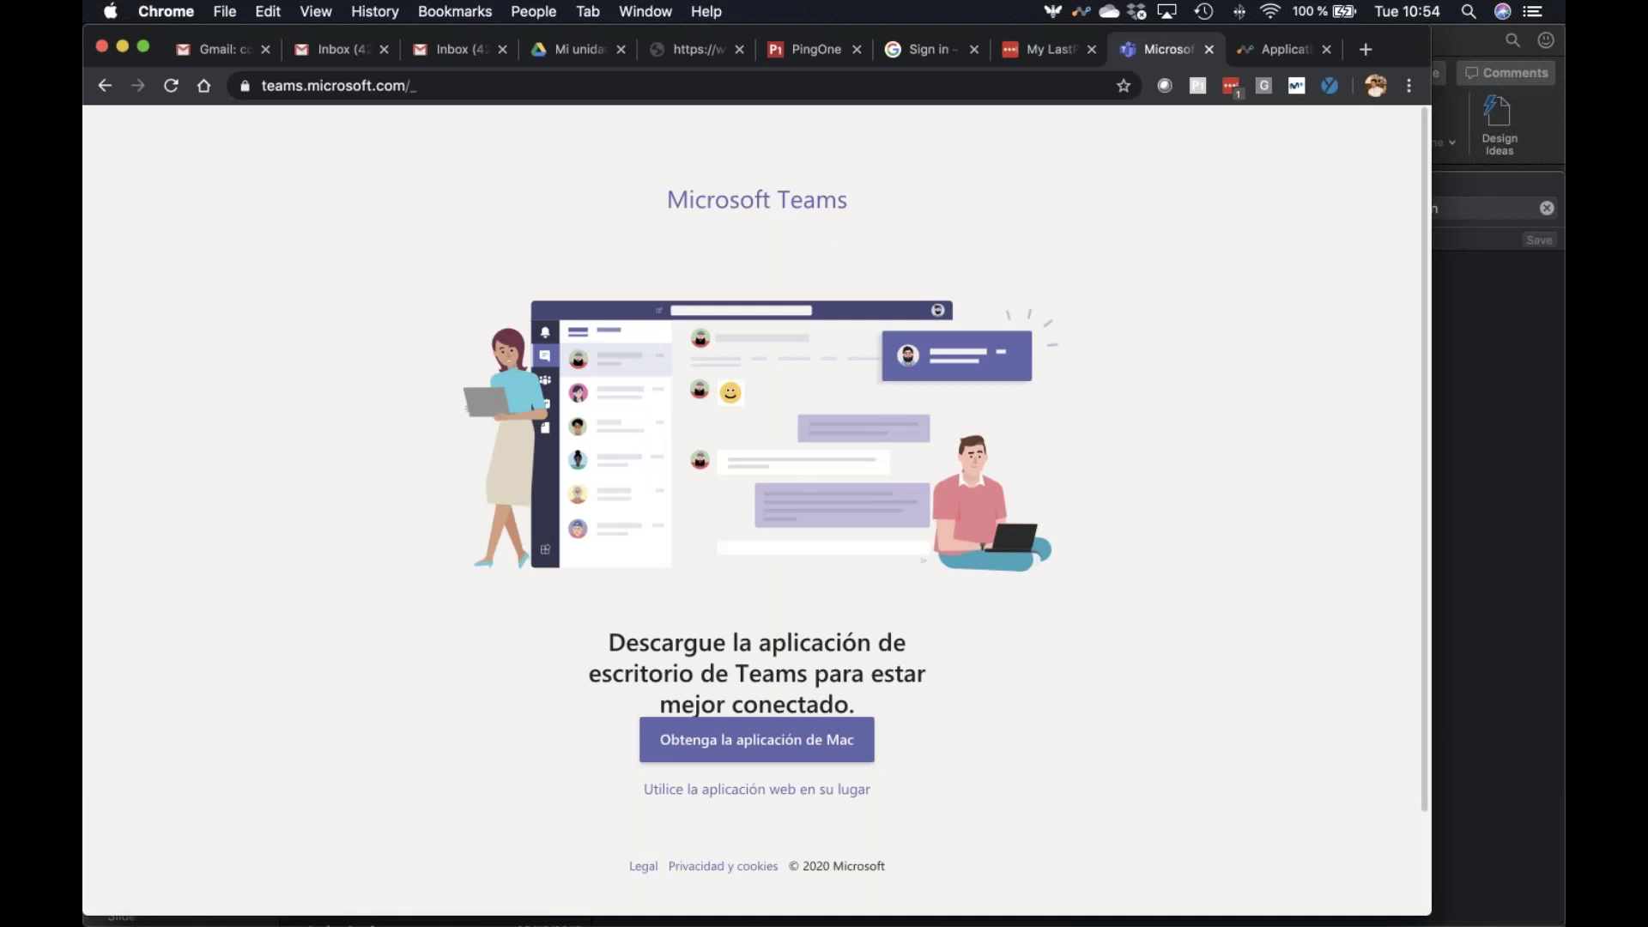
pyautogui.click(742, 790)
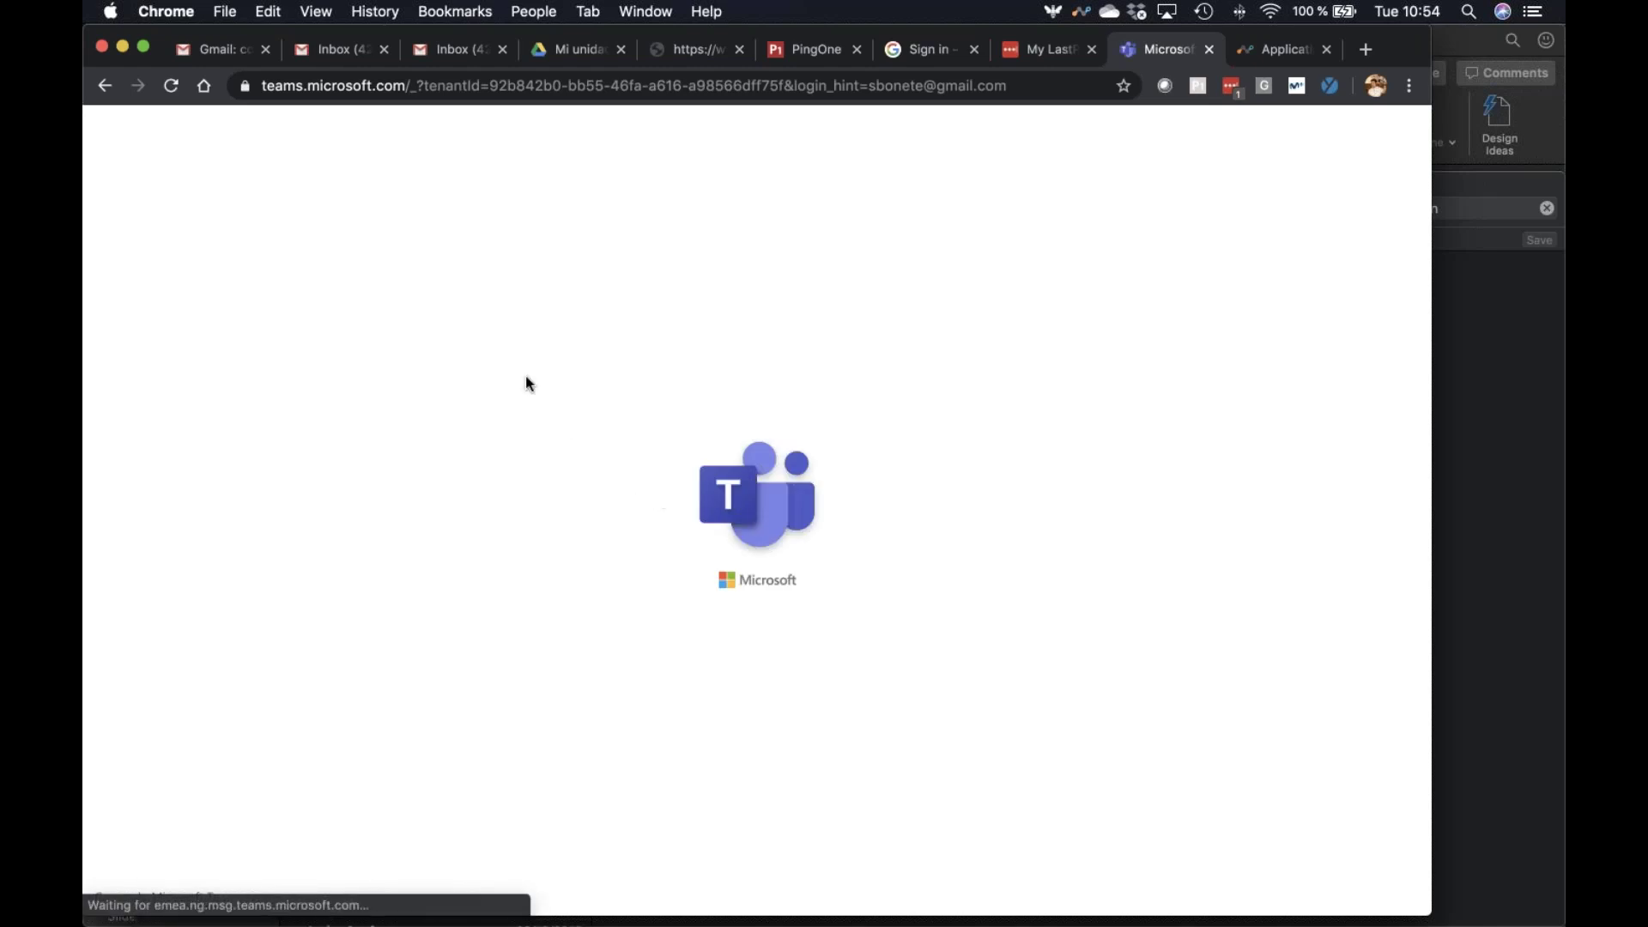
pyautogui.click(245, 86)
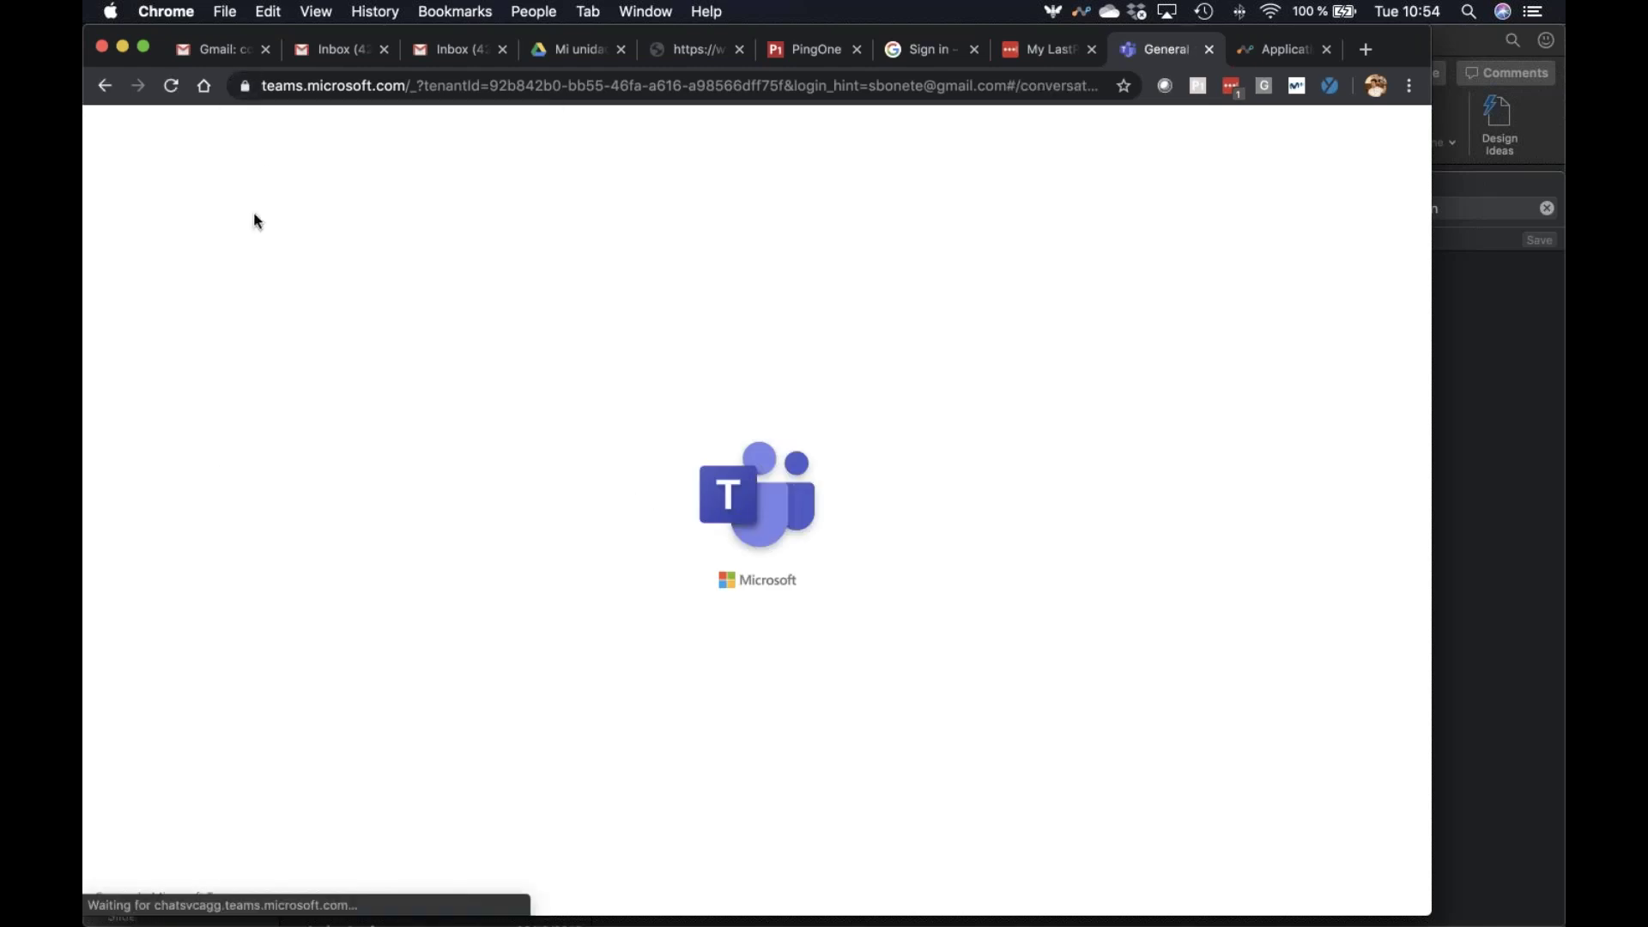
pyautogui.click(245, 86)
# Inspect the Teams certificate chain, confirming the ca.ib-demo.de.goskope.com issuer valid to 2029
pyautogui.click(318, 347)
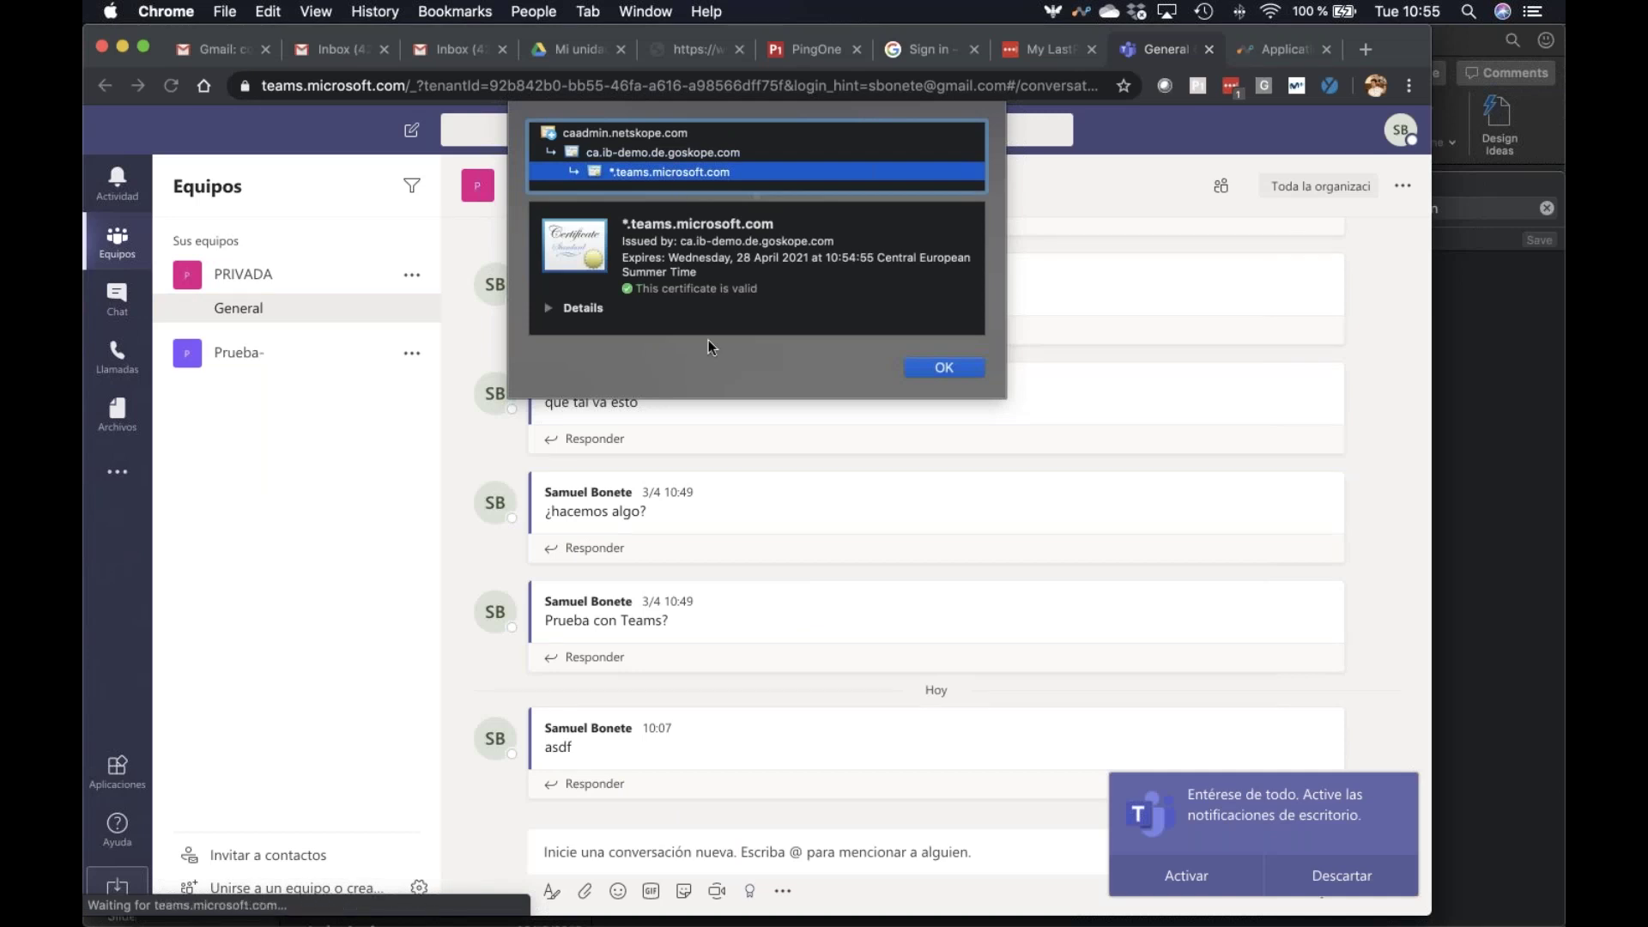
pyautogui.click(675, 154)
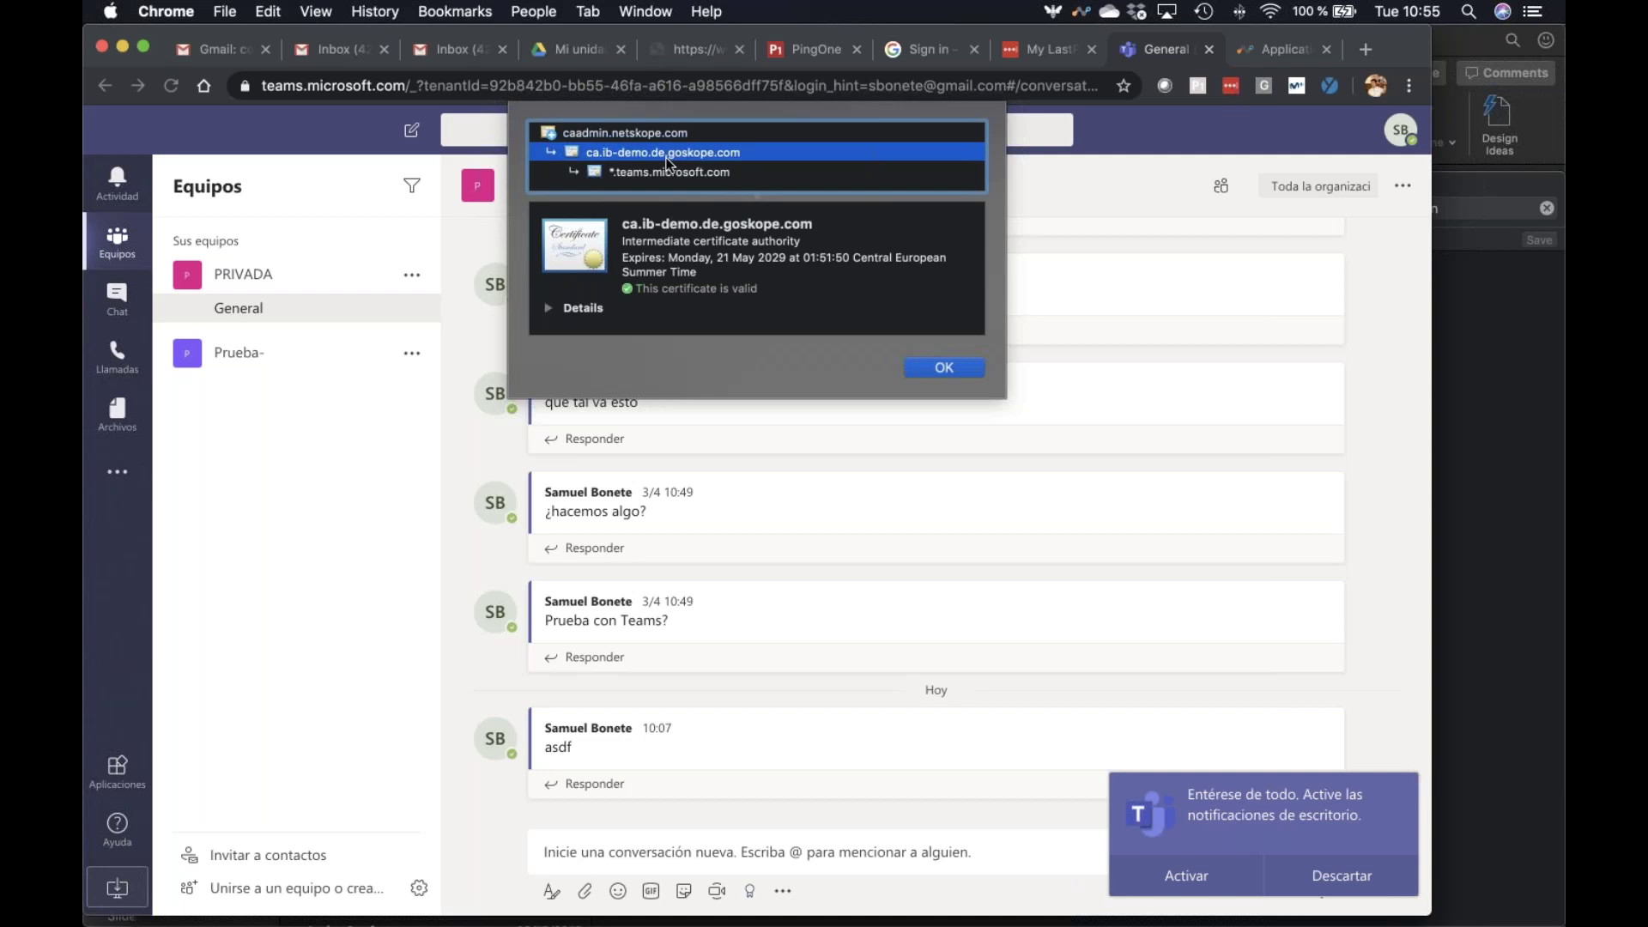
pyautogui.click(927, 370)
pyautogui.click(584, 891)
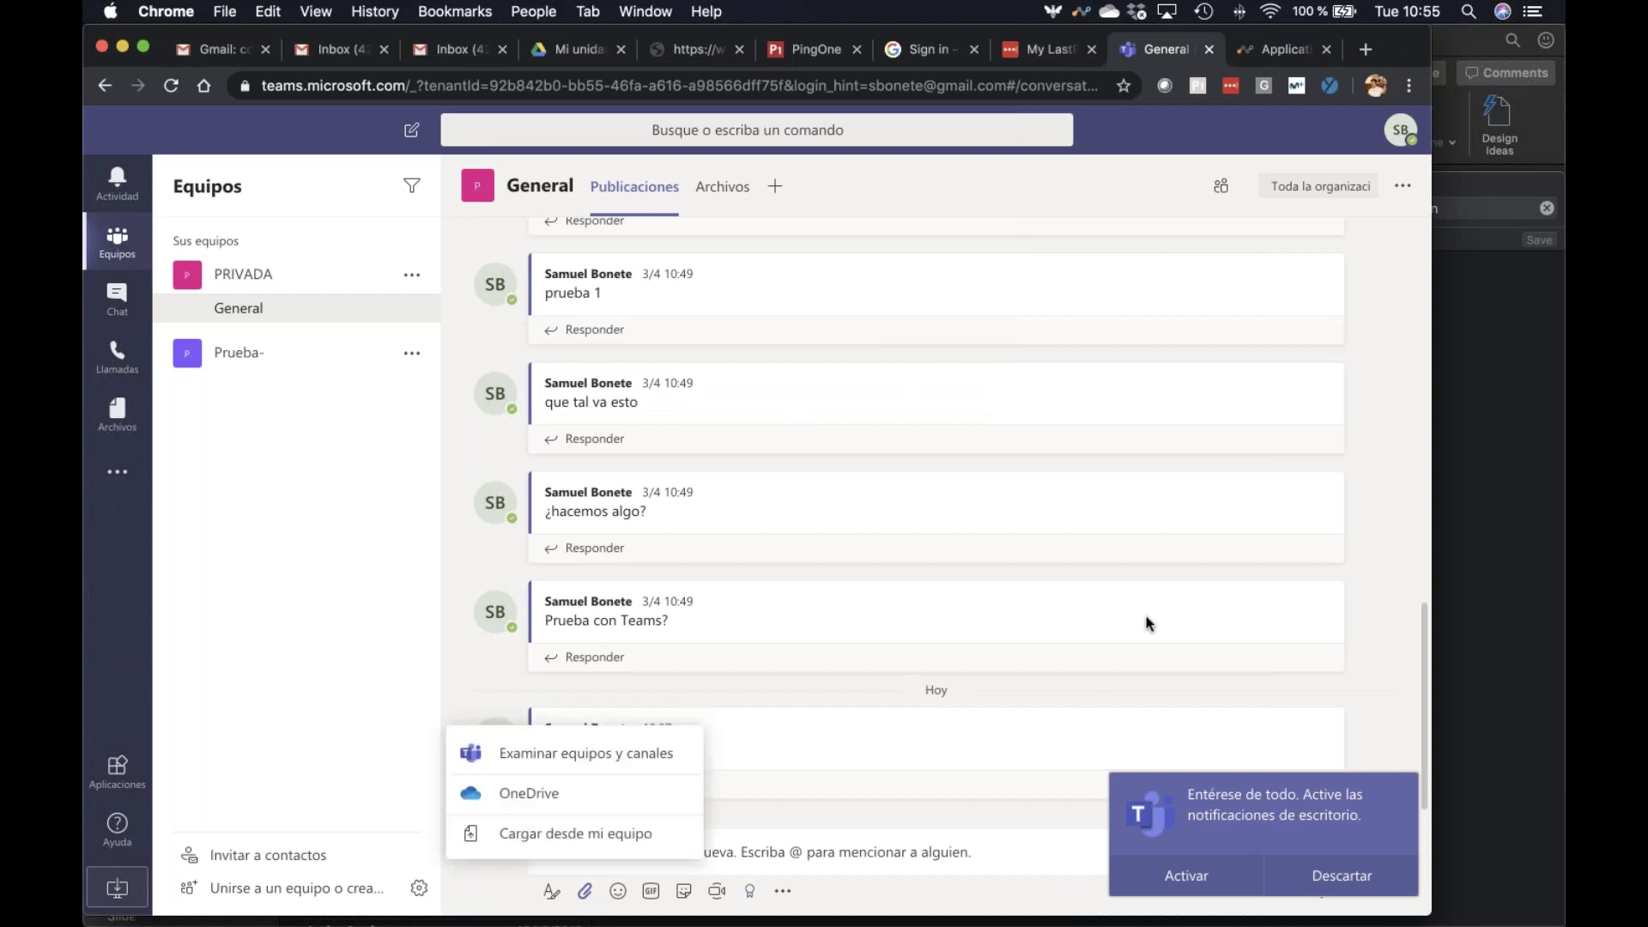
# Upload Datos Factura.-1.docx from the computer to the General channel and acknowledge Netskope's block
pyautogui.click(558, 754)
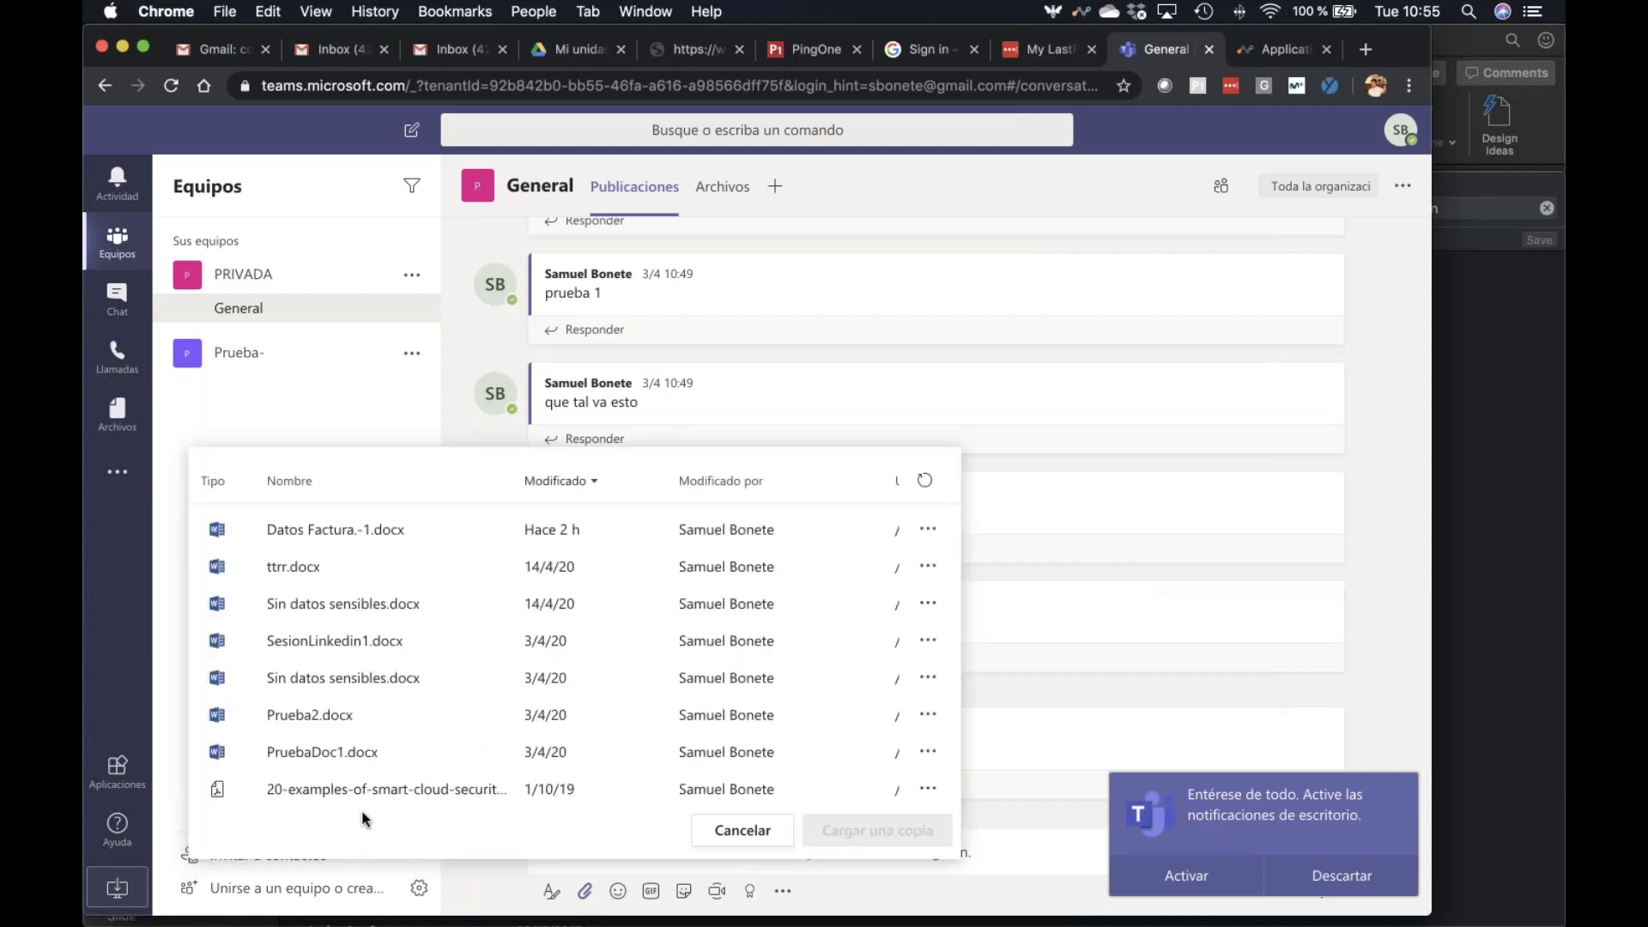
pyautogui.click(744, 830)
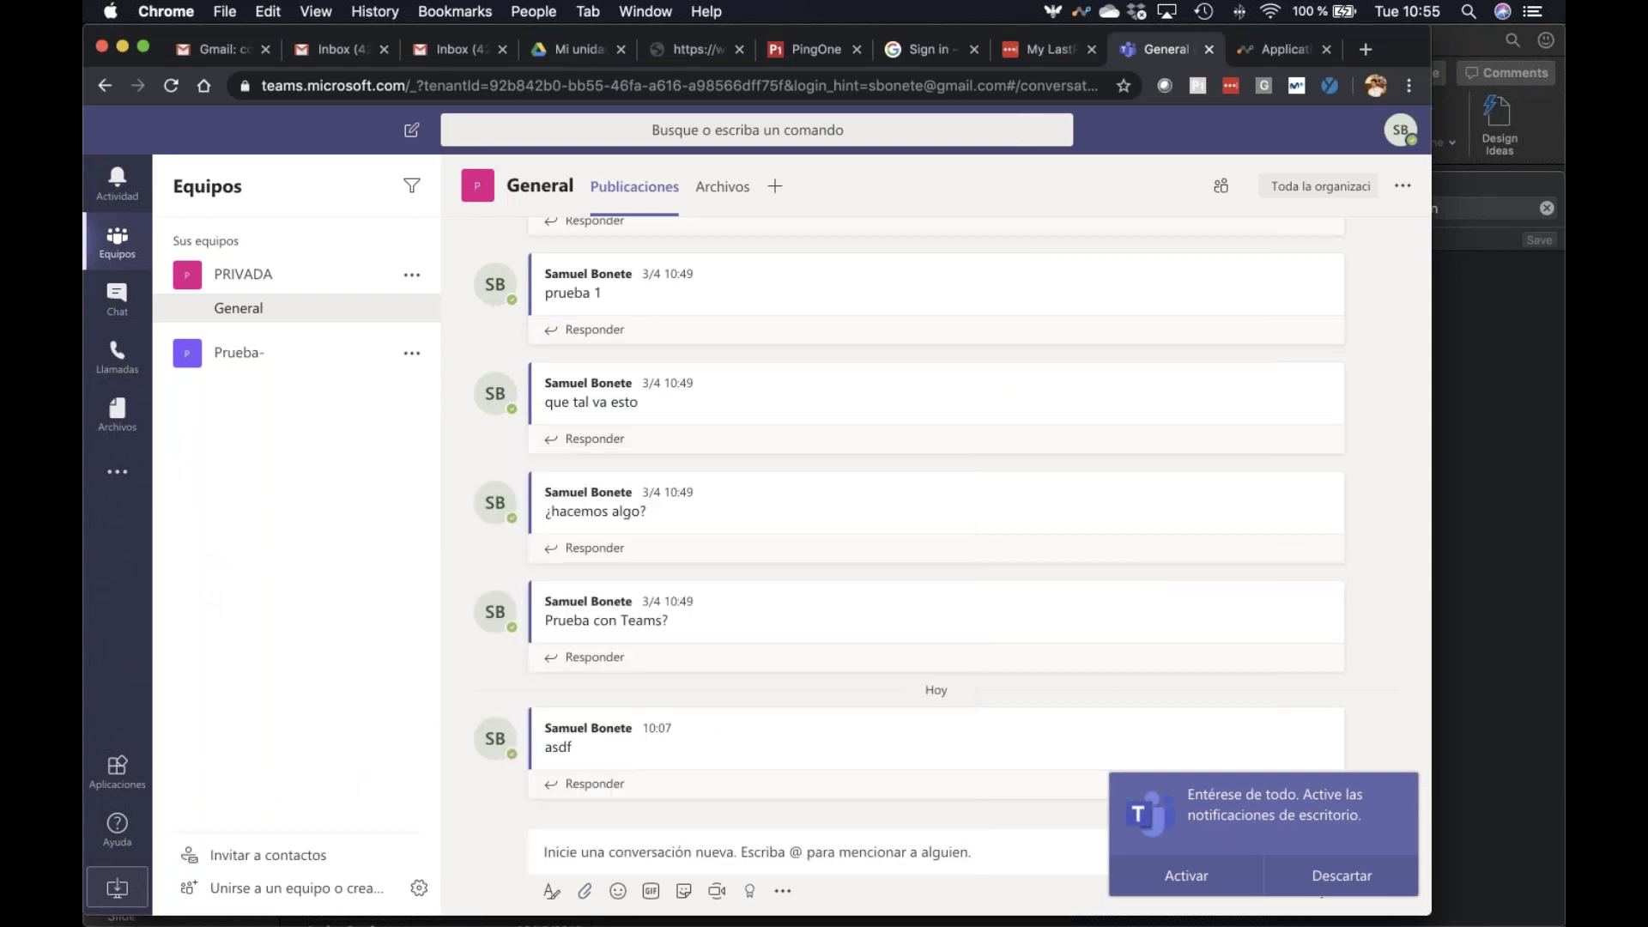
pyautogui.click(583, 893)
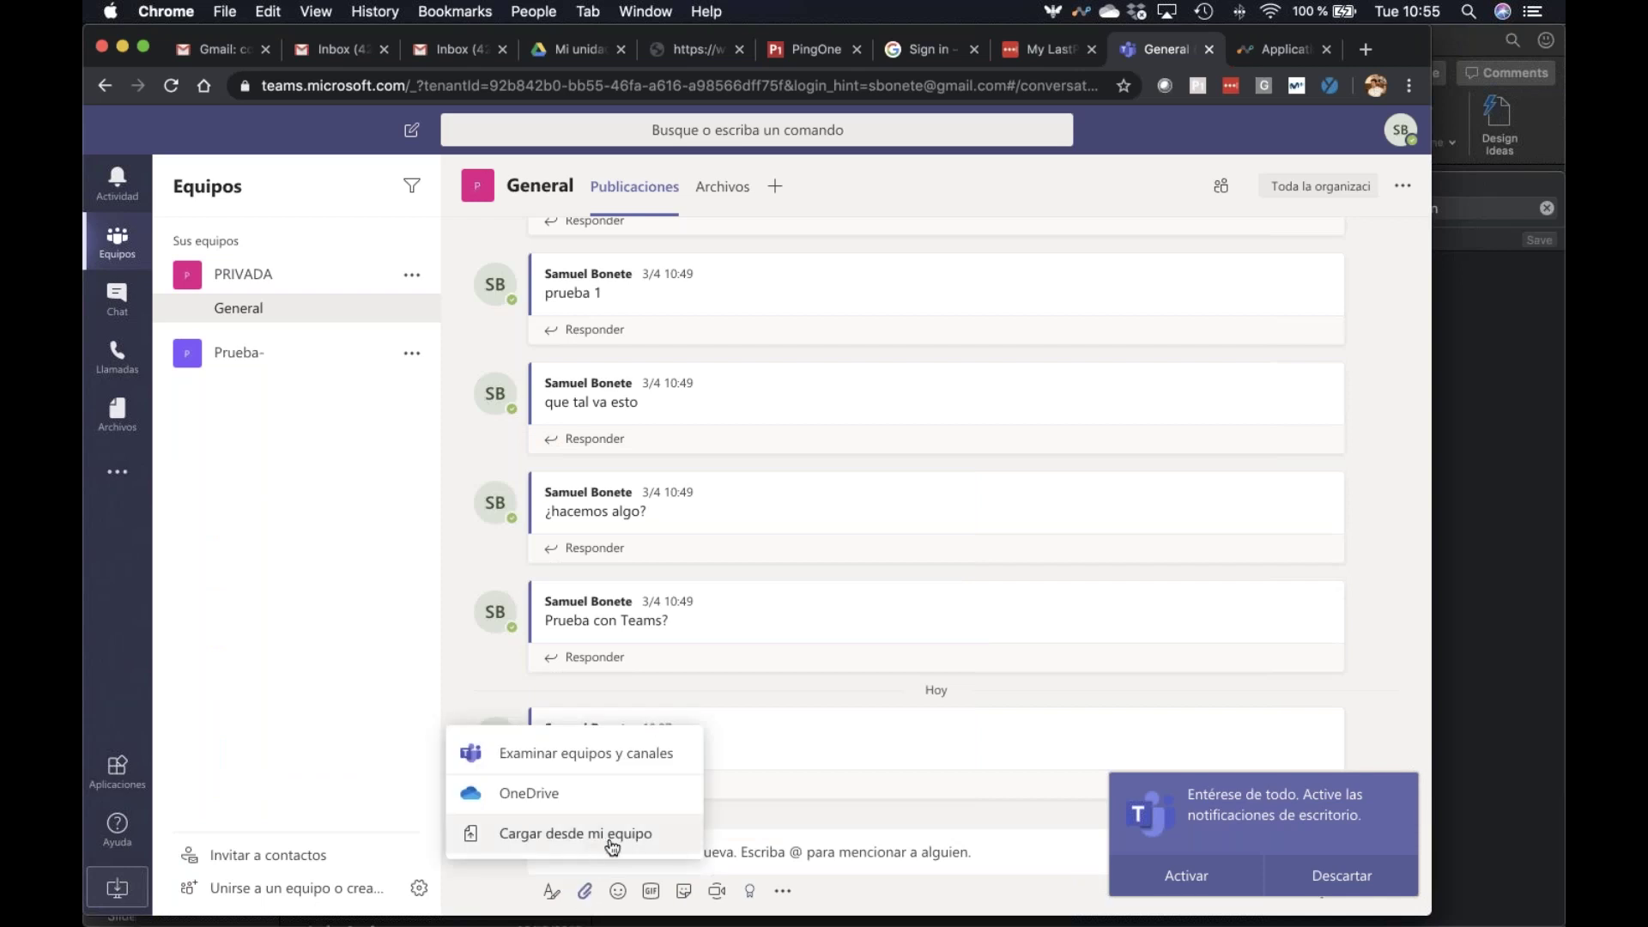
pyautogui.click(613, 841)
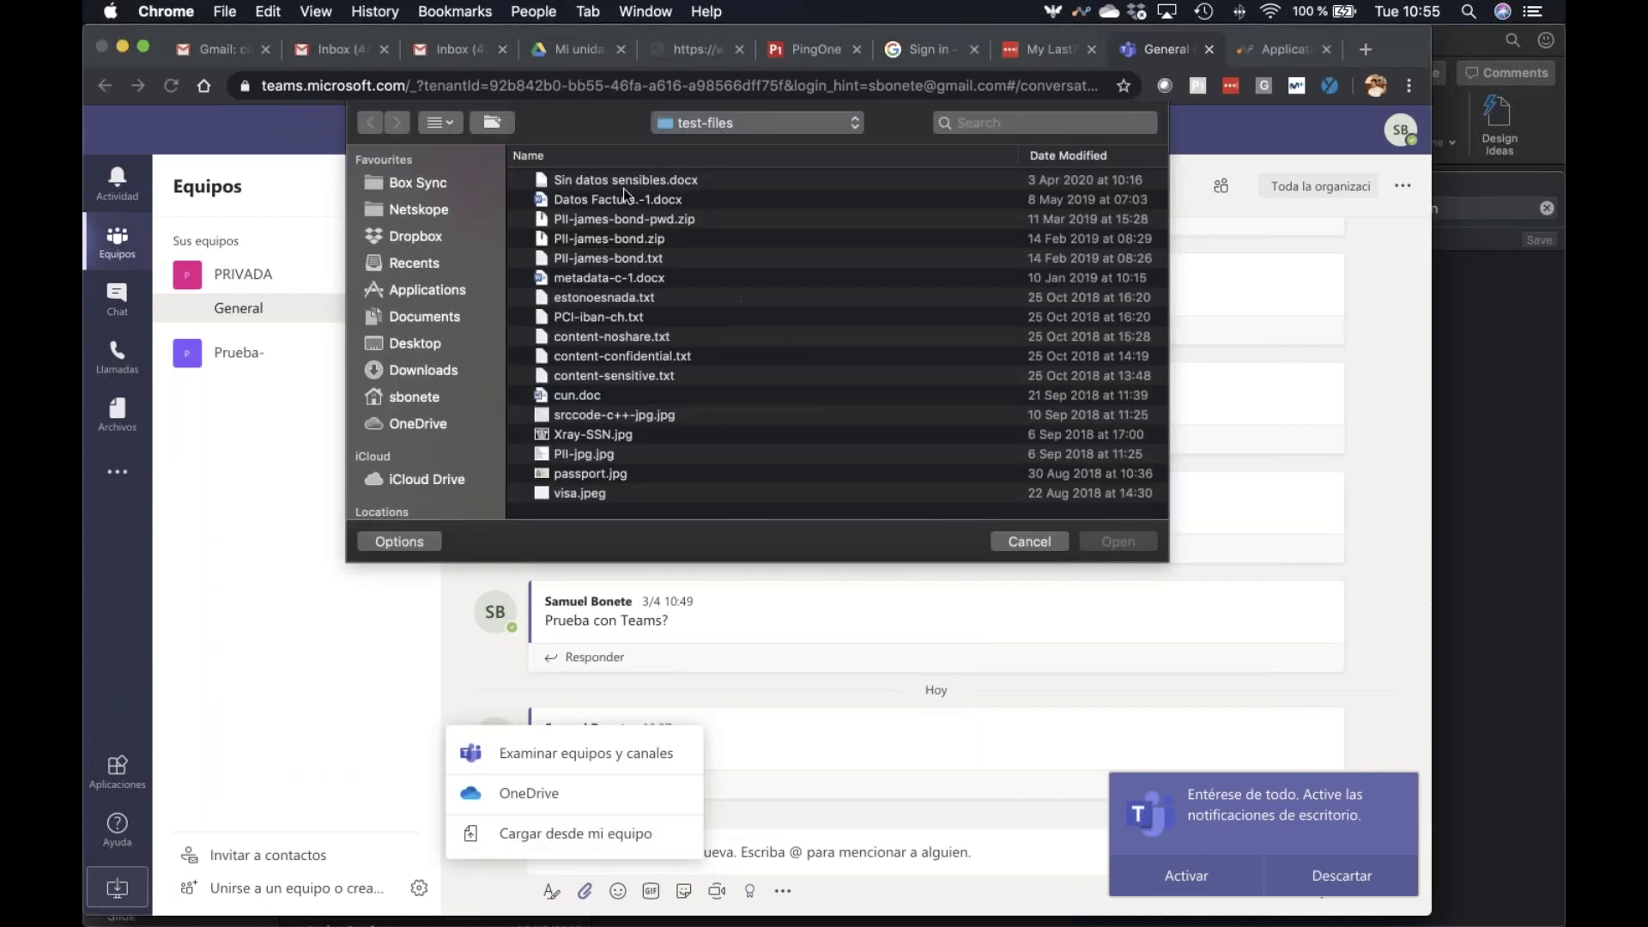
pyautogui.click(618, 200)
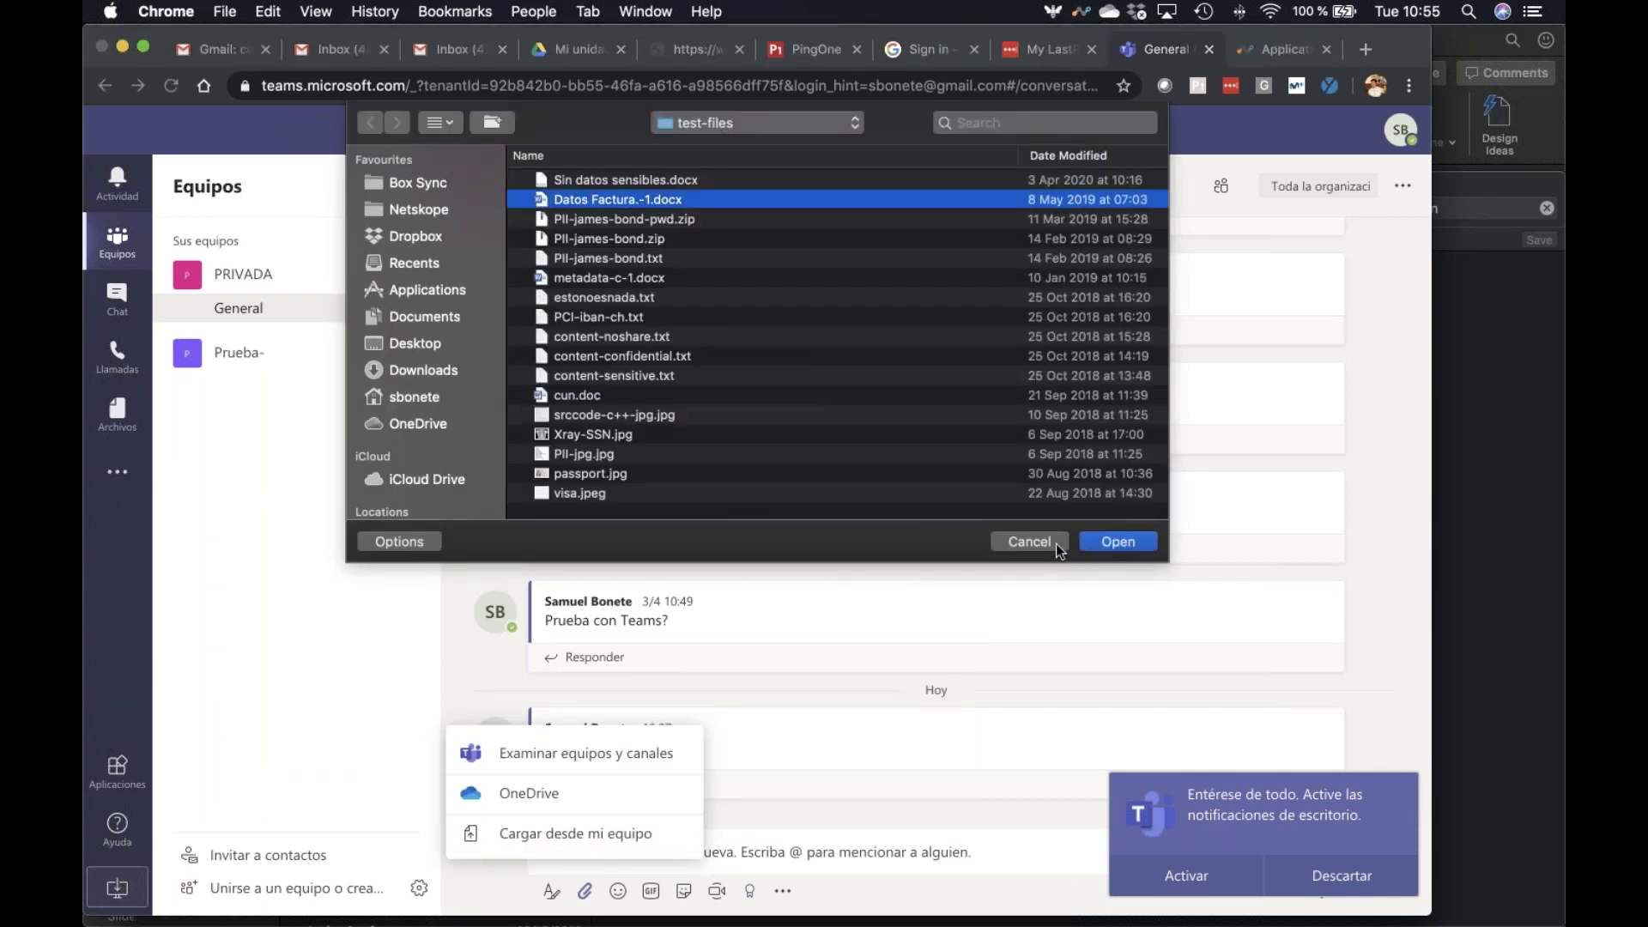
pyautogui.click(1118, 541)
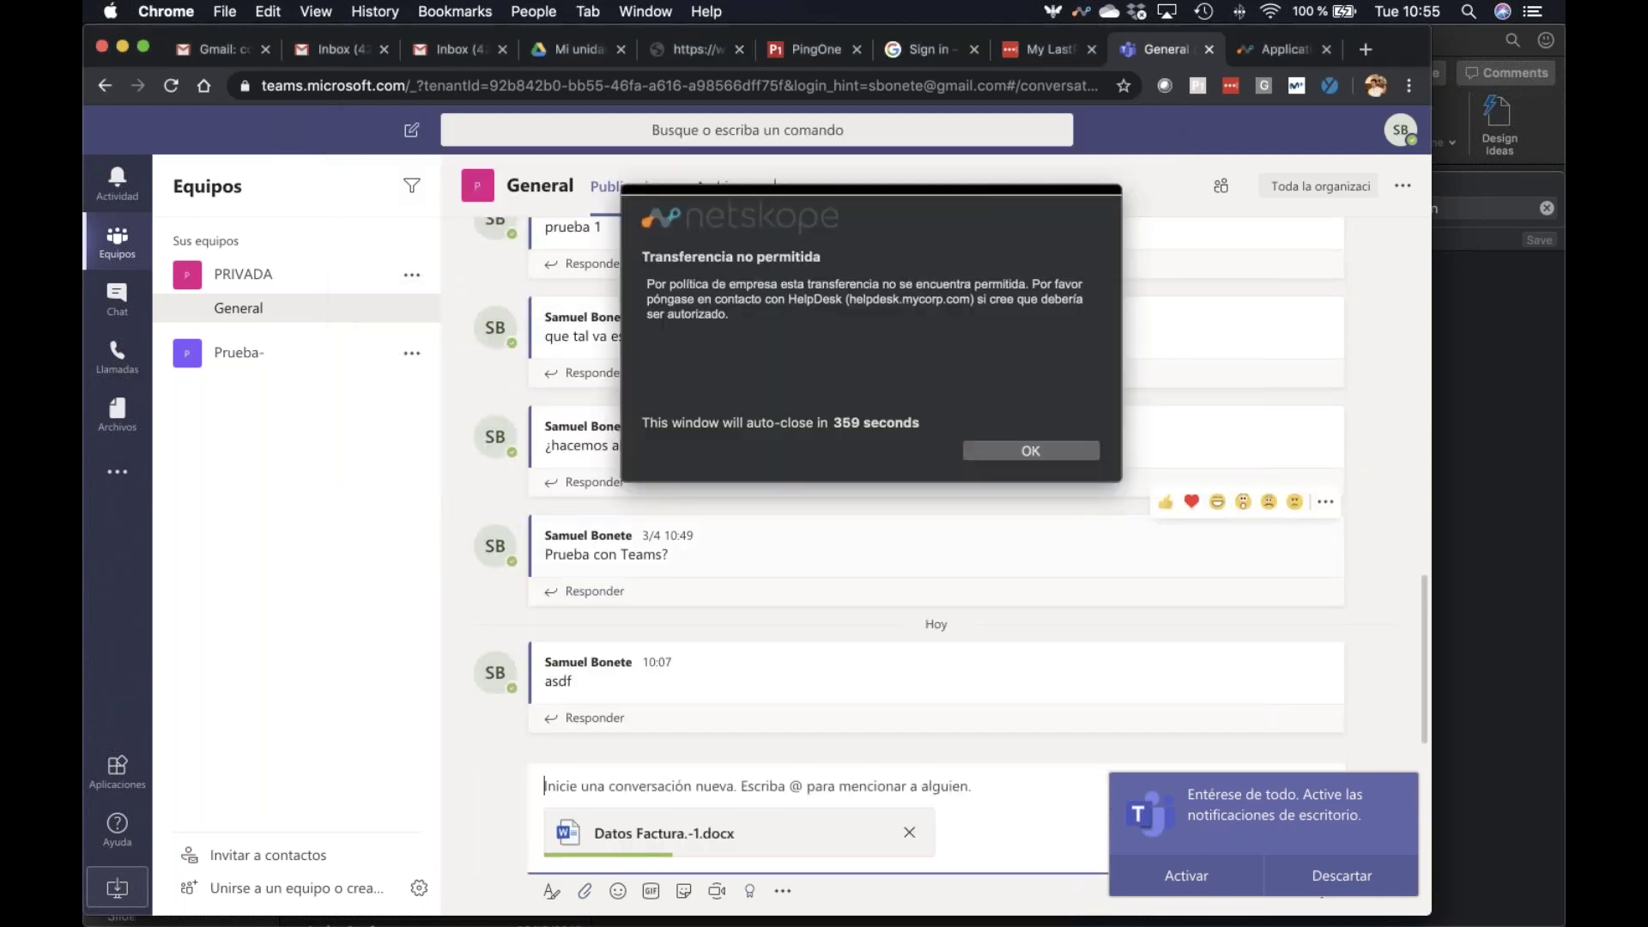
pyautogui.moveTo(911, 470); pyautogui.dragTo(816, 625)
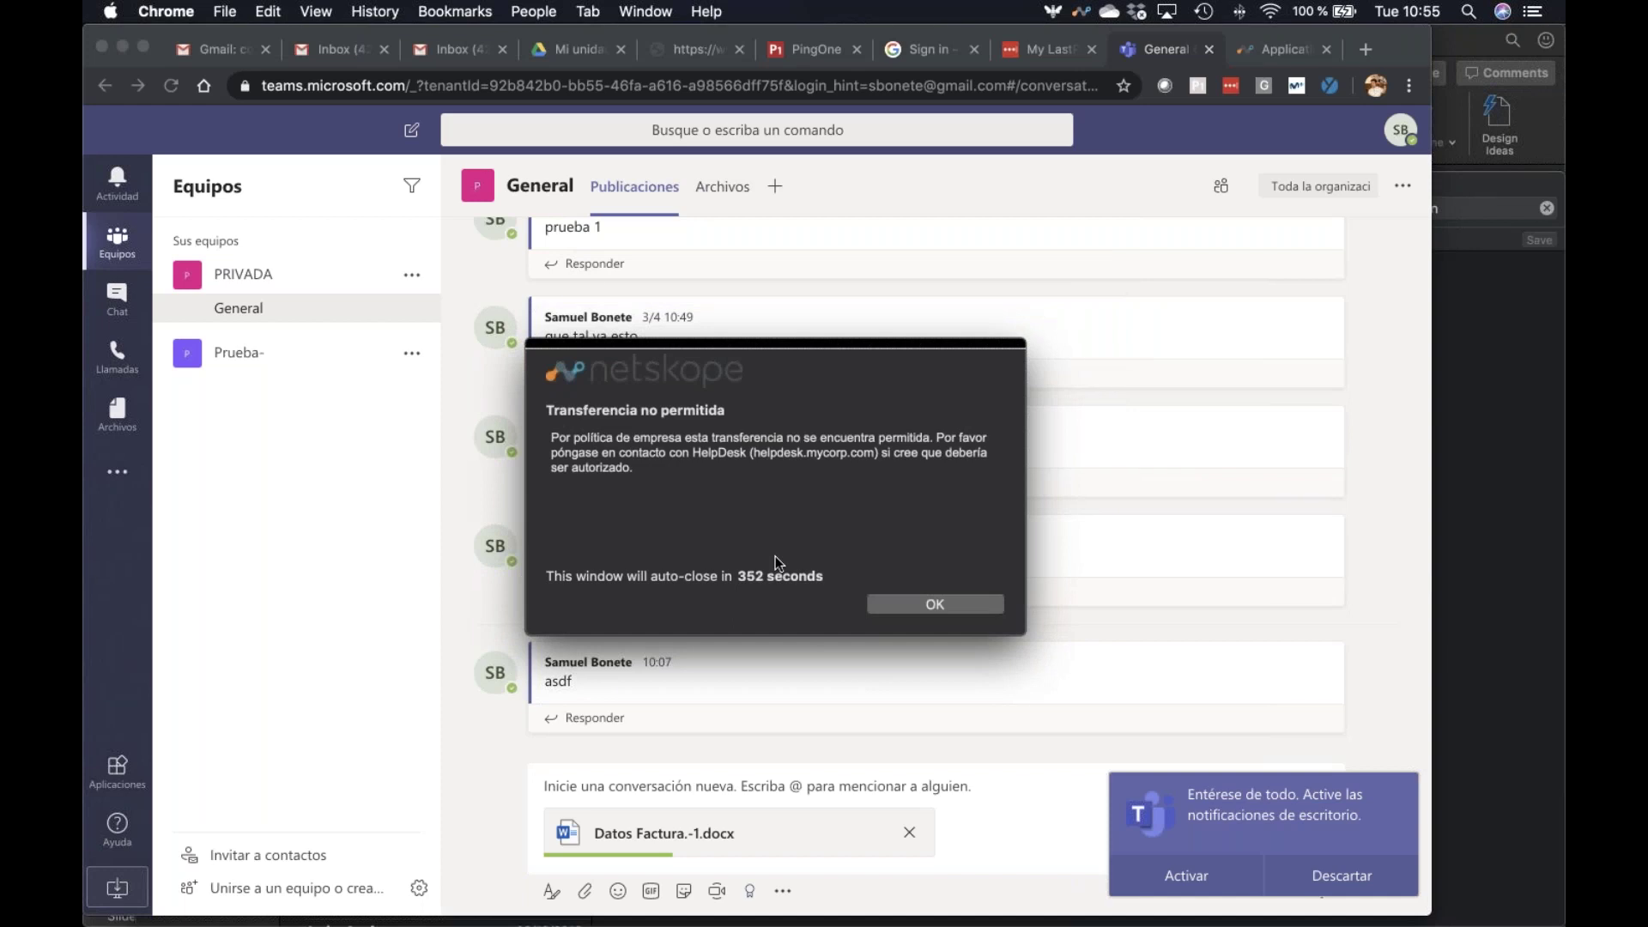
pyautogui.click(936, 604)
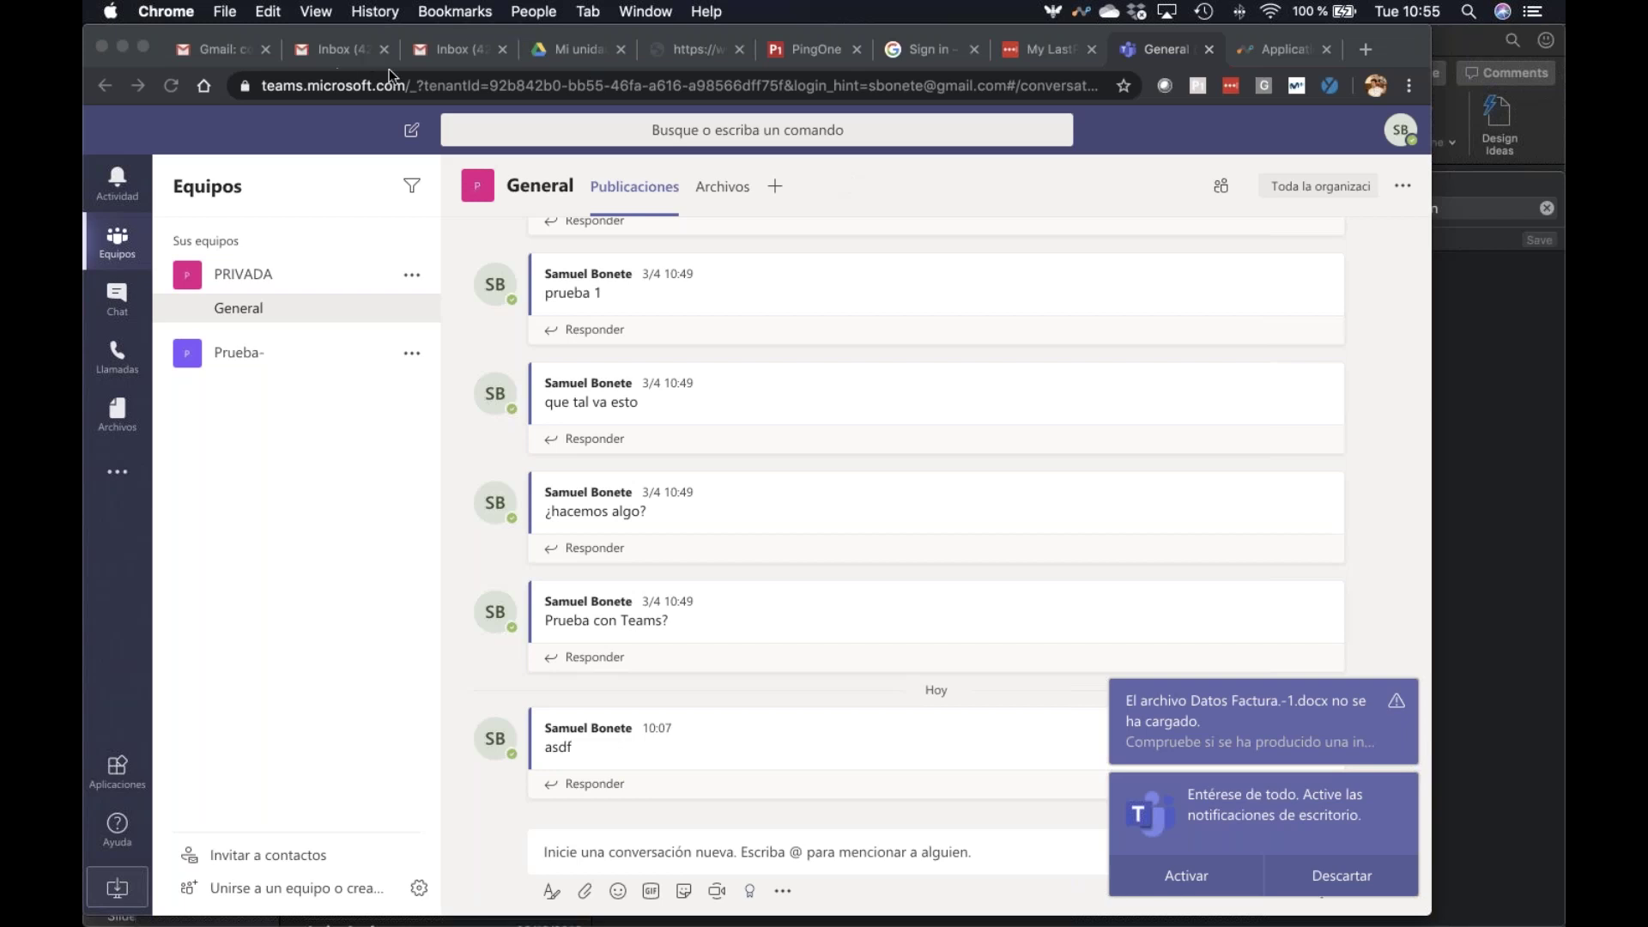
# Reload the Application Events log via Page Events to show the new SharePoint Datos Factura uploads
pyautogui.click(1285, 49)
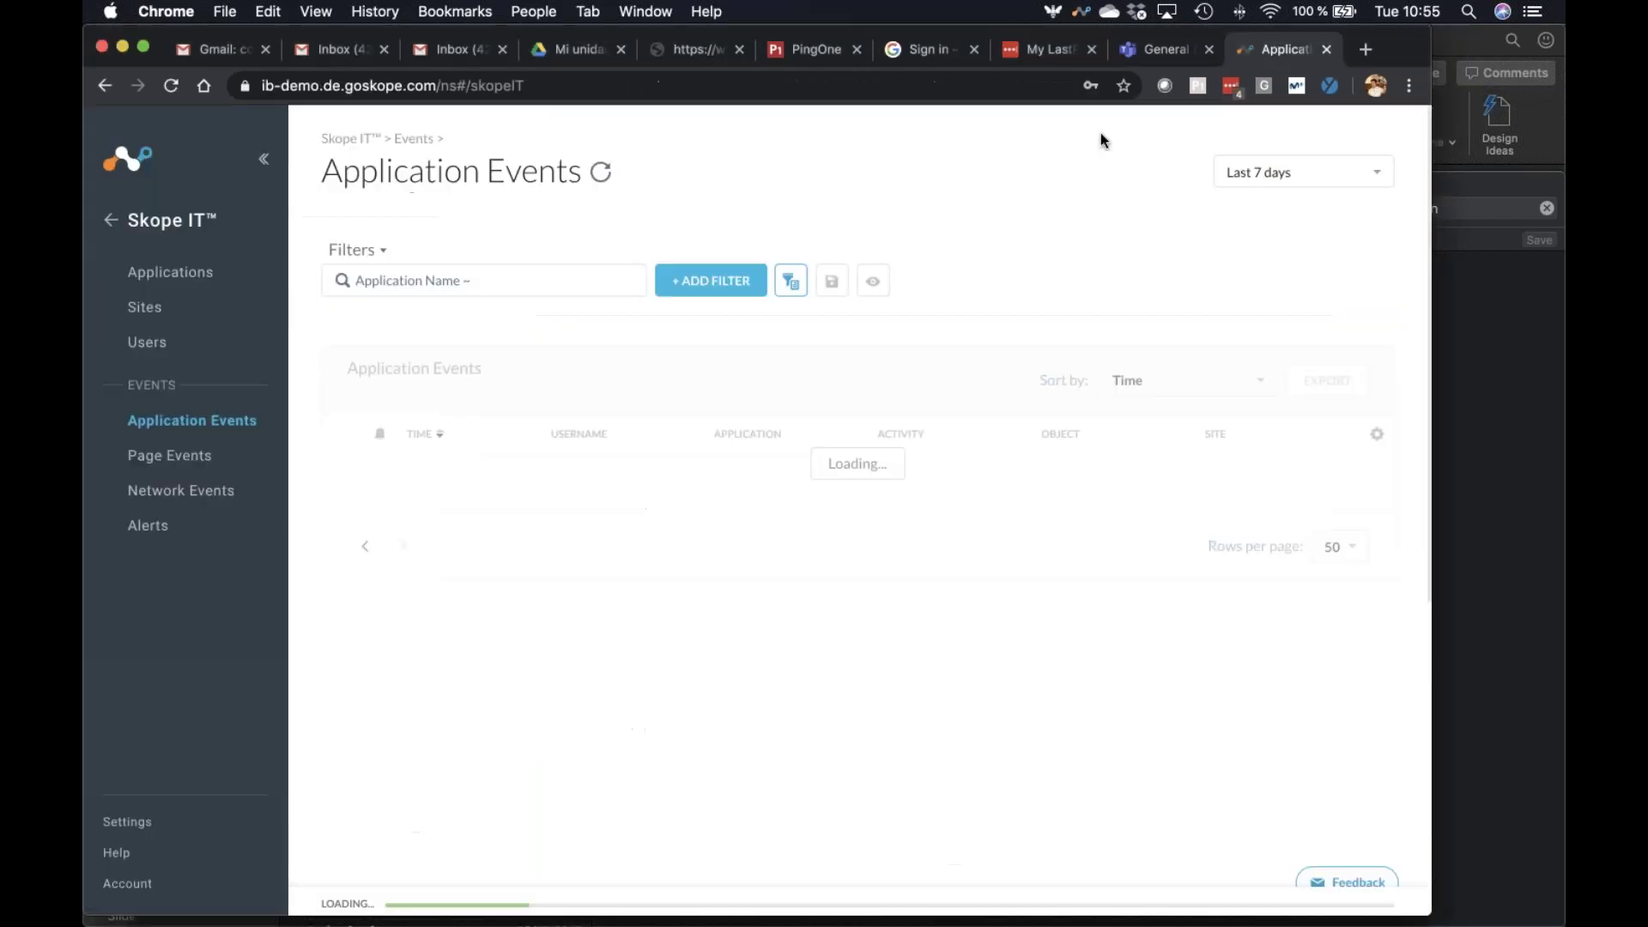
pyautogui.click(180, 461)
pyautogui.click(233, 421)
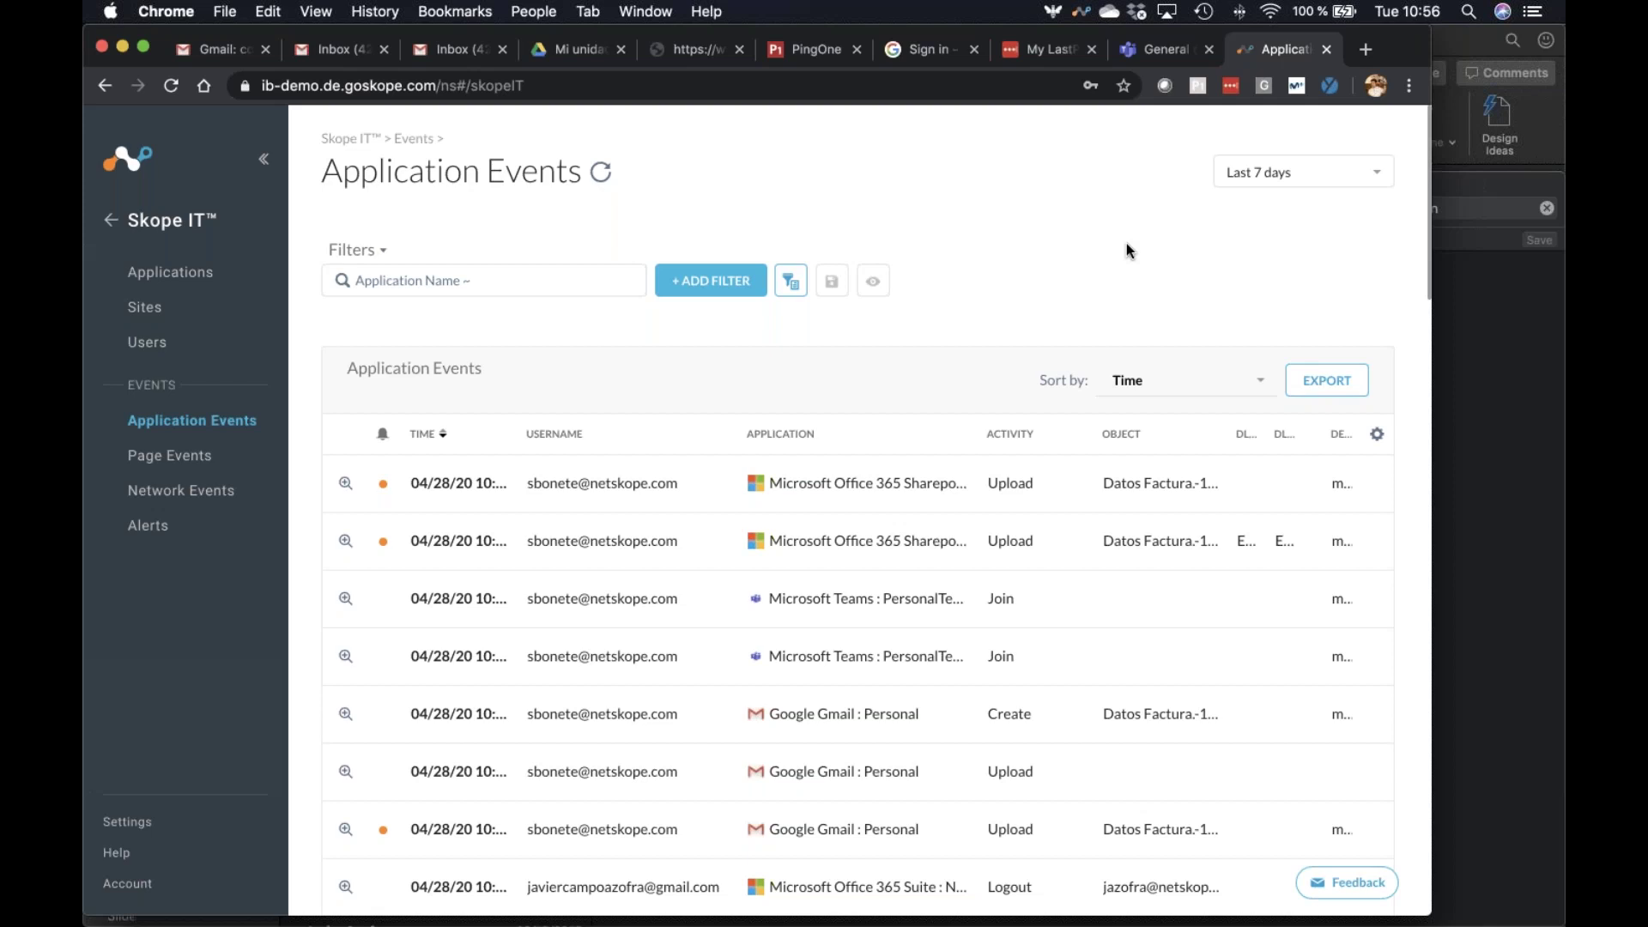
# Load linkedin.com in a new Chrome tab to reach the LinkedIn welcome page
pyautogui.click(1373, 48)
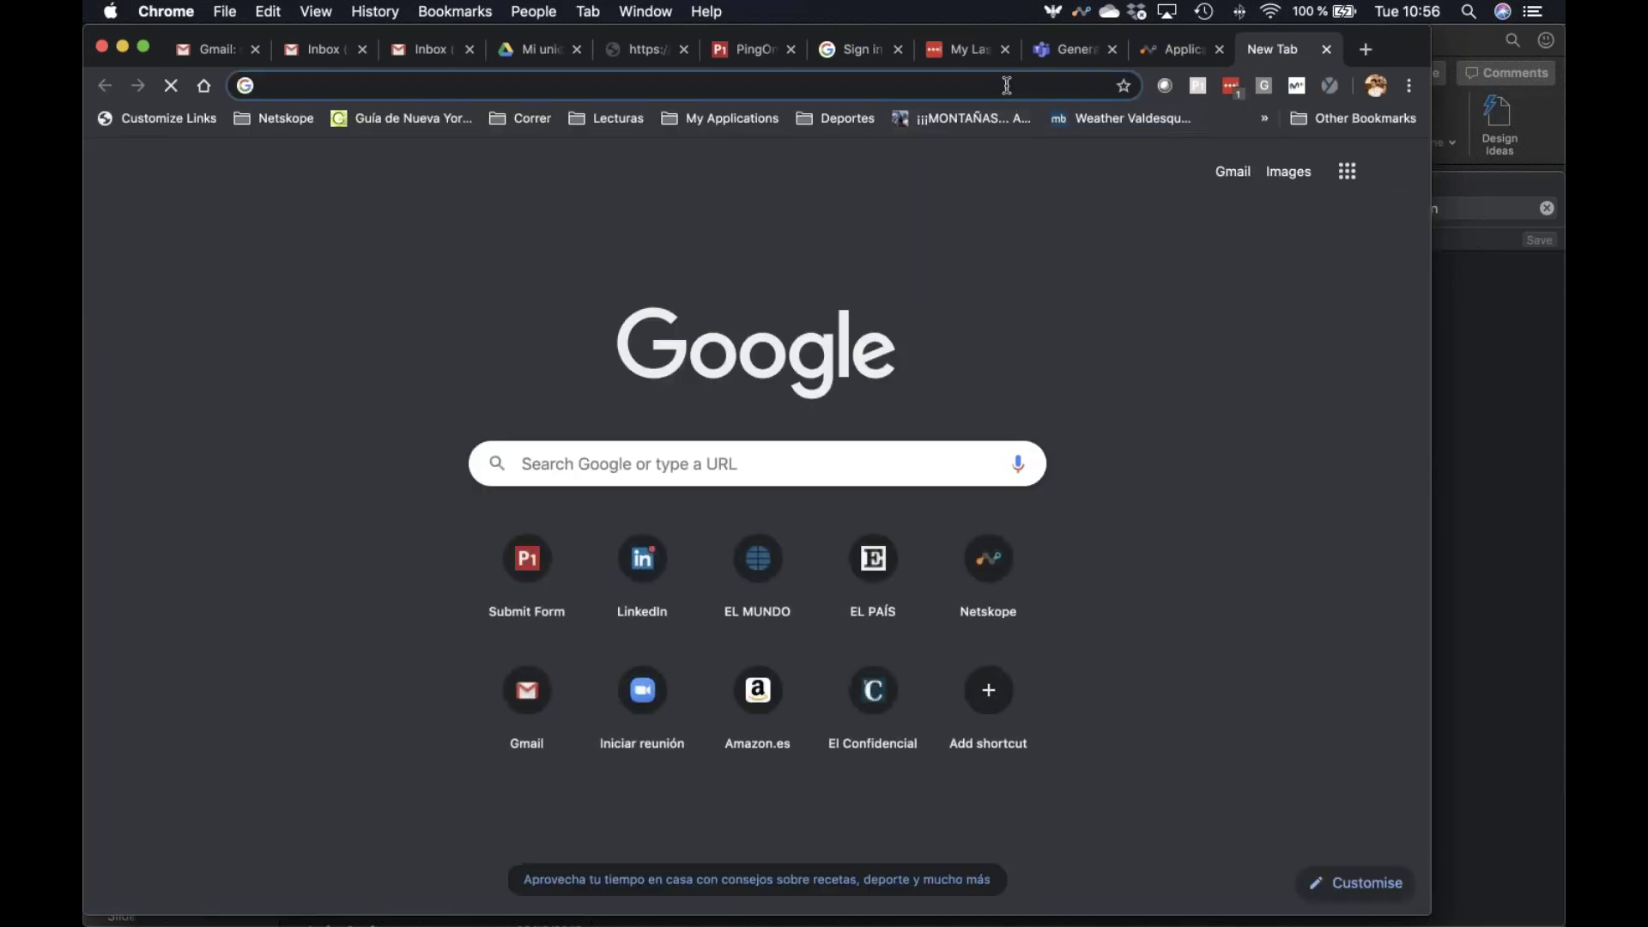
pyautogui.write('lin')
pyautogui.press('Return')
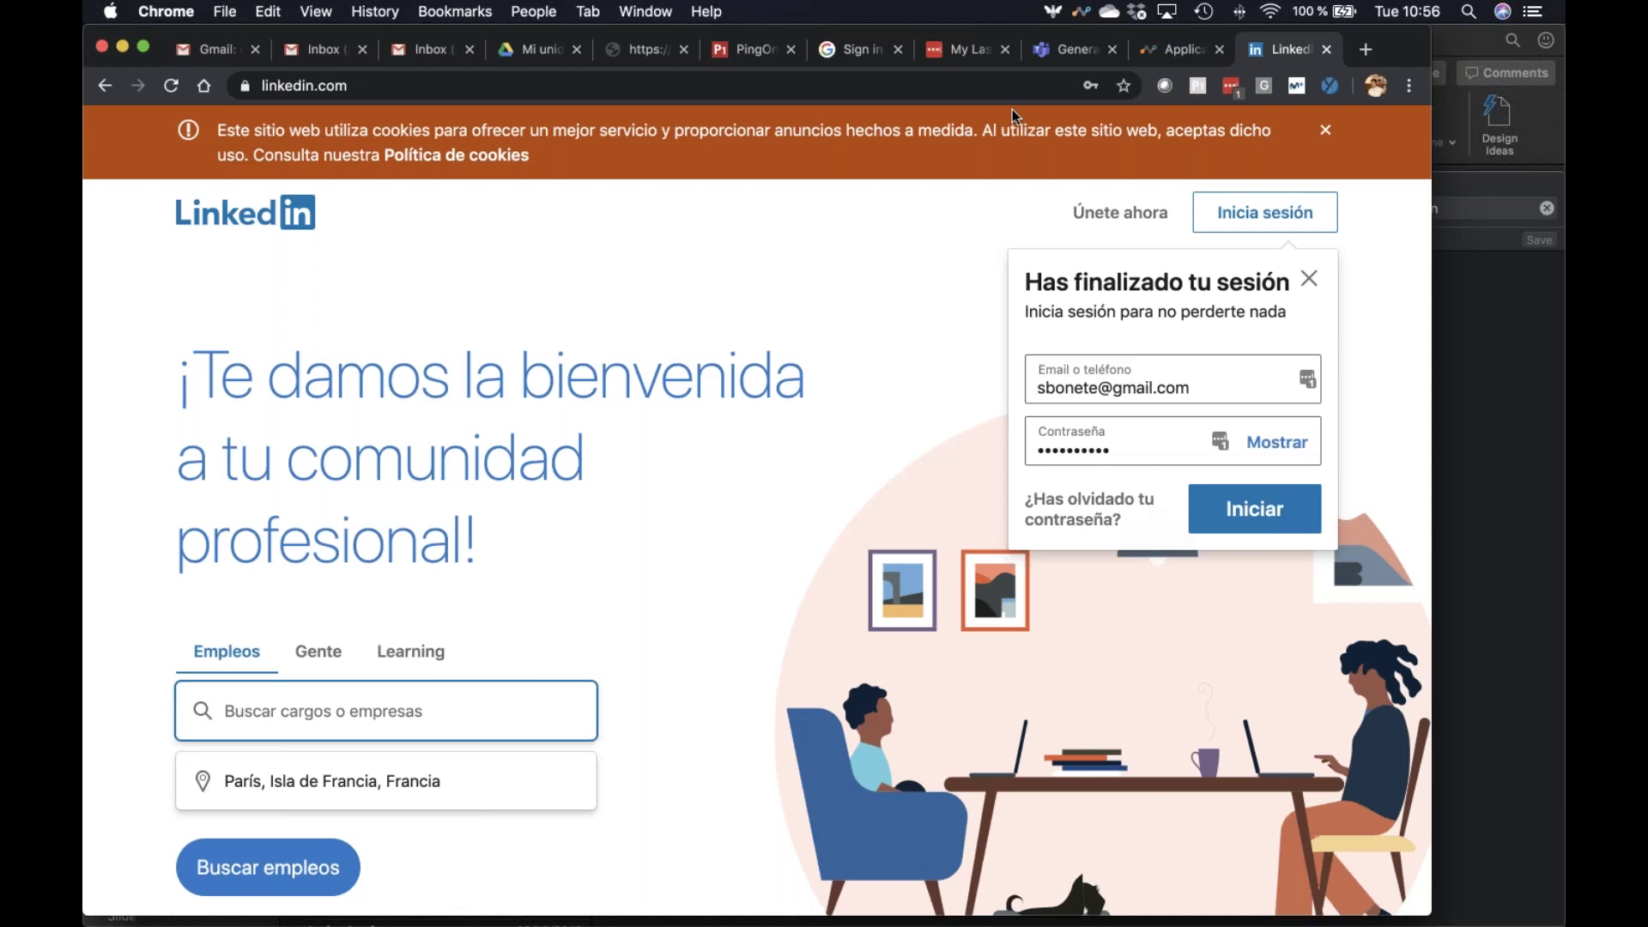
pyautogui.press('super+Tab')
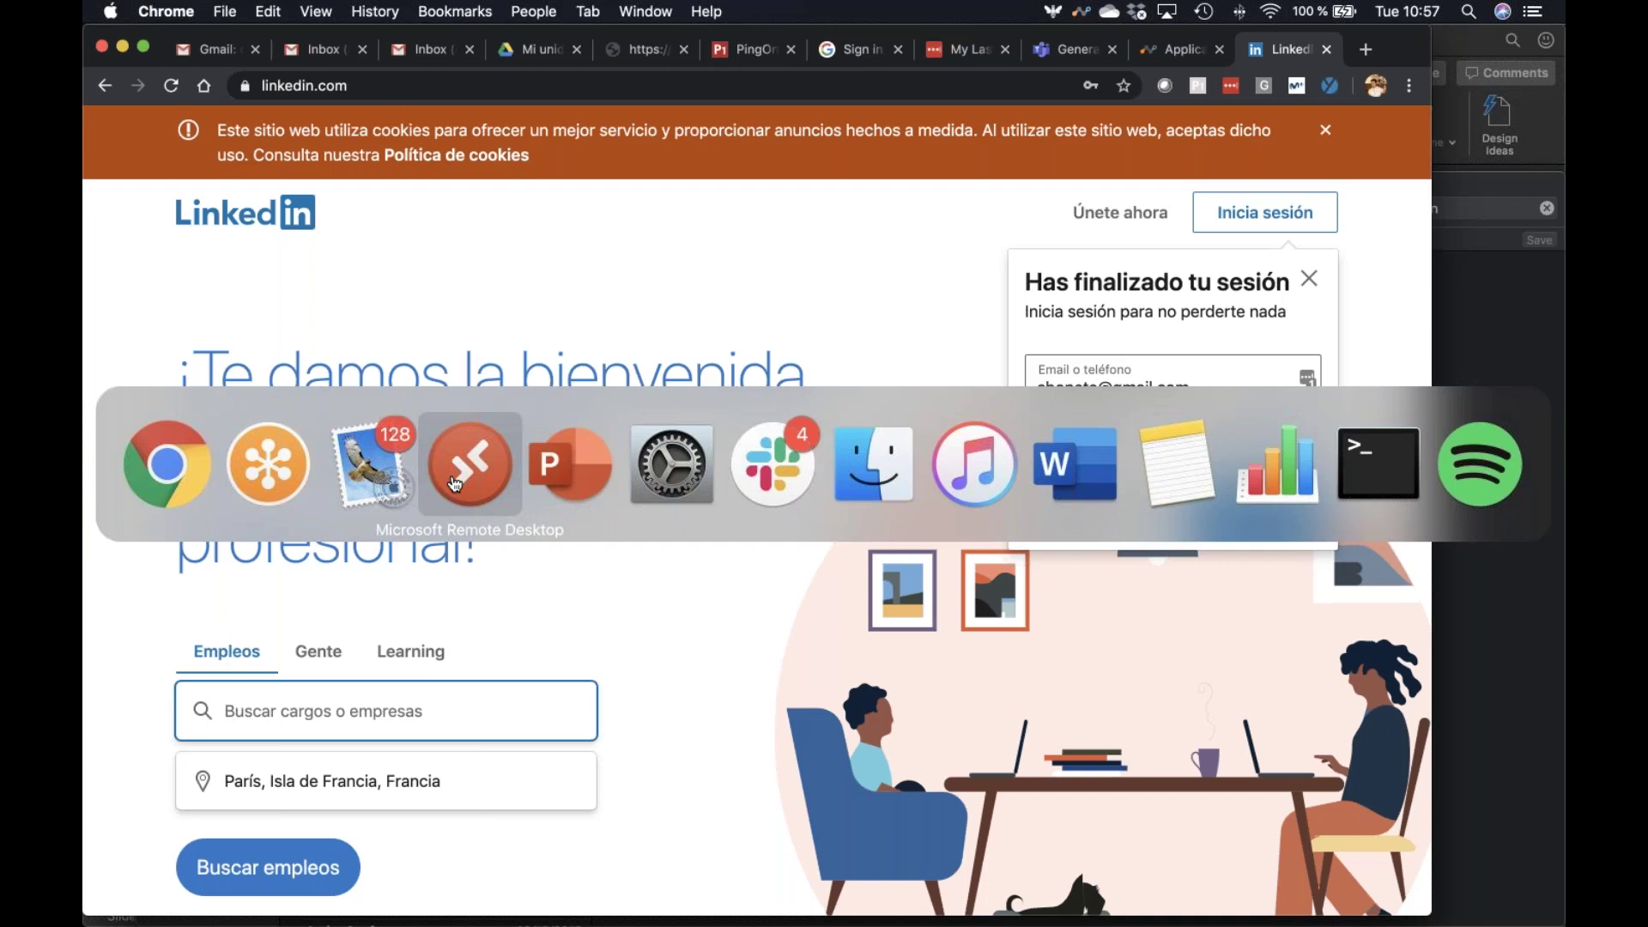
# Review the saved PC in Microsoft Remote Desktop, then return to Netskope's Application Events in Chrome
pyautogui.click(455, 483)
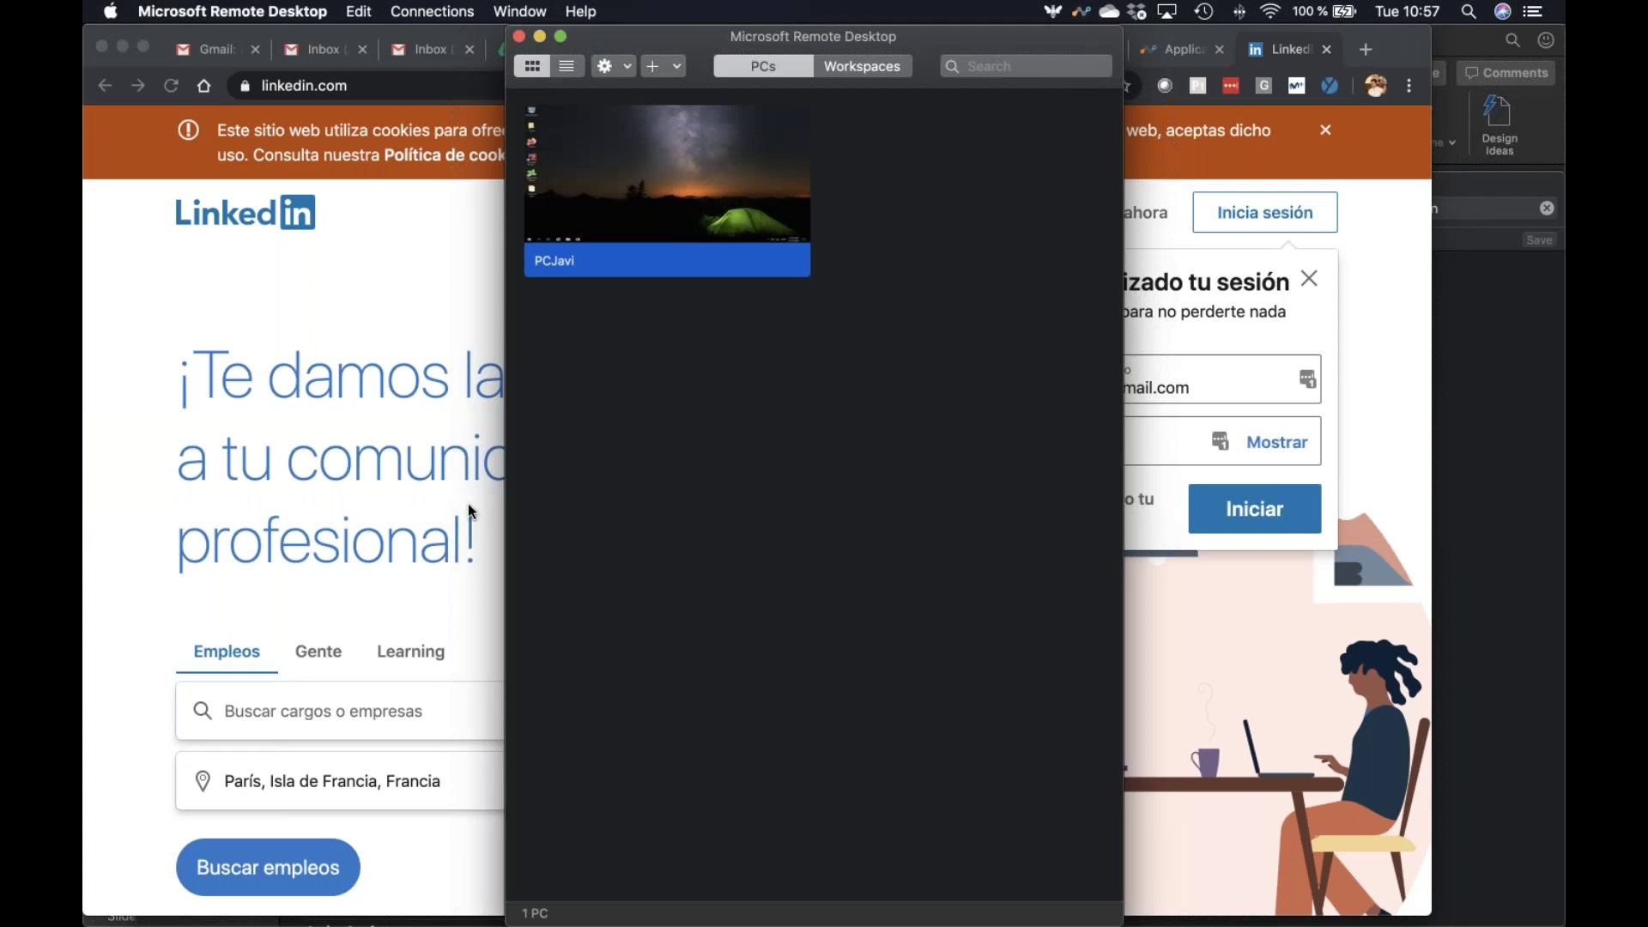
pyautogui.moveTo(637, 219)
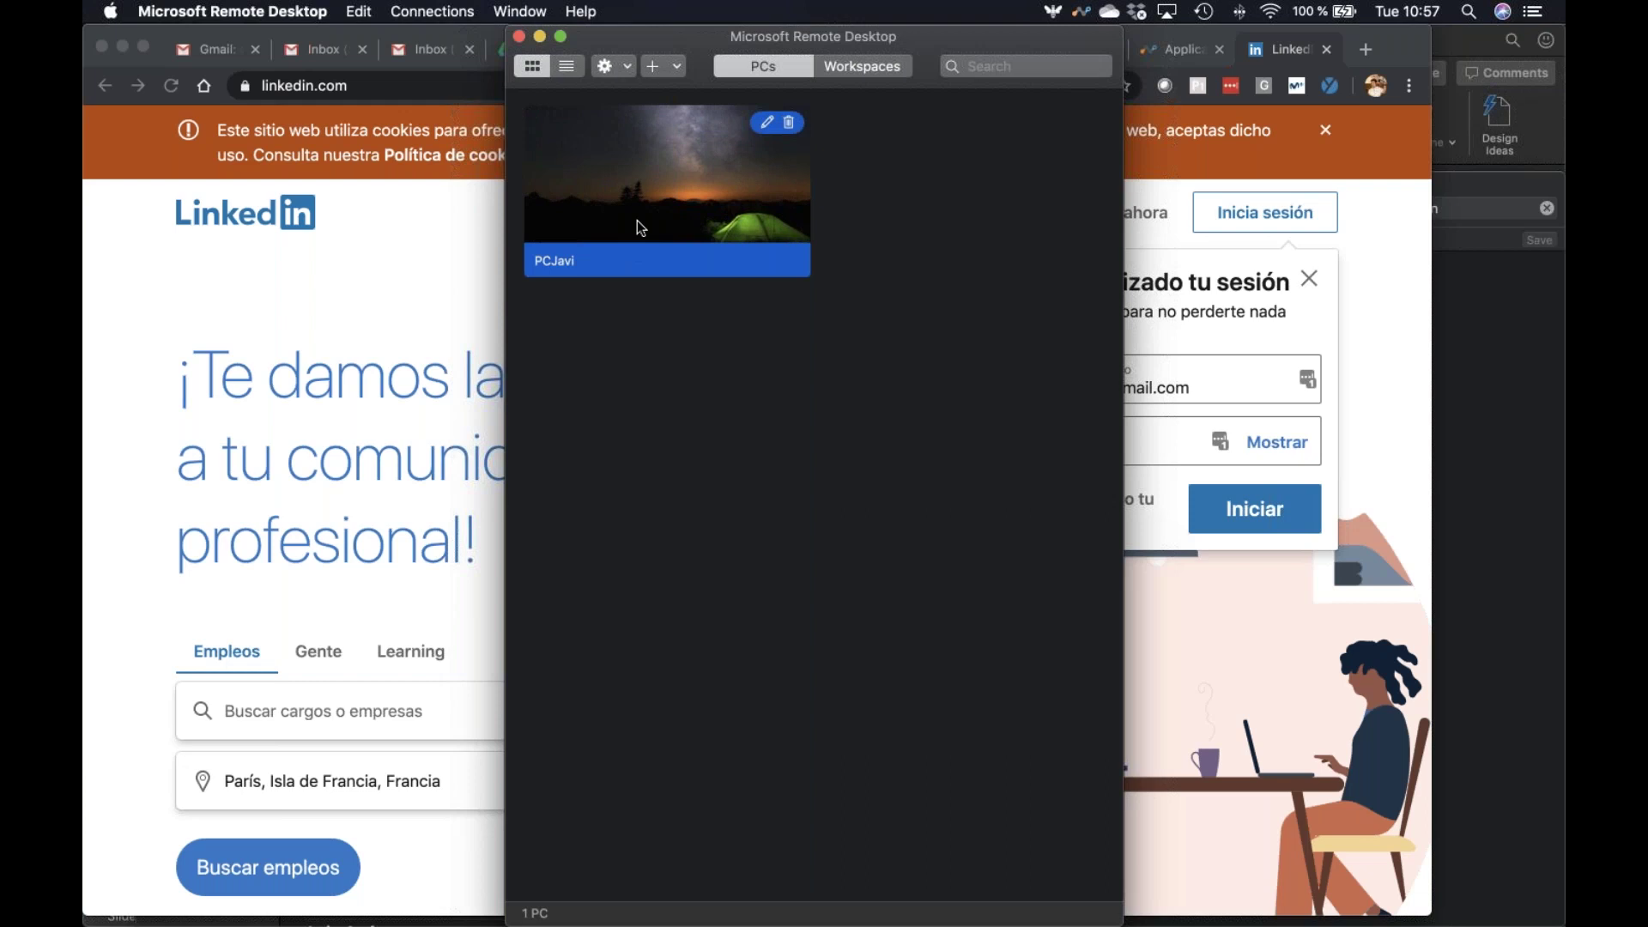
pyautogui.press('super+Tab')
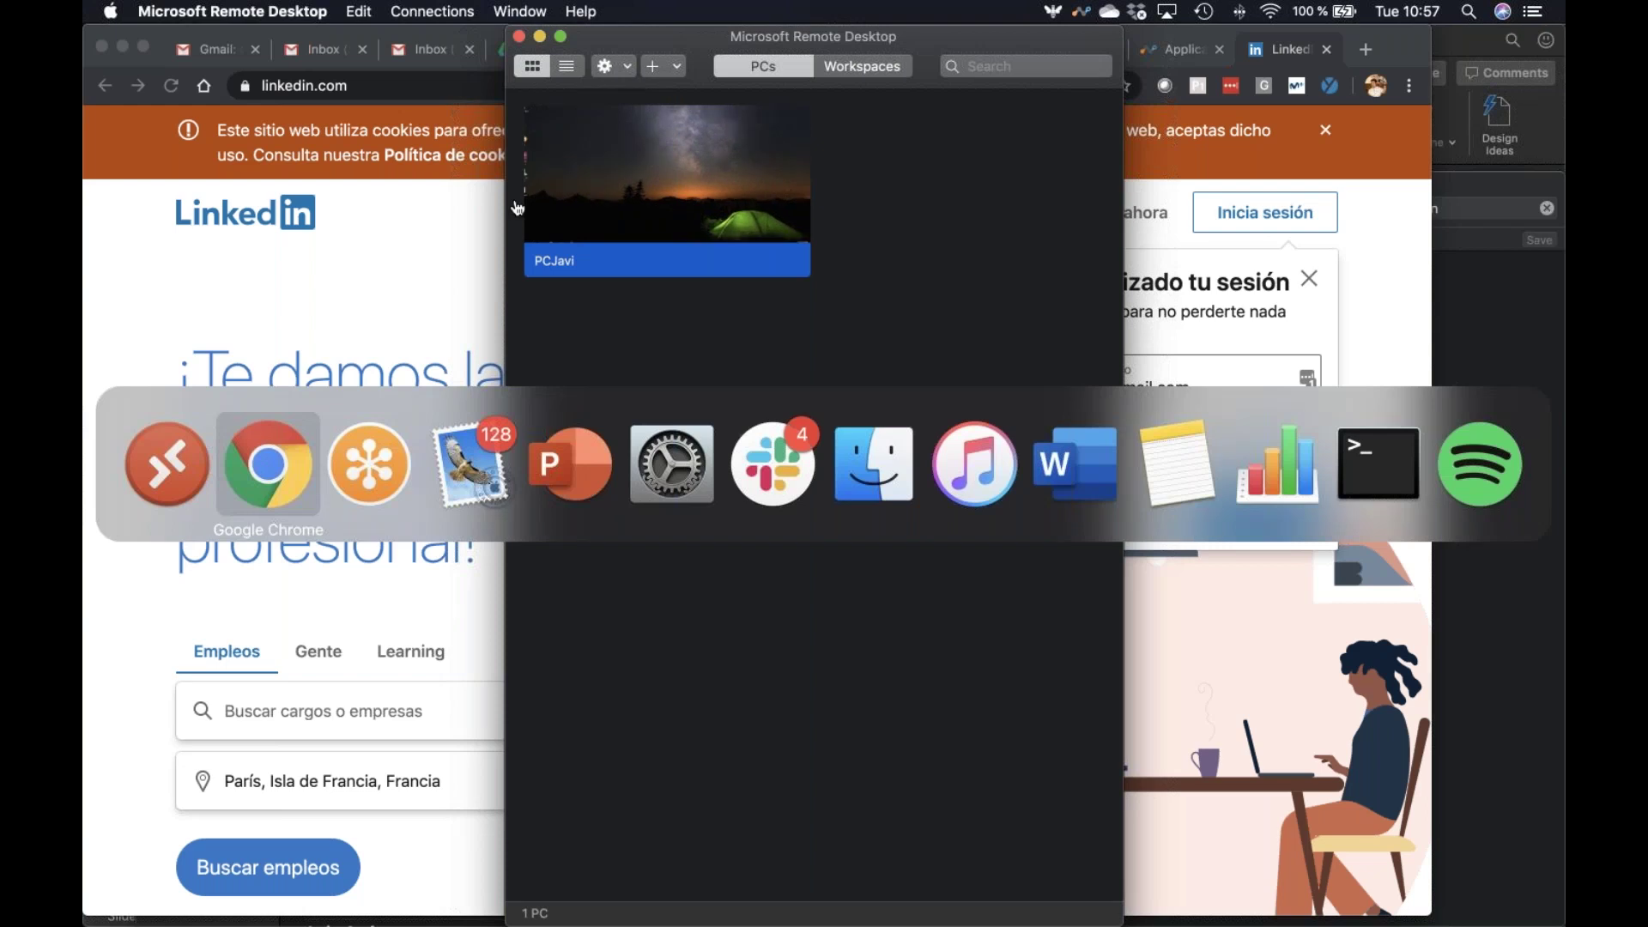
pyautogui.press('Escape')
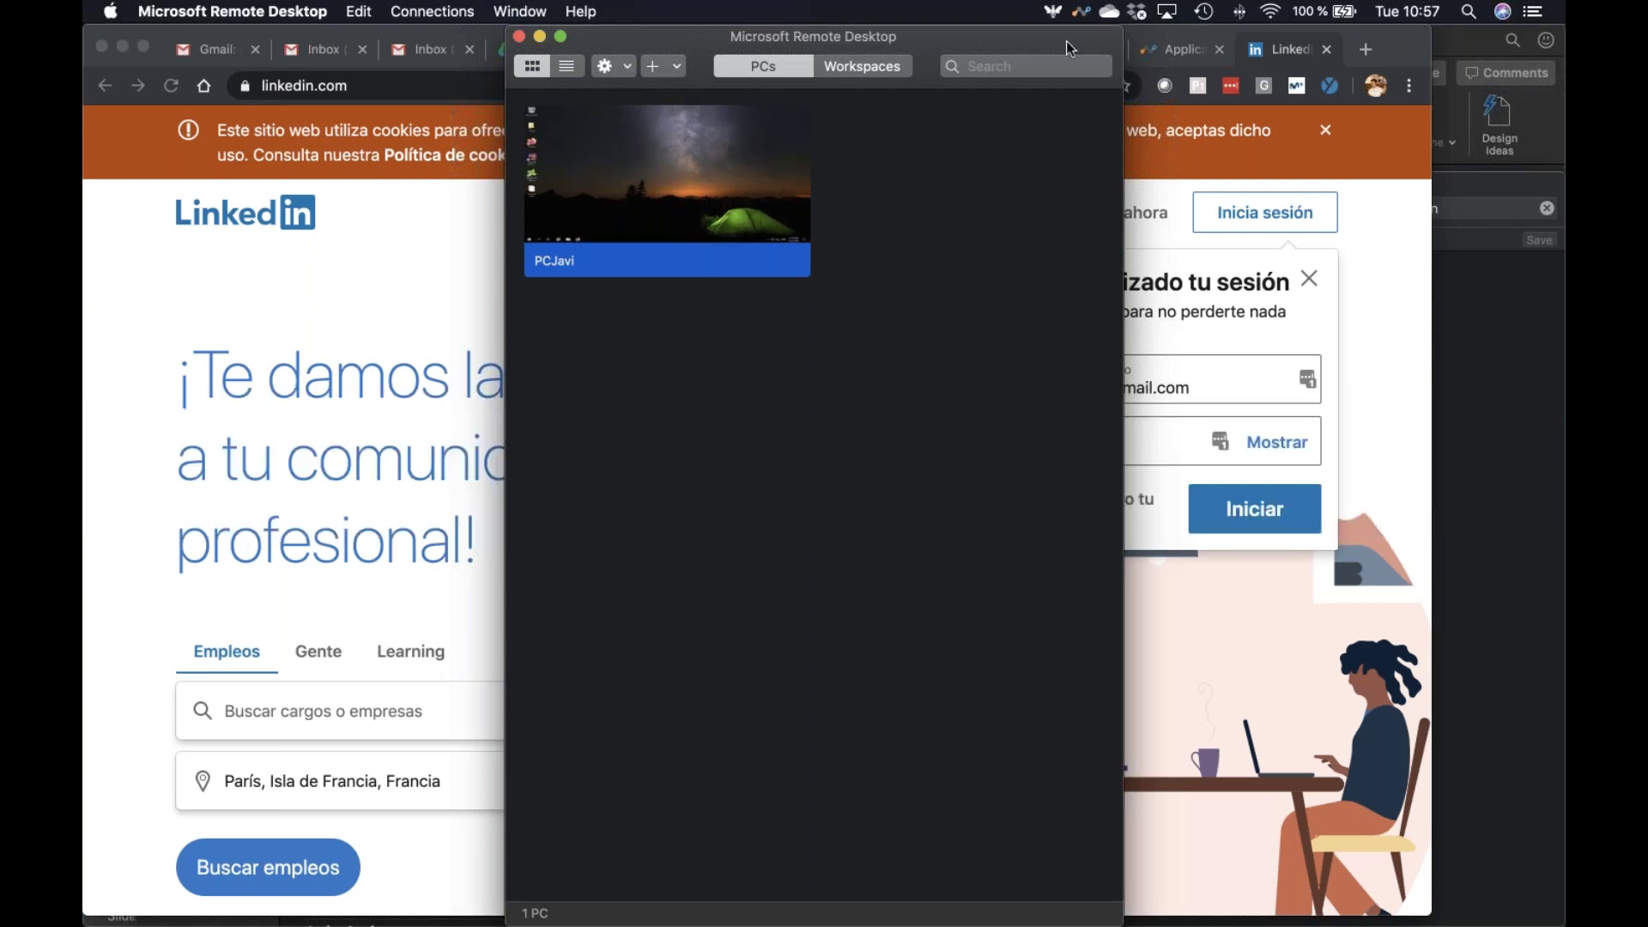
pyautogui.click(1157, 54)
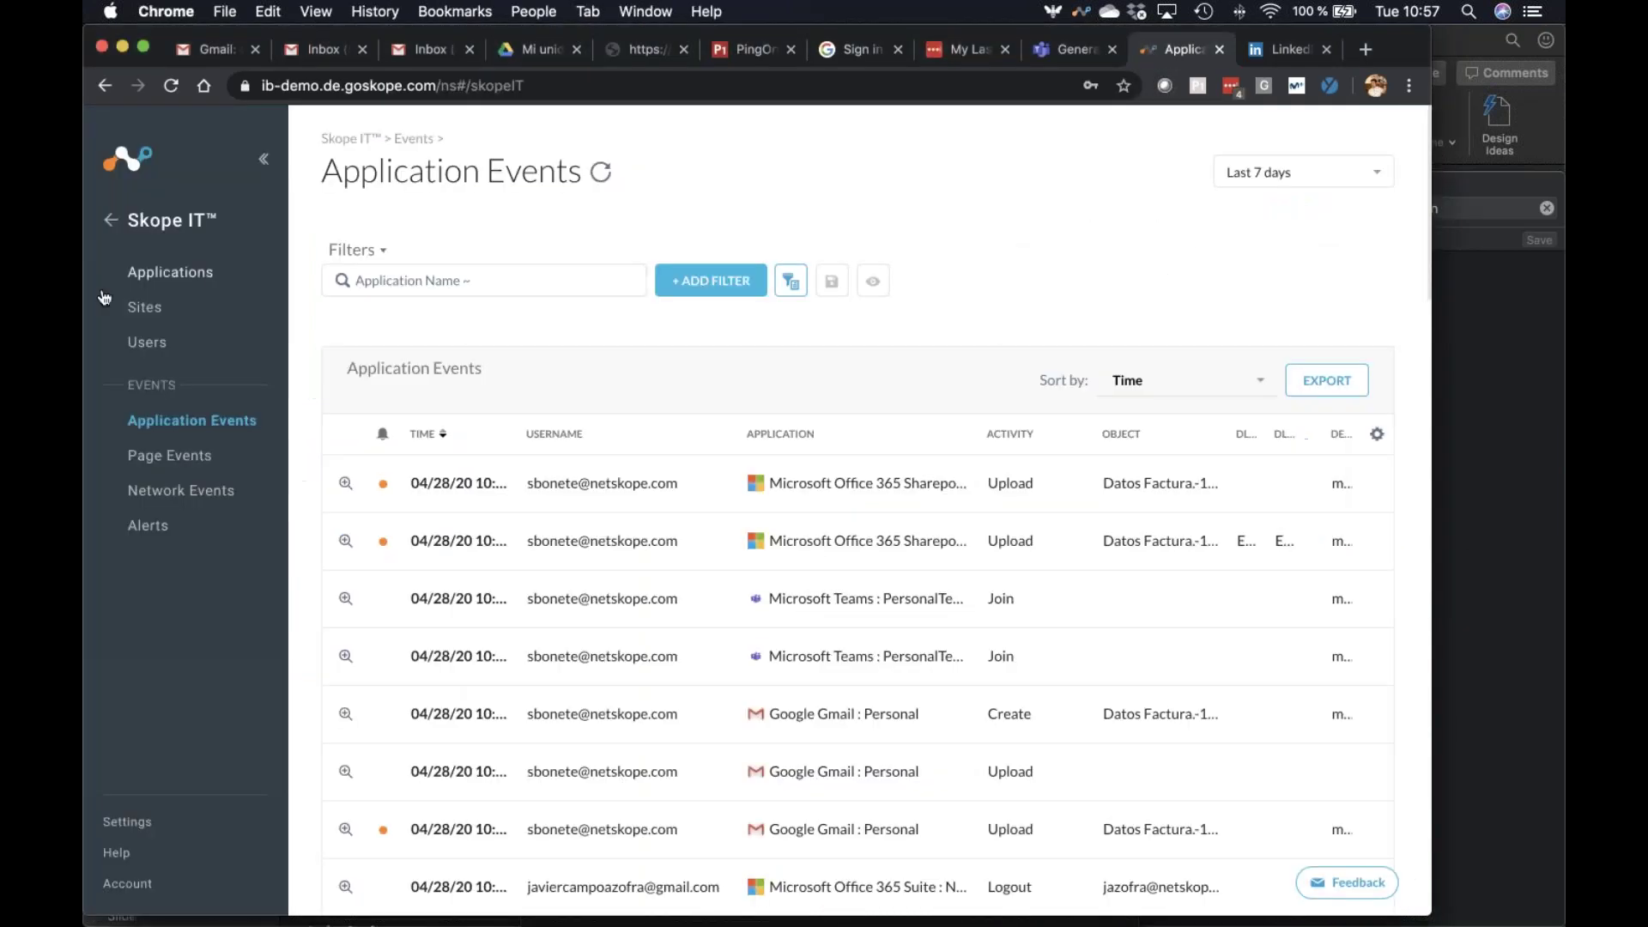
# Start a new Real-time Protection policy and keep All Users as its users
pyautogui.click(156, 399)
pyautogui.click(171, 329)
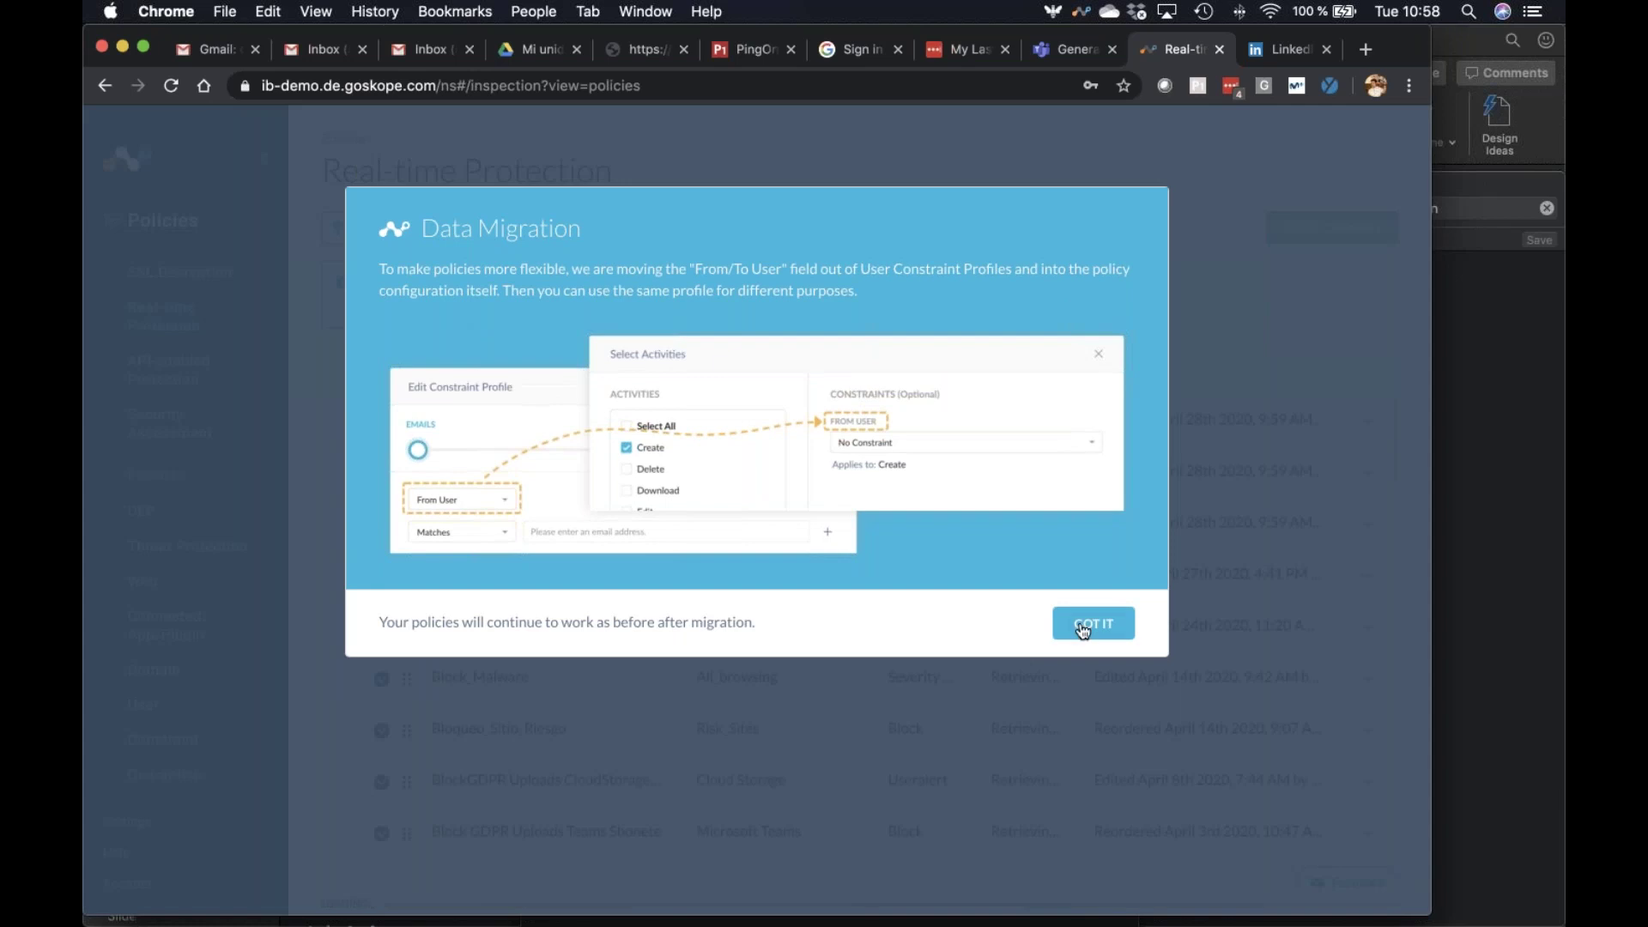
pyautogui.click(1088, 625)
pyautogui.click(400, 222)
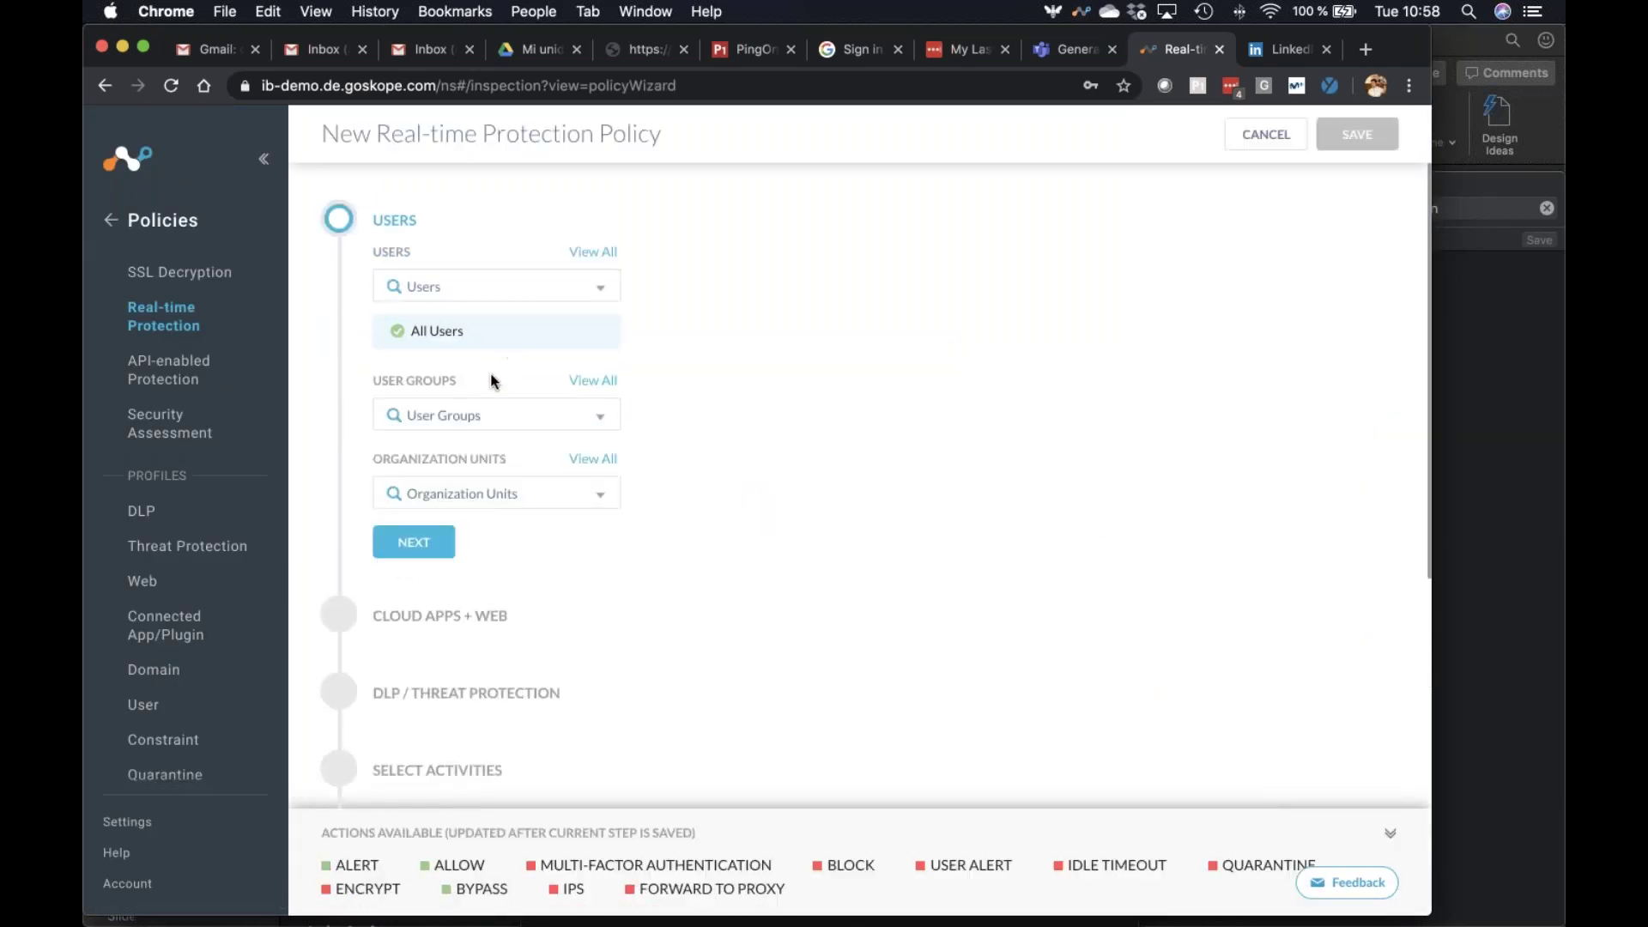
pyautogui.click(415, 551)
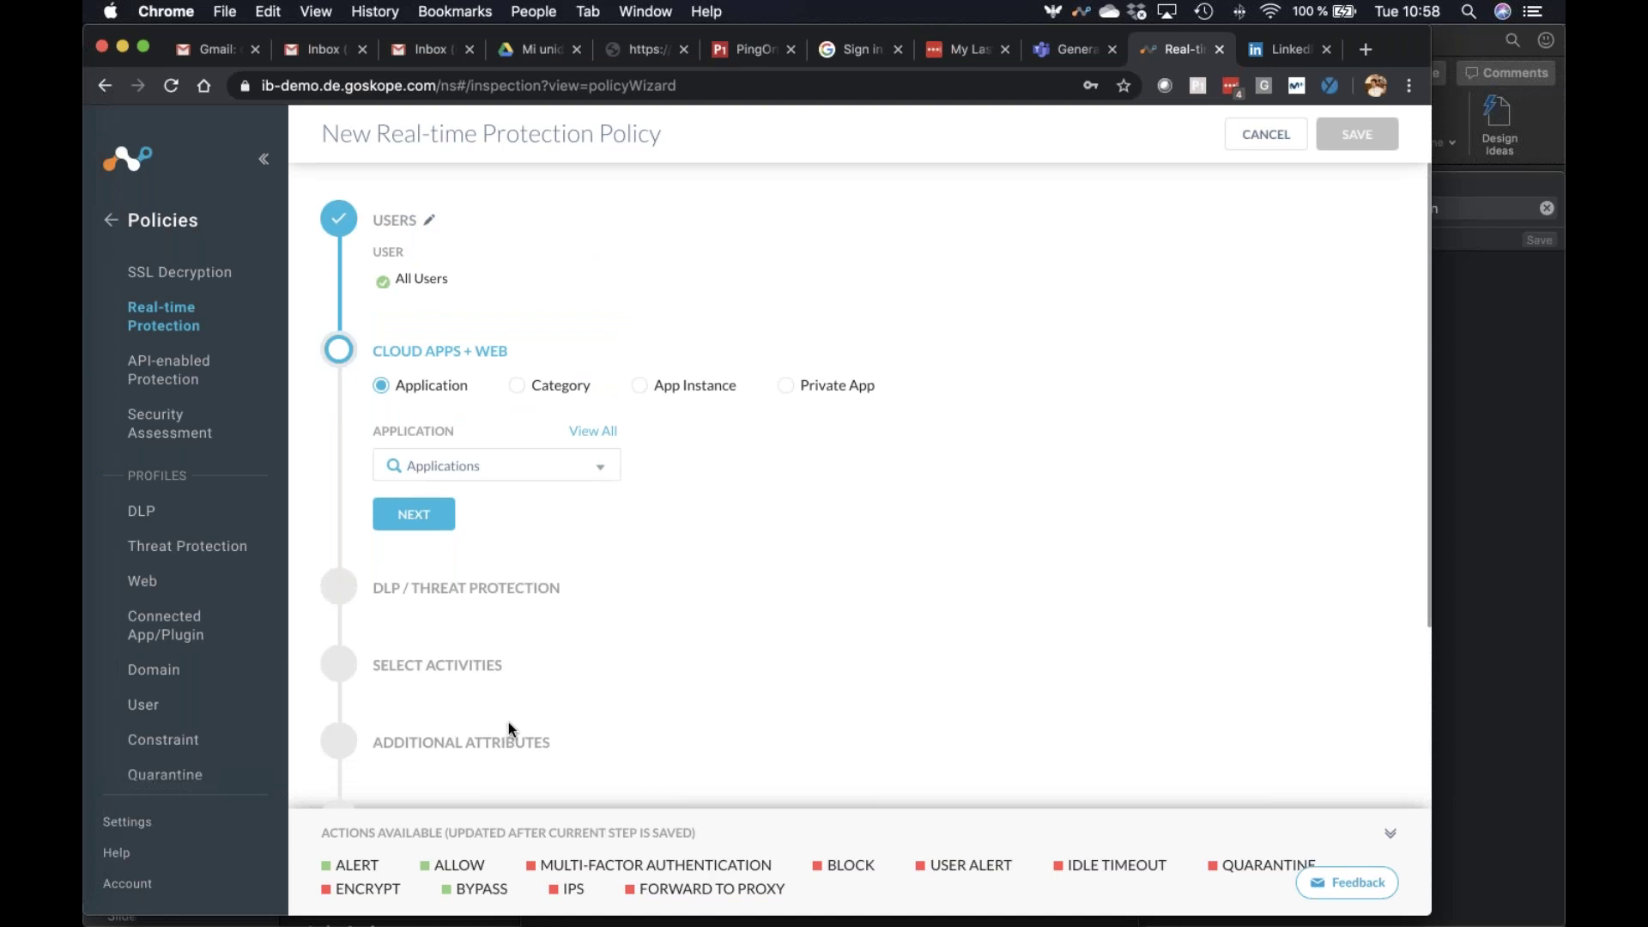
# Search for and add Dropbox as the policy's application
pyautogui.click(477, 471)
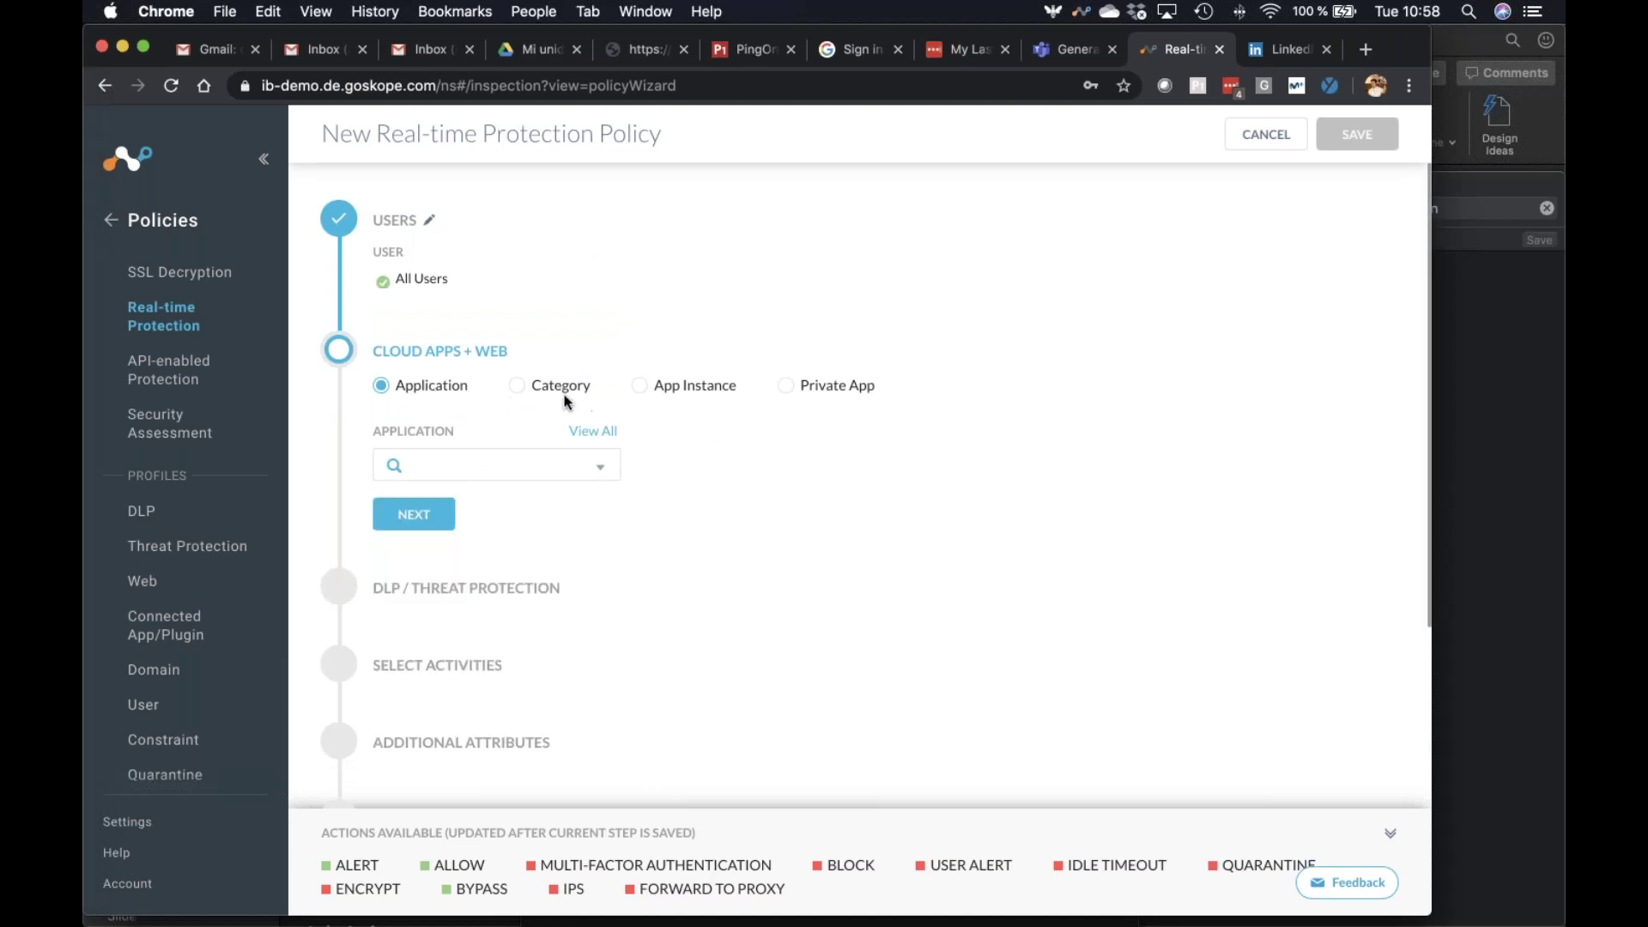
pyautogui.click(541, 386)
pyautogui.click(431, 388)
pyautogui.click(456, 465)
pyautogui.write('icloud')
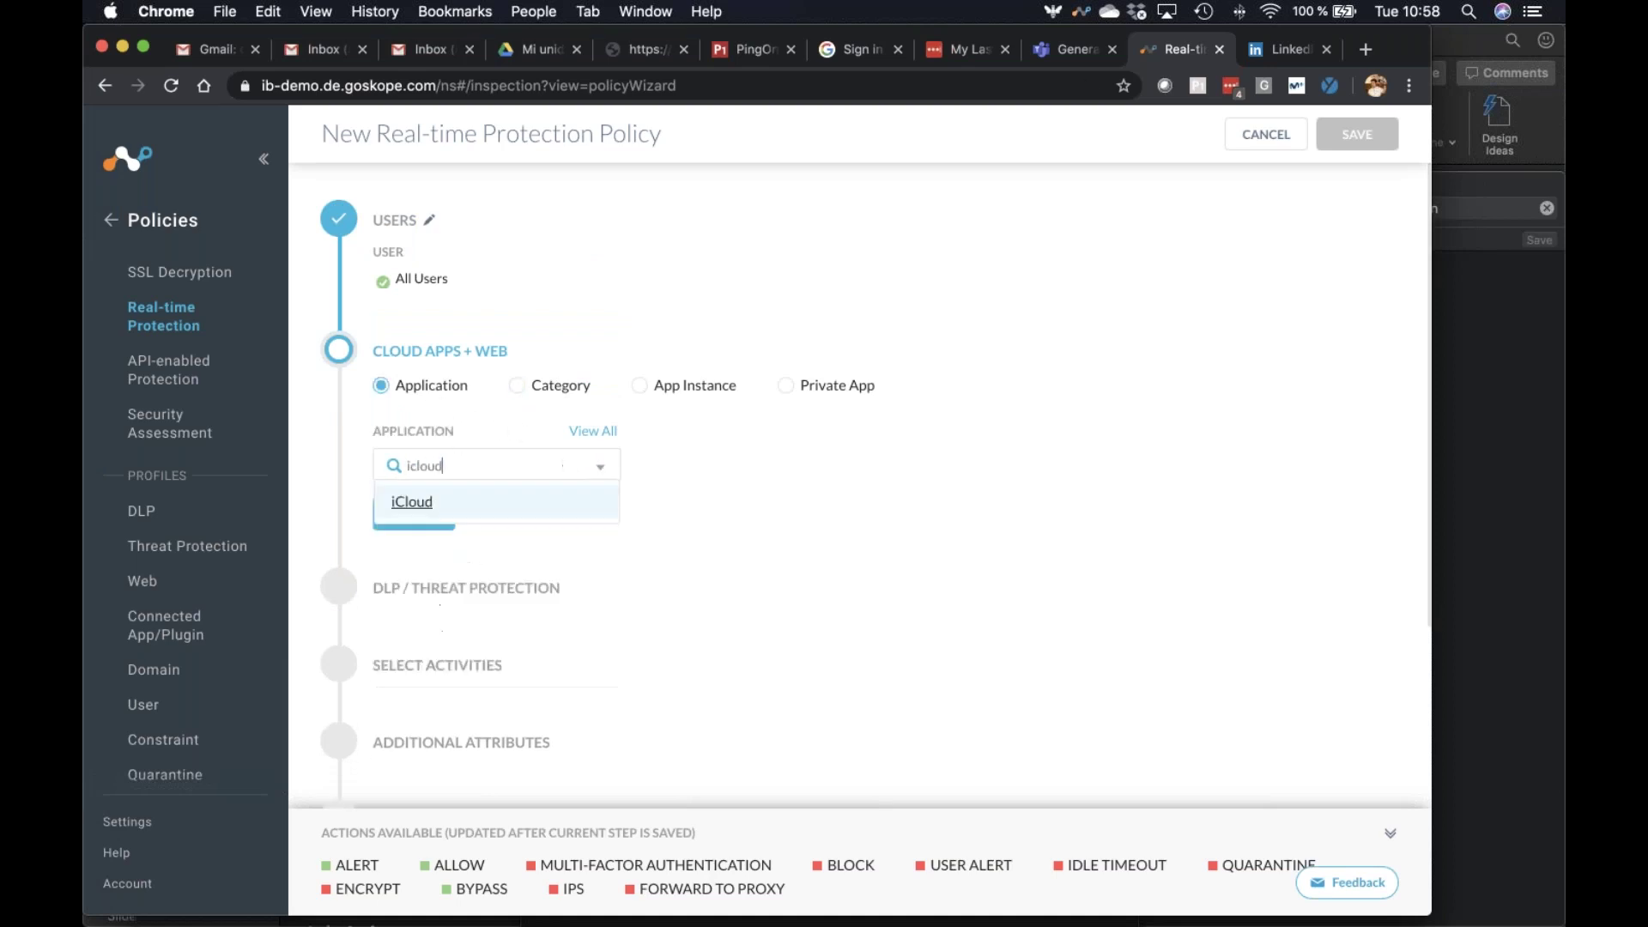
pyautogui.press('BackSpace')
pyautogui.press('BackSpace')
pyautogui.press('BackSpace')
pyautogui.press('BackSpace')
pyautogui.press('BackSpace')
pyautogui.press('BackSpace')
pyautogui.write('dropbo')
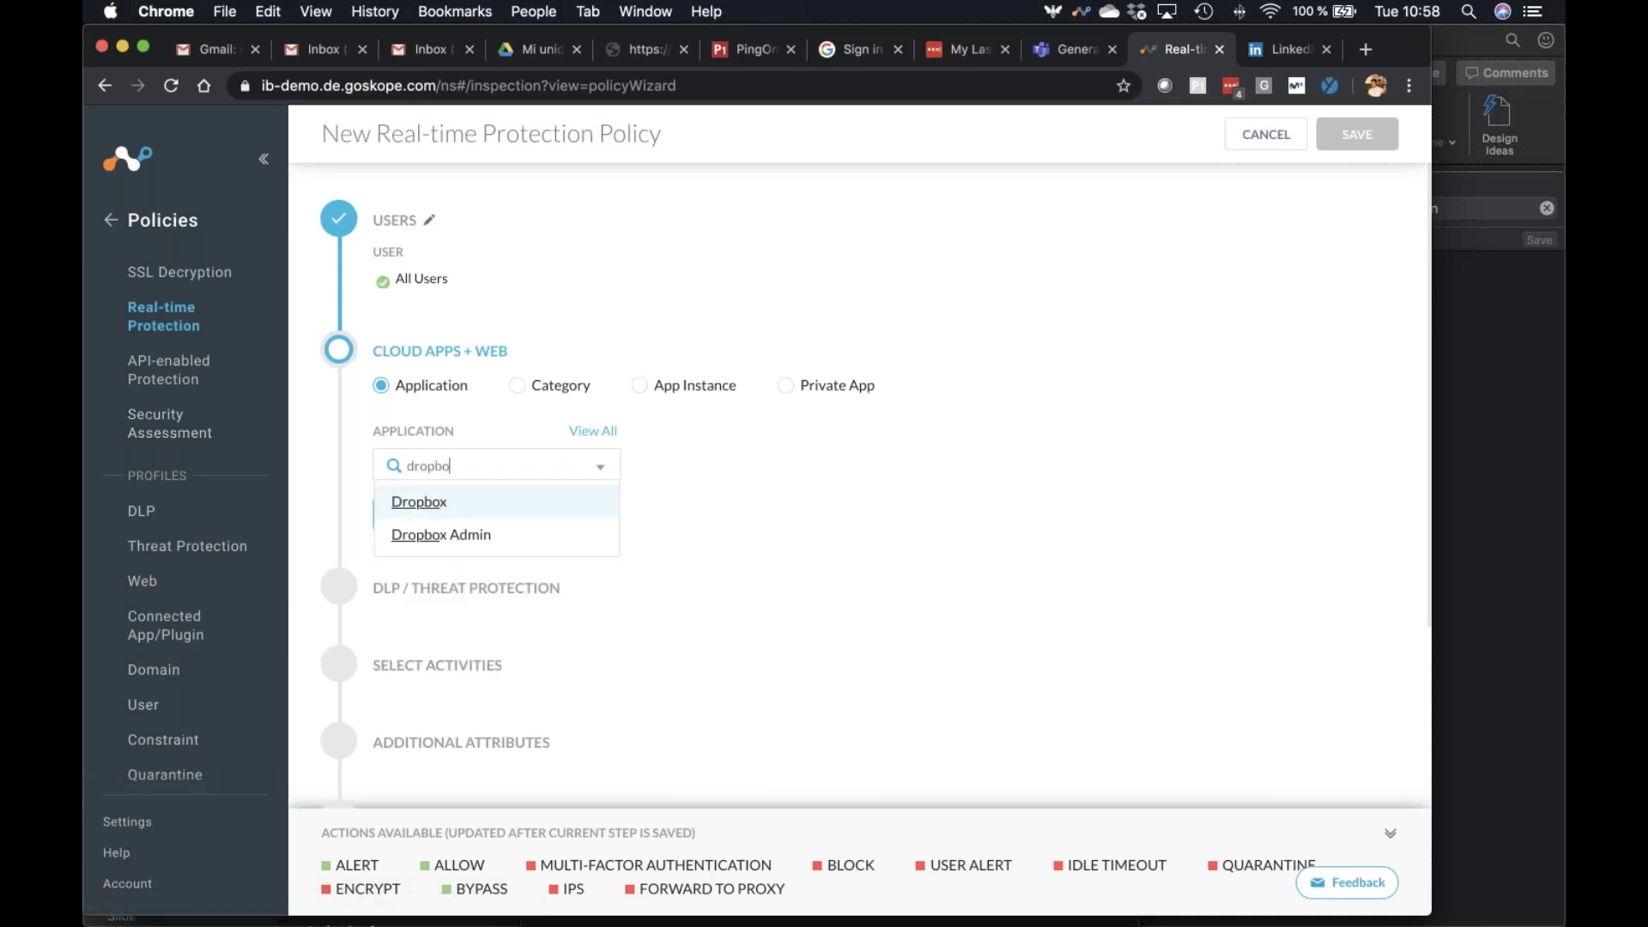
pyautogui.click(418, 501)
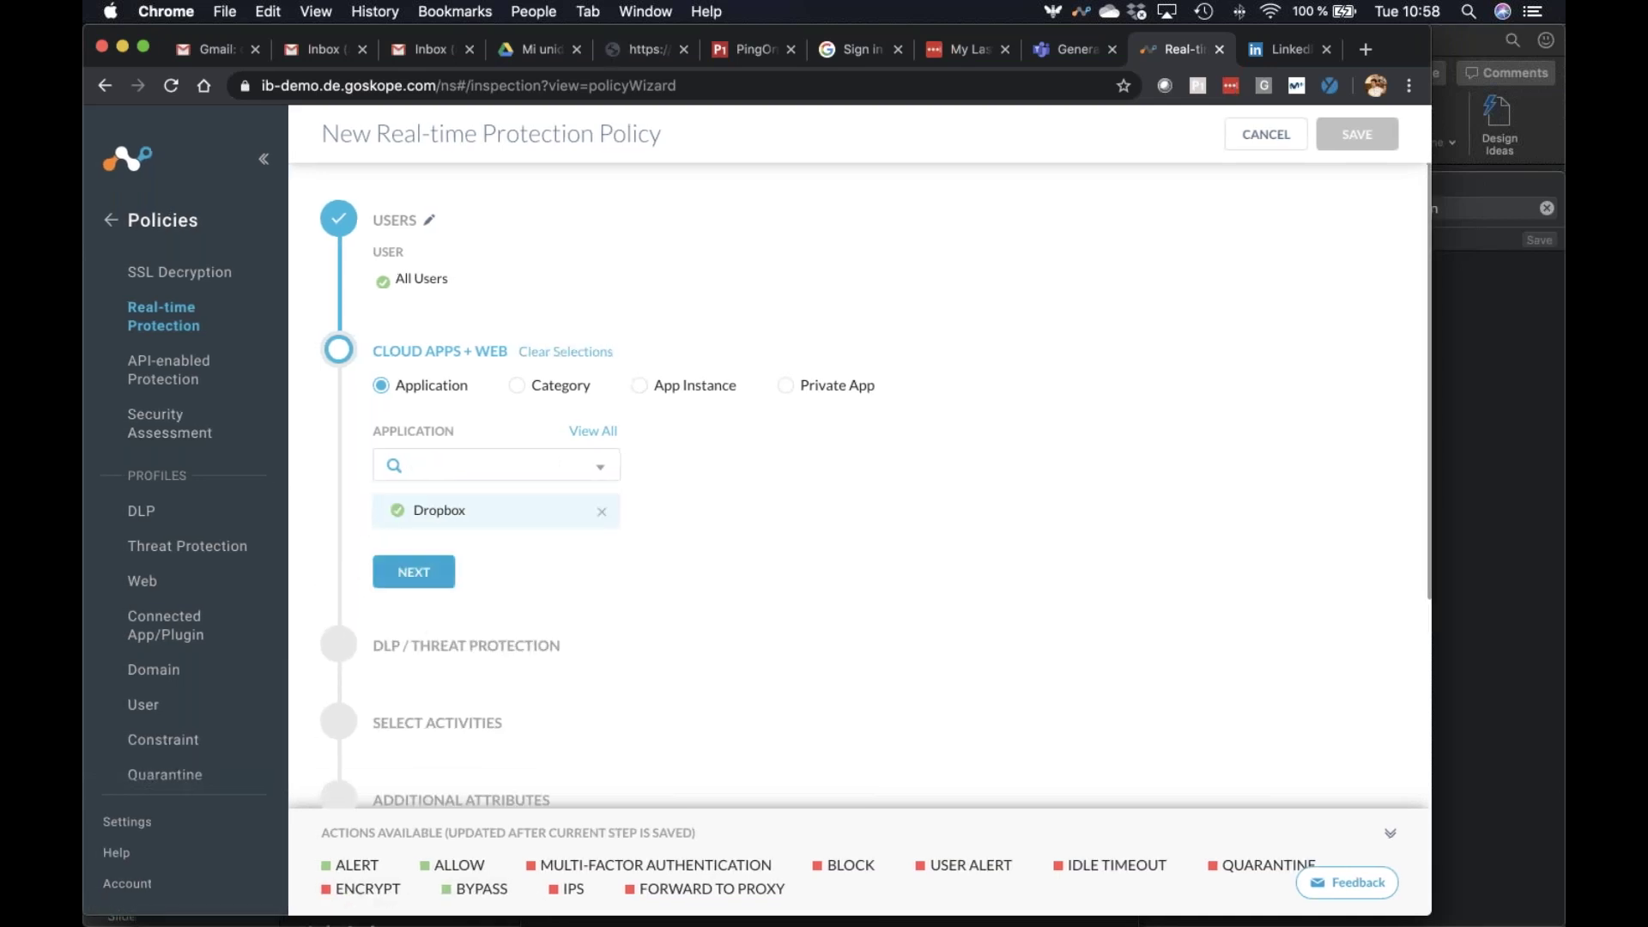
pyautogui.click(413, 572)
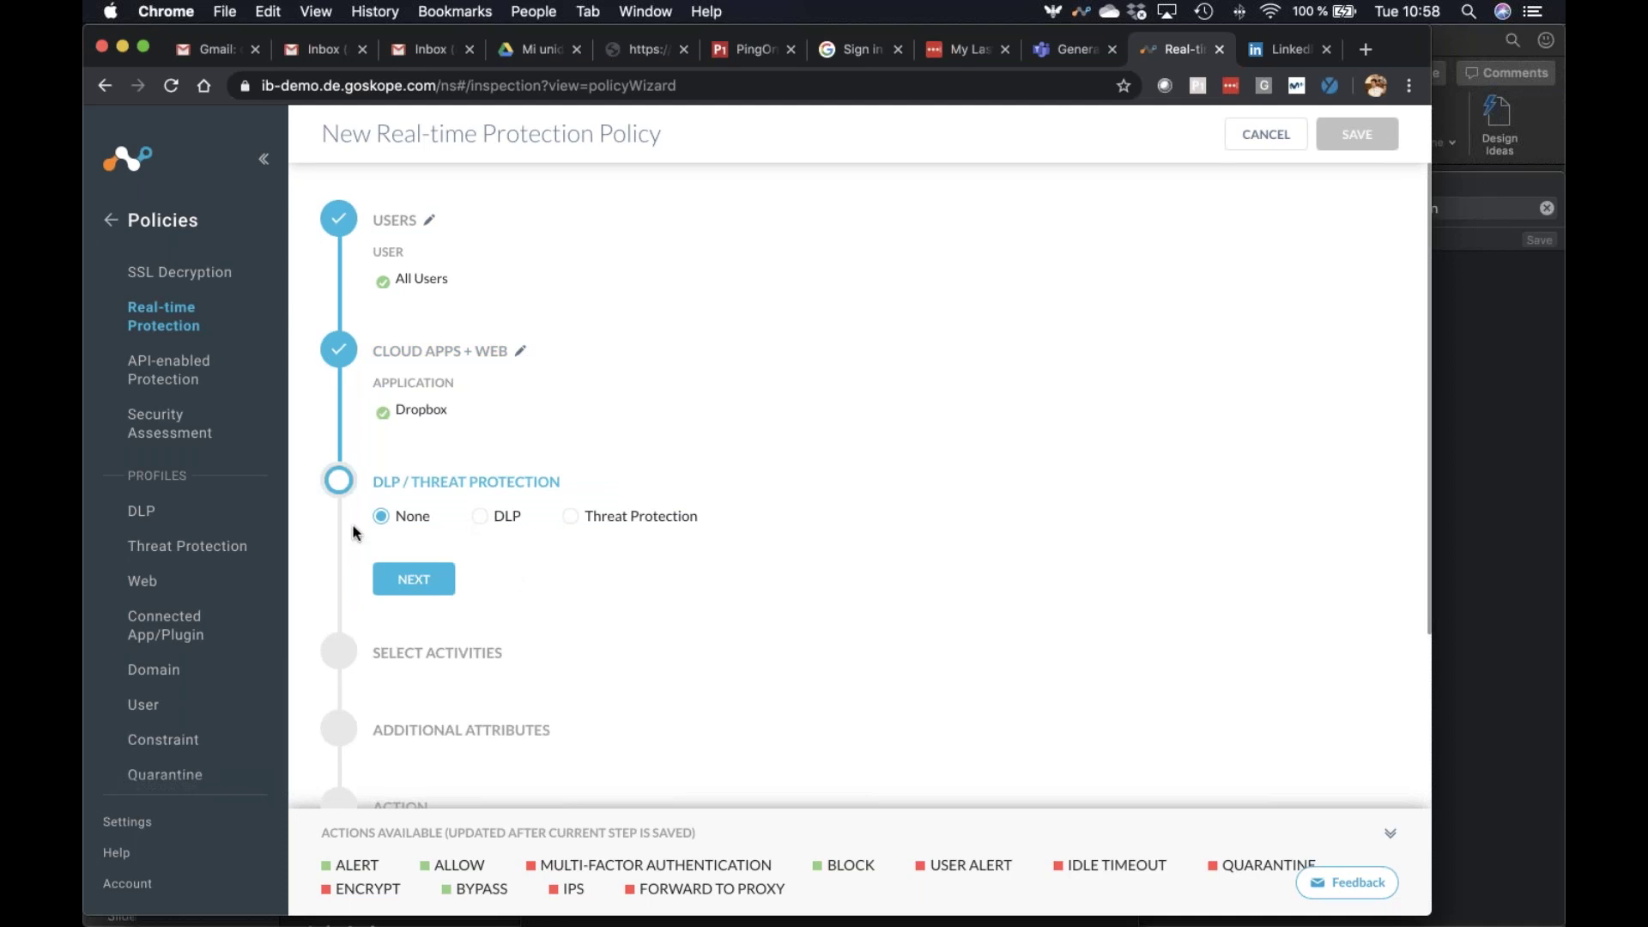
# Keep no DLP profile, then check Share in activities and close without saving
pyautogui.click(413, 584)
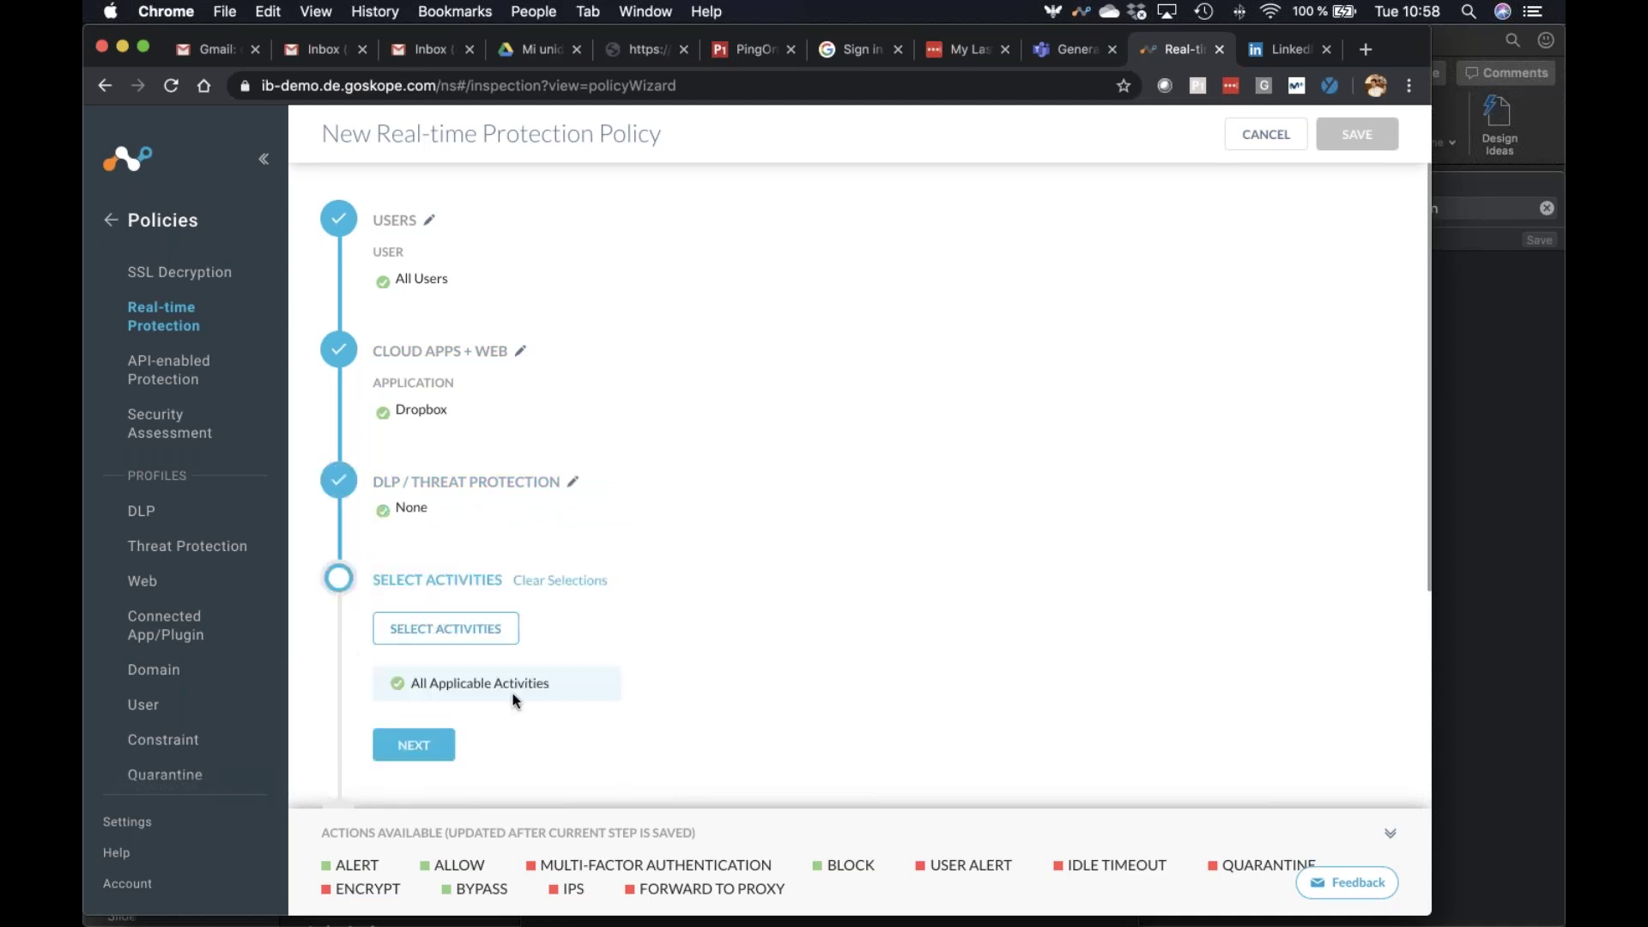
pyautogui.click(483, 633)
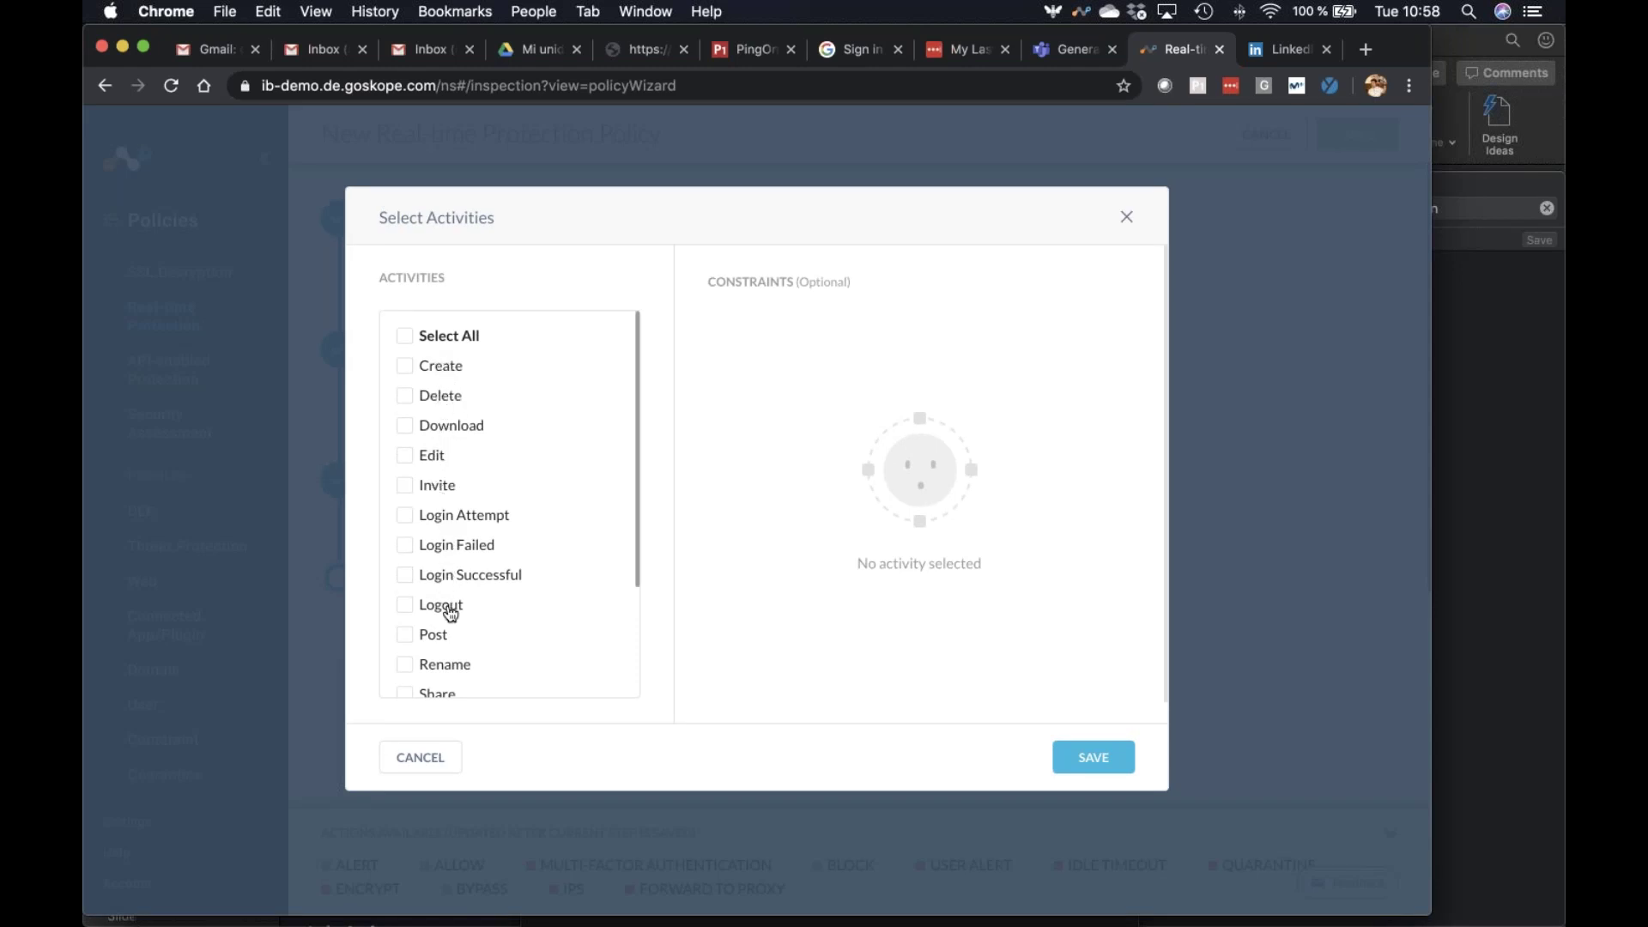
pyautogui.scroll(-3, 465, 650)
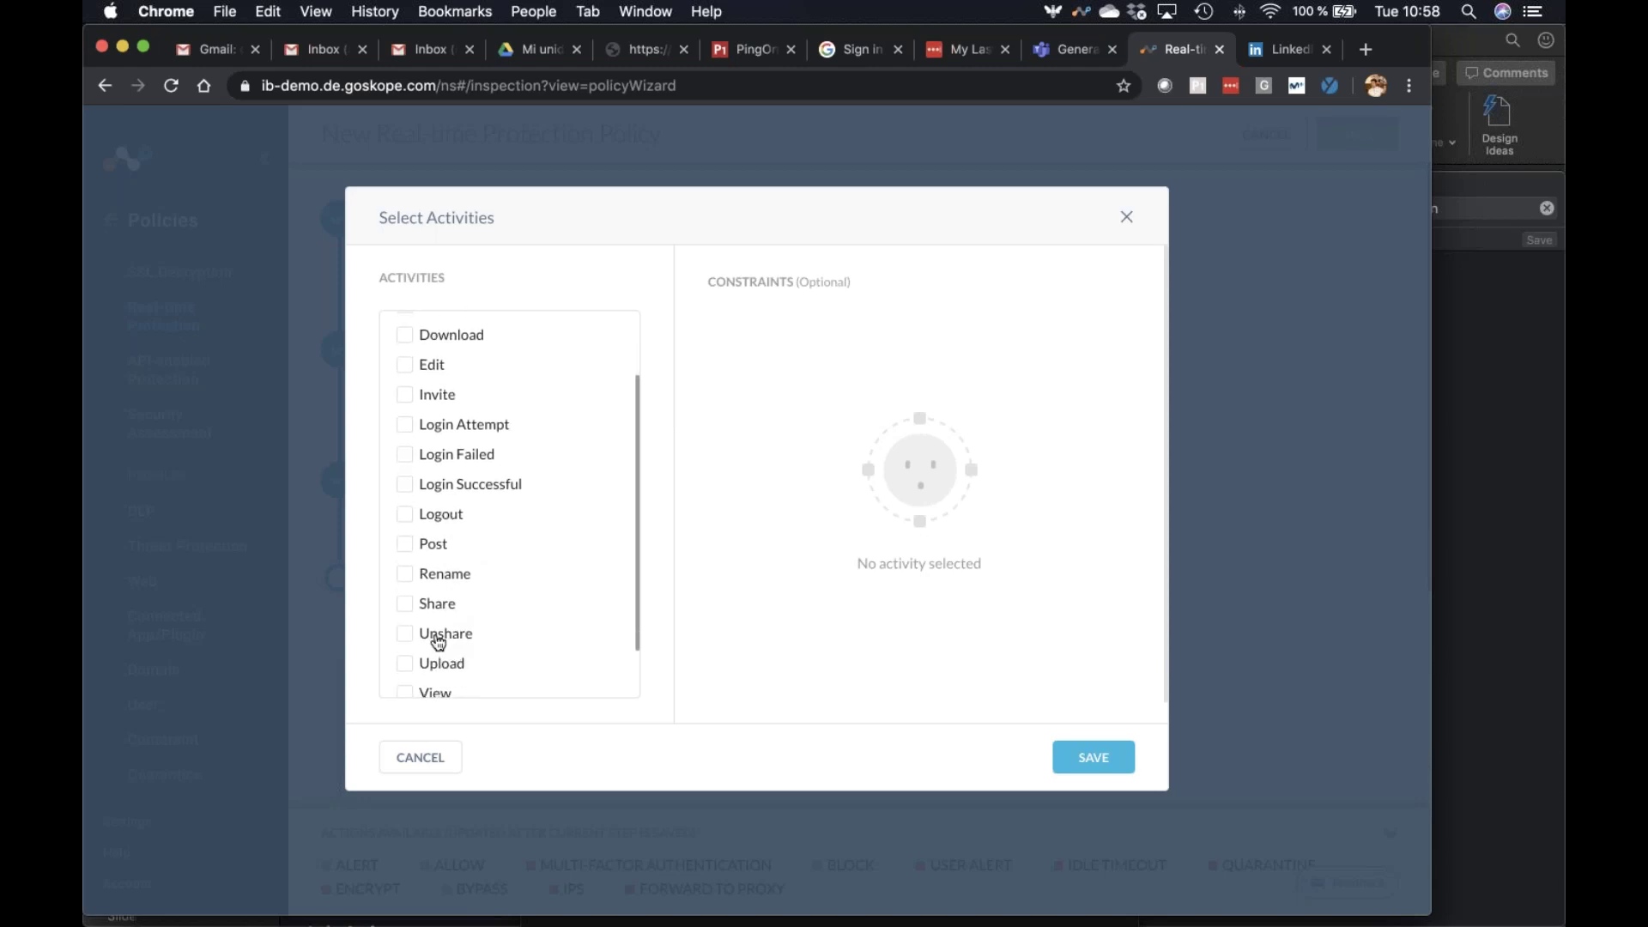
pyautogui.click(406, 605)
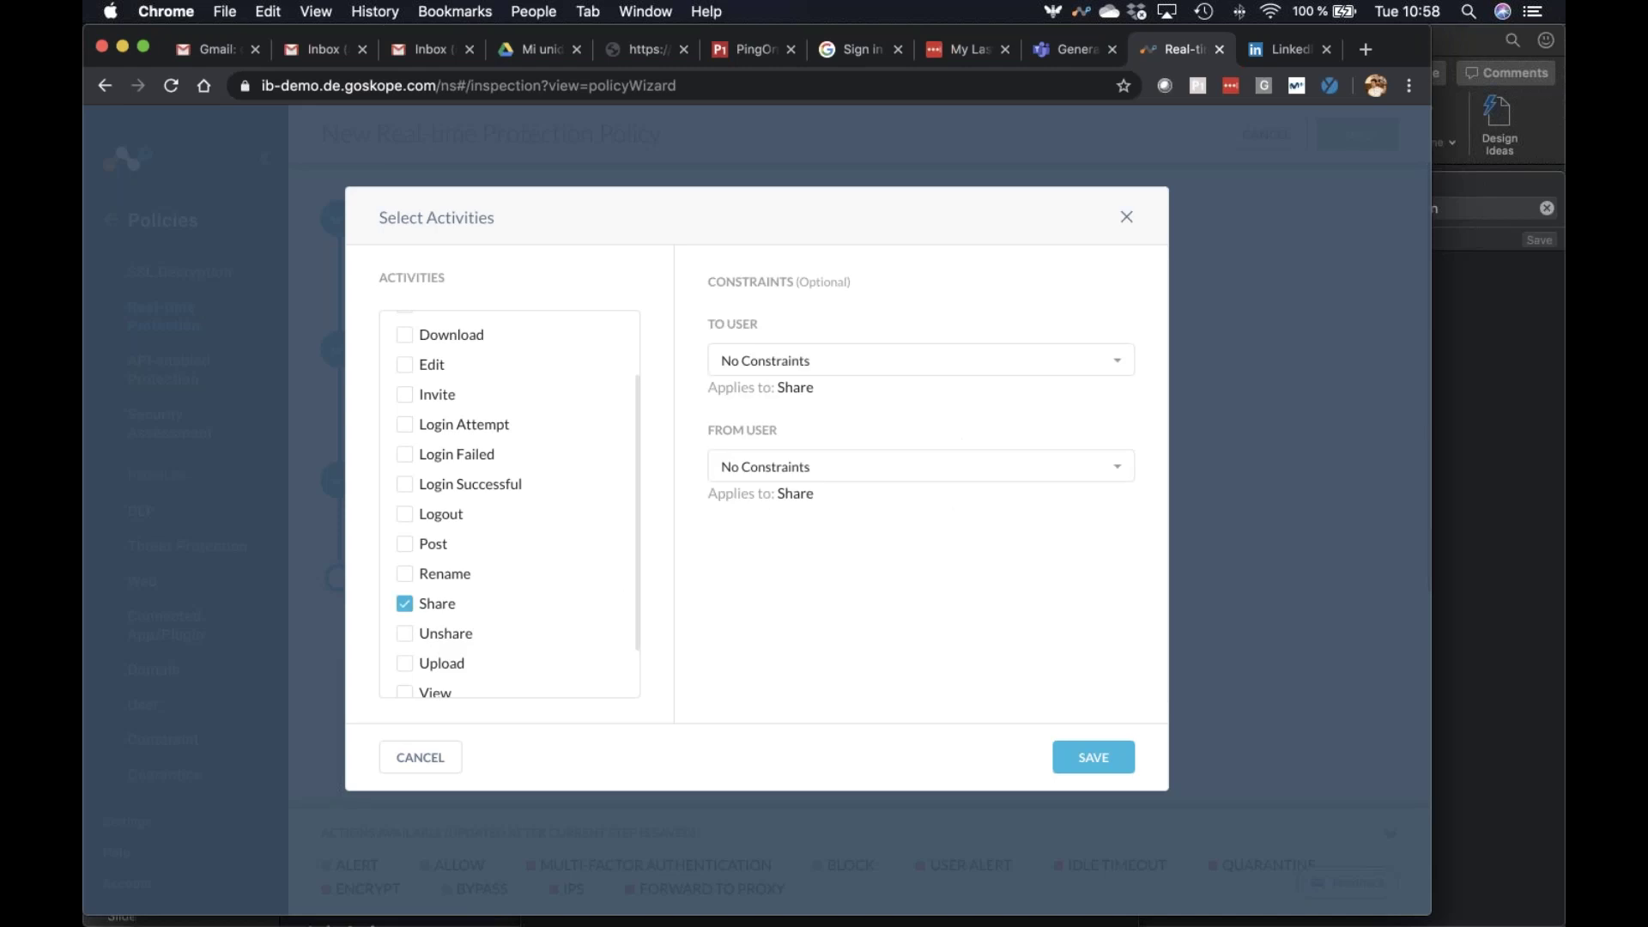
pyautogui.click(857, 367)
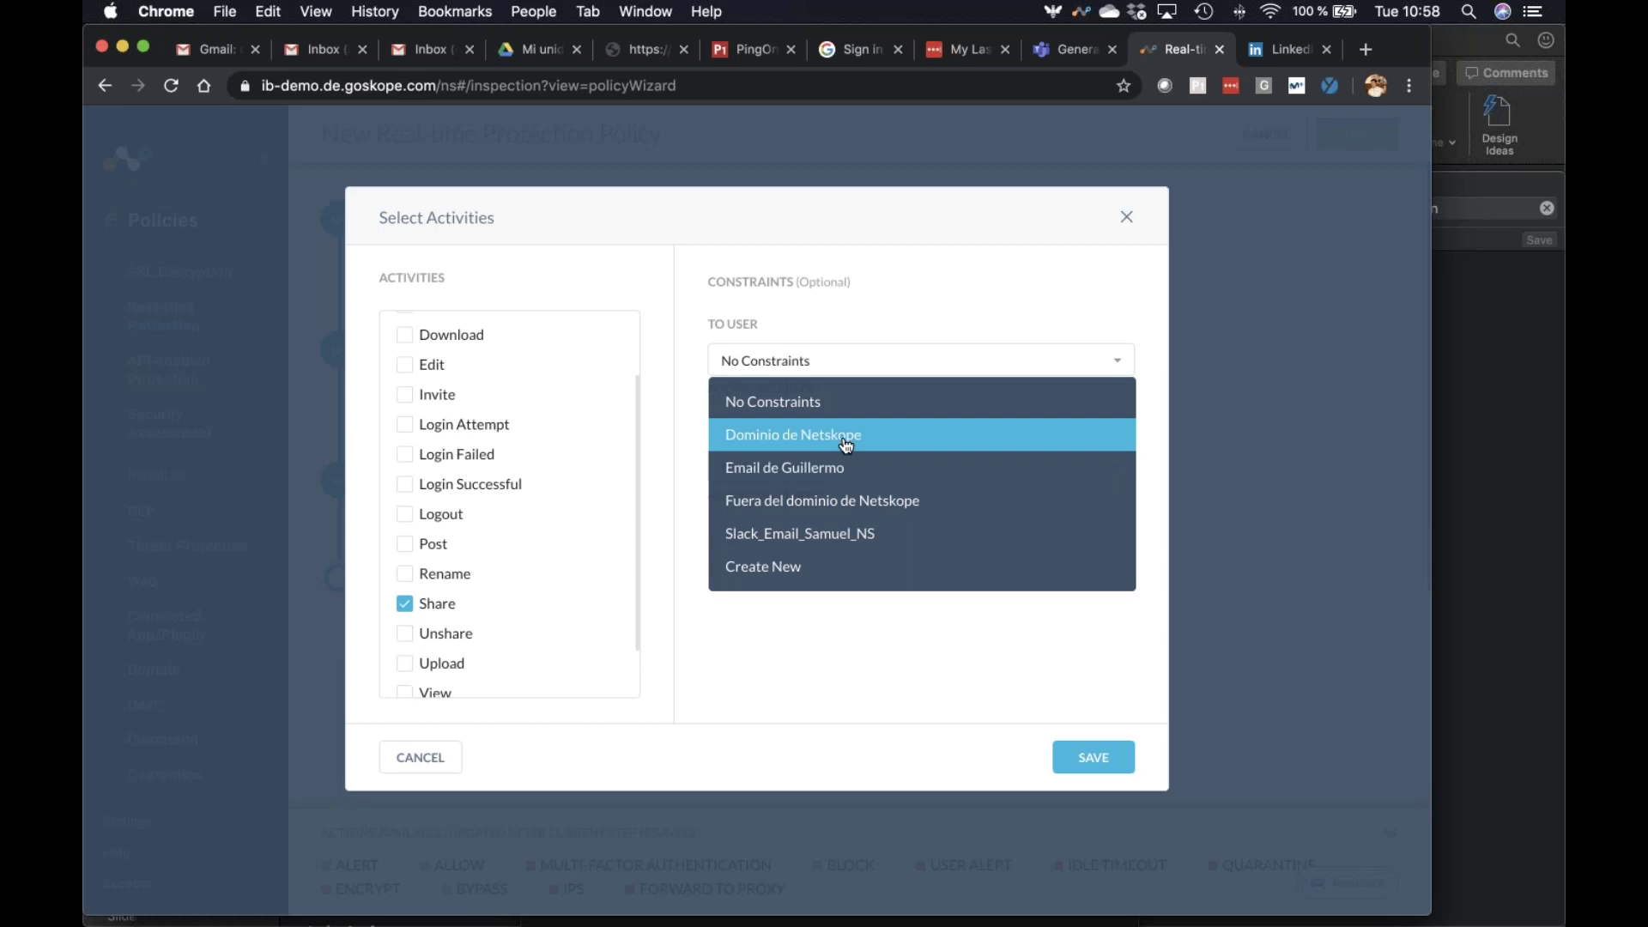
pyautogui.click(771, 664)
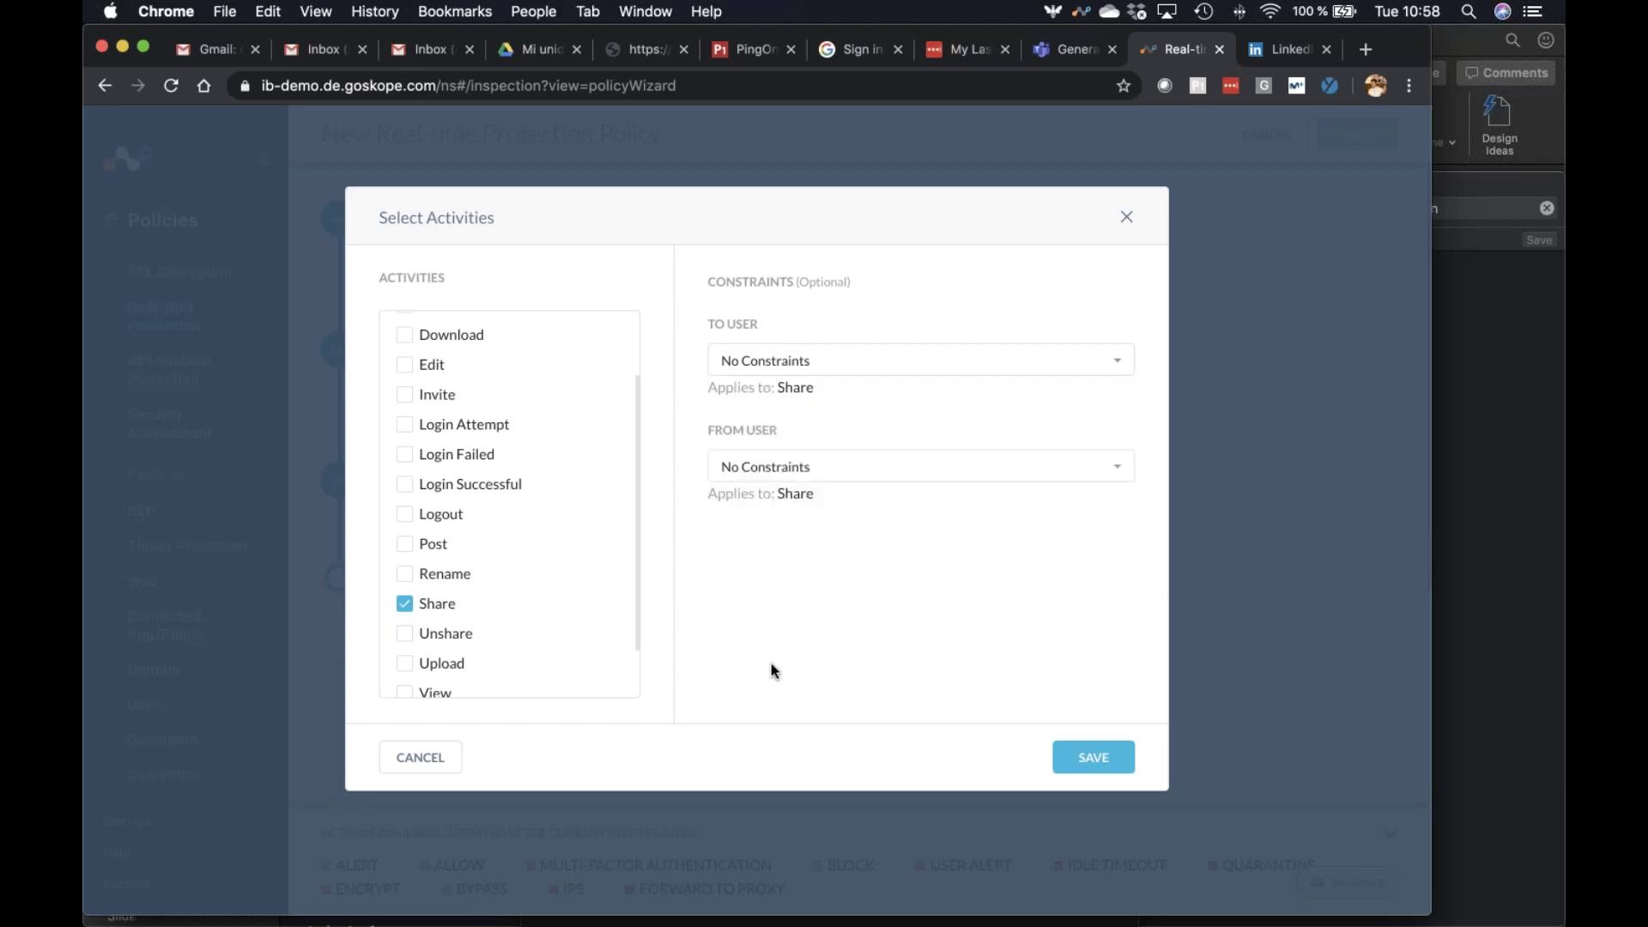
pyautogui.scroll(-2, 570, 626)
pyautogui.scroll(5, 589, 615)
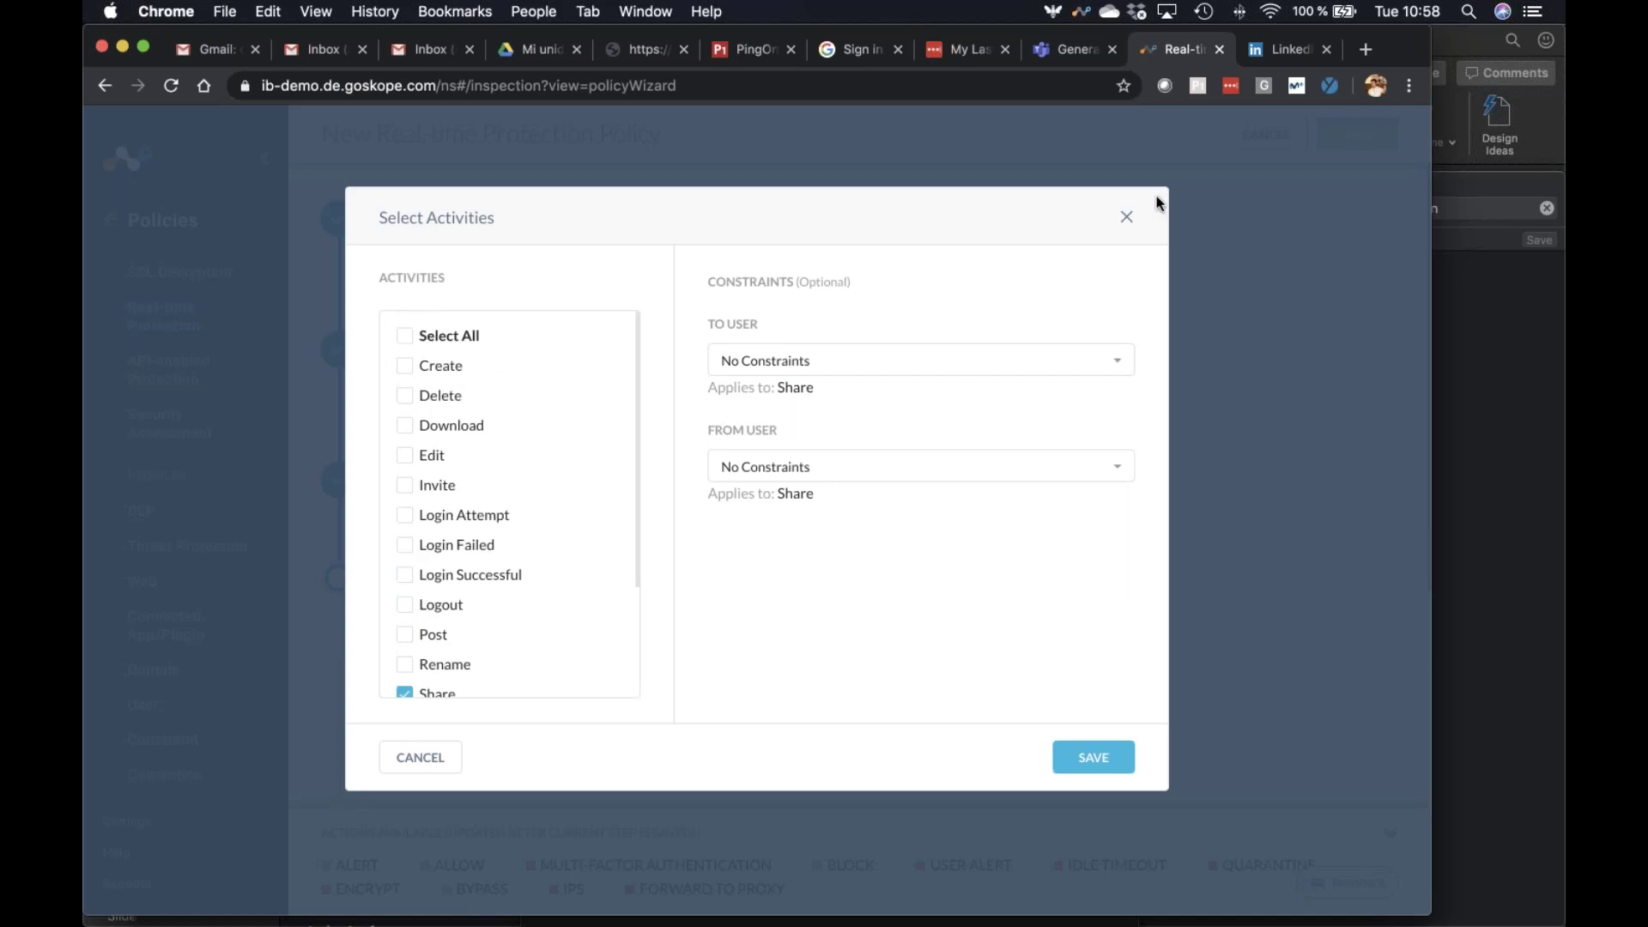
pyautogui.press('Escape')
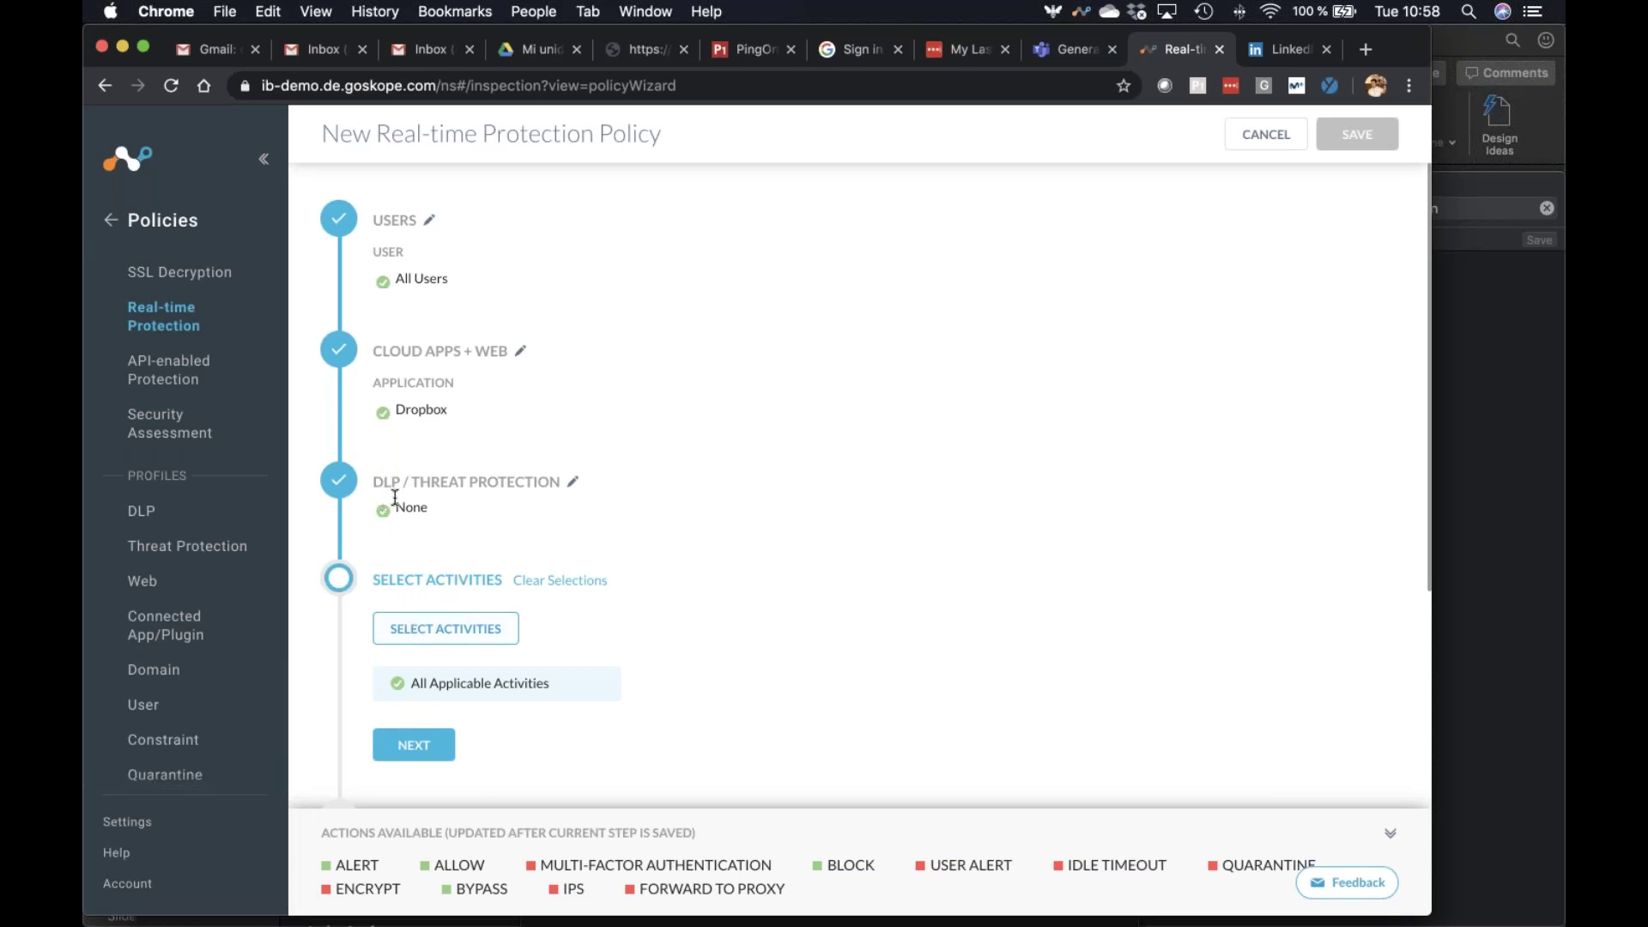
# Apply the EU GDPR (narrow) DLP profile, then open and dismiss the activities chooser
pyautogui.click(572, 482)
pyautogui.click(493, 518)
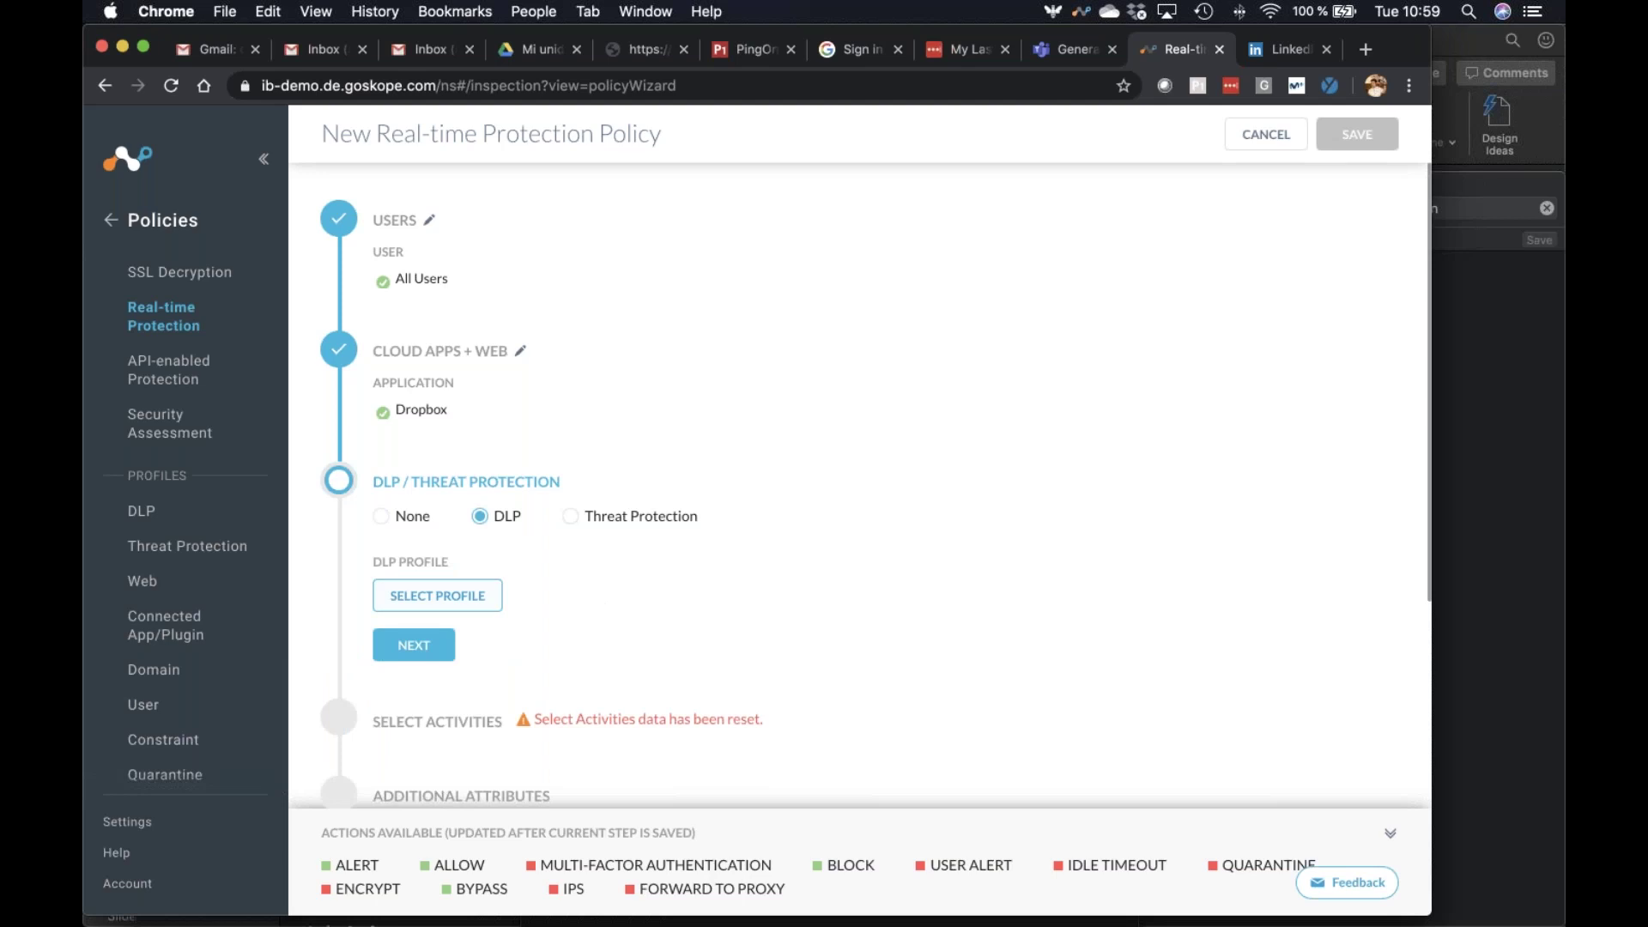
pyautogui.click(459, 594)
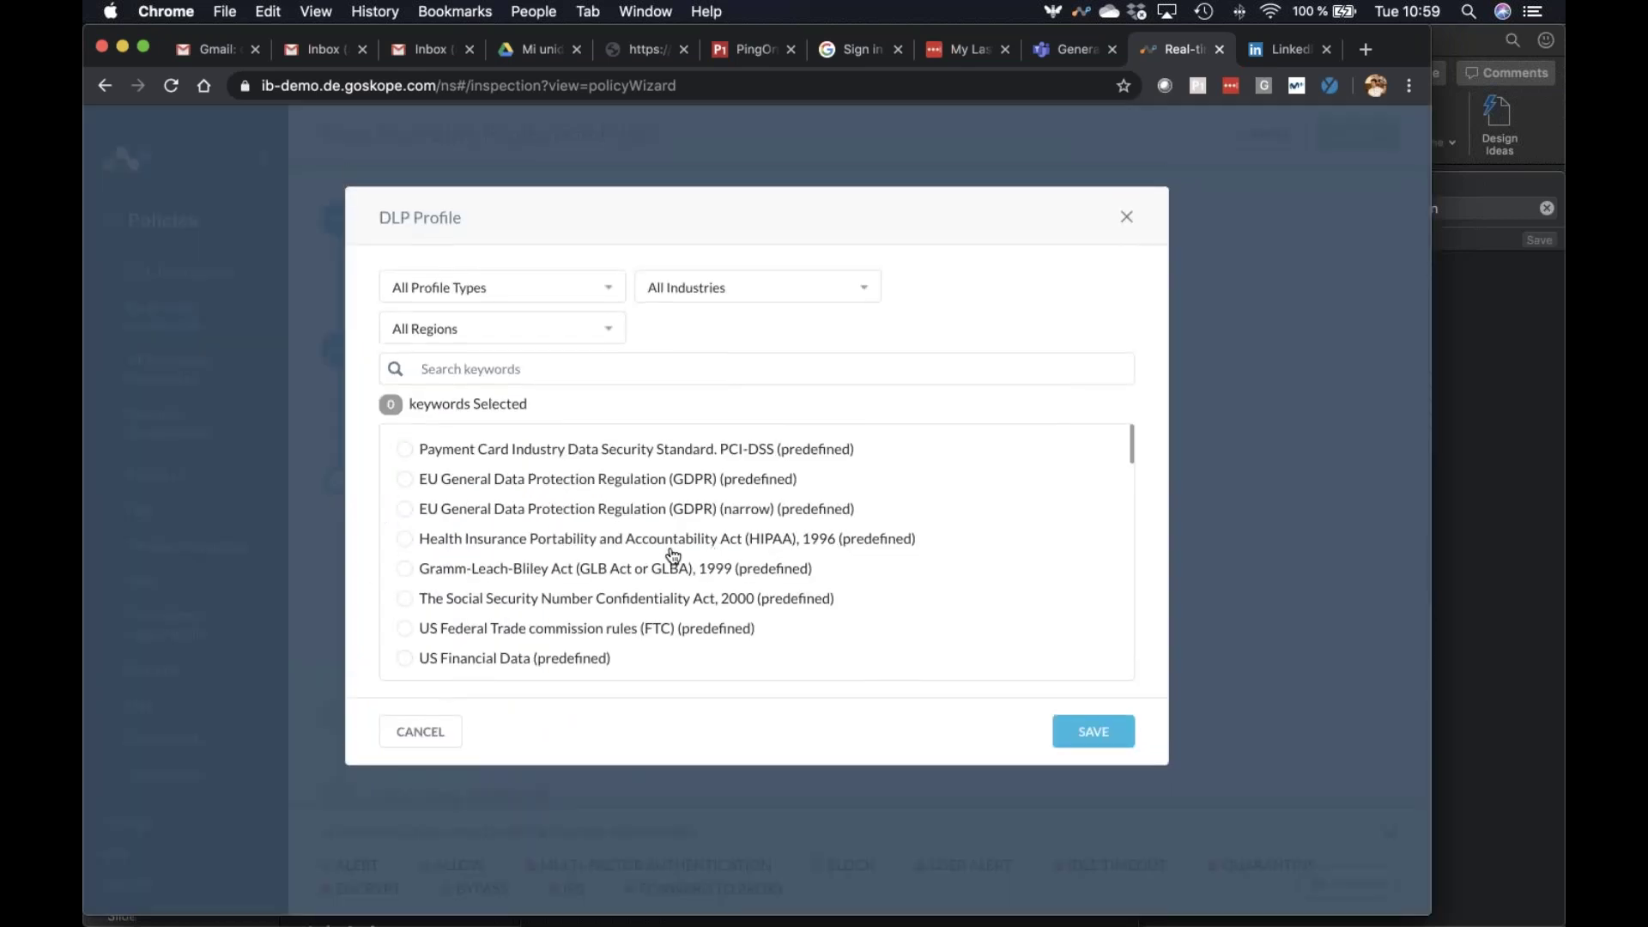
pyautogui.click(586, 515)
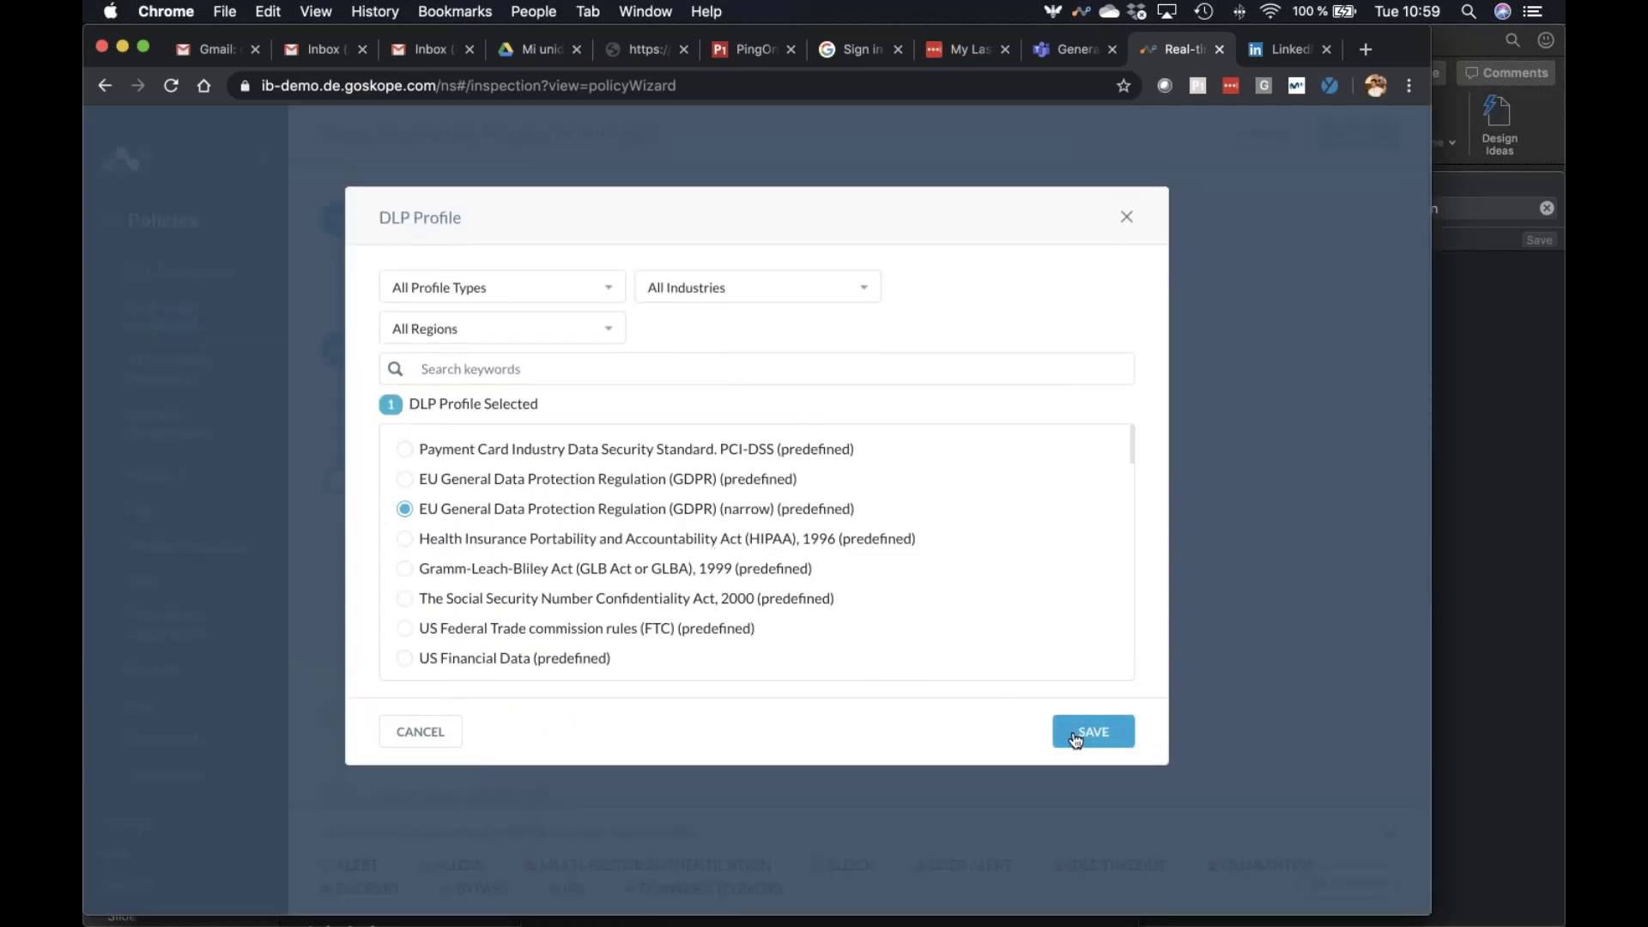
pyautogui.click(1075, 736)
pyautogui.click(450, 699)
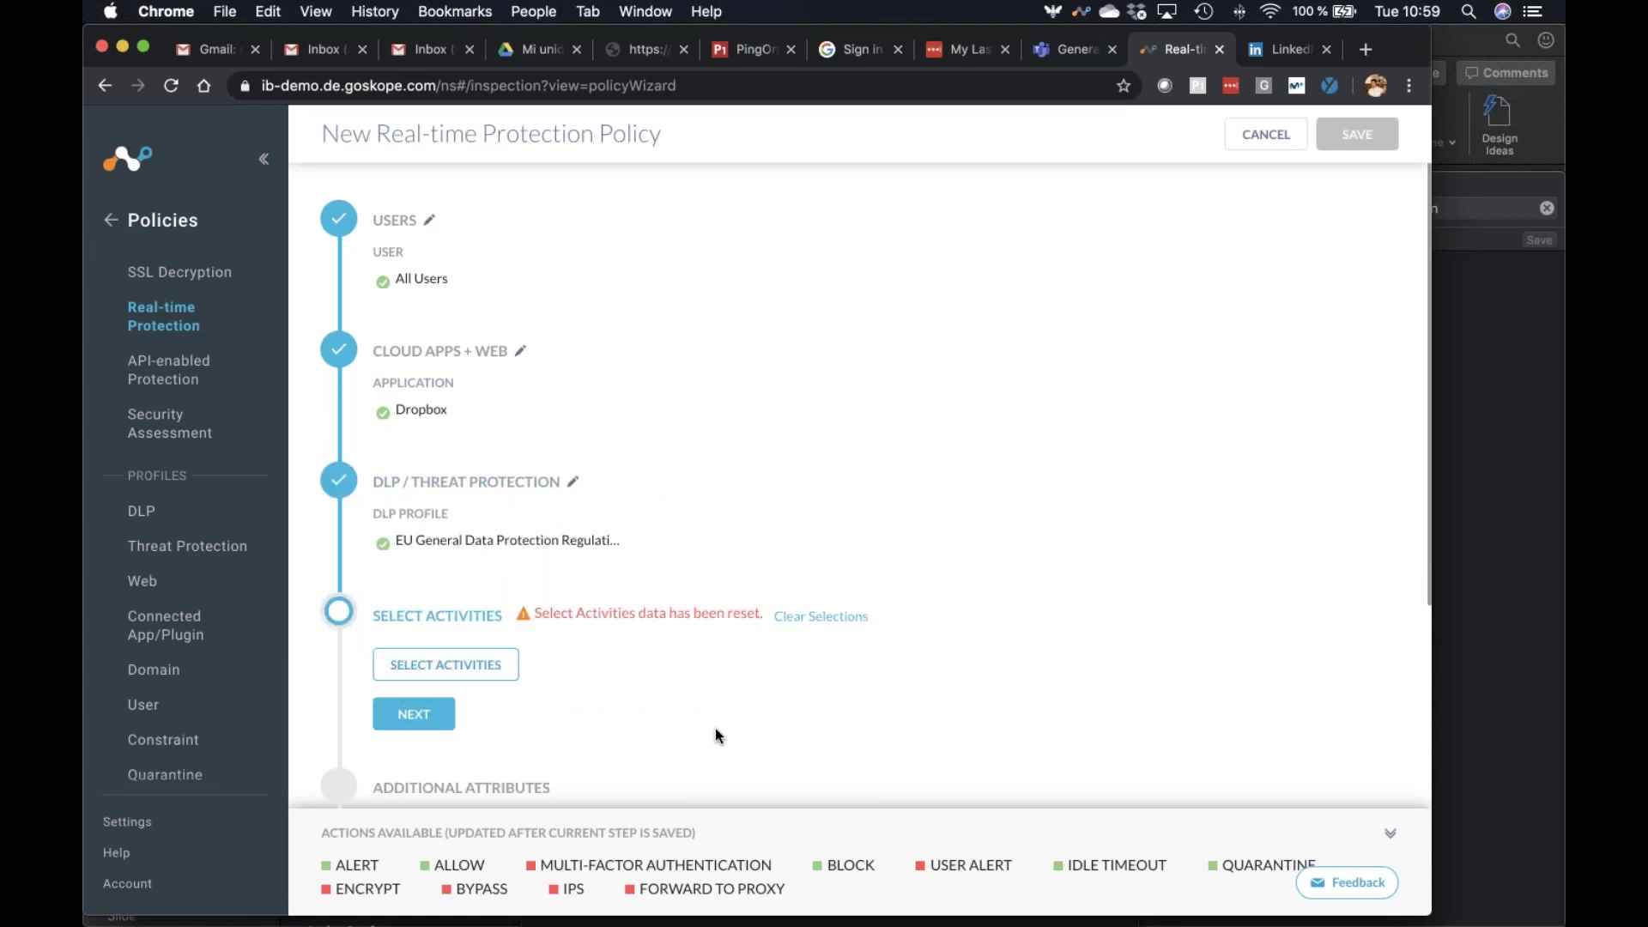
pyautogui.click(441, 666)
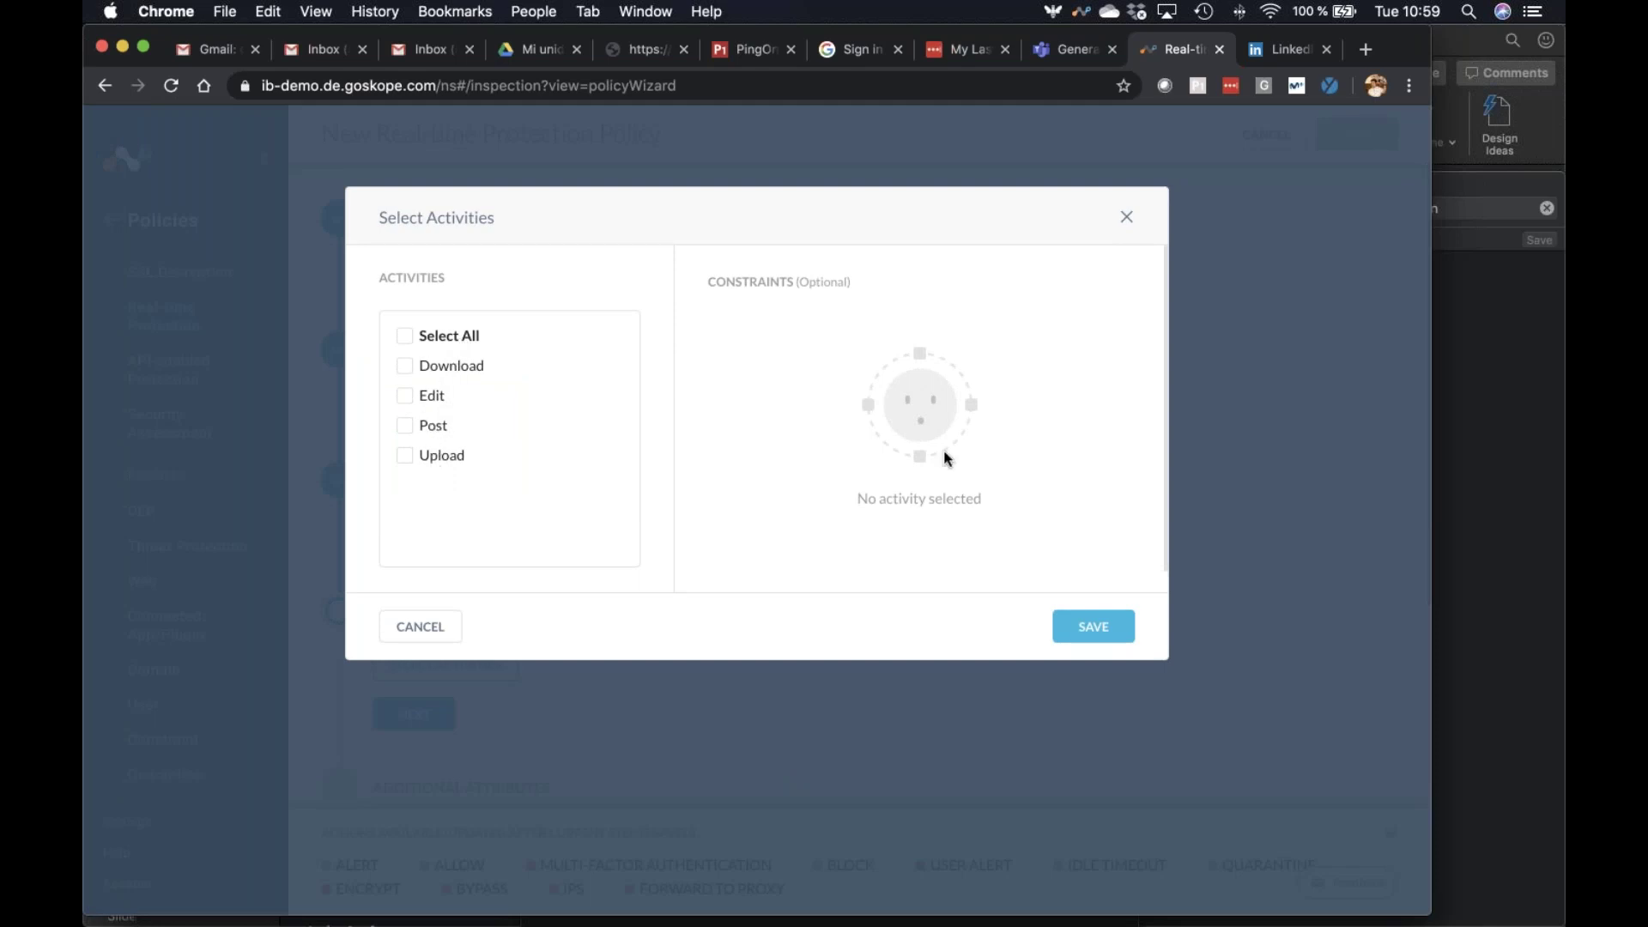
pyautogui.click(1127, 221)
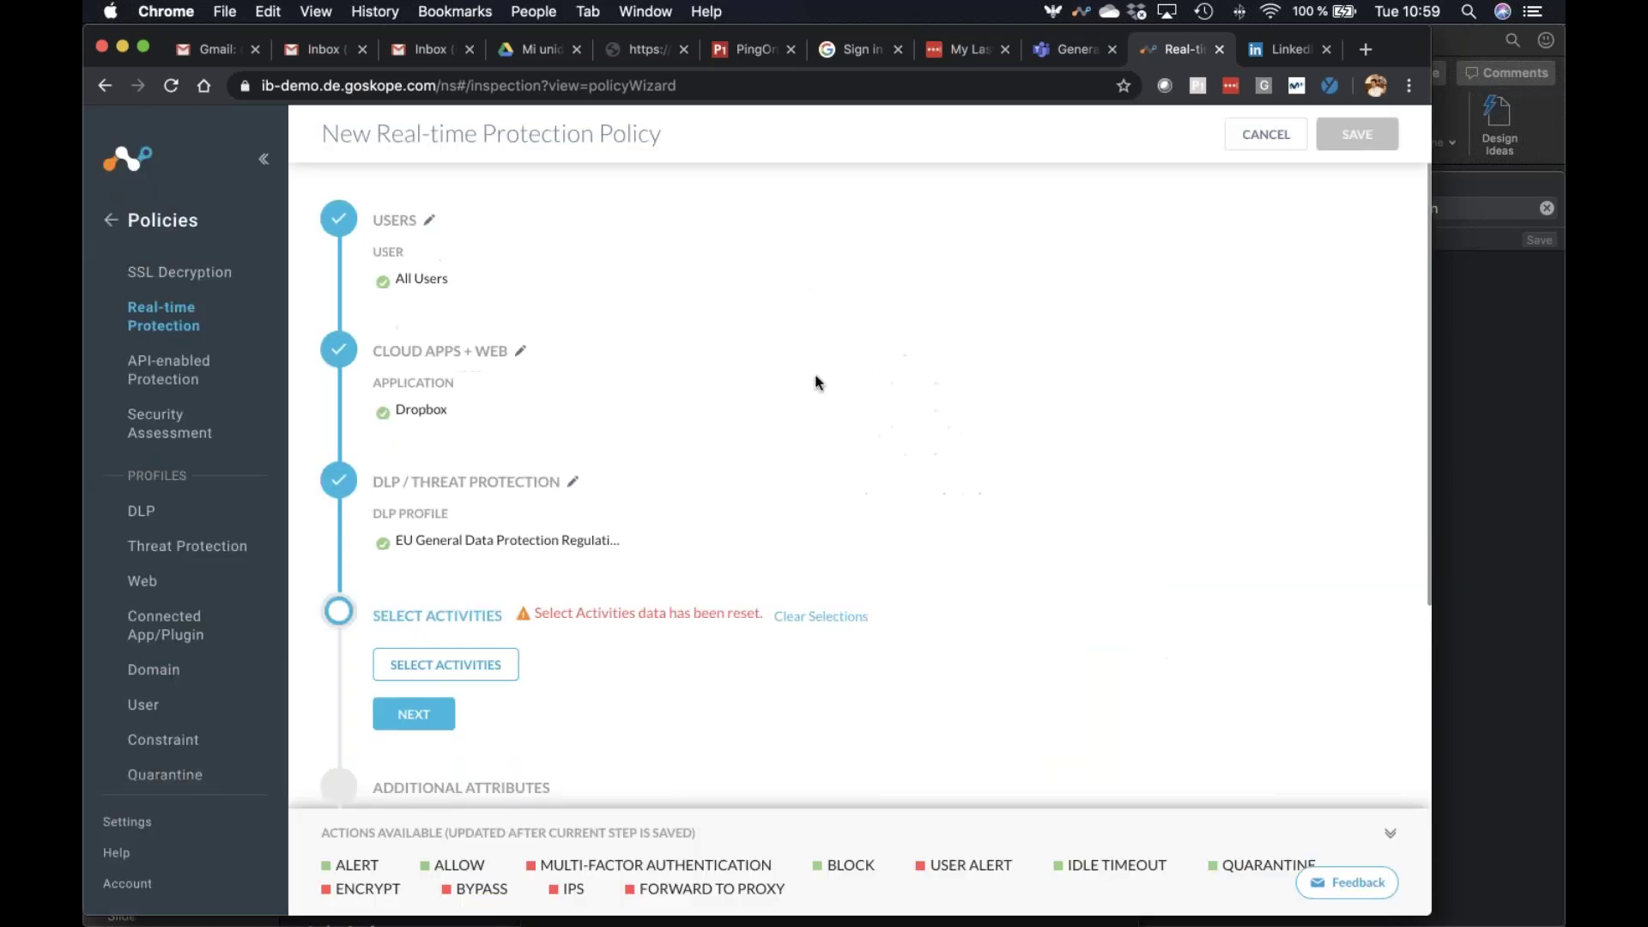
# Limit the policy's users to the single searched user and continue
pyautogui.click(432, 224)
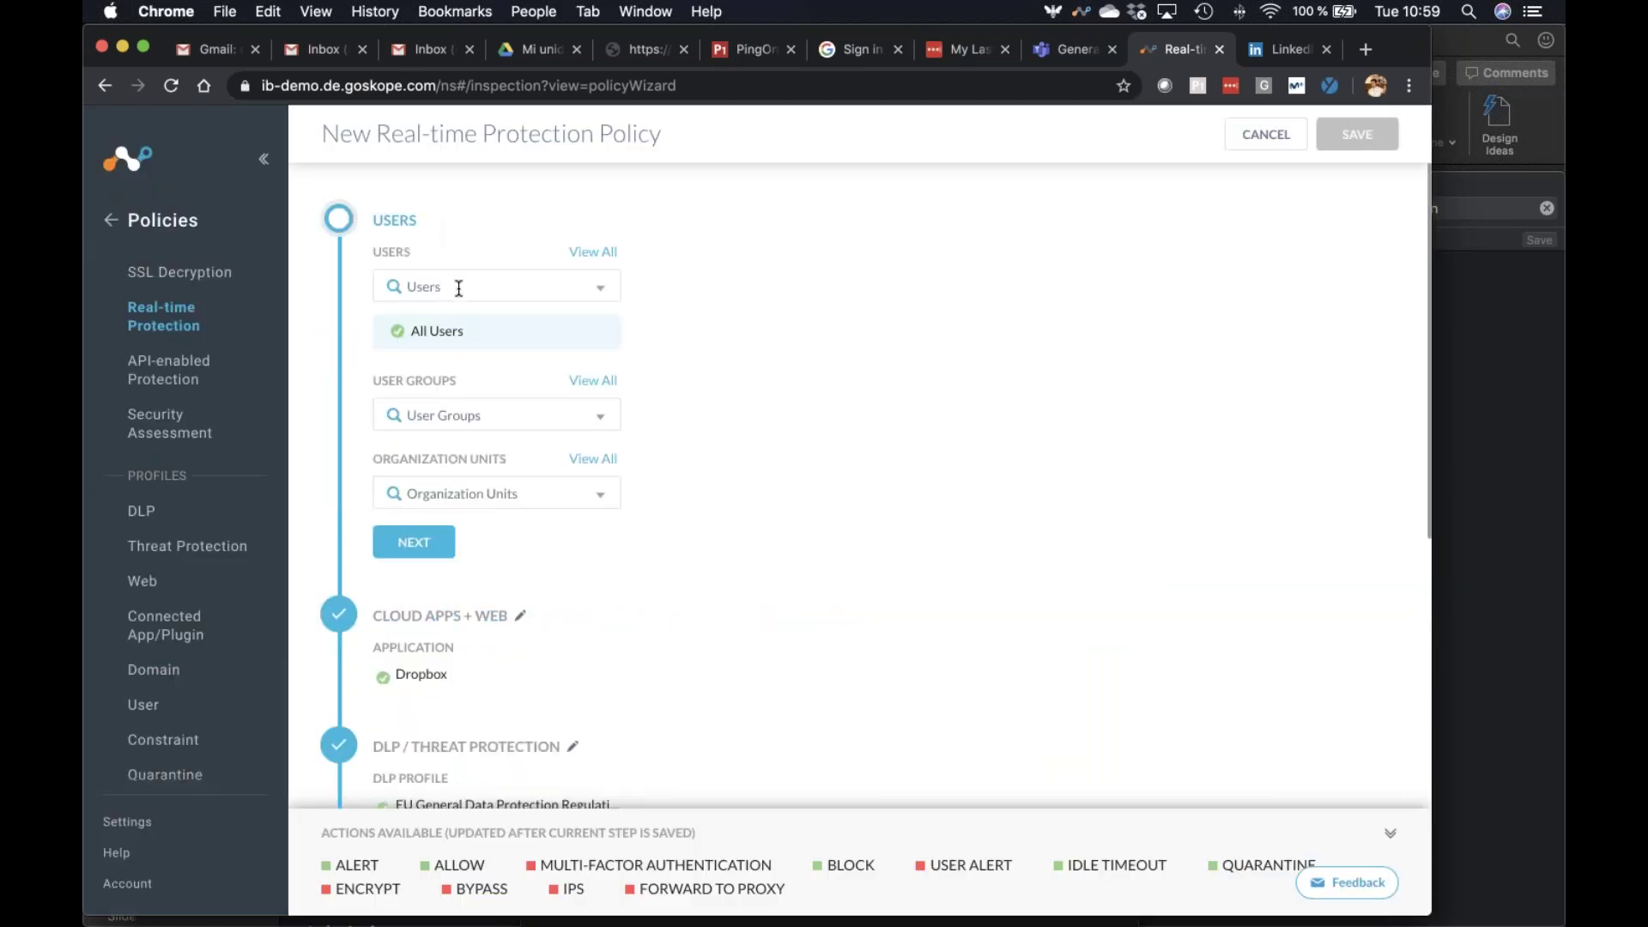
pyautogui.click(520, 615)
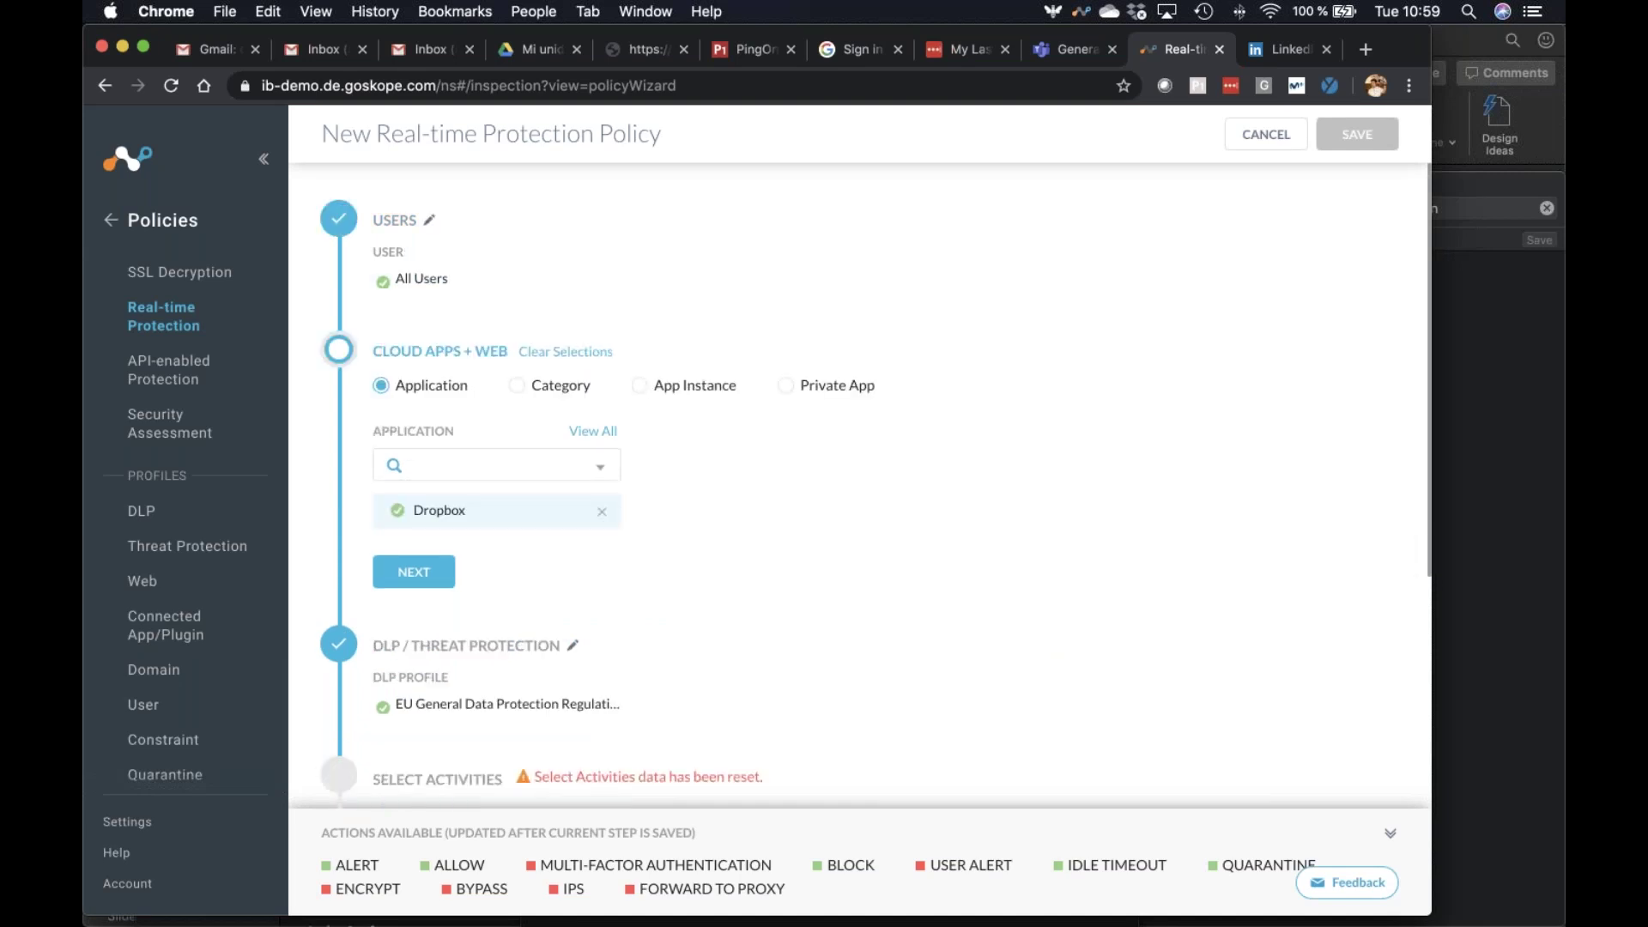
pyautogui.click(785, 385)
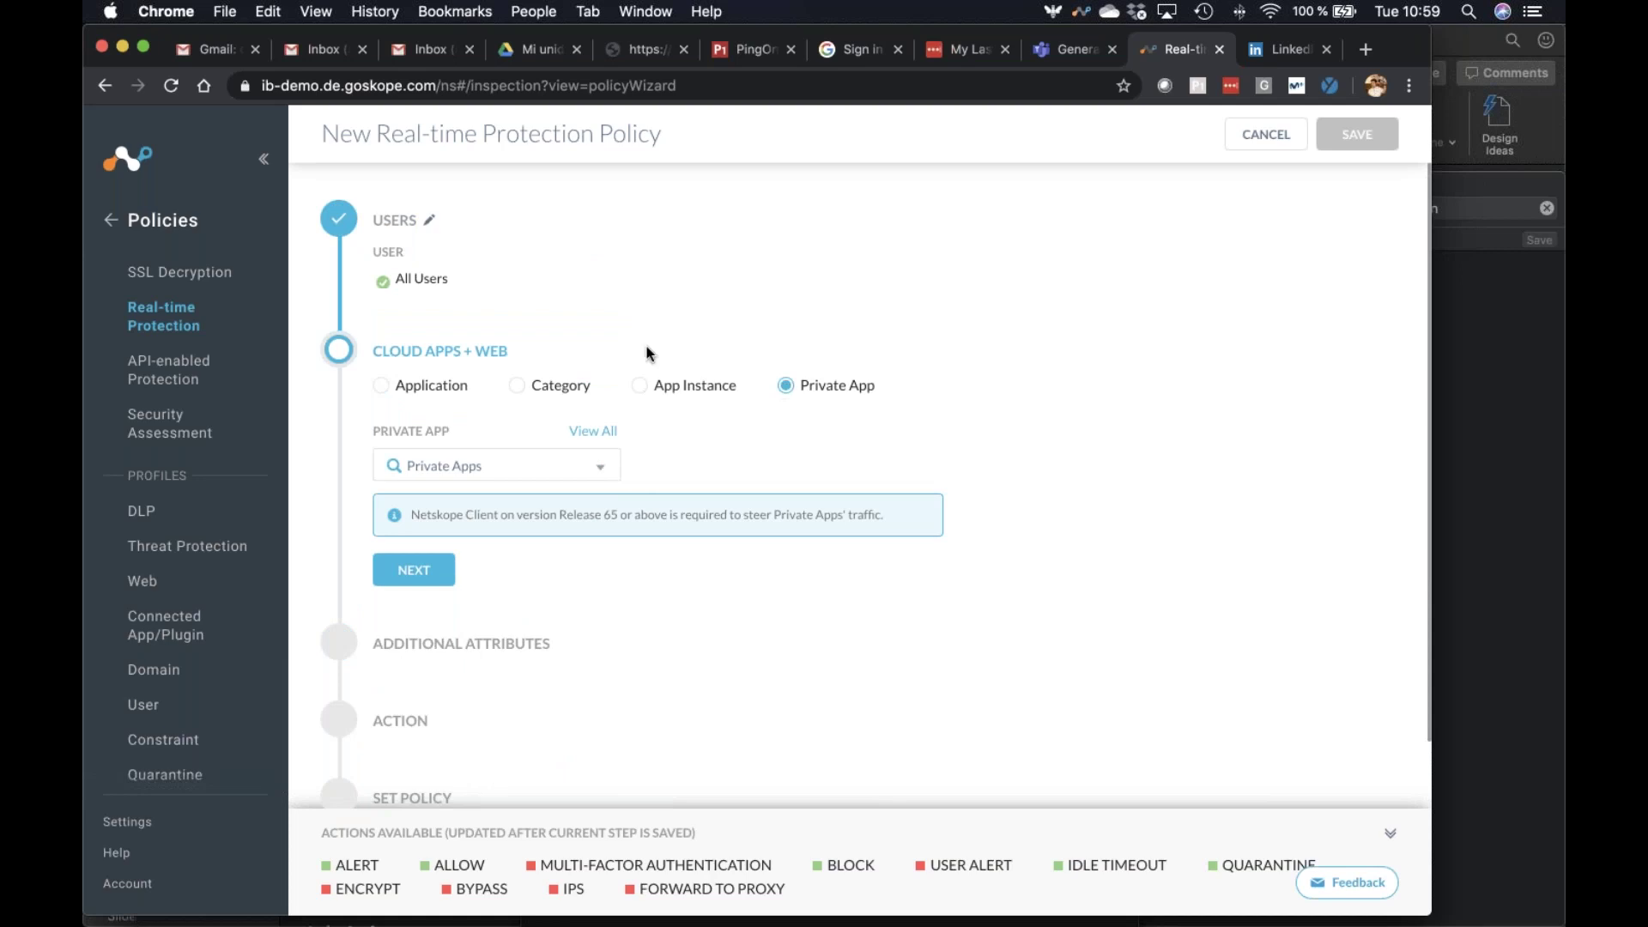
pyautogui.click(427, 223)
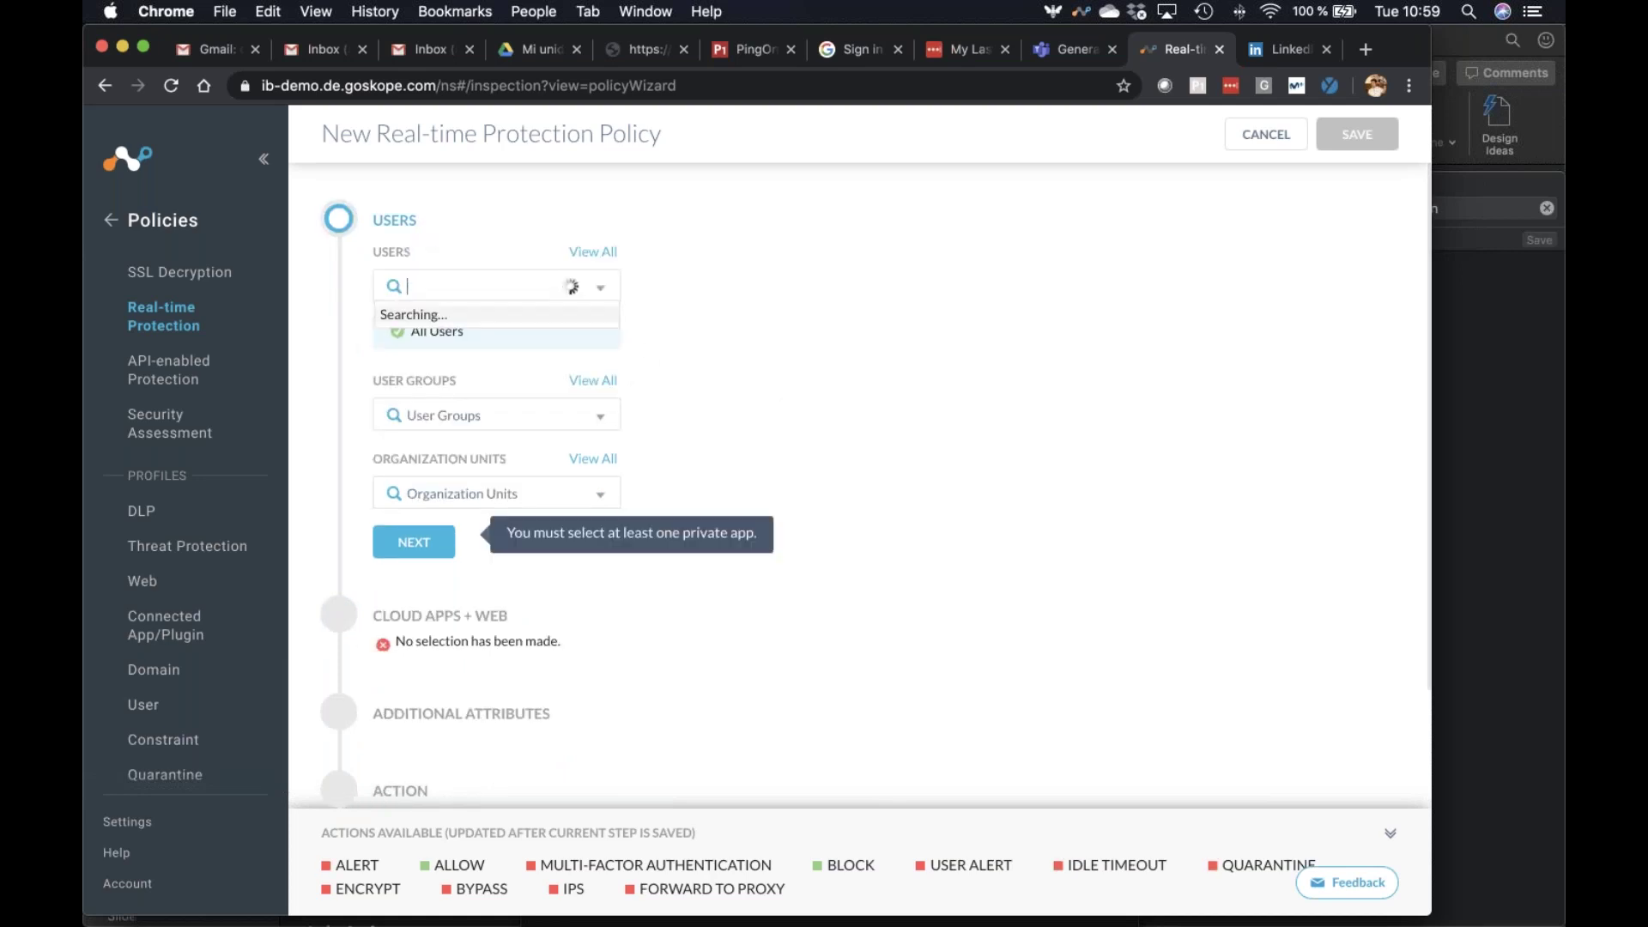
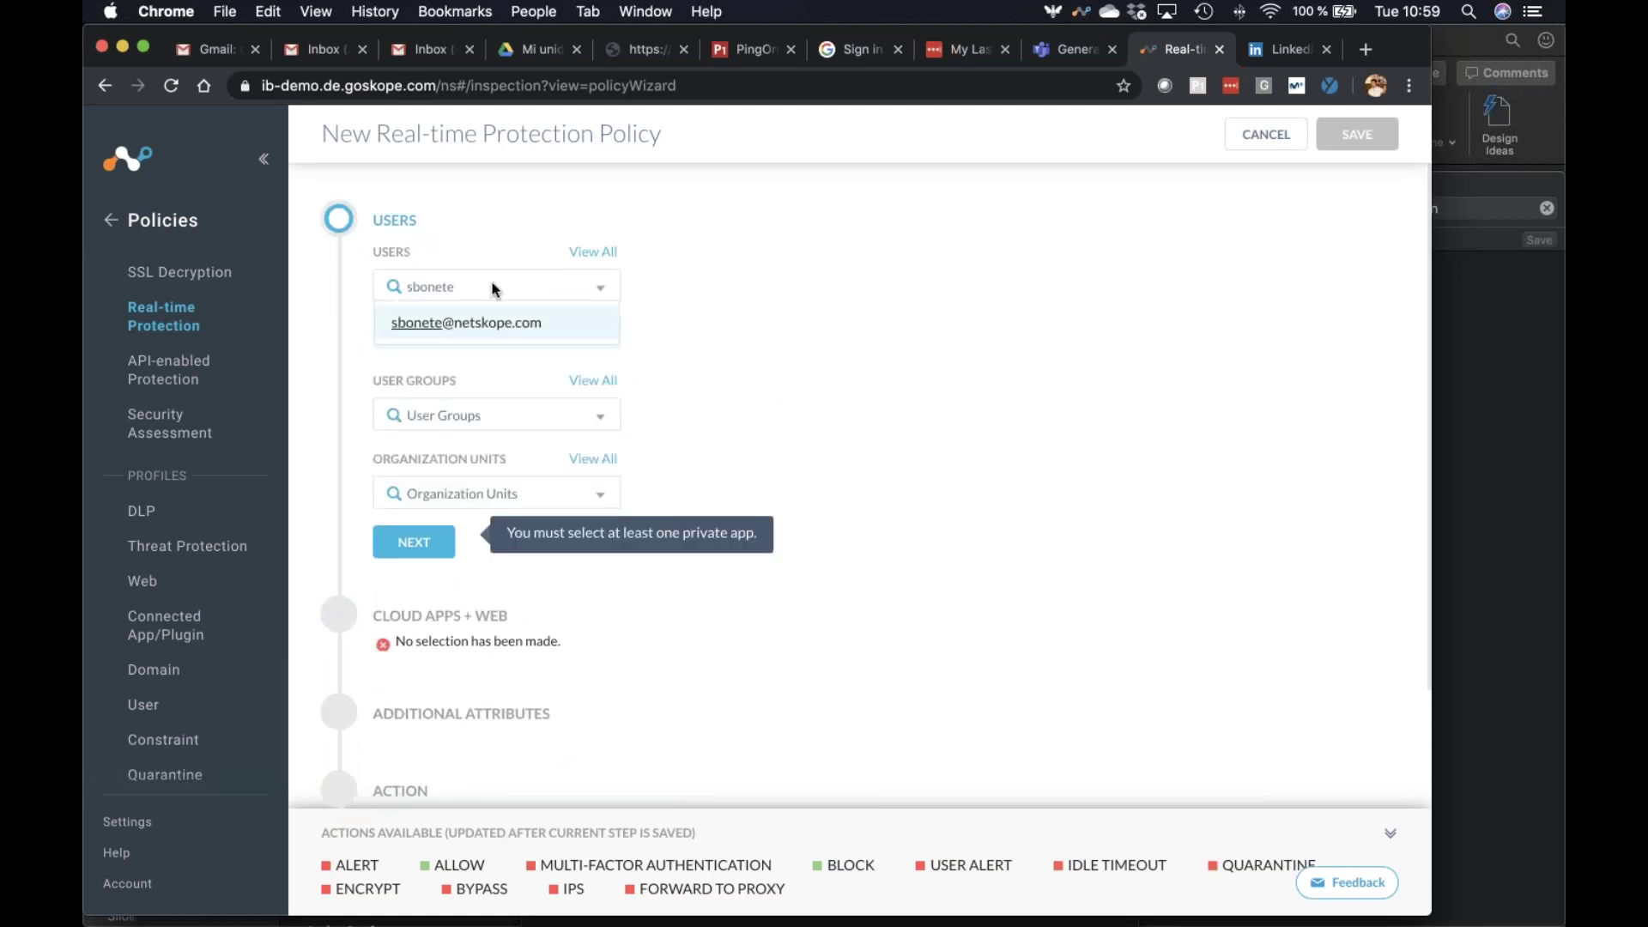
pyautogui.click(513, 325)
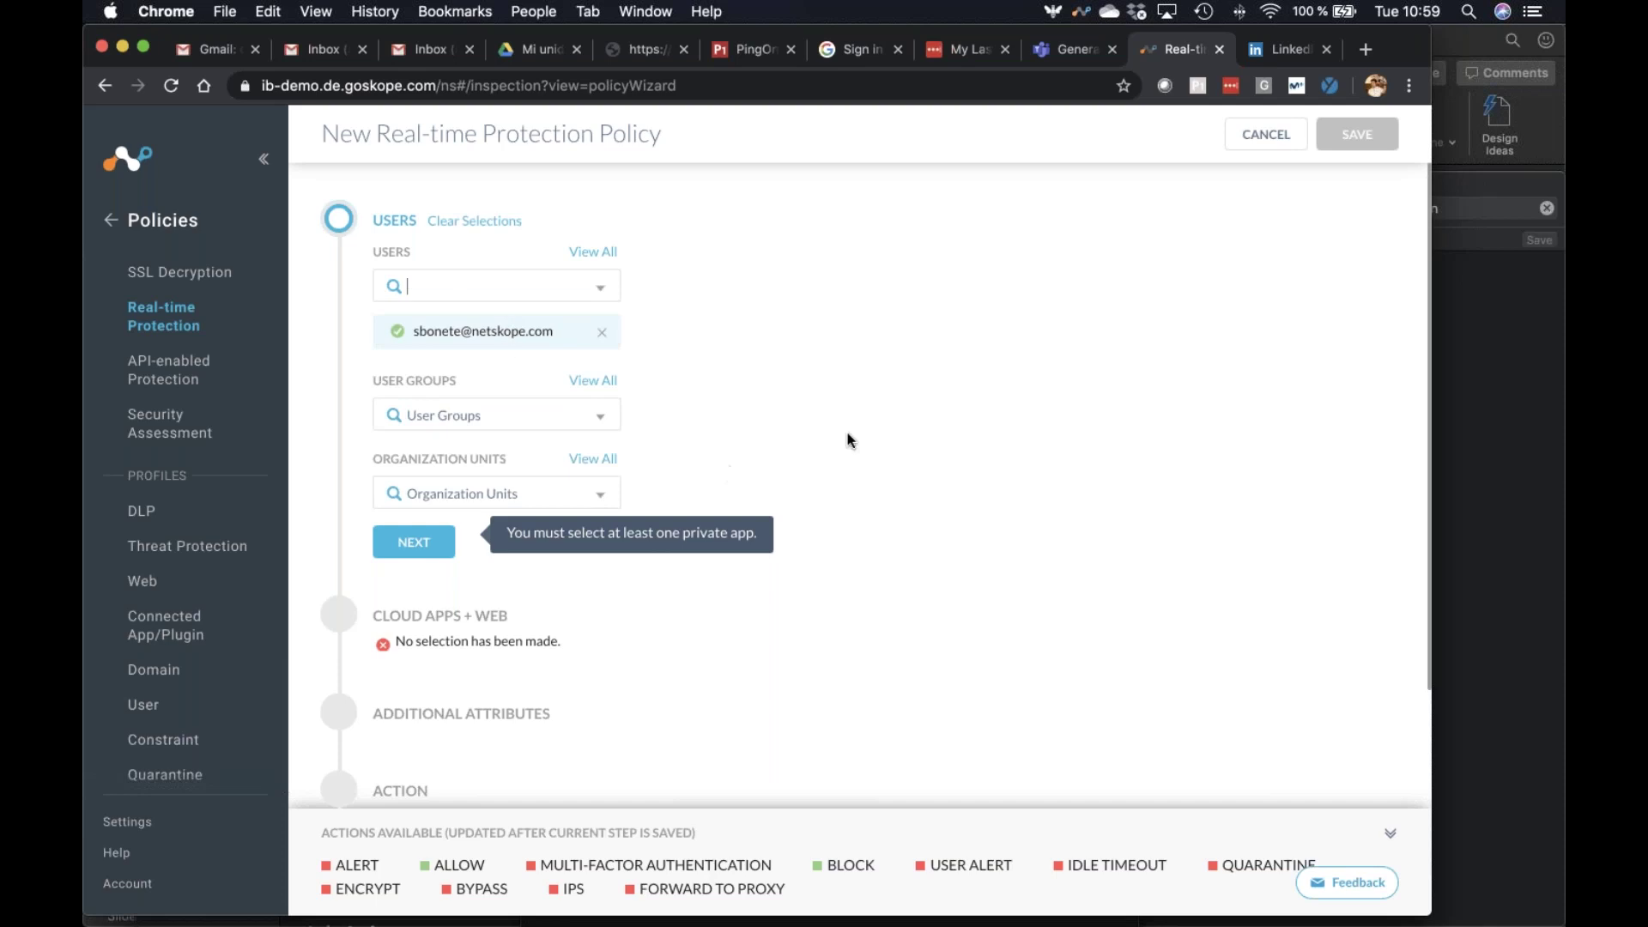
pyautogui.click(413, 541)
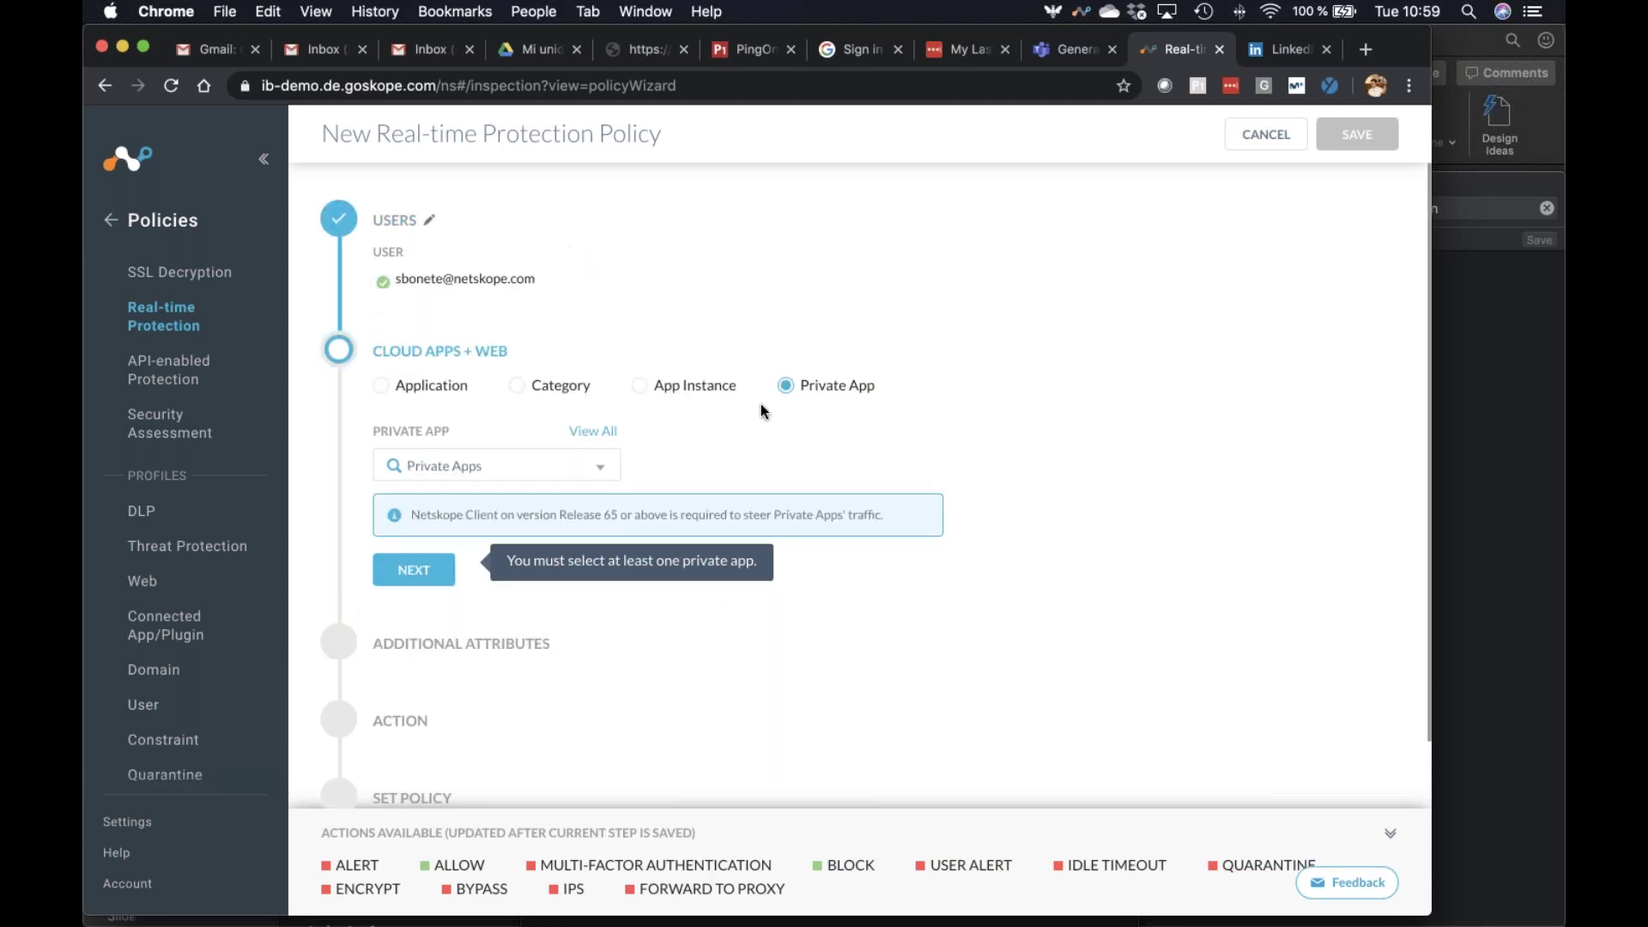
# Choose the [Formacion] private app as the policy's target and continue
pyautogui.click(599, 465)
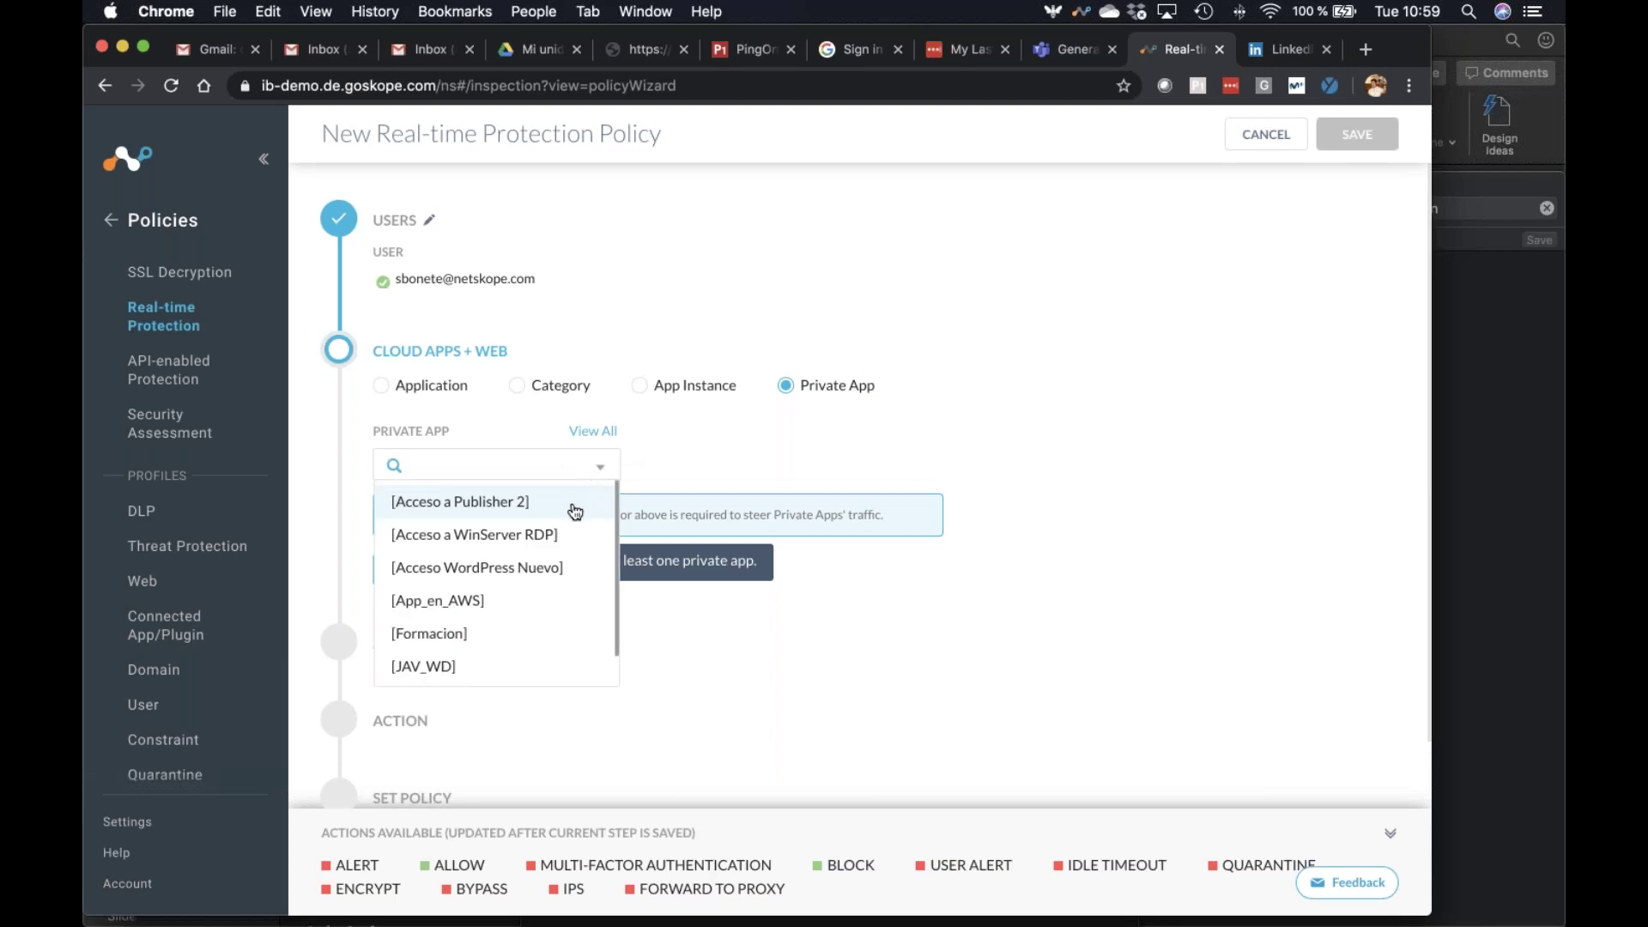
pyautogui.click(515, 635)
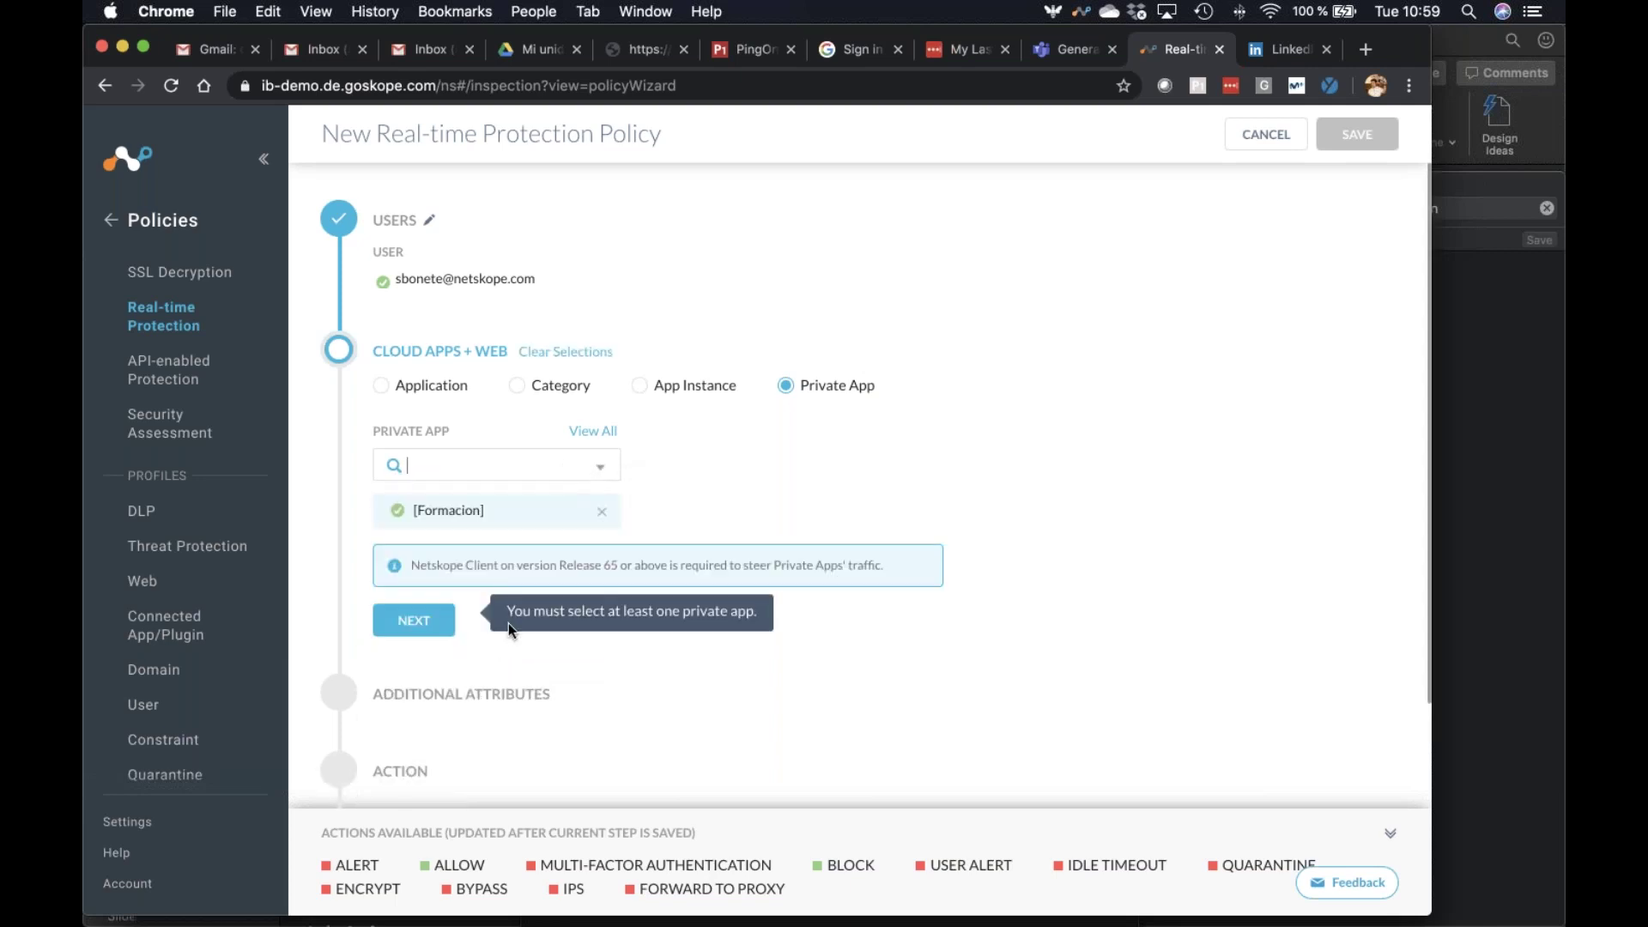
pyautogui.click(413, 620)
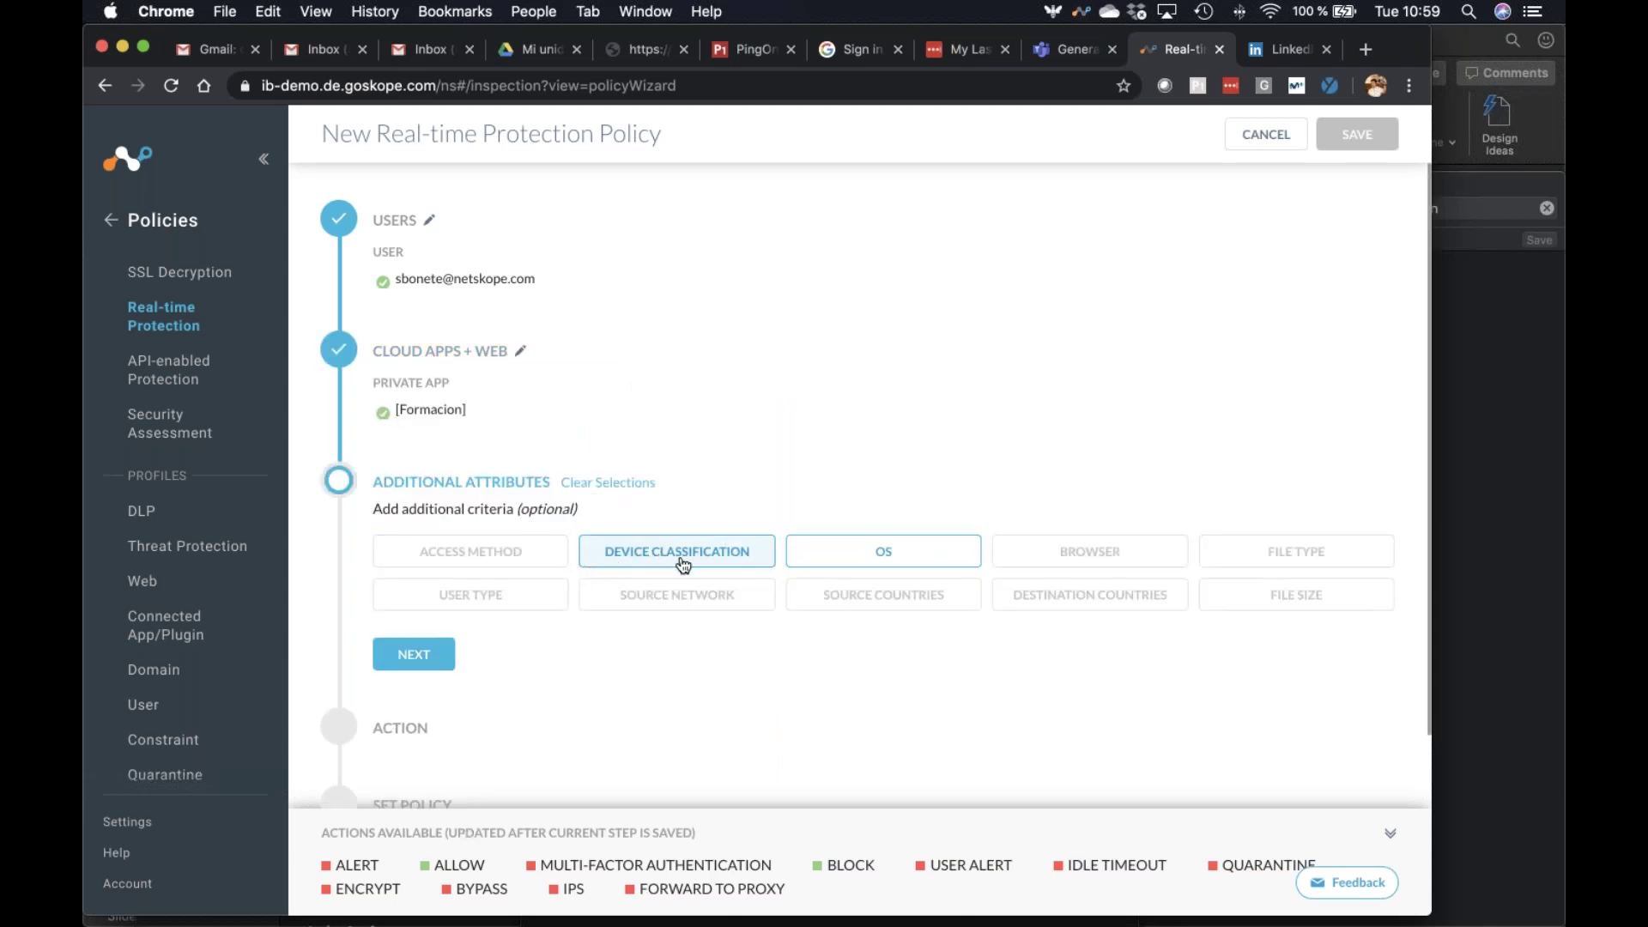
# Close Device Classification unsaved, leaving additional attributes empty, and continue
pyautogui.click(683, 562)
pyautogui.click(496, 393)
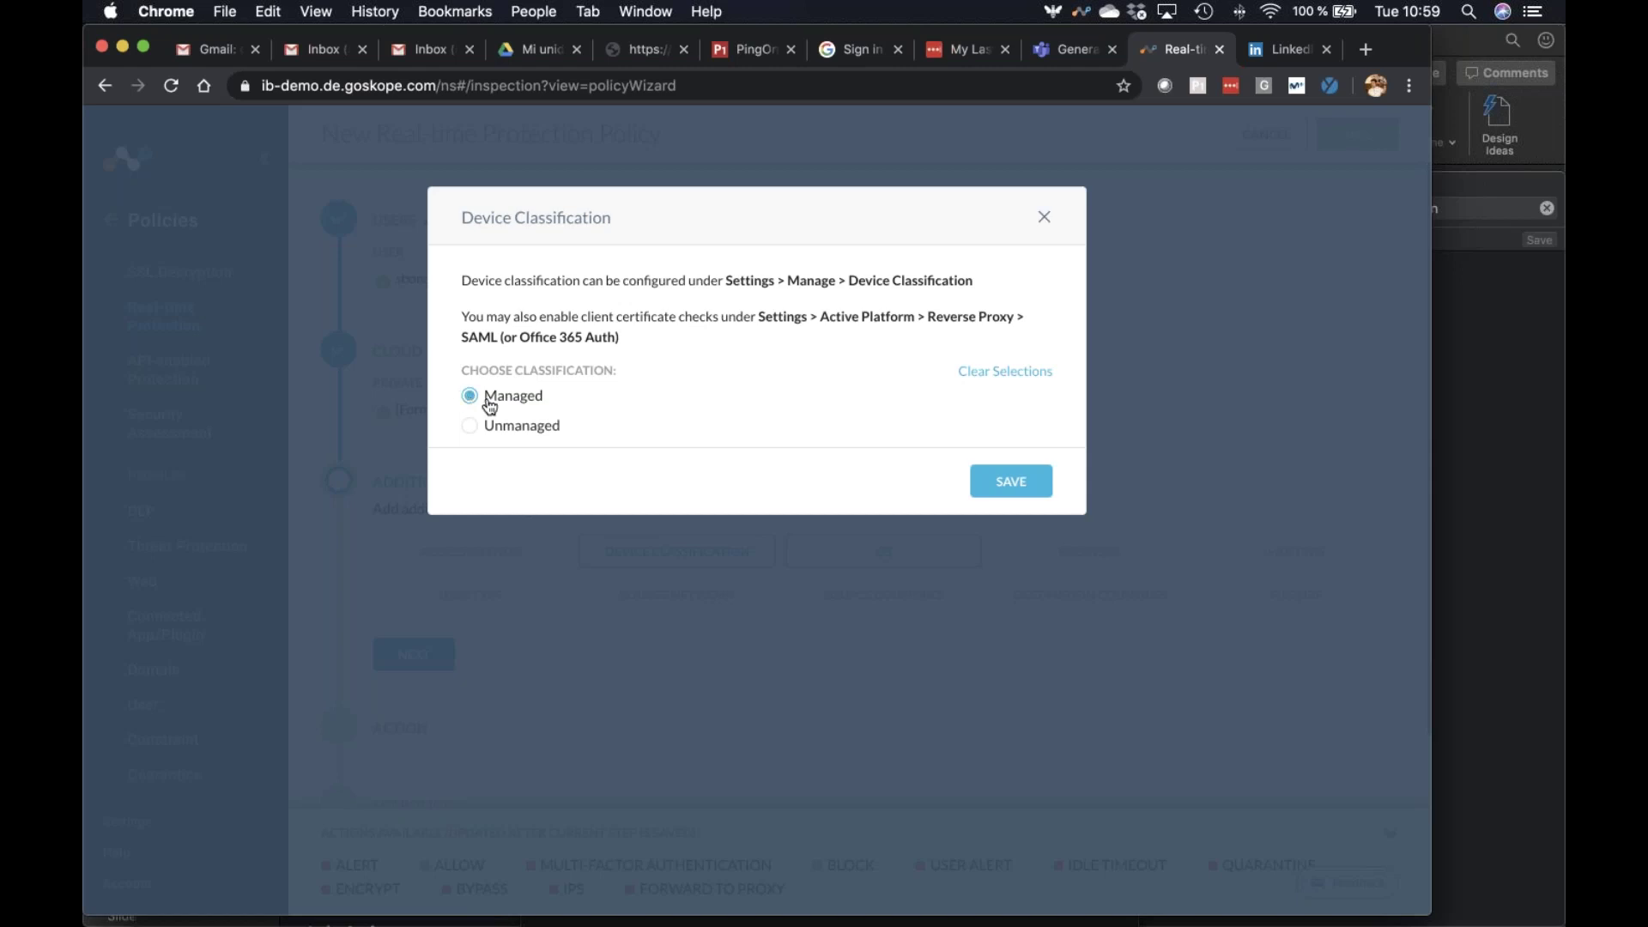
pyautogui.click(1045, 220)
pyautogui.click(413, 654)
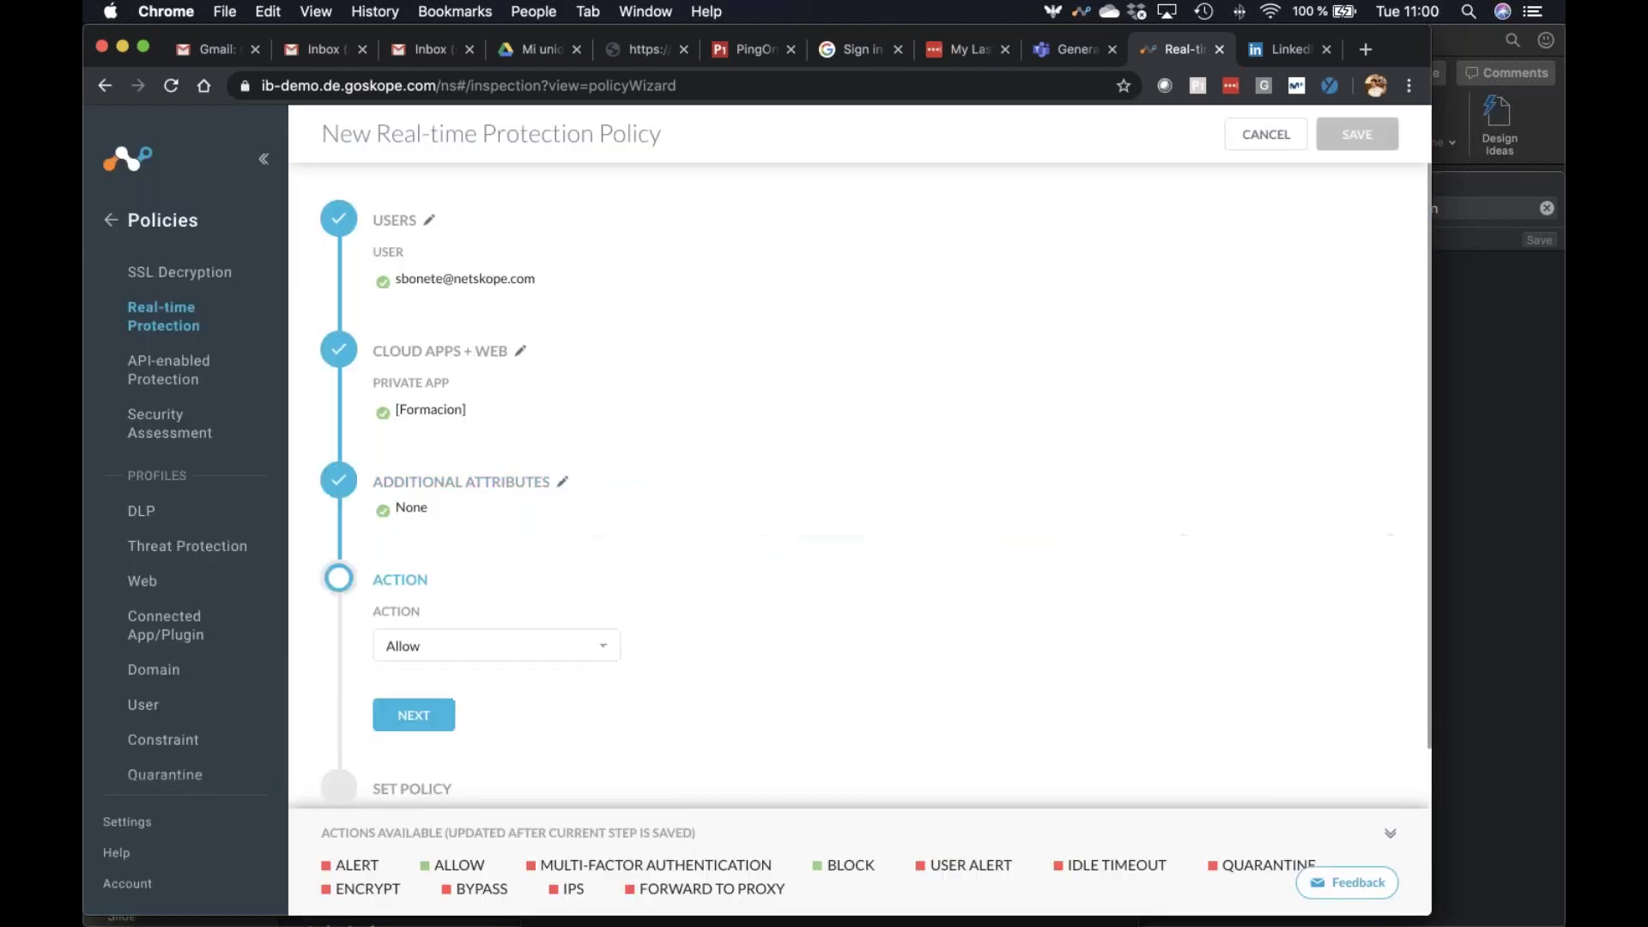
# Set the policy action to Allow and switch to Microsoft Remote Desktop
pyautogui.click(447, 650)
pyautogui.click(896, 445)
pyautogui.press('super+Tab')
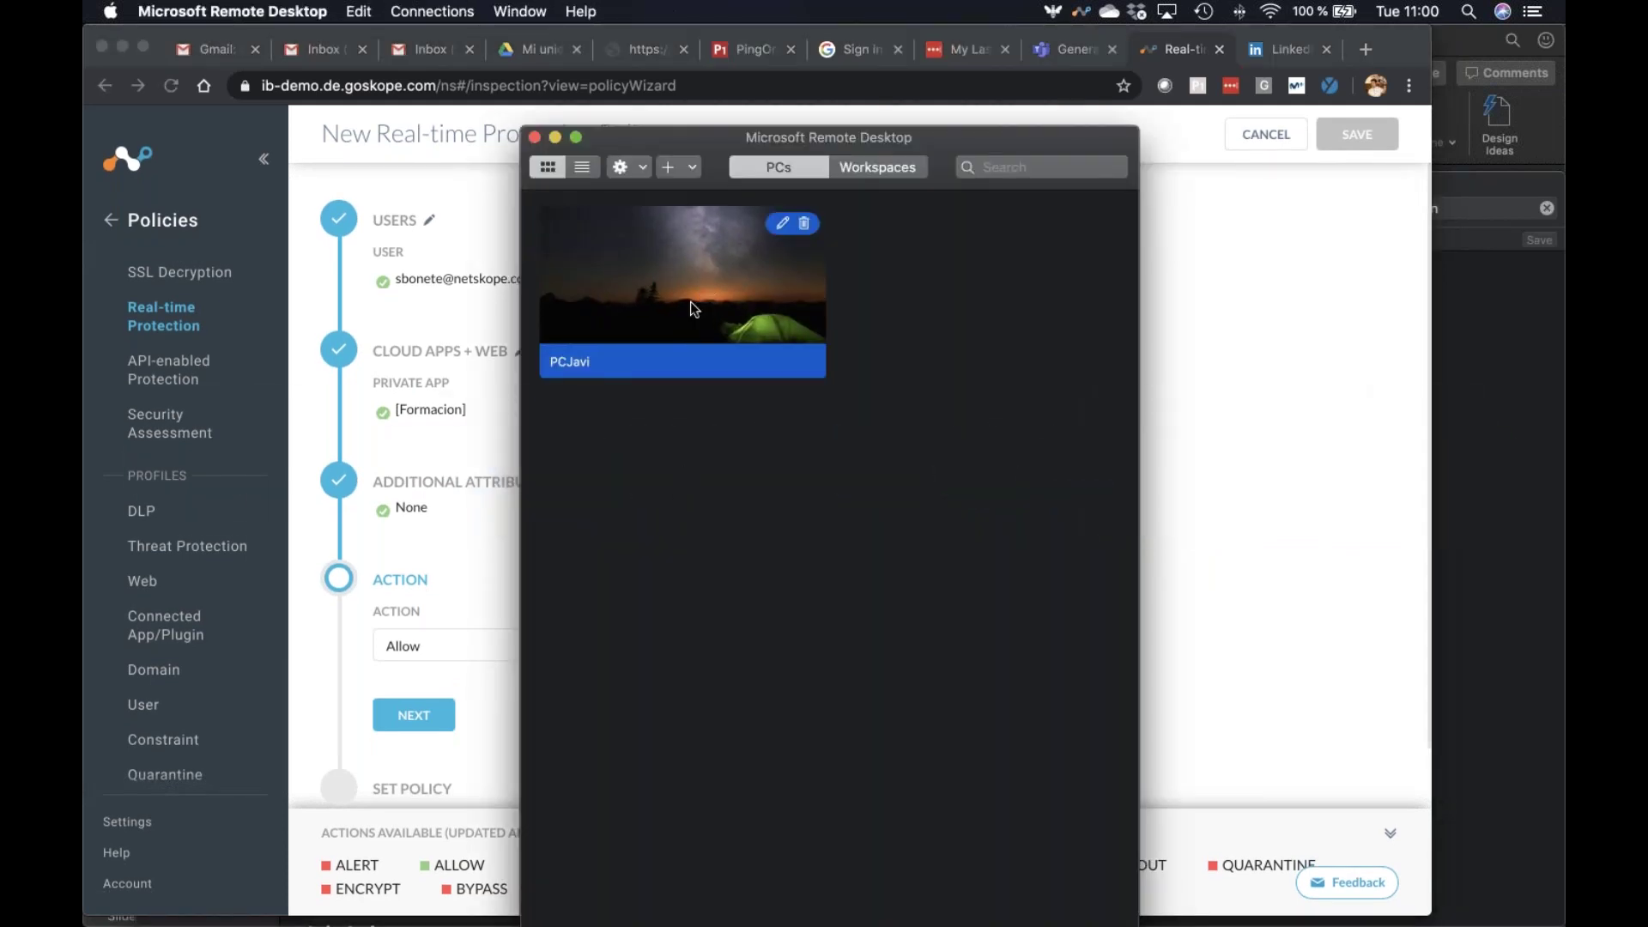
# Connect to the saved remote PC past the certificate warning, then end the session and close
pyautogui.click(783, 224)
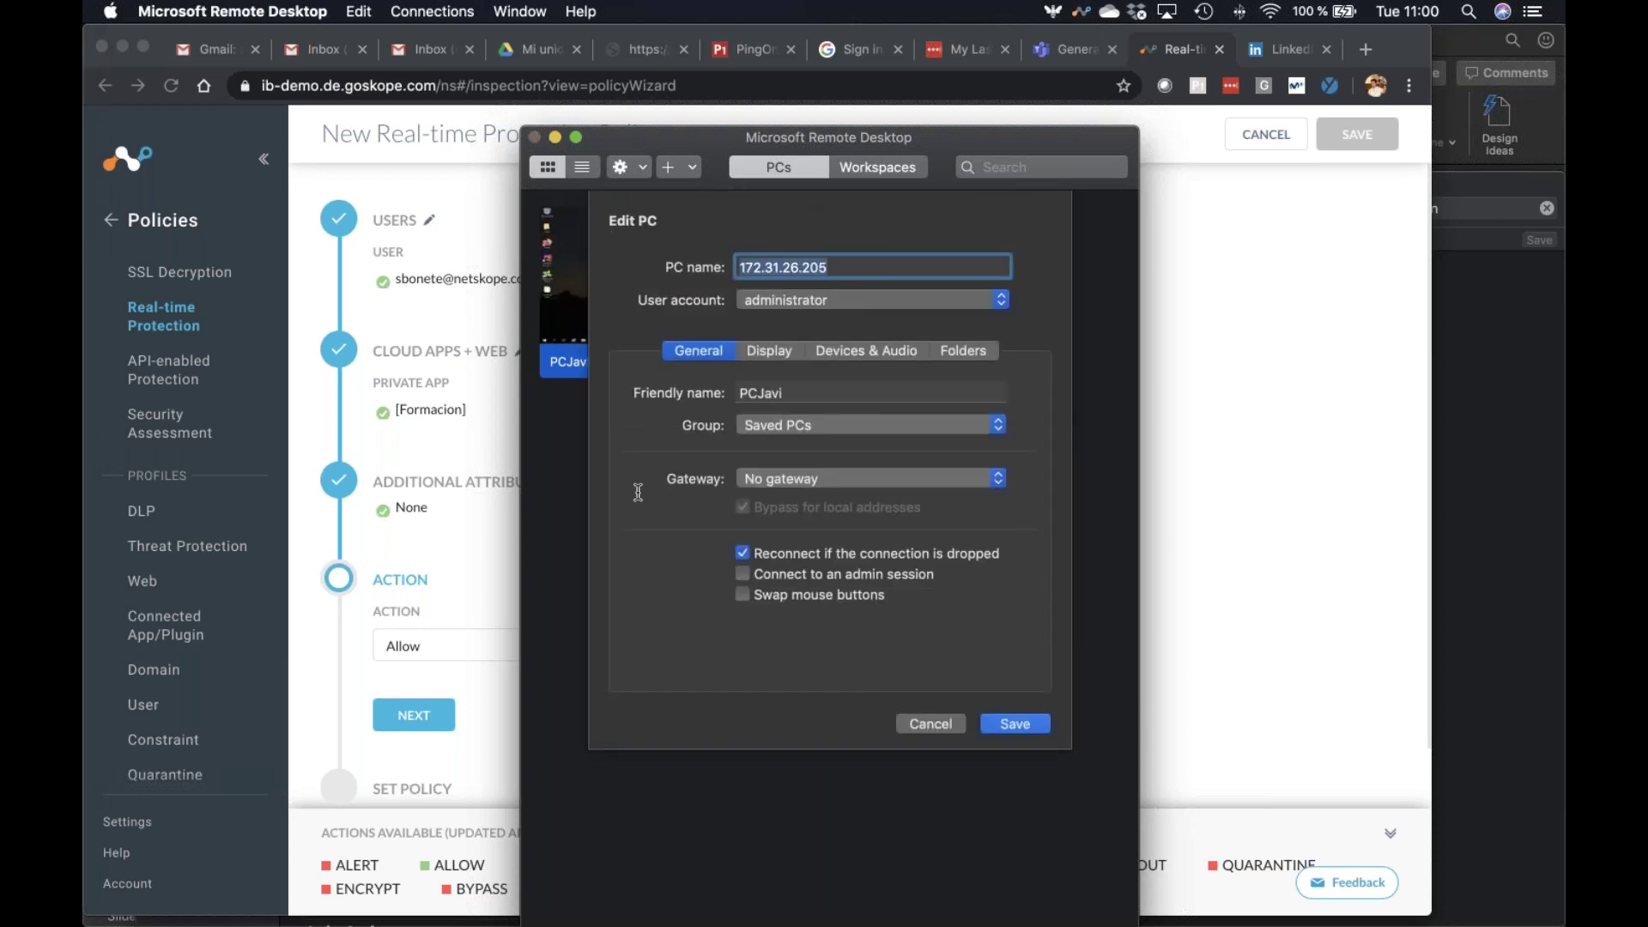
pyautogui.click(909, 726)
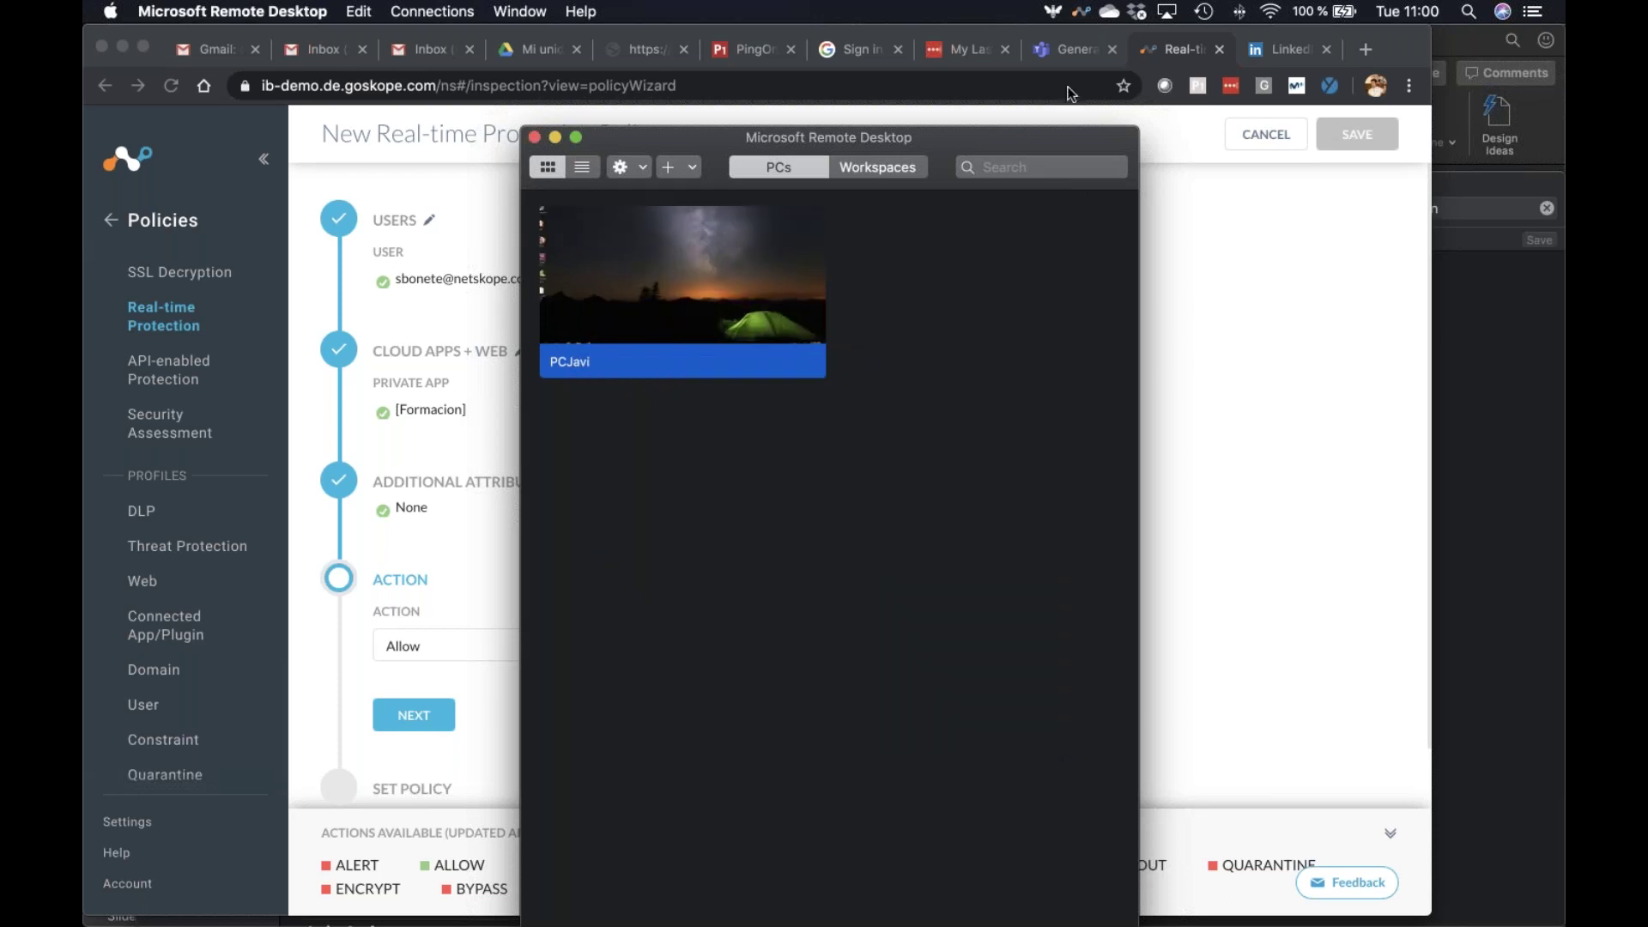
pyautogui.doubleClick(684, 315)
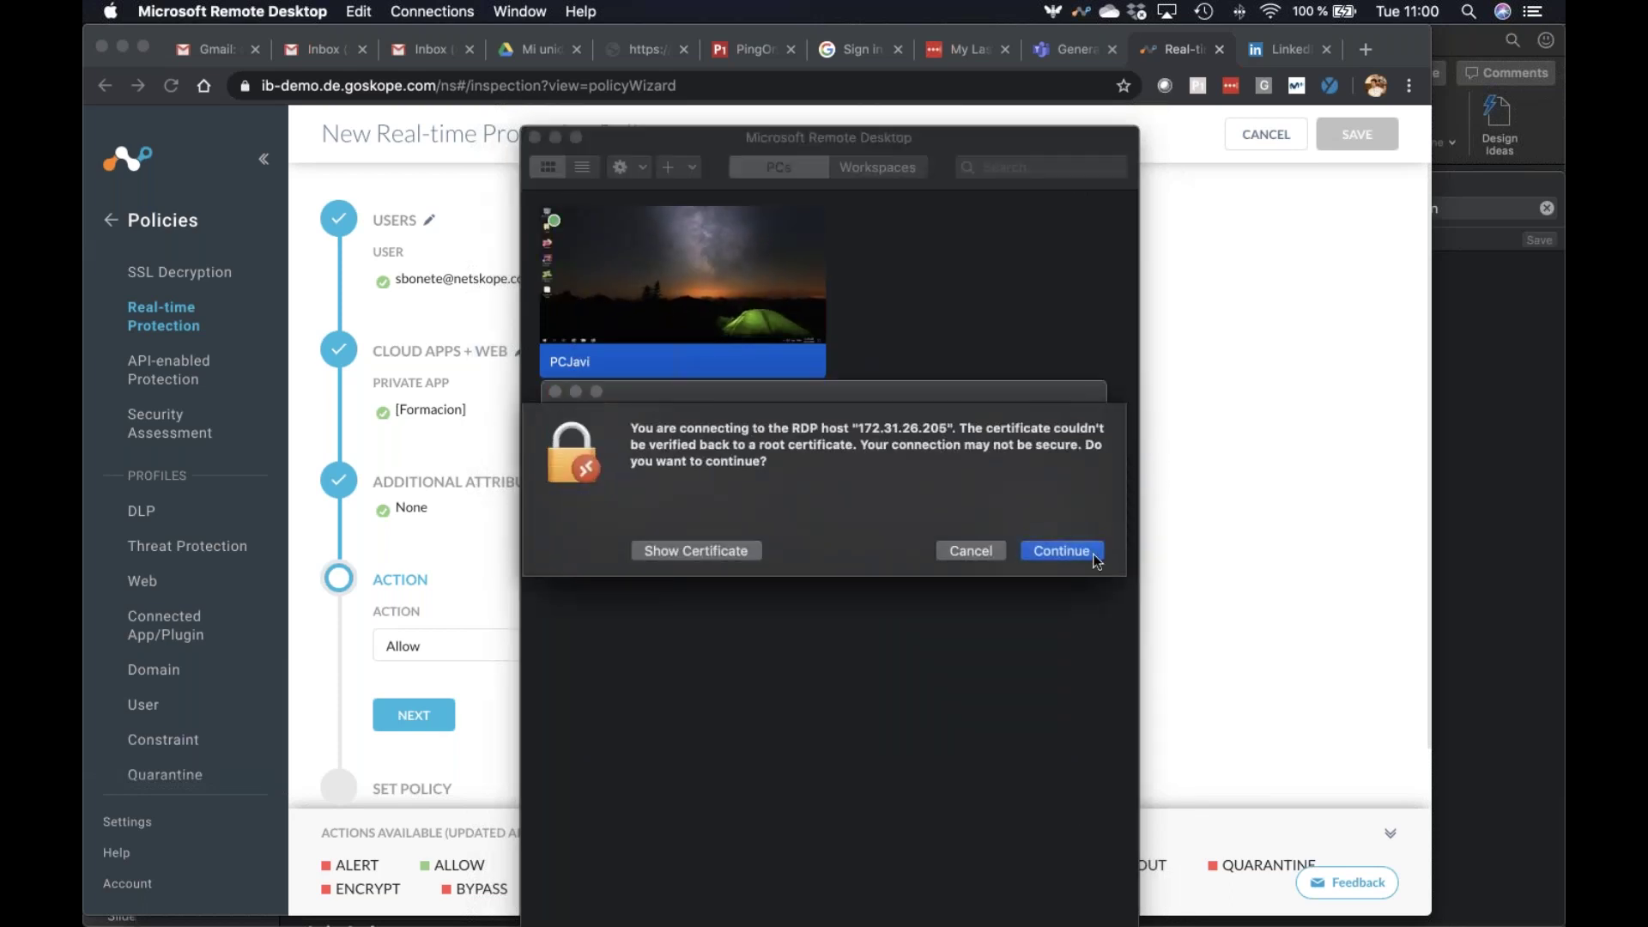
pyautogui.click(1061, 551)
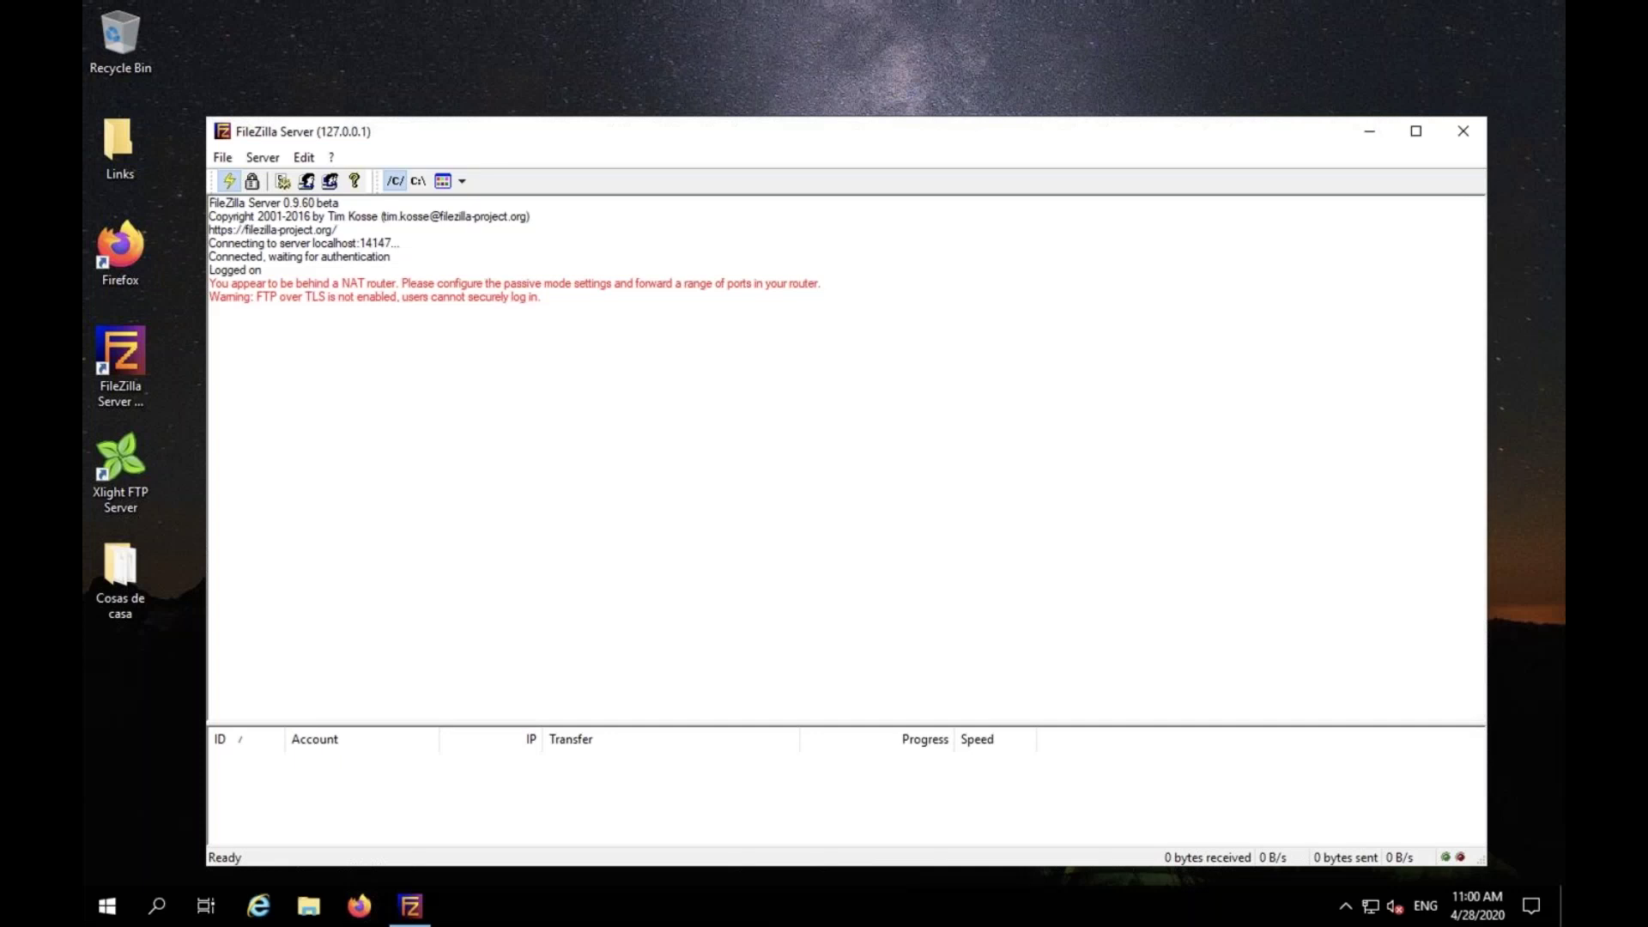
pyautogui.moveTo(105, 4)
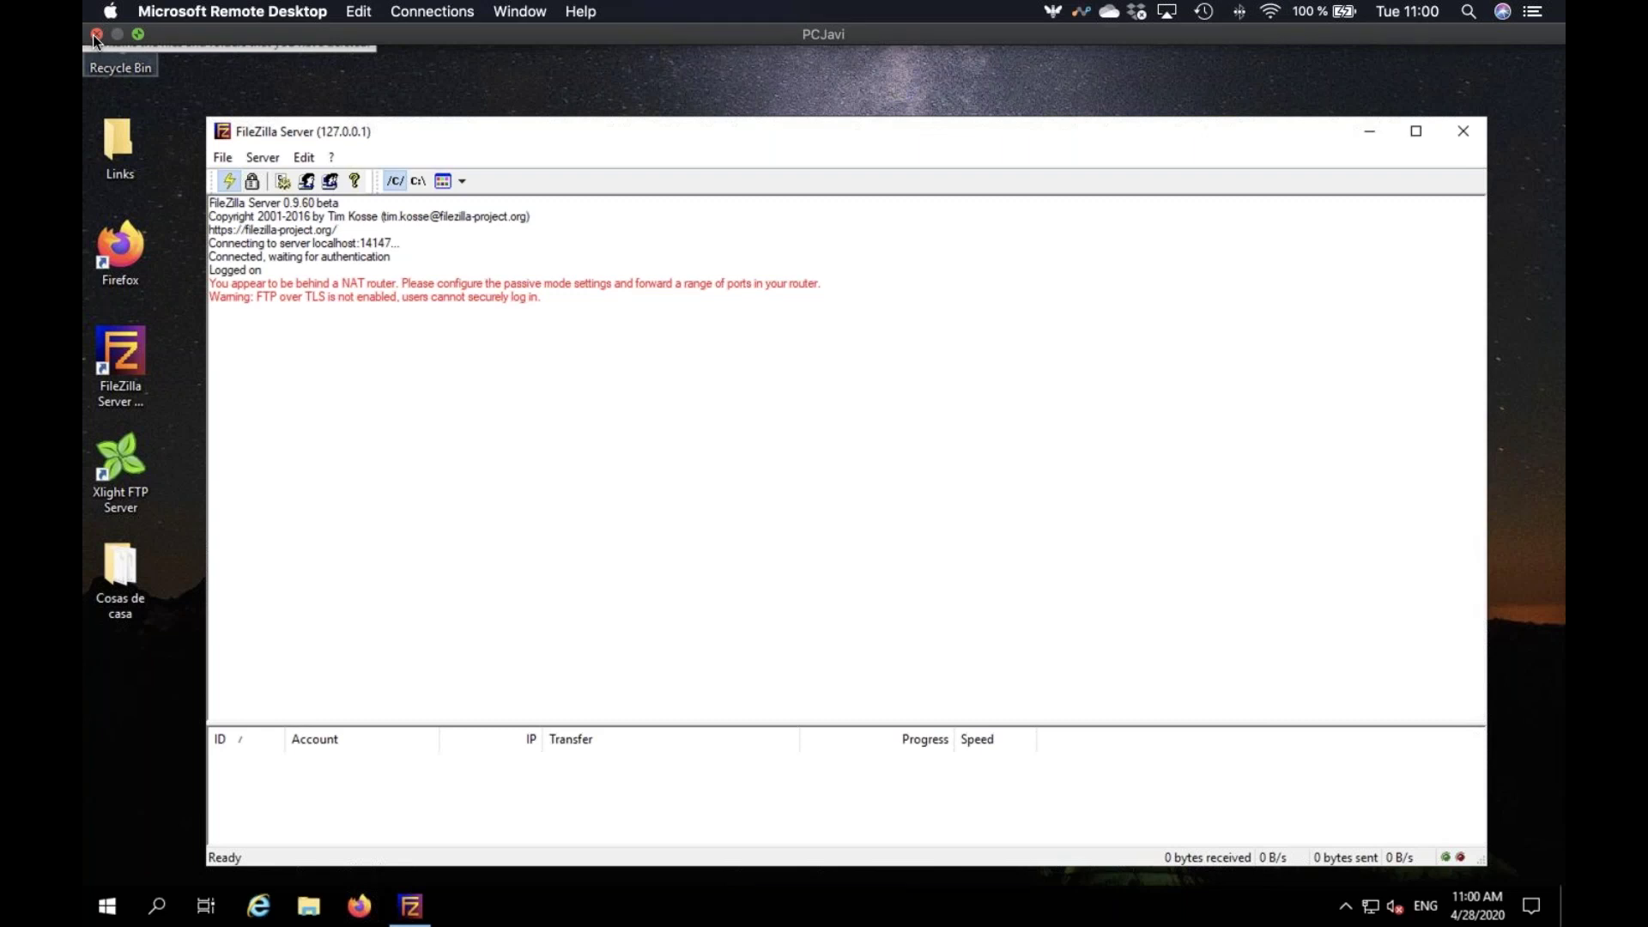
pyautogui.click(96, 36)
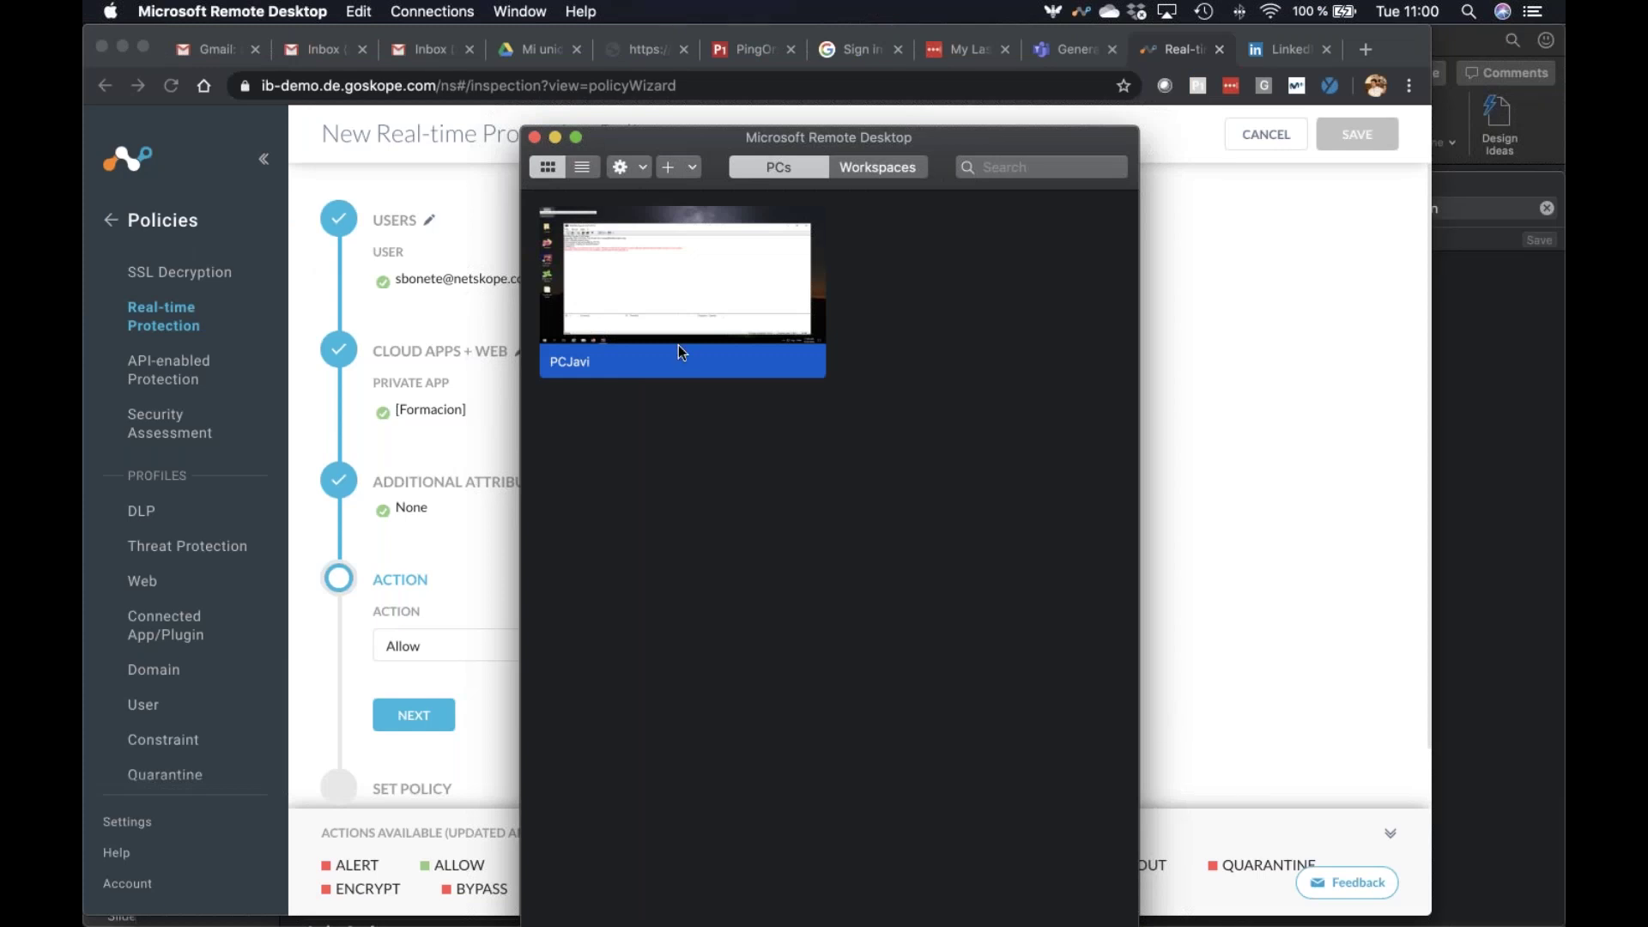
pyautogui.press('super+w')
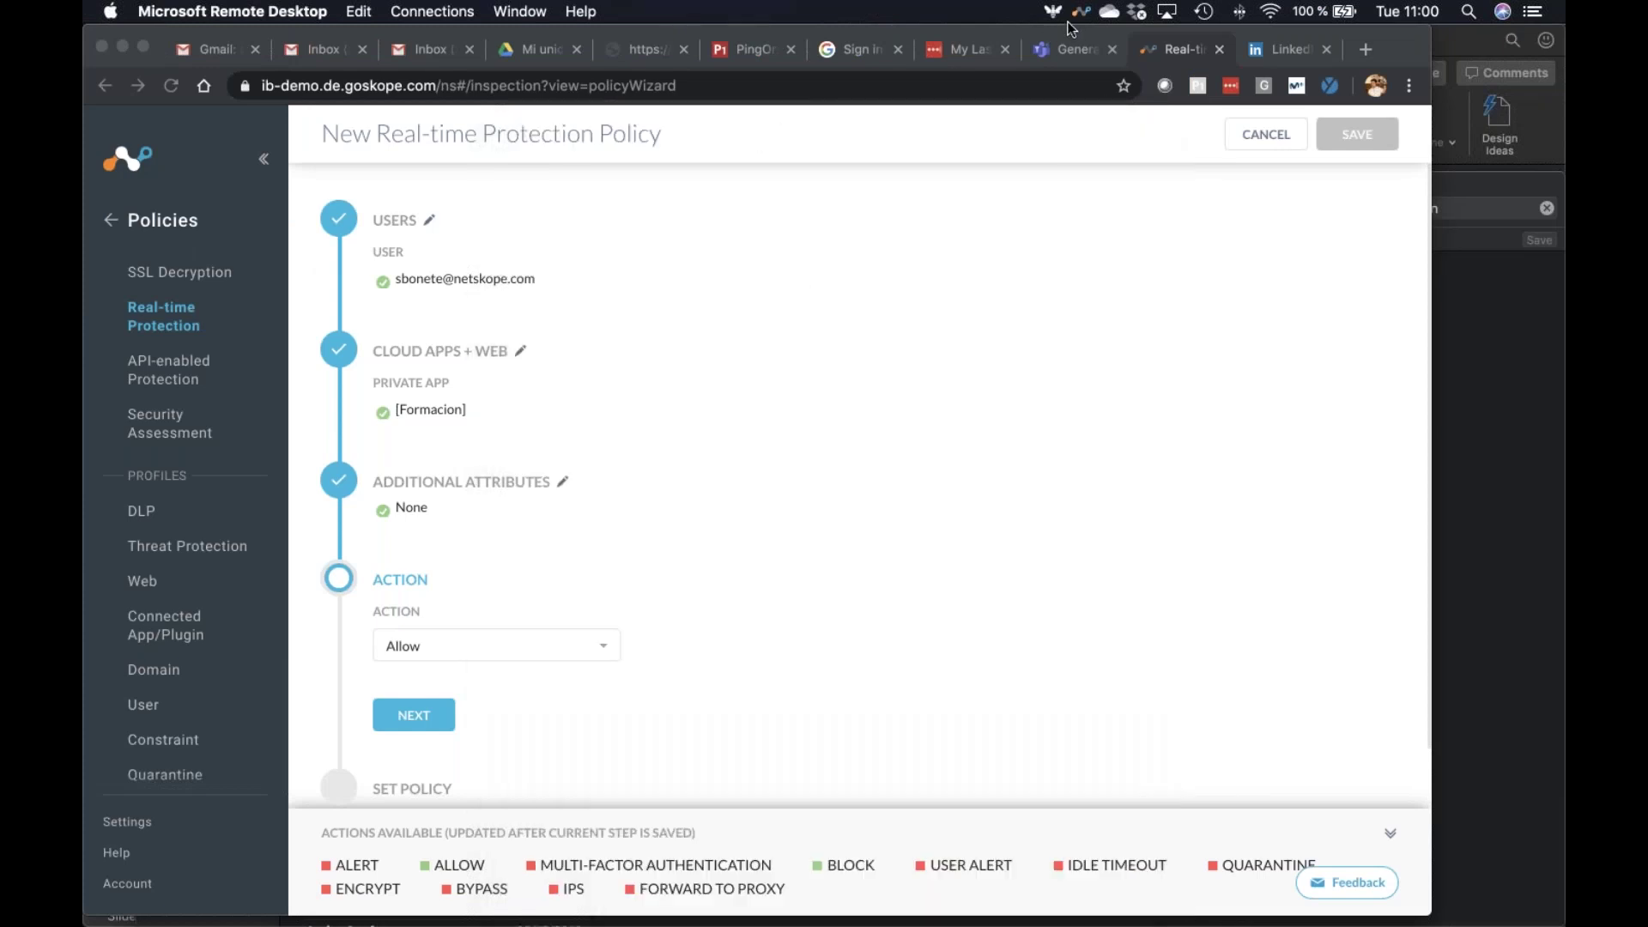
# Check the Netskope client menu, then start a fresh Real-time Protection policy from the list
pyautogui.click(1080, 11)
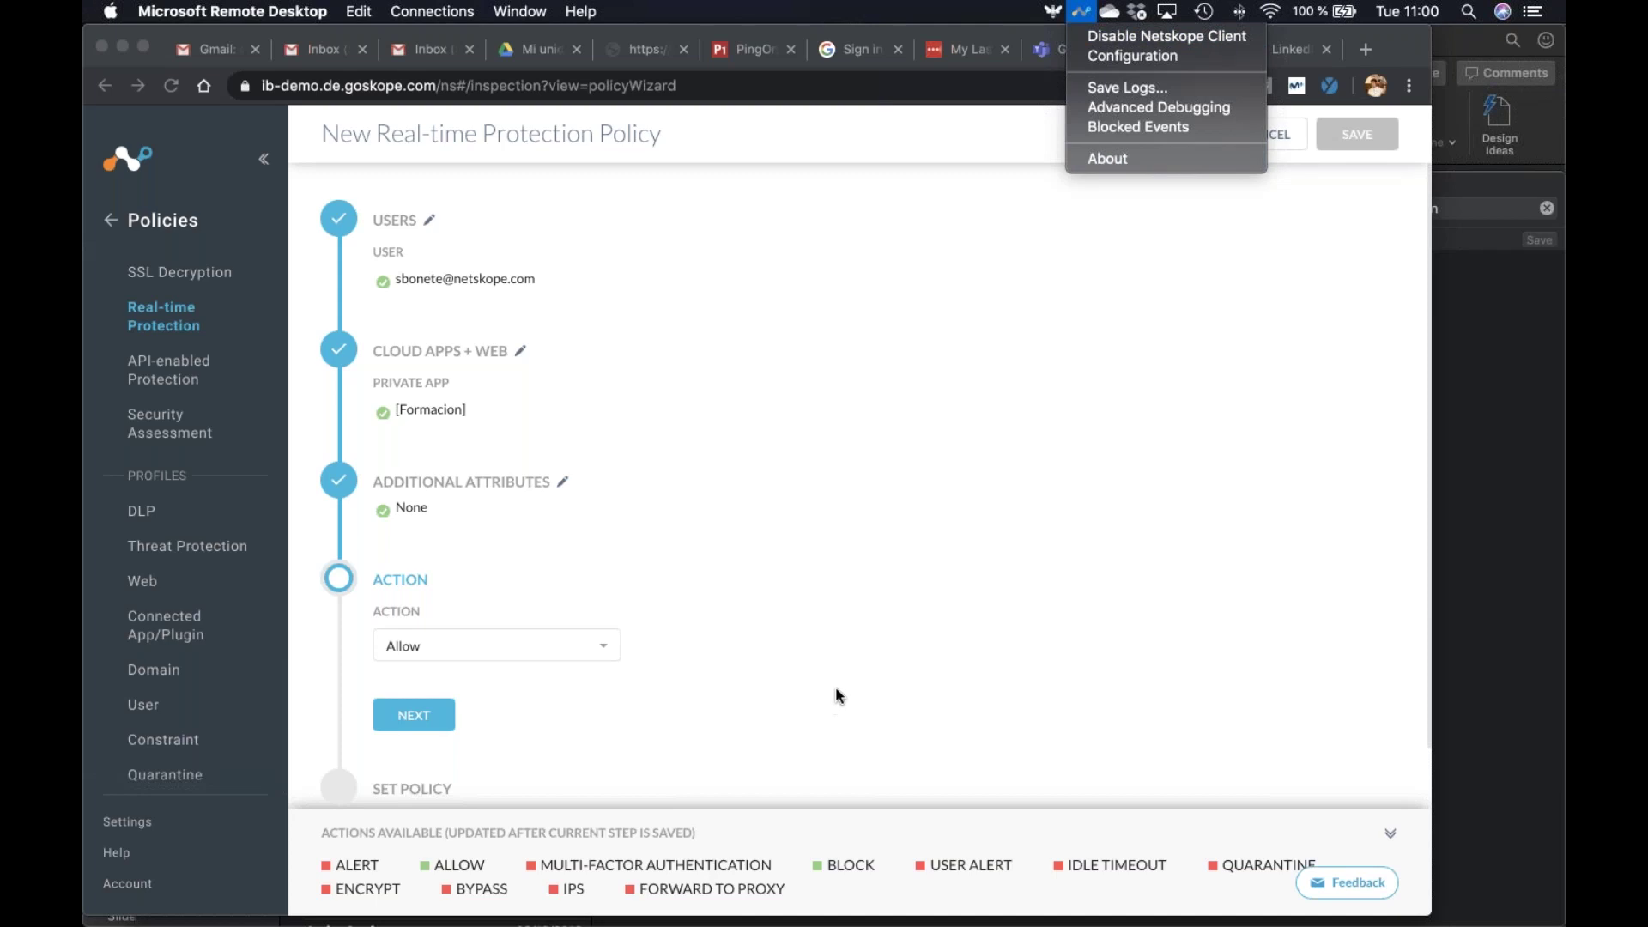
pyautogui.click(1183, 439)
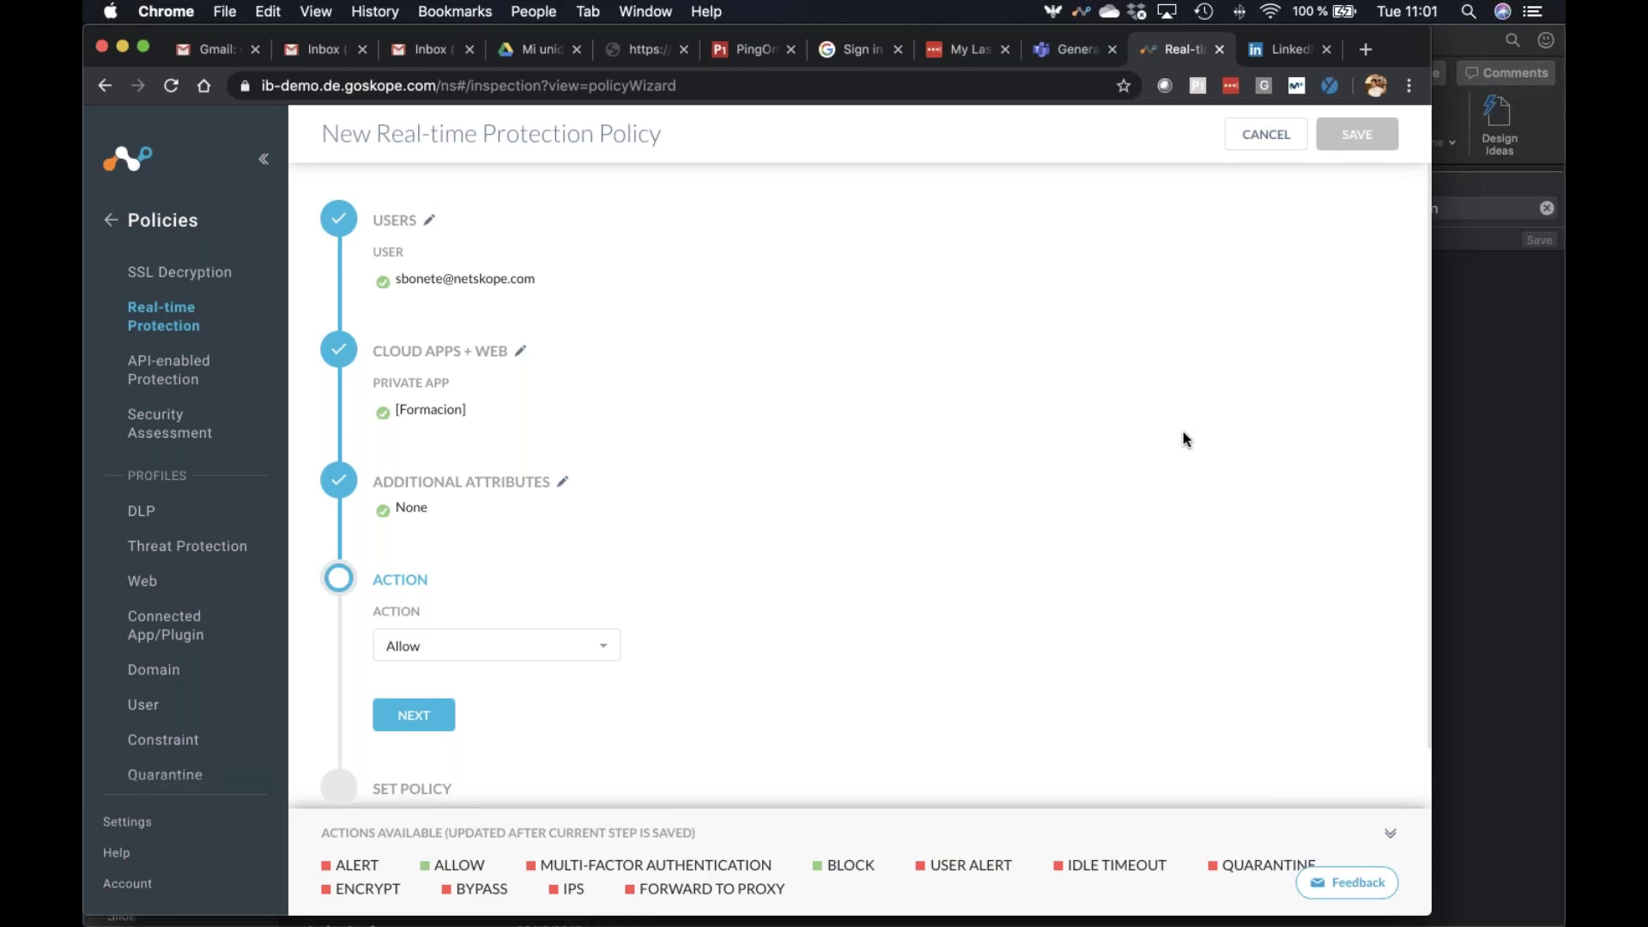
pyautogui.scroll(-2, 255, 421)
pyautogui.scroll(2, 255, 422)
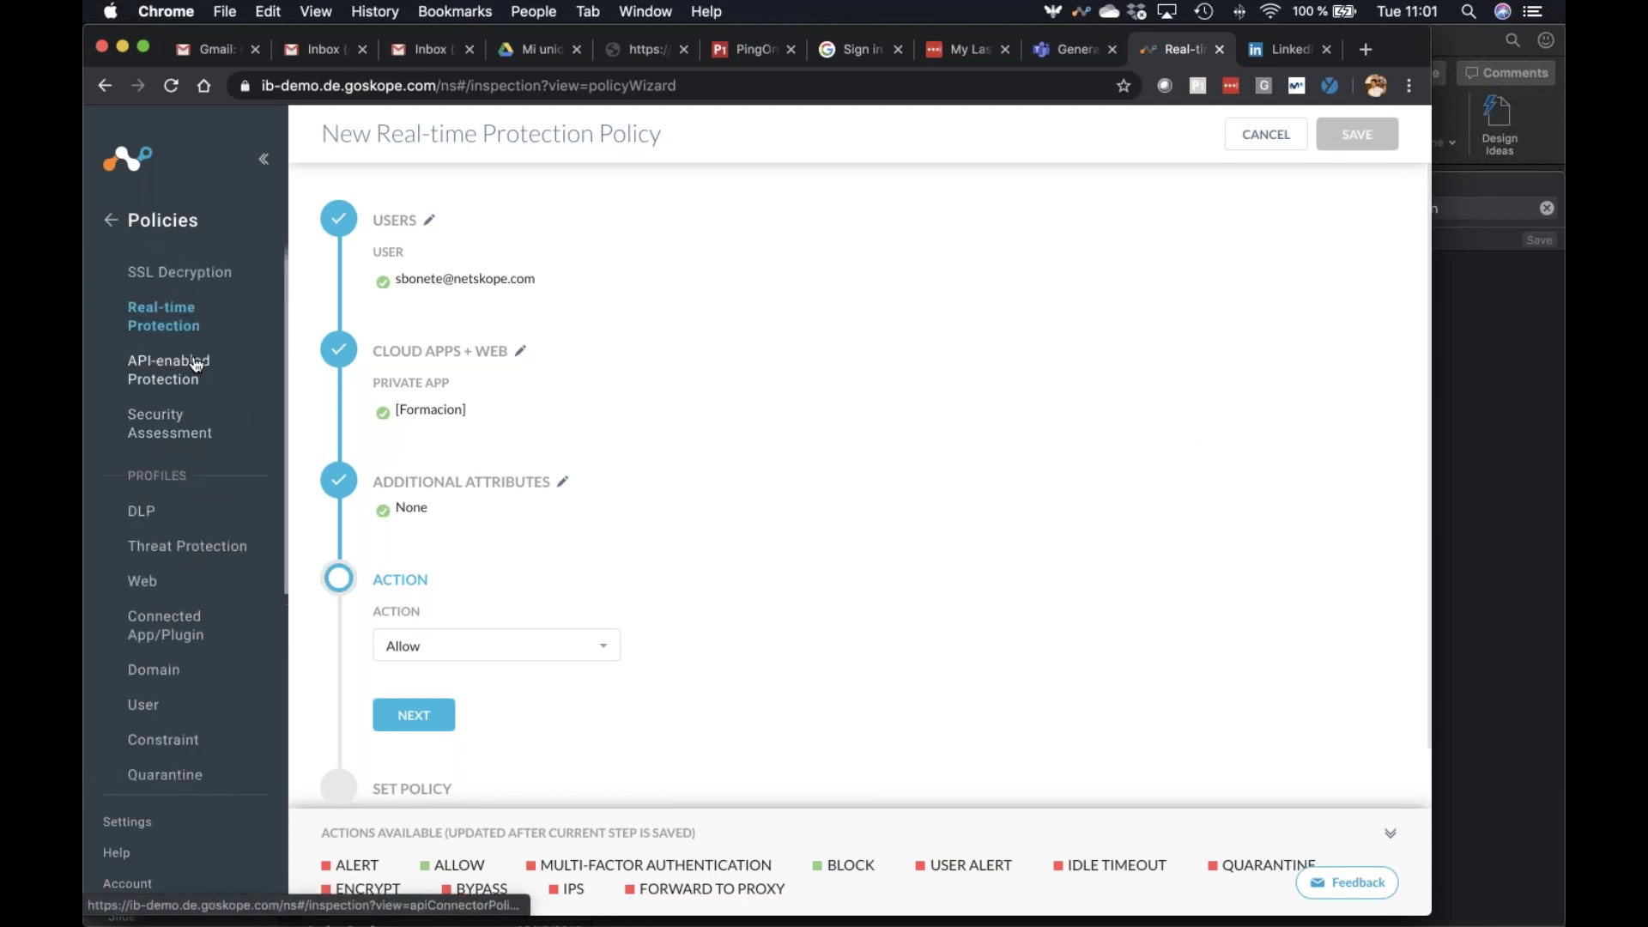
pyautogui.click(163, 316)
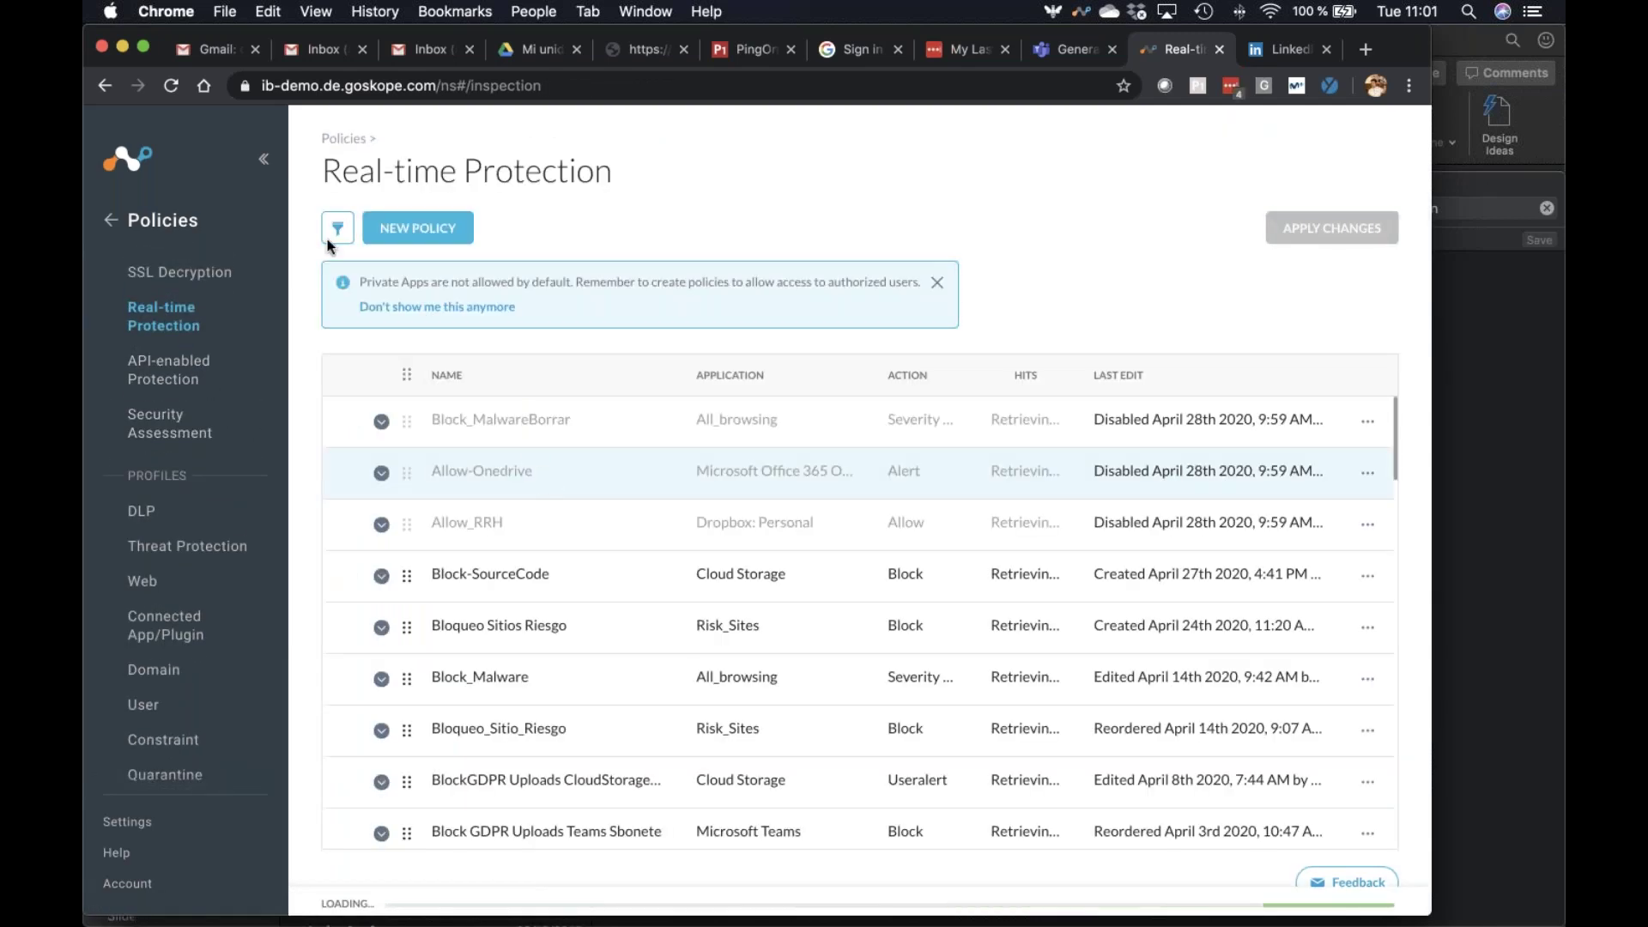
pyautogui.click(418, 227)
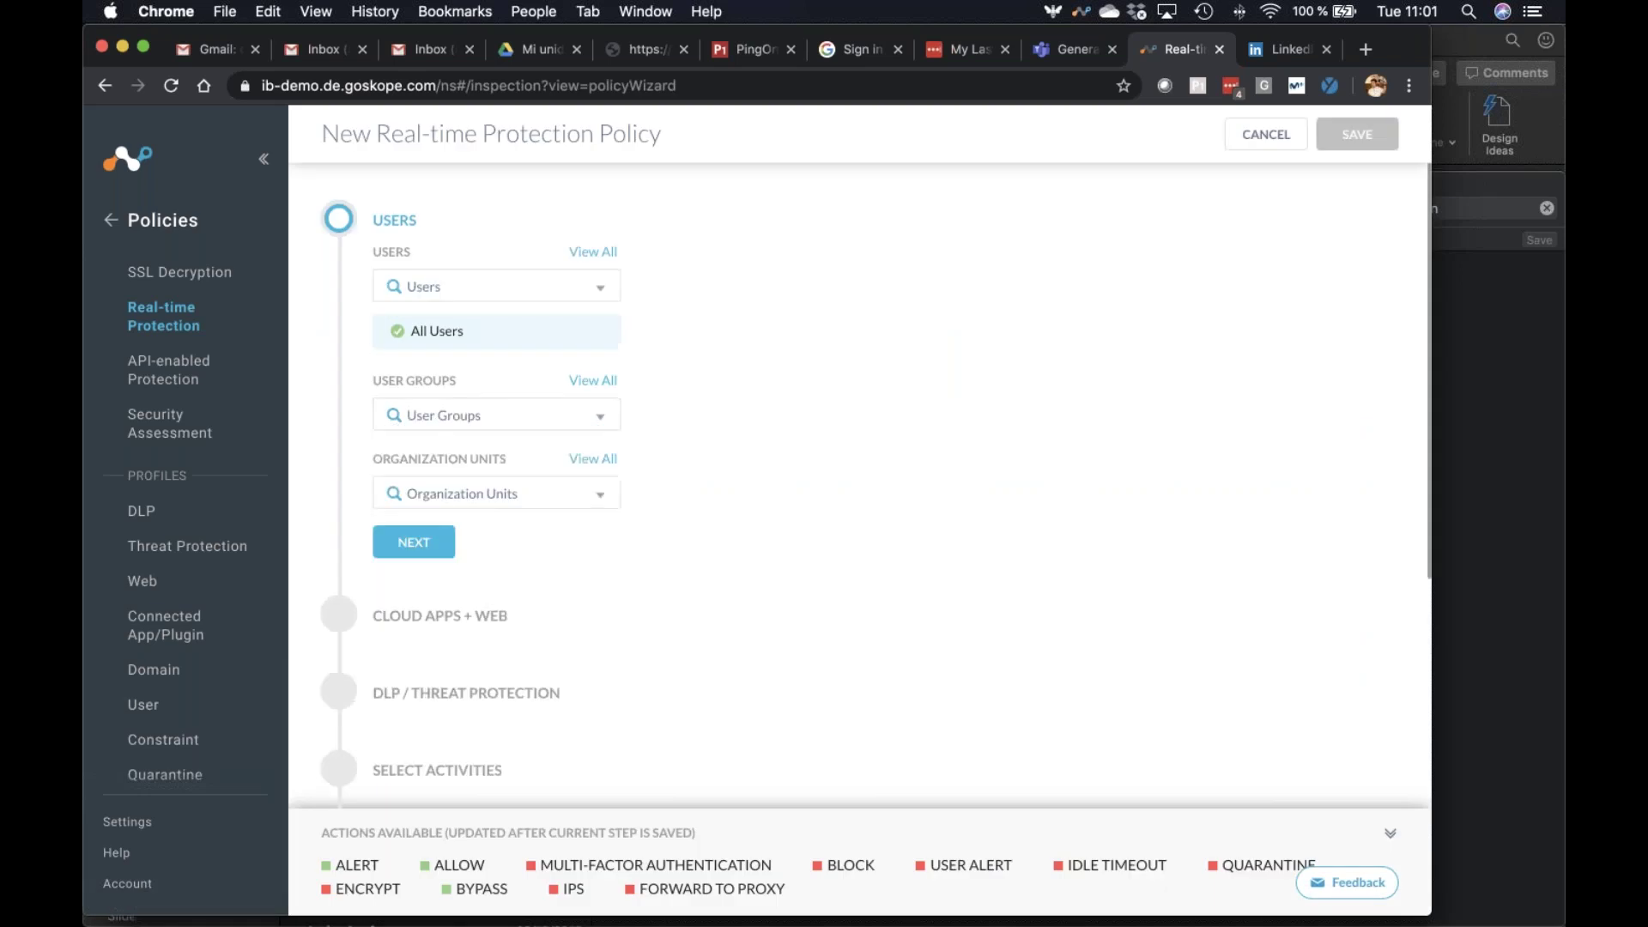